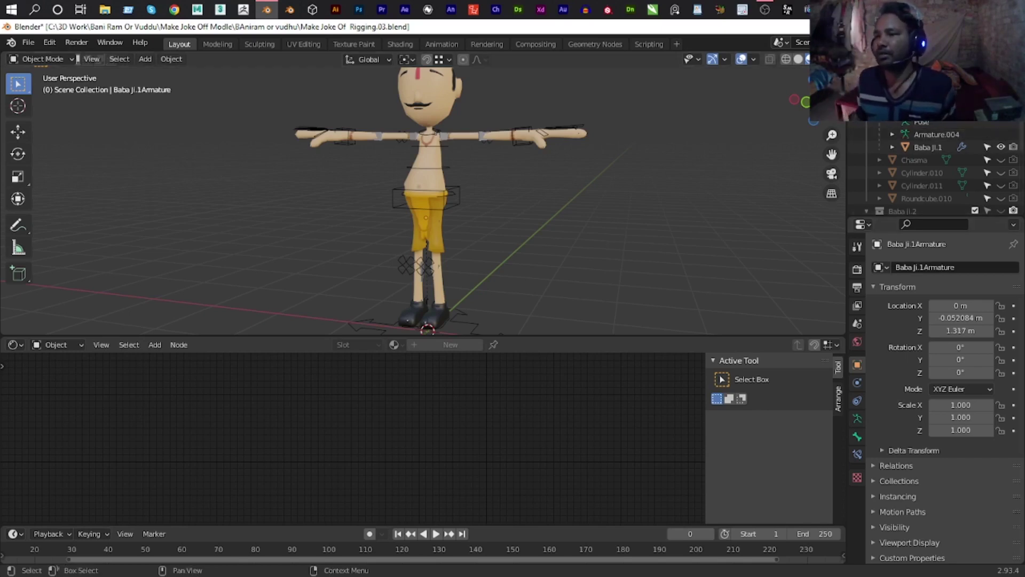
Collapse Baba Ji.2, hide Baba Ji.1, show Baba Ji.2 in the Outliner, and enter Pose Mode.
scroll(934, 172, "down", 5)
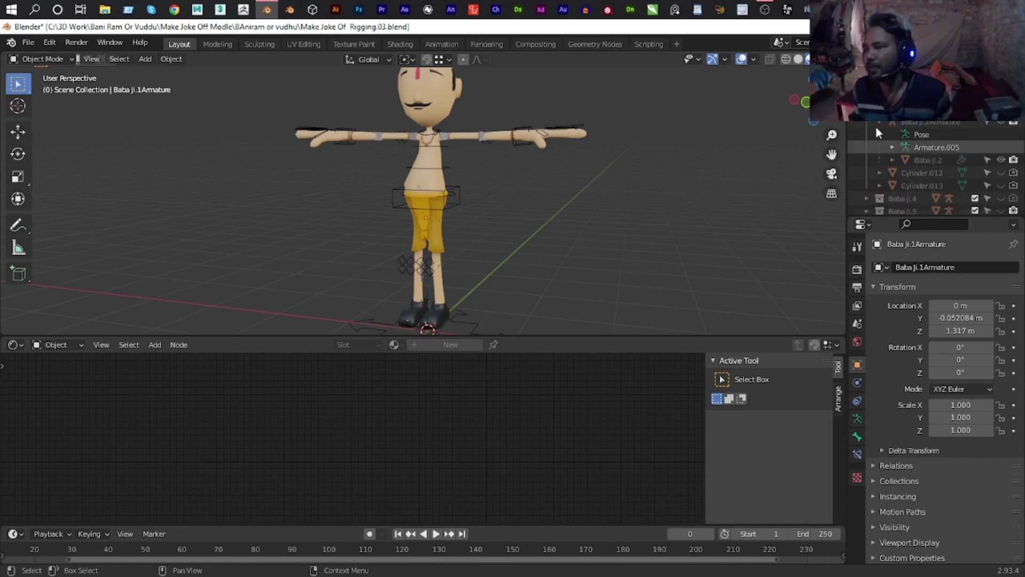
left_click(867, 109)
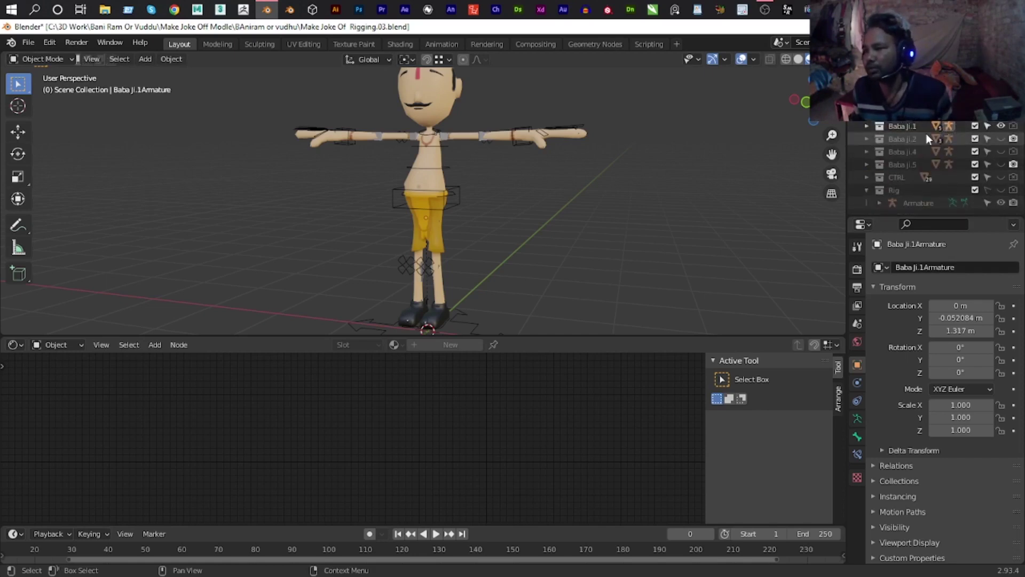
left_click(1000, 126)
left_click(900, 139)
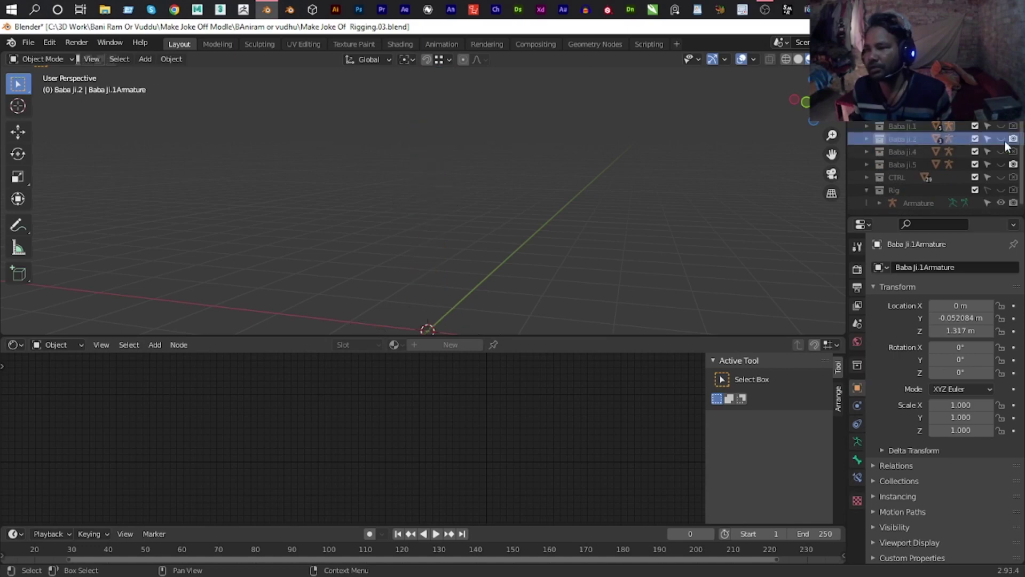
left_click(1000, 139)
key("ctrl+Tab")
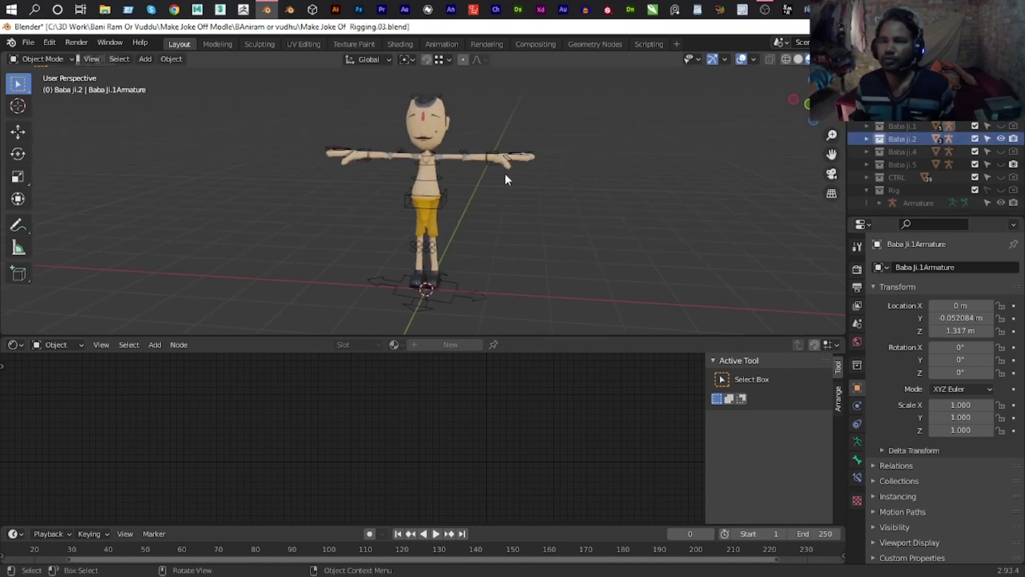
scroll(504, 173, "up", 3)
scroll(537, 233, "up", 2)
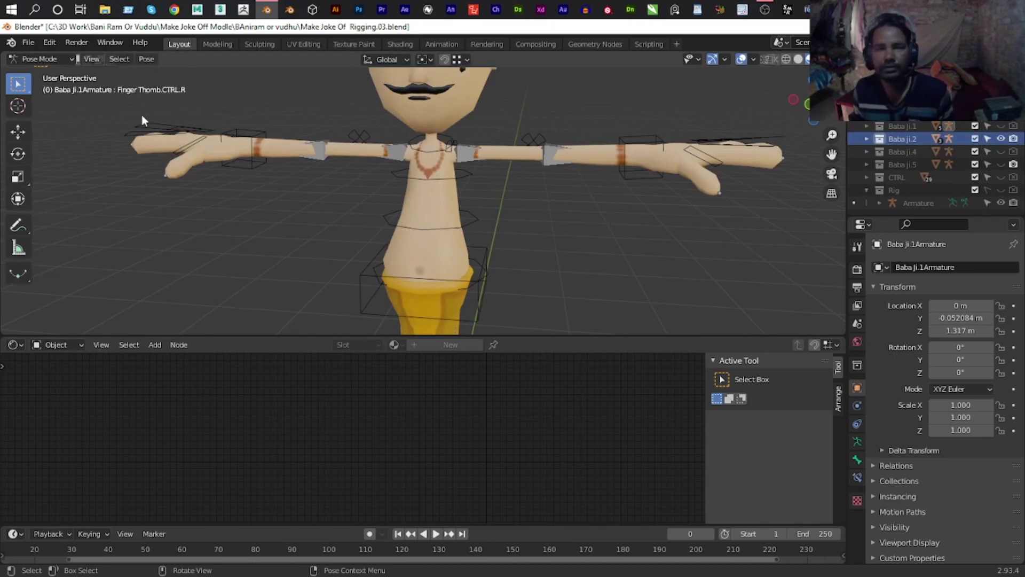
Return to Object Mode and put the Baba Ji.2 armature into Pose Mode.
left_click(62, 61)
left_click(60, 65)
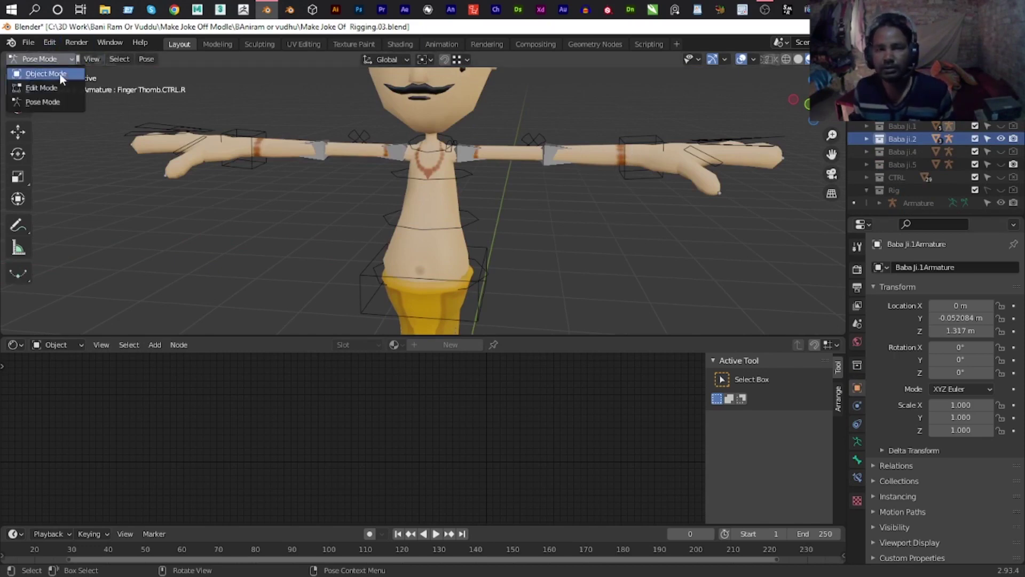
left_click(38, 31)
left_click(641, 150)
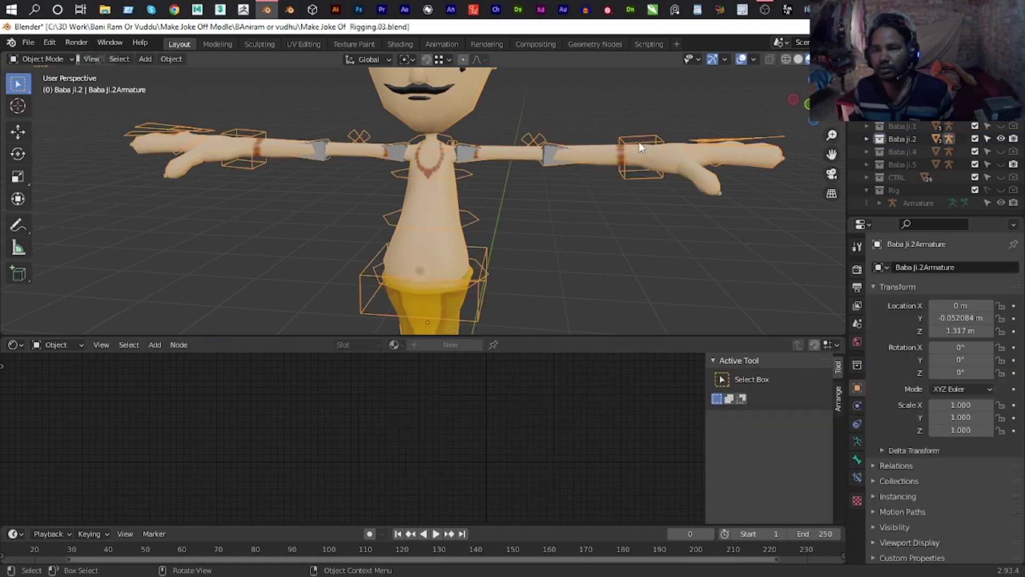
key("ctrl+Tab")
Test-move the left hand IK control, then cancel the move.
left_click(641, 149)
key("g")
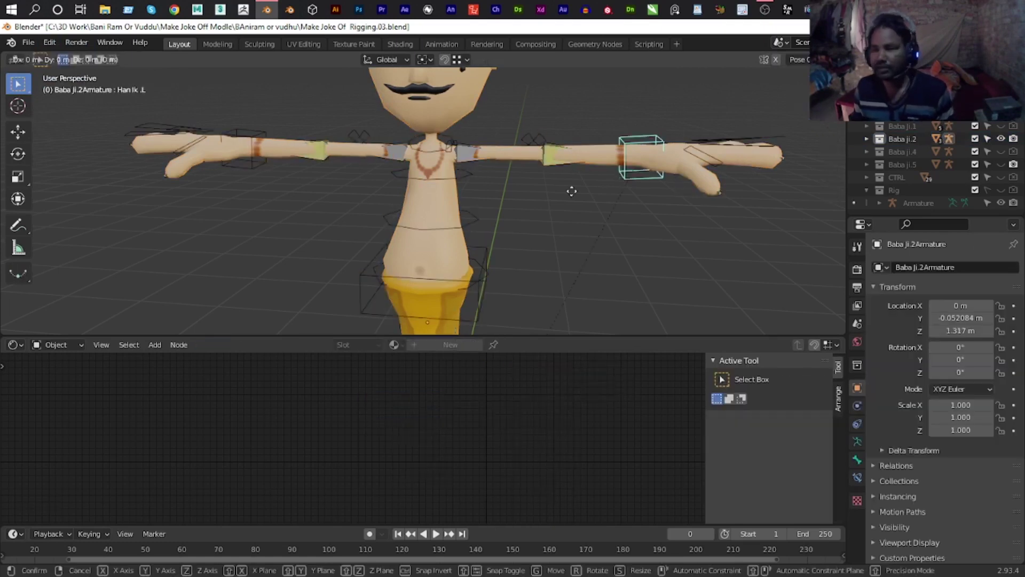
right_click(601, 141)
scroll(530, 187, "down", 4)
Rotate the Spine.4 bone to bend the torso and view the lean from the front.
left_click(425, 224)
mouse_move(425, 224)
middle_mouse_down()
mouse_move(491, 264)
mouse_move(439, 251)
mouse_move(424, 235)
middle_mouse_up()
key("r")
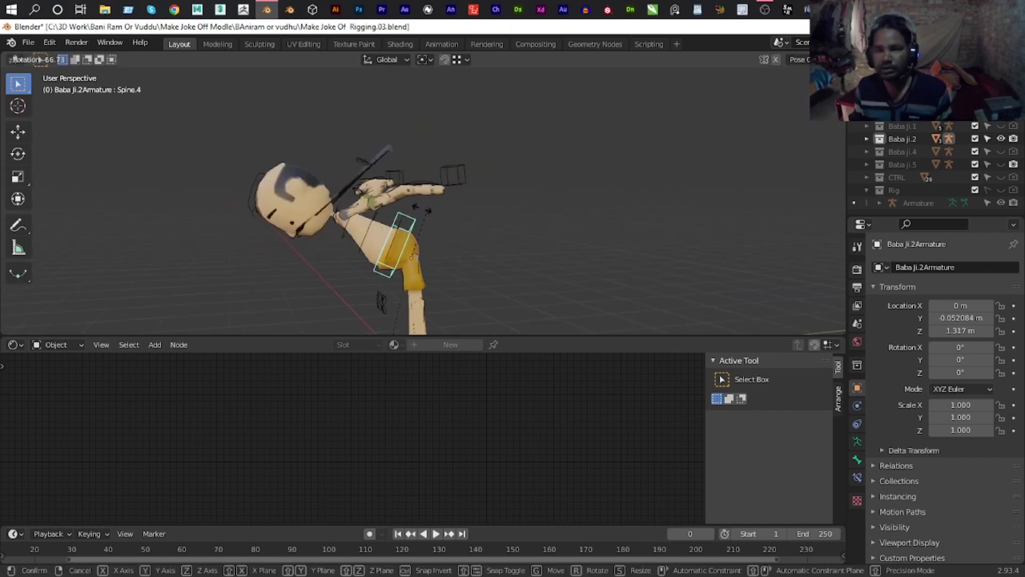
left_click(410, 210)
mouse_move(410, 209)
middle_mouse_down()
mouse_move(400, 184)
mouse_move(445, 137)
mouse_move(437, 114)
mouse_move(394, 162)
mouse_move(606, 173)
mouse_move(521, 171)
middle_mouse_up()
Undo the bend, rotate Spine.4 again from front view, then briefly check Edit Mode.
key("ctrl+z")
key("KP_1")
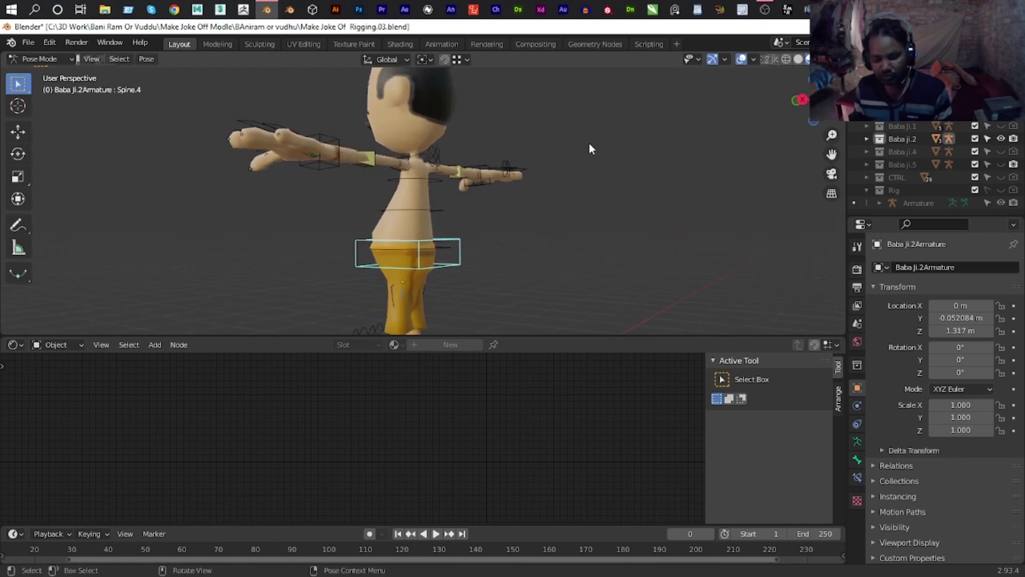
key("r")
left_click(455, 193)
mouse_move(455, 193)
middle_mouse_down()
mouse_move(528, 123)
mouse_move(515, 80)
mouse_move(501, 238)
mouse_move(543, 174)
mouse_move(458, 196)
middle_mouse_up()
scroll(528, 123, "up", 4)
key("Tab")
key("Tab")
key("ctrl+Tab")
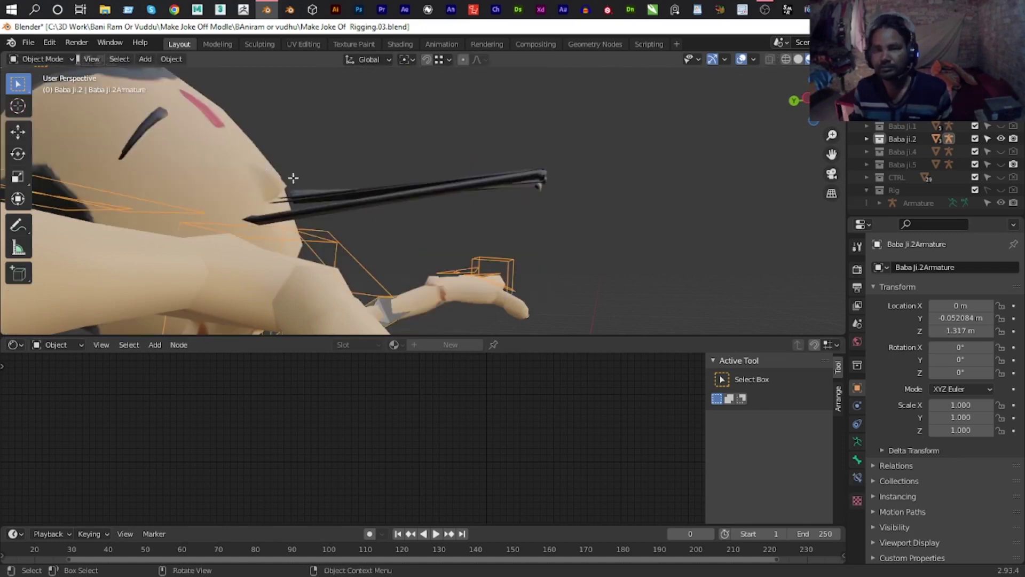
In Edit Mode with X-ray on, select all linked hair-stick vertices of the Baba ji.2 mesh.
left_click(293, 179)
key("Tab")
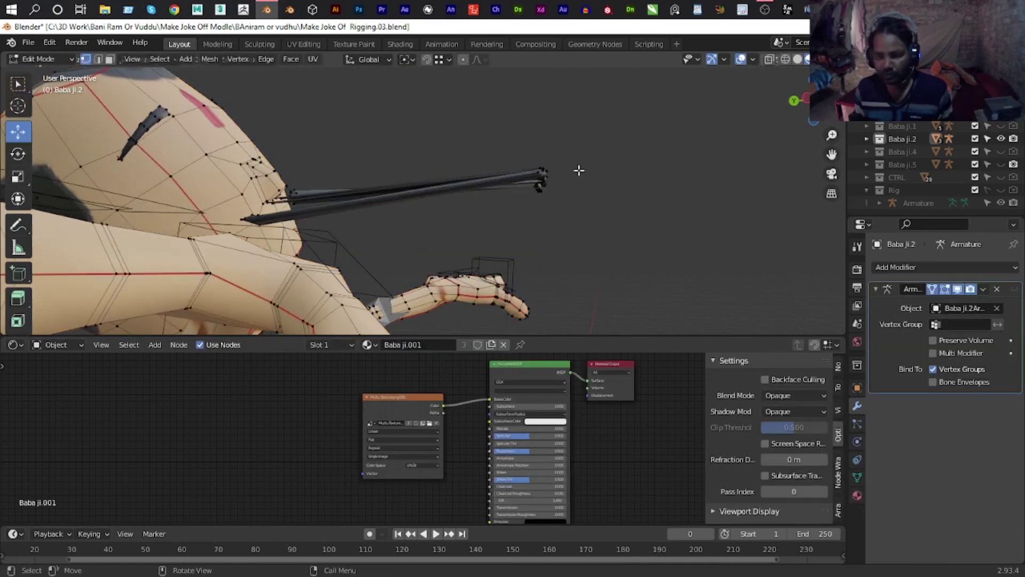
key("alt+z")
left_click_drag(399, 96, 782, 242)
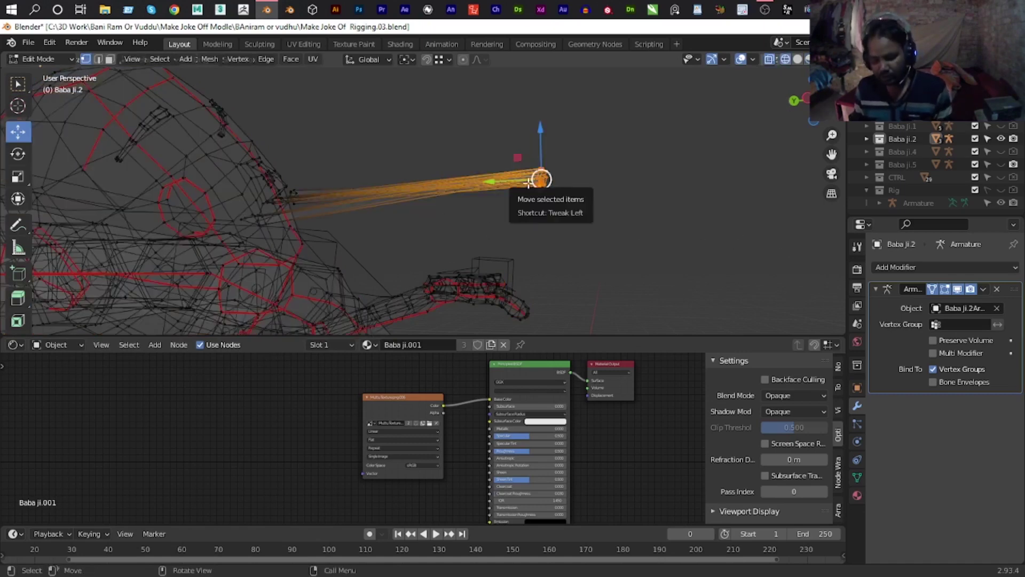
key("ctrl+l")
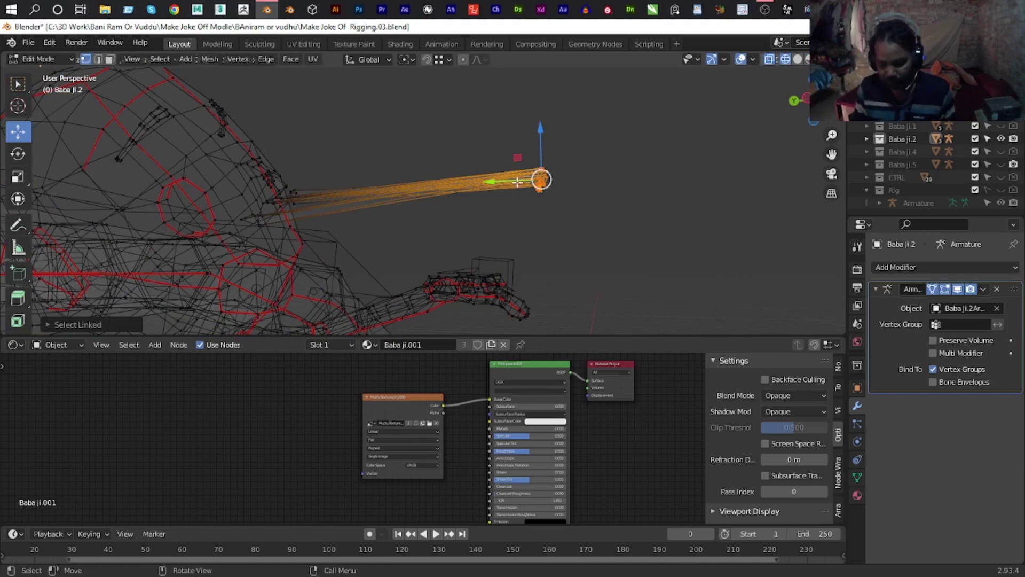
key("ctrl")
key("ctrl+l")
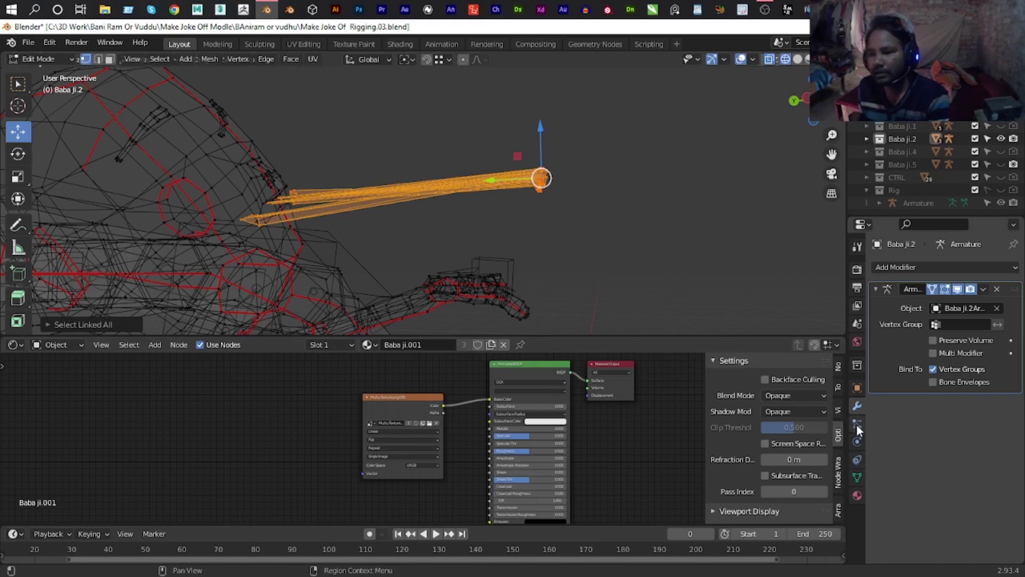
Assign the selected hair vertices to the Head vertex group.
left_click(857, 476)
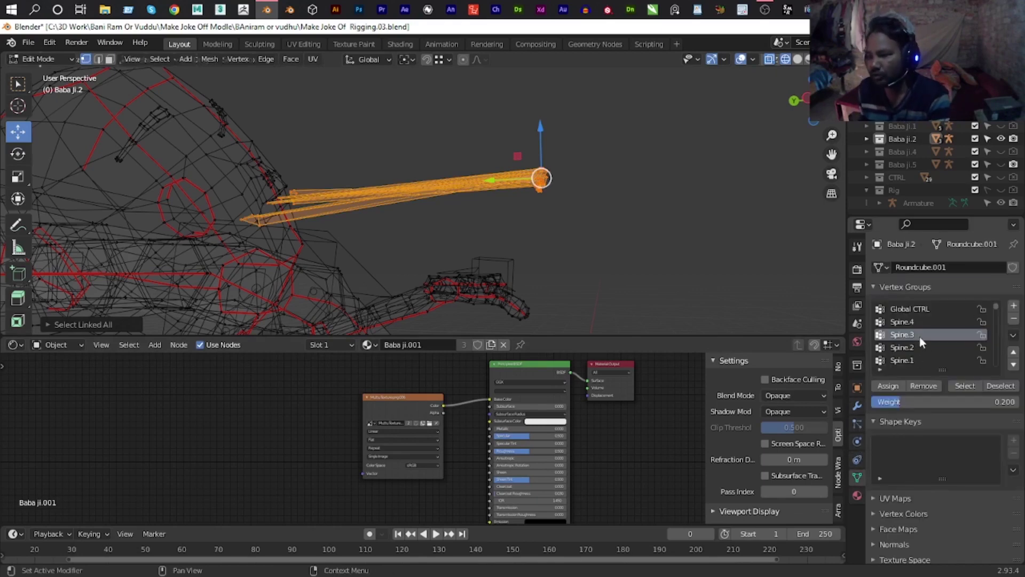
scroll(919, 336, "down", 2)
scroll(902, 352, "down", 2)
left_click(902, 335)
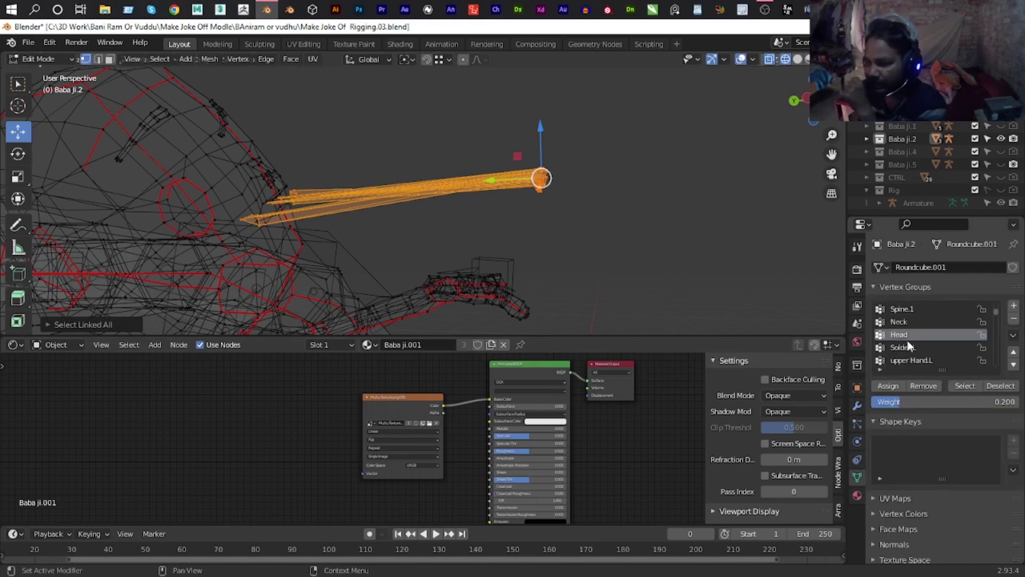
left_click(885, 387)
Return to Object Mode, turn X-ray off, and view the character in Material Preview.
key("Tab")
mouse_move(374, 214)
middle_mouse_down()
mouse_move(457, 183)
mouse_move(458, 212)
middle_mouse_up()
key("shift+z")
key("z")
left_click(586, 255)
scroll(351, 220, "down", 3)
mouse_move(351, 219)
middle_mouse_down()
mouse_move(692, 214)
mouse_move(481, 235)
middle_mouse_up()
key("ctrl+Tab")
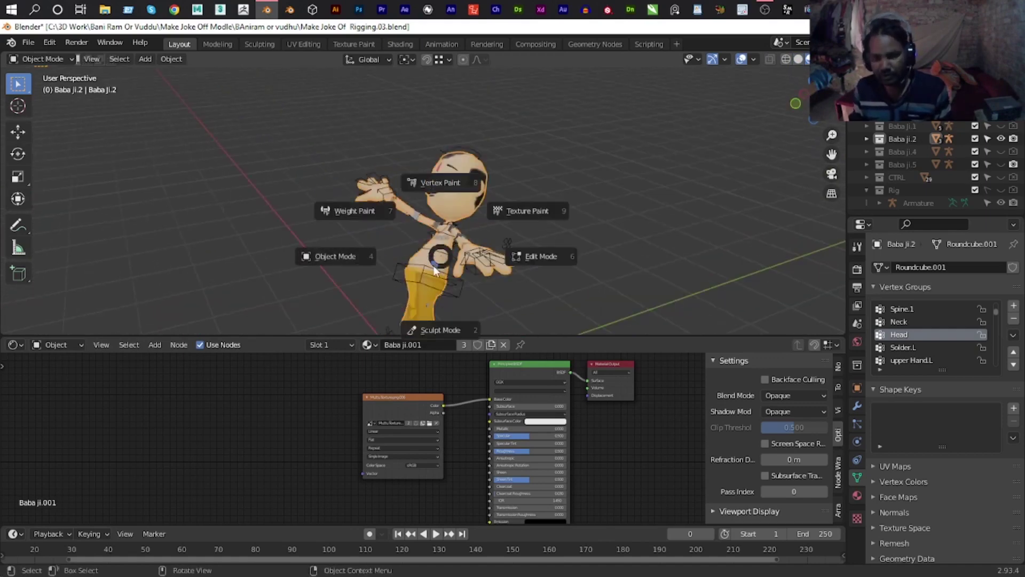
Leave Sculpt Mode for Object Mode and put the Baba Ji.2 armature into Pose Mode.
left_click(434, 269)
left_click(43, 59)
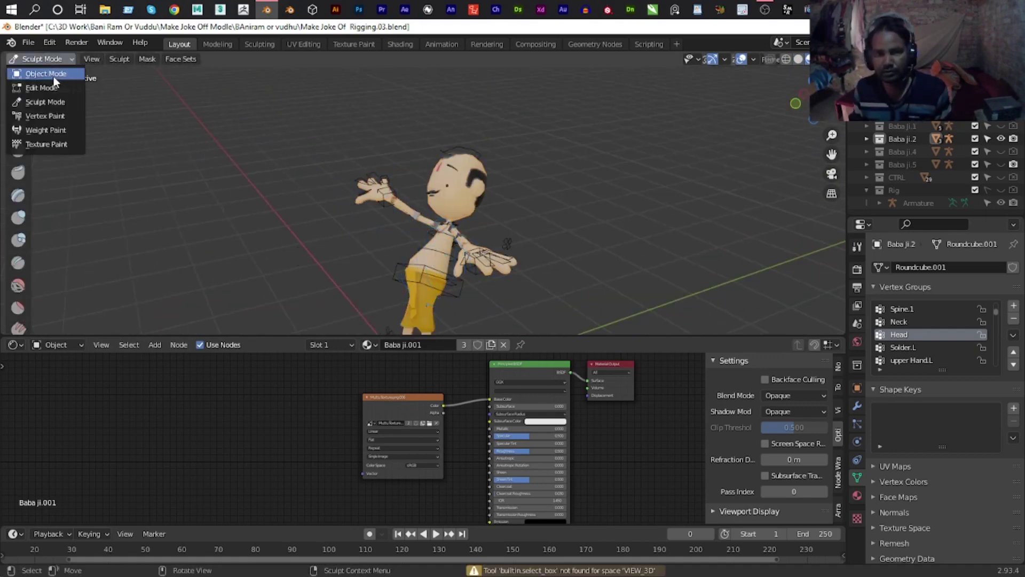
left_click(53, 77)
left_click(429, 266)
key("ctrl+Tab")
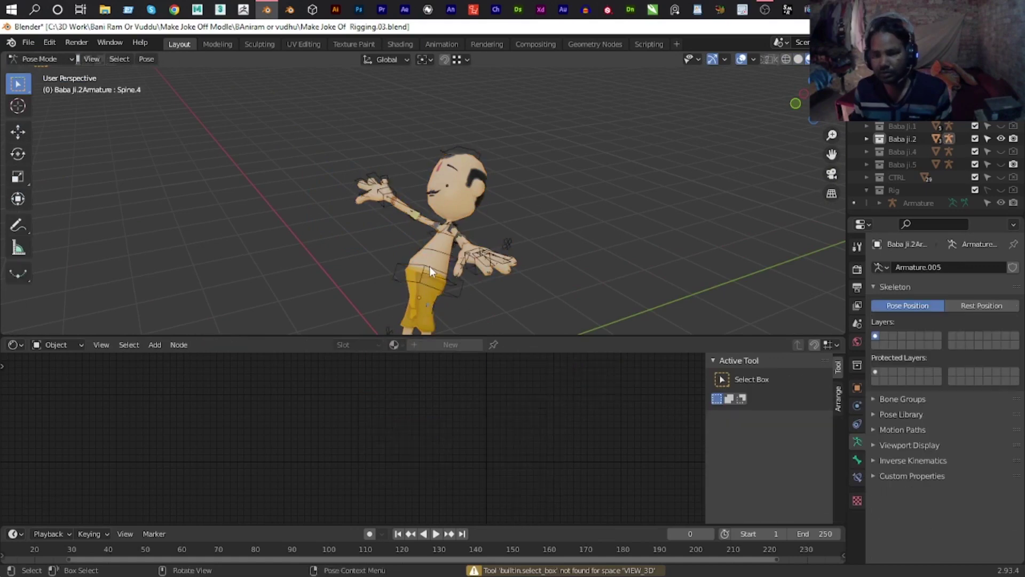
Clear all bone rotations to restore the T-pose, then deselect the bones.
key("a")
key("alt+r")
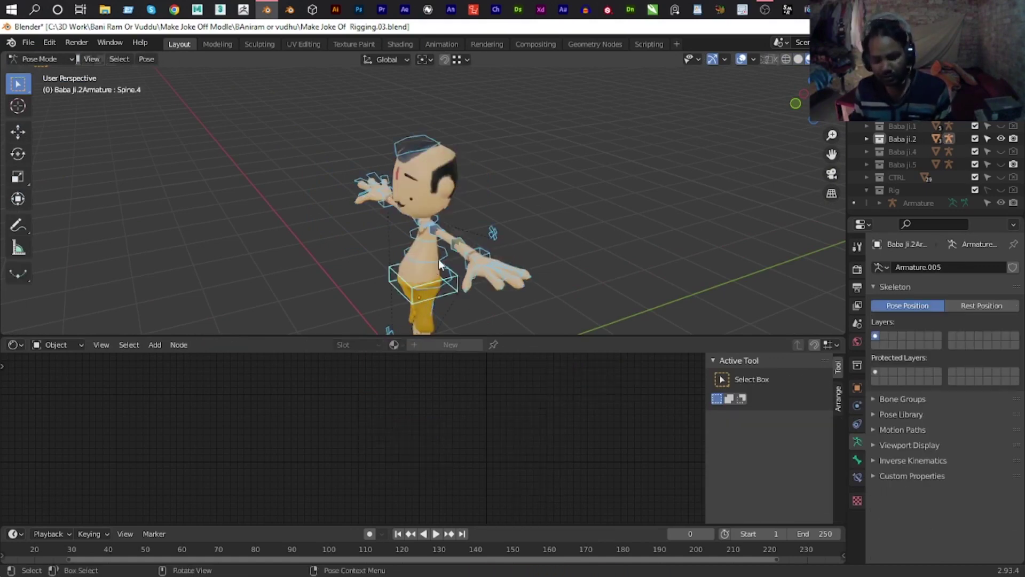
key("alt")
key("alt+a")
middle_click_drag(626, 178, 582, 191)
Save Make Joke Of Rigging.03.blend and inspect the T-pose from a three-quarter view.
key("ctrl+s")
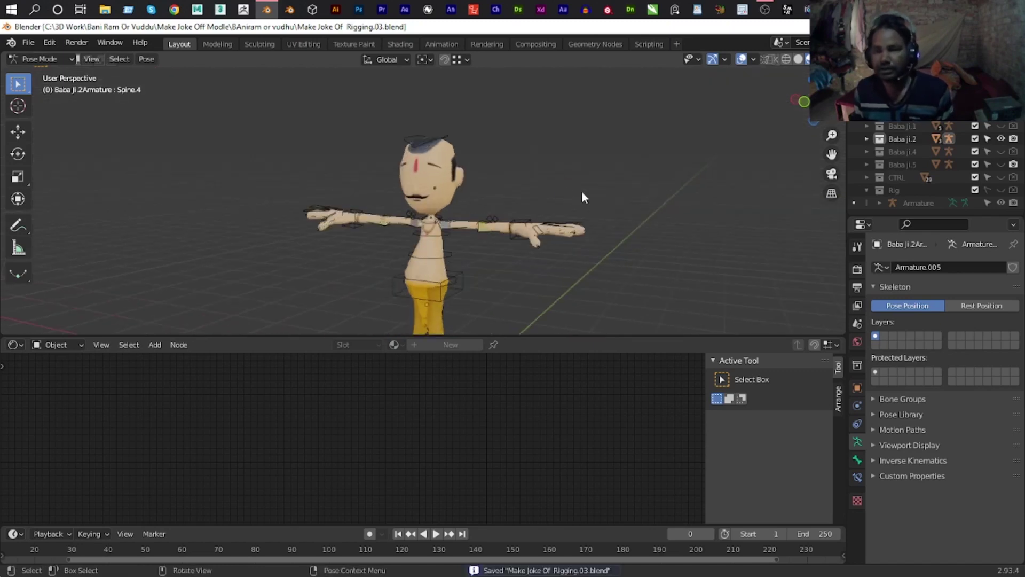
scroll(535, 182, "up", 3)
scroll(569, 174, "down", 3)
mouse_move(569, 174)
middle_mouse_down()
mouse_move(507, 168)
mouse_move(317, 251)
mouse_move(473, 236)
mouse_move(536, 188)
middle_mouse_up()
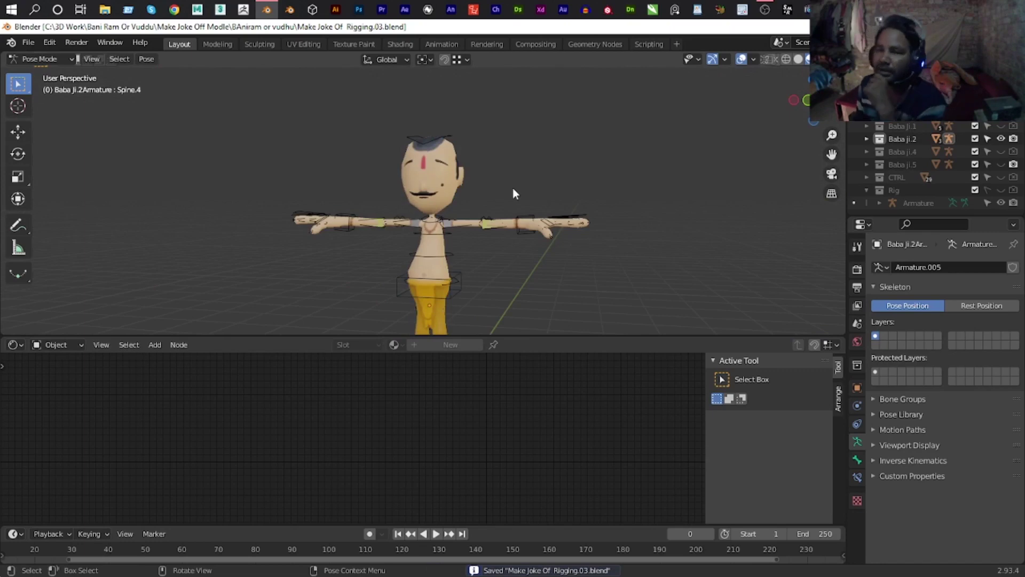
scroll(507, 176, "up", 2)
left_click(601, 226)
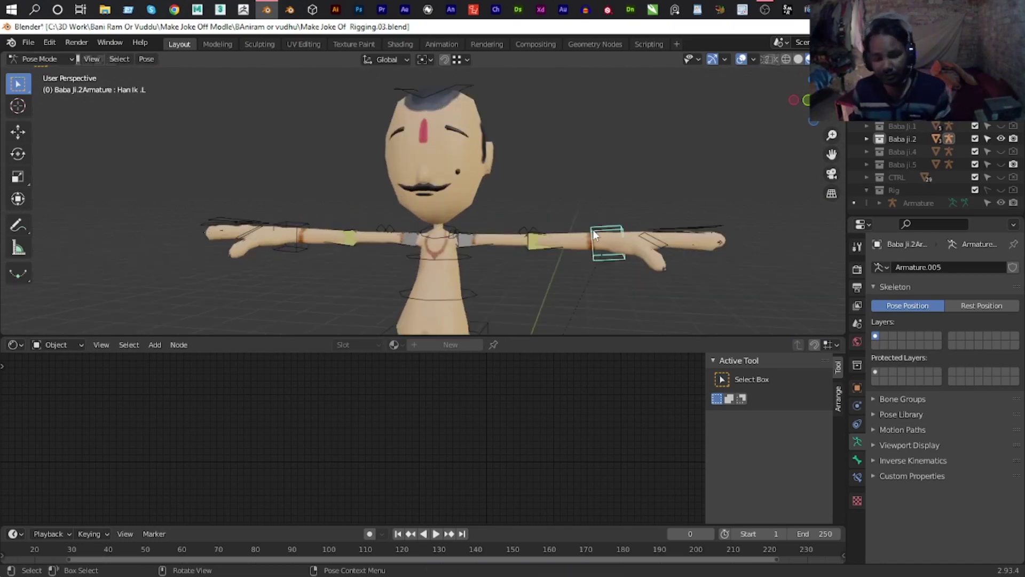
Move the Baba Ji.2 left hand IK control, then swap visibility to Baba Ji.1.
key("g")
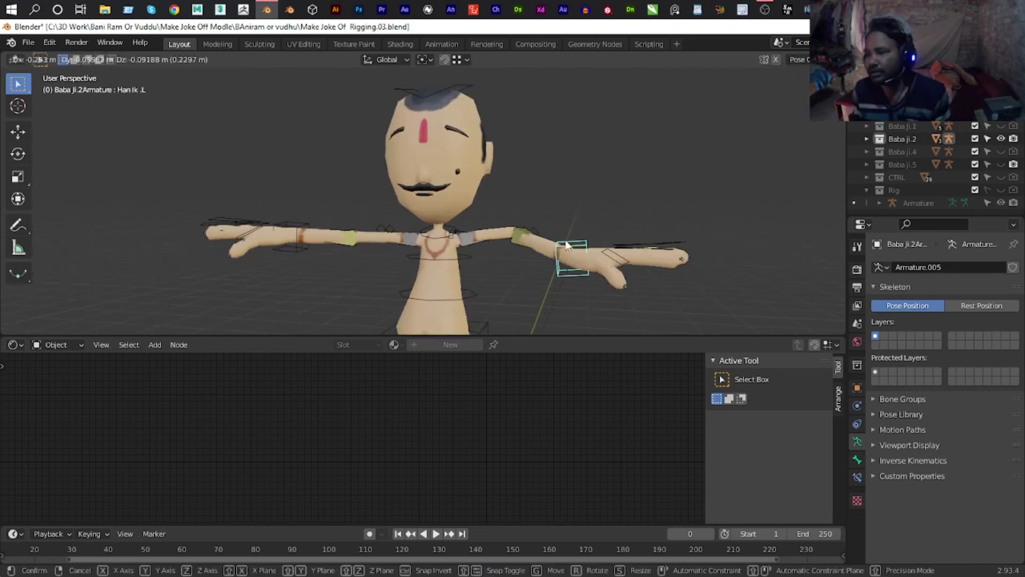
left_click(580, 243)
left_click(1000, 126, "ctrl")
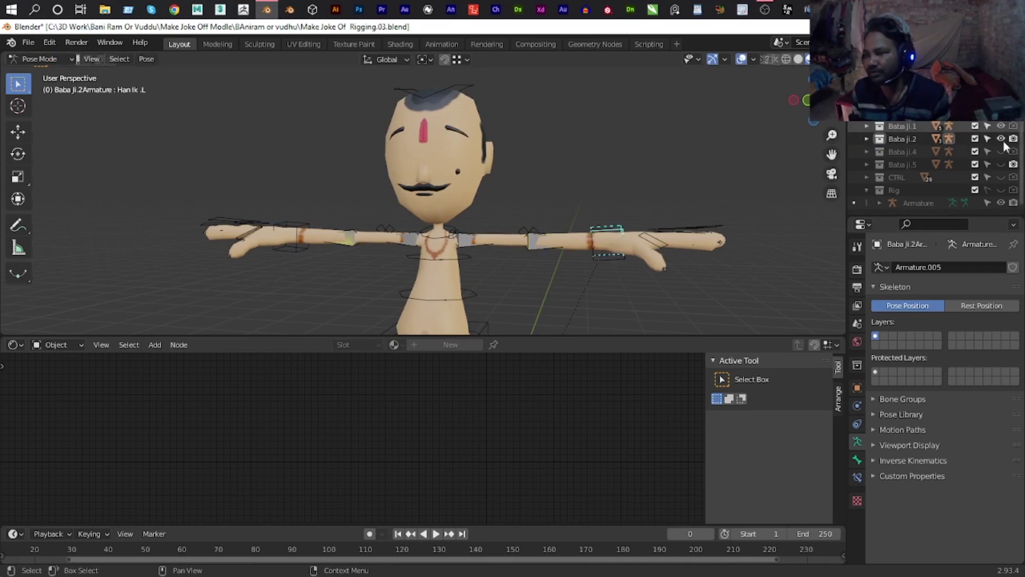
key("ctrl+Tab")
Test-move the Baba Ji.1 hand IK control in Pose Mode, then undo it.
left_click(604, 230)
key("ctrl+Tab")
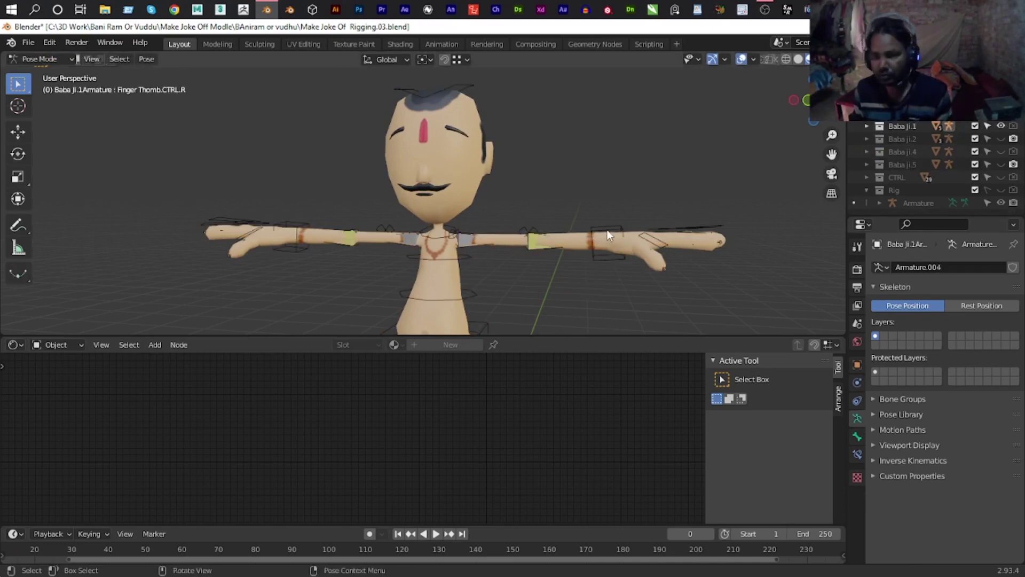
key("g")
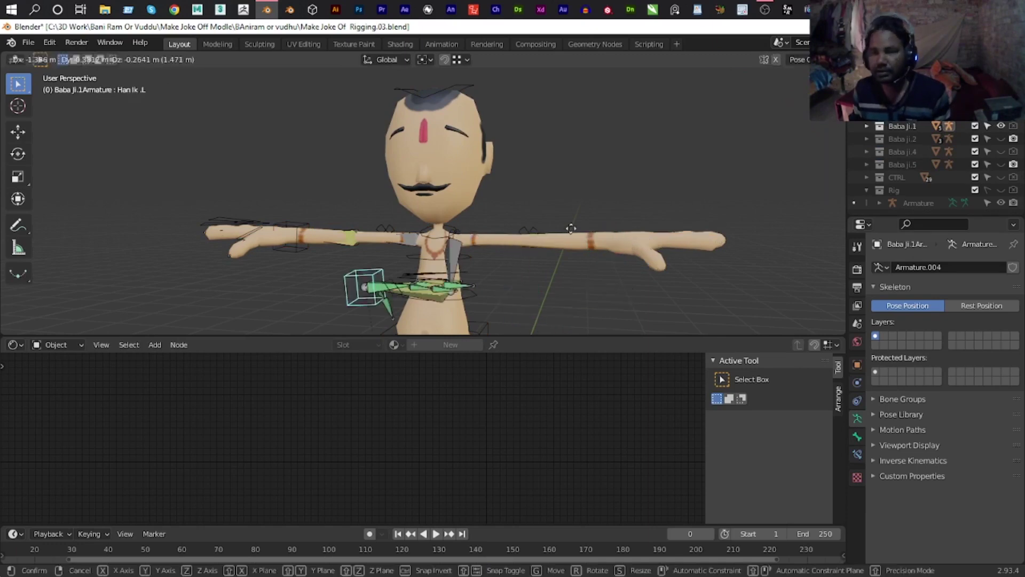
left_click(536, 128)
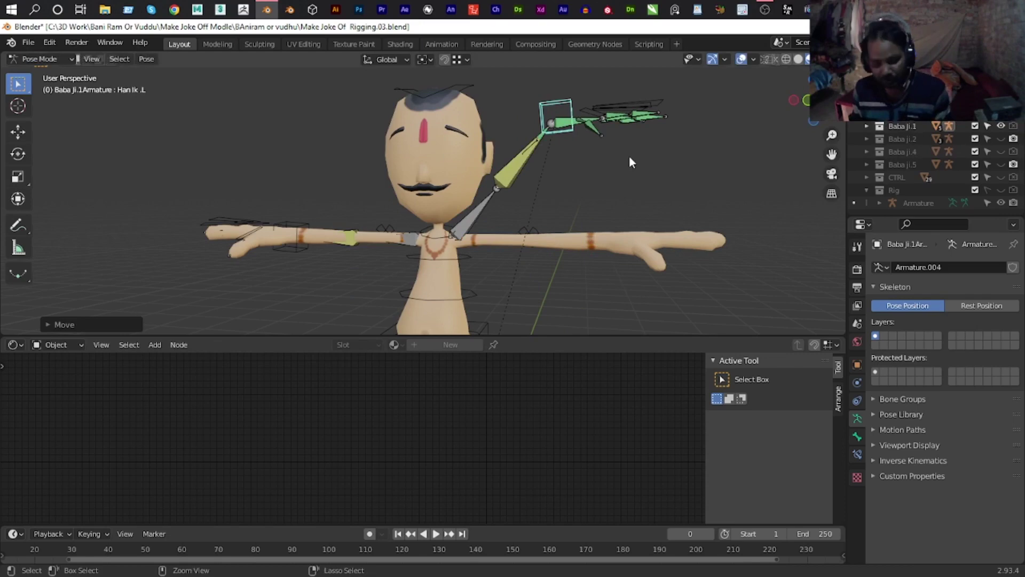
key("ctrl+z")
Orbit to inspect the pose, return to Object Mode, and select the Baba Ji.1 mesh.
scroll(614, 187, "down", 5)
mouse_move(598, 216)
middle_mouse_down()
mouse_move(630, 220)
mouse_move(589, 247)
middle_mouse_up()
scroll(589, 247, "up", 6)
key("ctrl+Tab")
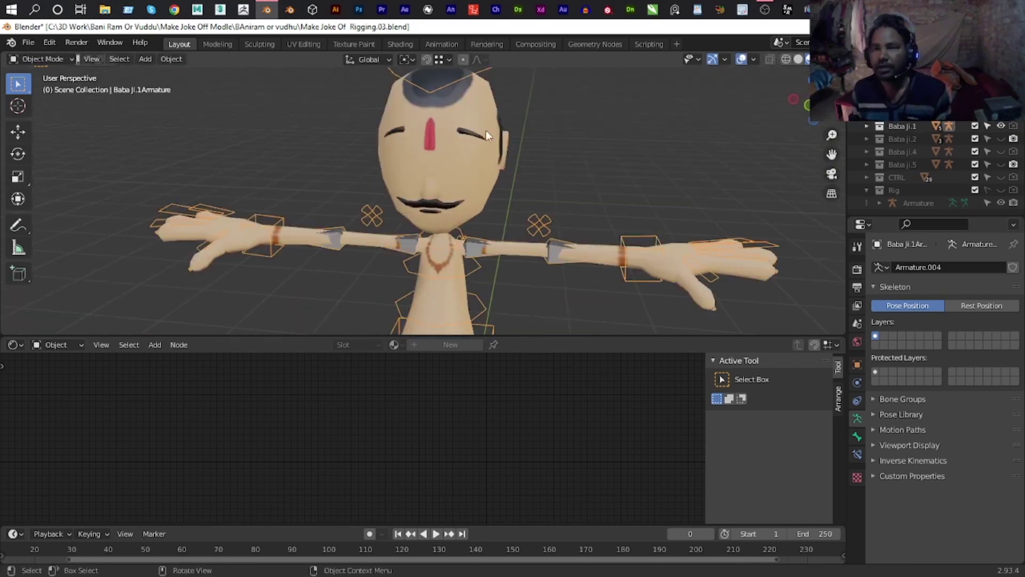
left_click(487, 127)
mouse_move(266, 10)
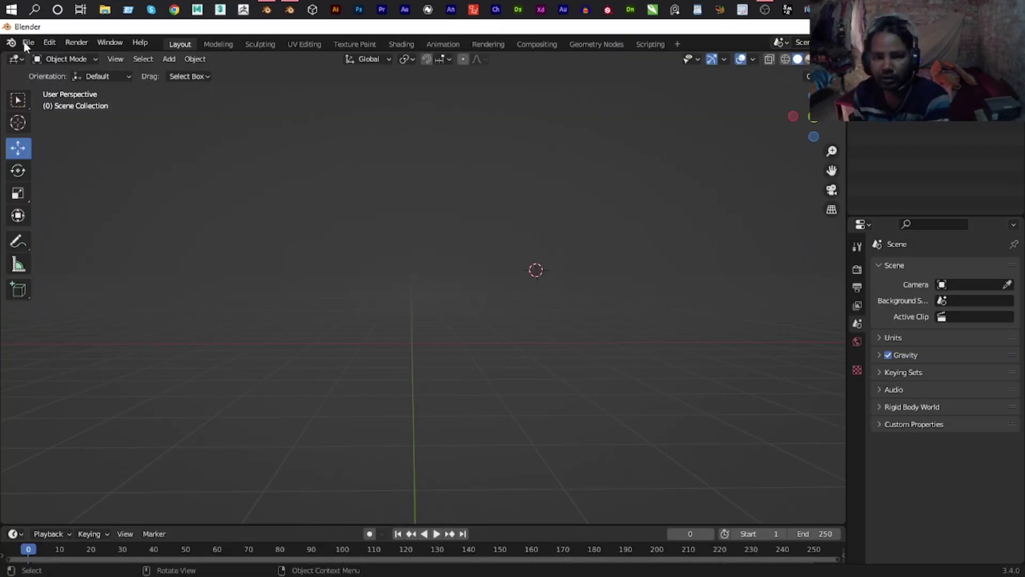
Reopen Make Joke Of Rigging.03.blend from the recent files list.
left_click(27, 44)
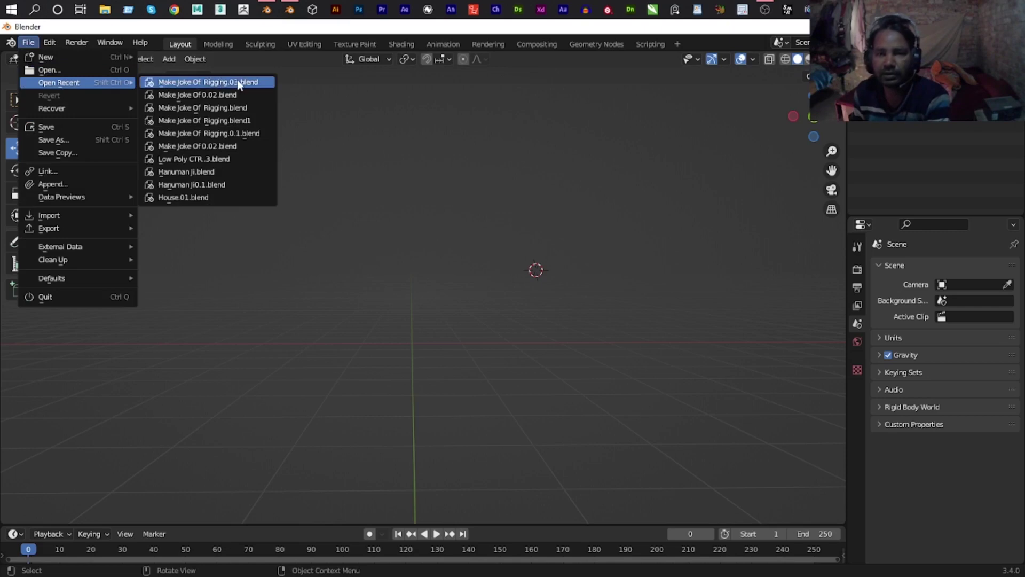
left_click(237, 82)
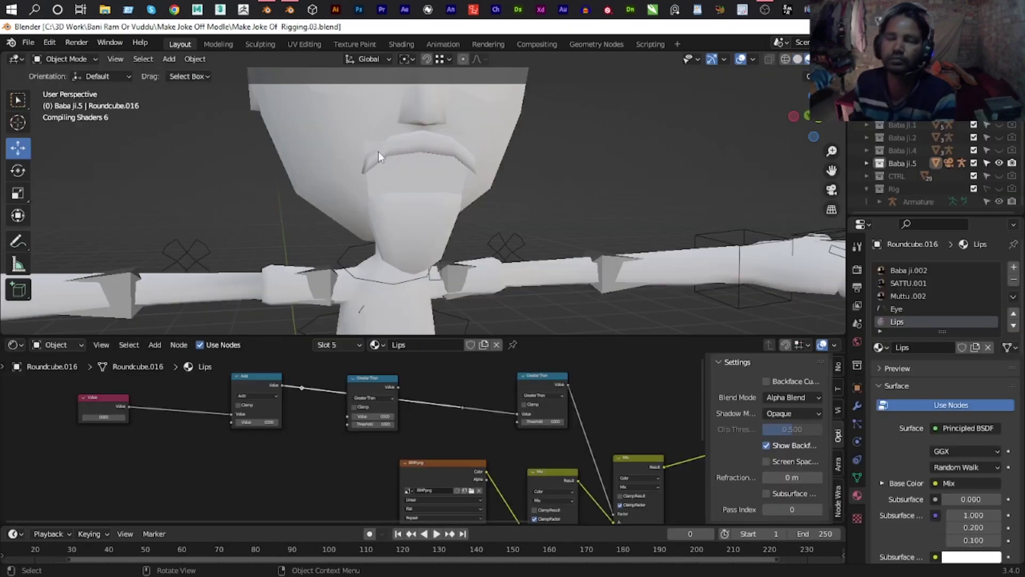
scroll(425, 186, "down", 5)
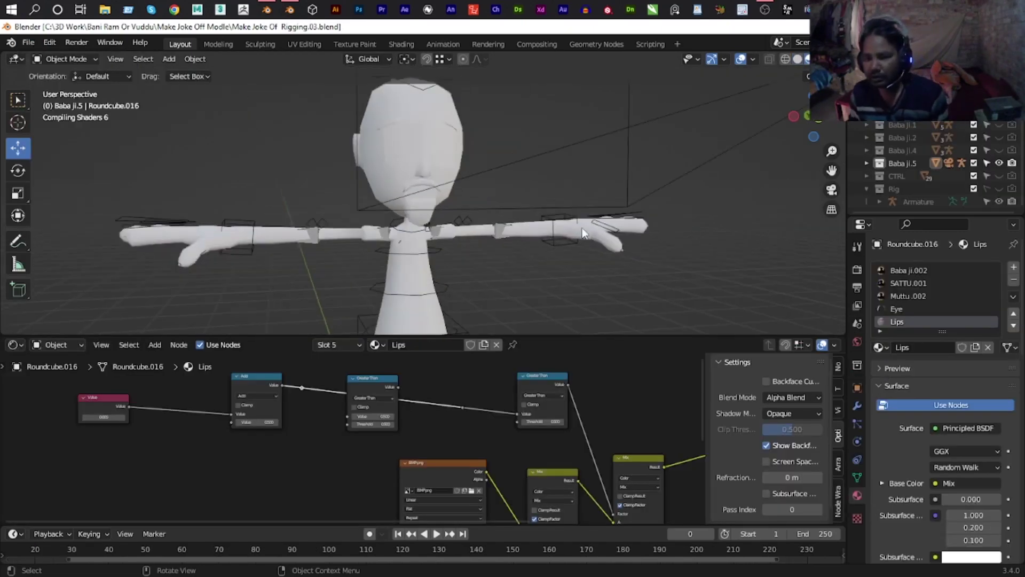
scroll(521, 242, "down", 4)
scroll(529, 245, "up", 5)
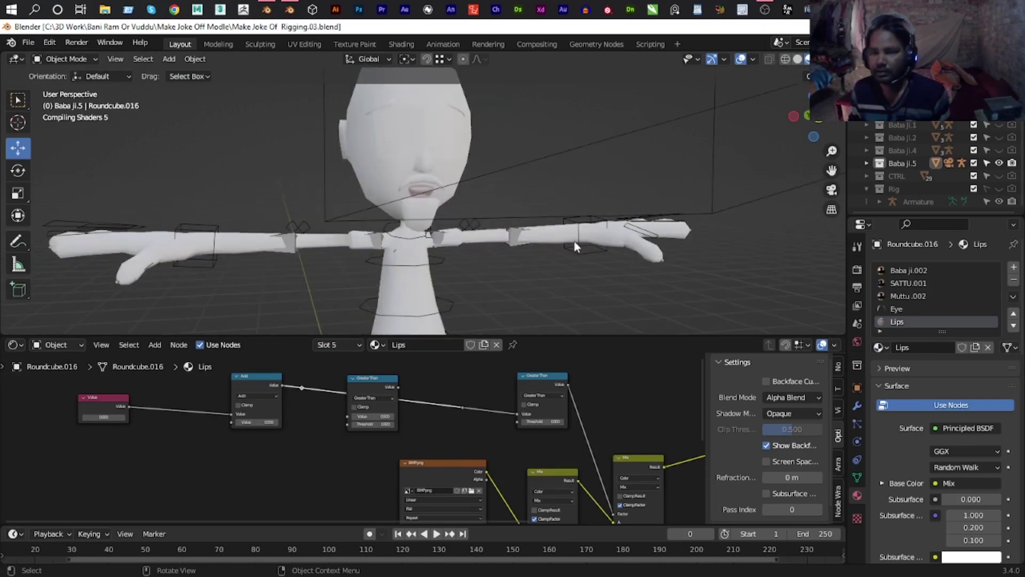
middle_click_drag(575, 245, 454, 207)
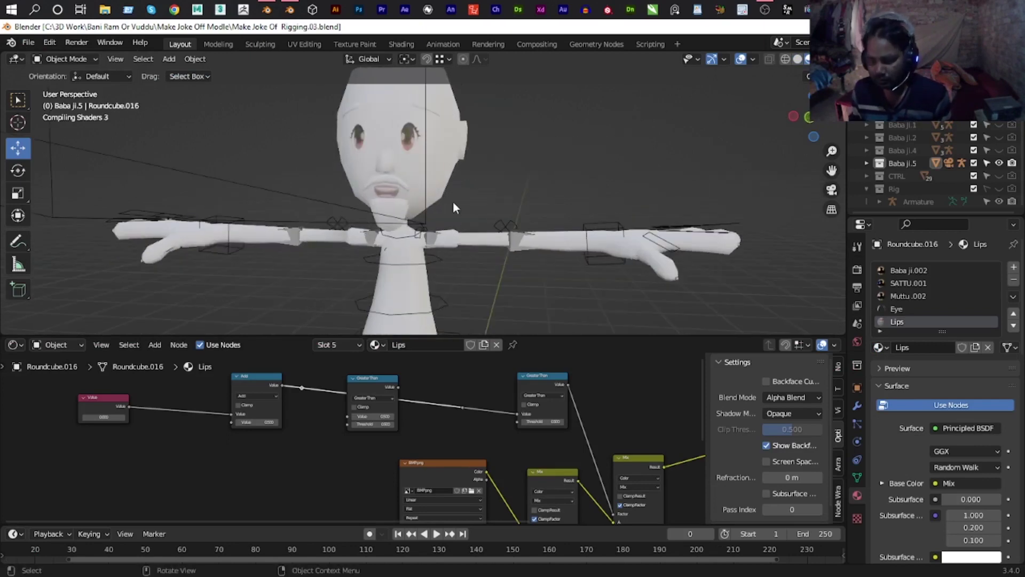
scroll(453, 201, "down", 3)
scroll(557, 190, "up", 3)
mouse_move(460, 200)
middle_mouse_down()
mouse_move(556, 191)
mouse_move(492, 197)
mouse_move(492, 215)
mouse_move(455, 214)
mouse_move(468, 198)
mouse_move(468, 150)
middle_mouse_up()
scroll(493, 215, "up", 3)
scroll(473, 198, "down", 2)
scroll(480, 199, "down", 3)
scroll(455, 213, "up", 3)
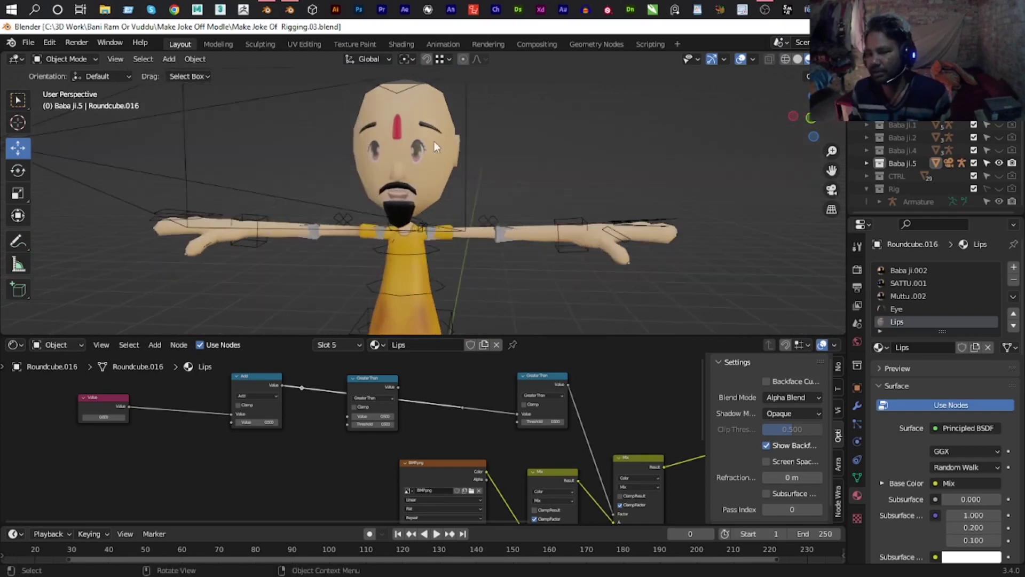
left_click(564, 224)
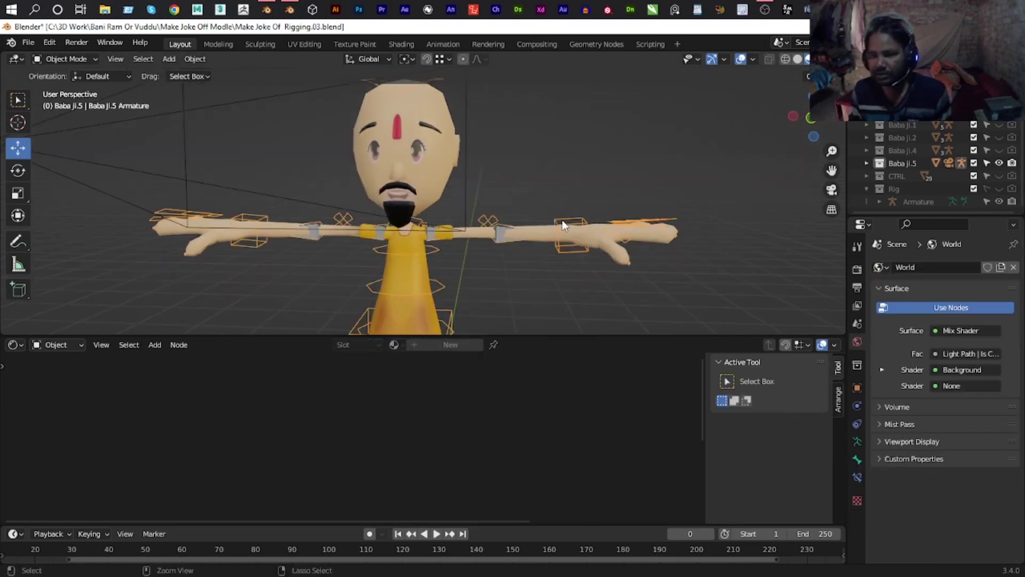
Test-move and cancel the Han Ik.L control in Pose Mode, then expand Baba Ji.5.
key("ctrl+Tab")
left_click(582, 230)
key("g")
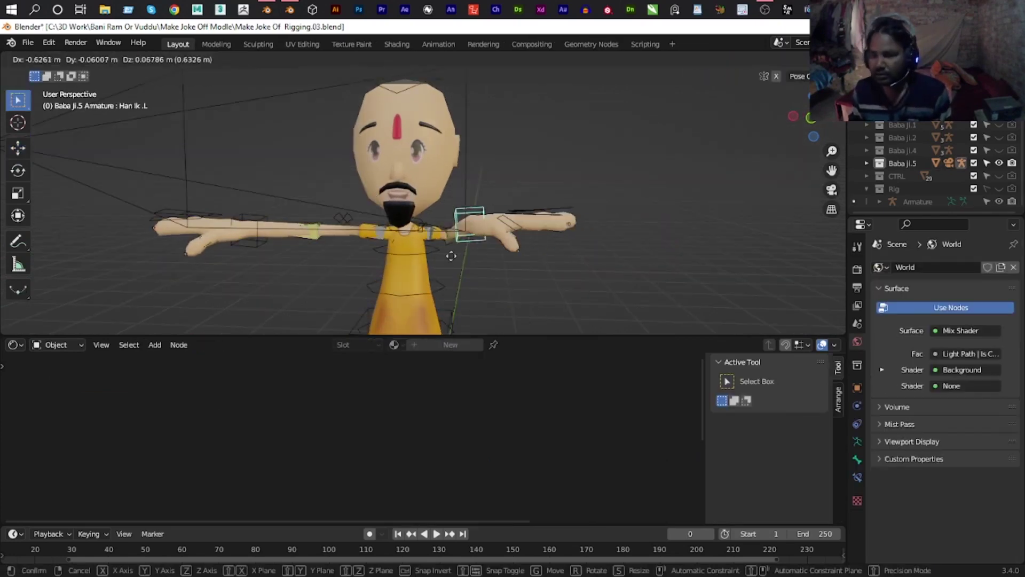
right_click(584, 165)
scroll(572, 174, "down", 3)
middle_click_drag(572, 174, 484, 174)
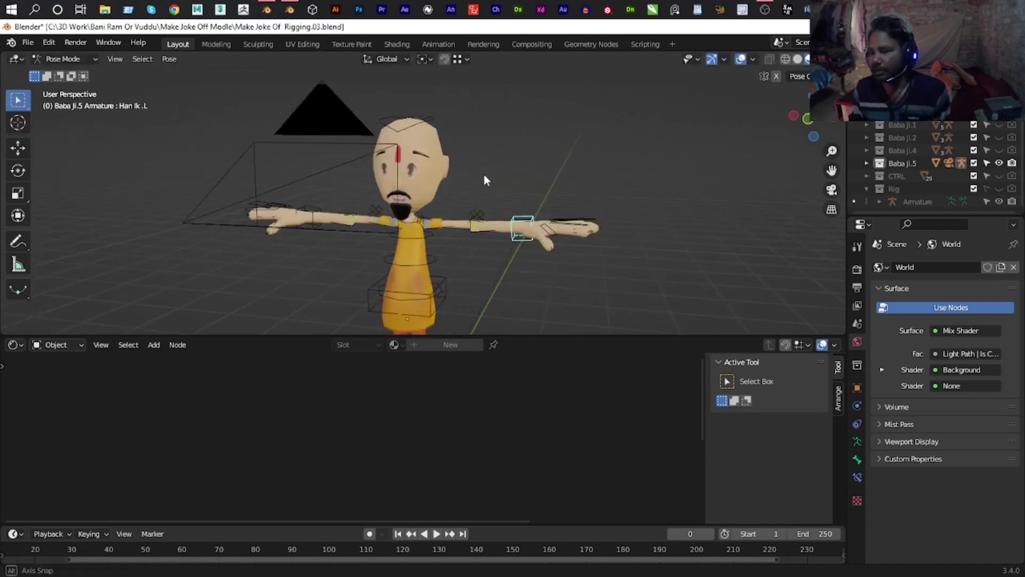
left_click(866, 163)
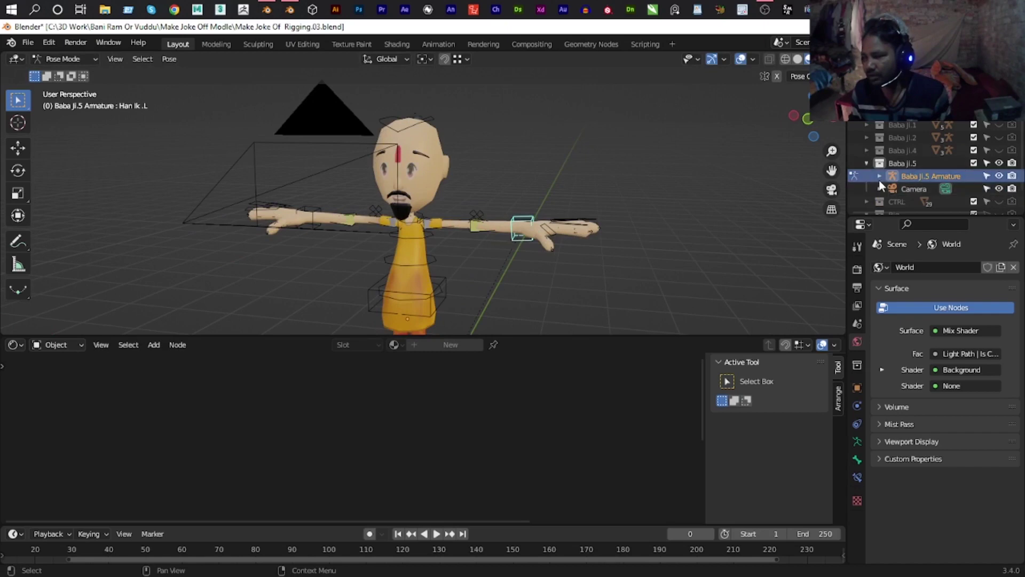
Rename the Roundcube.016 mesh under the Baba Ji.5 armature to 'BABA Ji.5'.
left_click(879, 175)
scroll(952, 171, "down", 3)
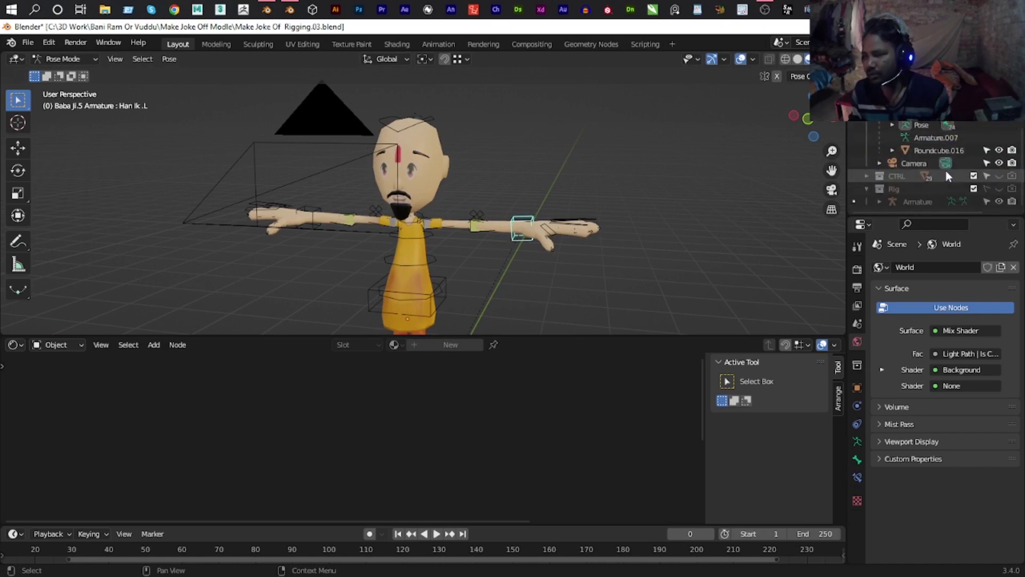
double_click(924, 149)
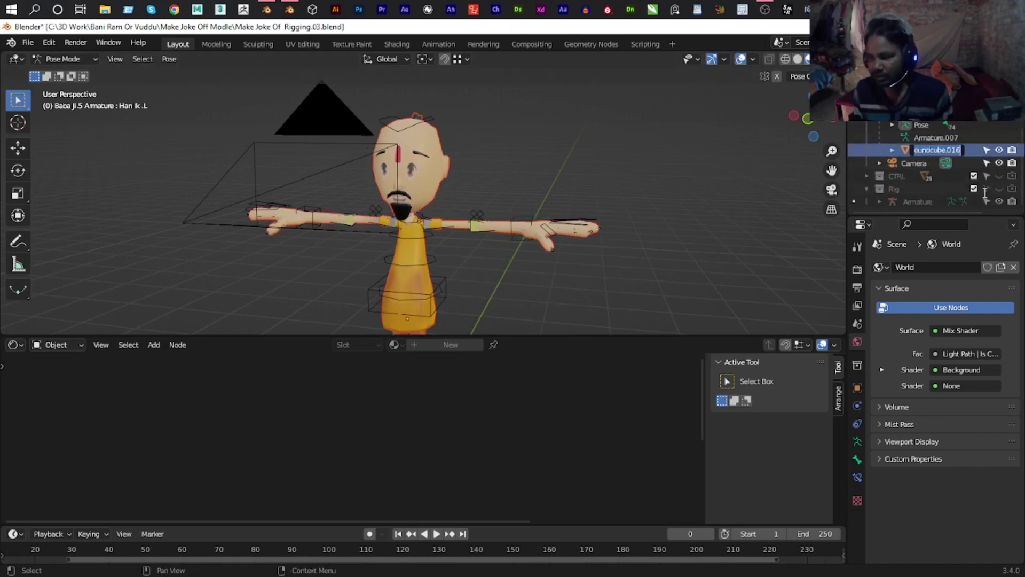
type("BABA ")
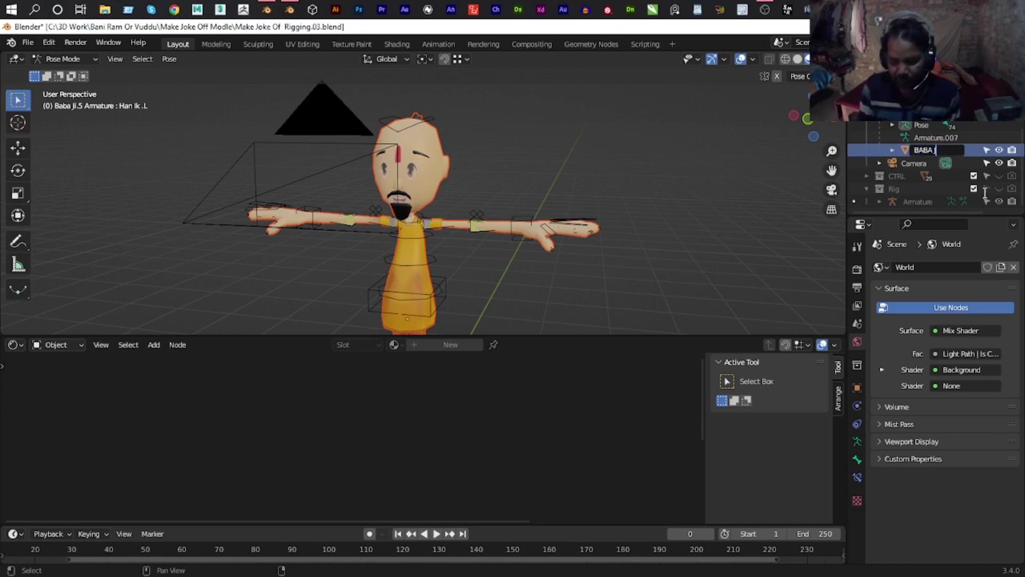
type("Ji.5")
key("Return")
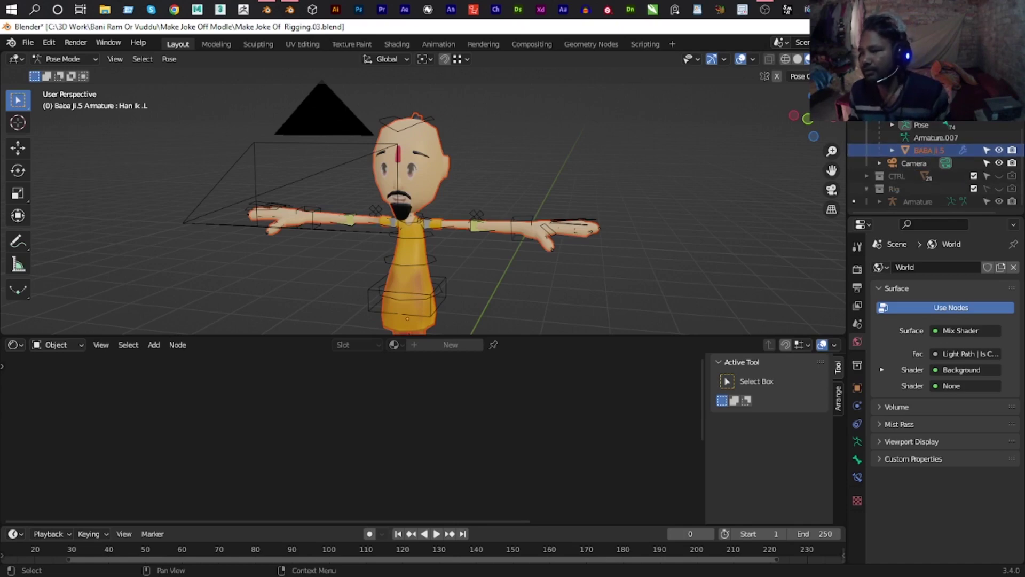
Hide Baba Ji.5, show Baba Ji.4, and briefly enter Edit Mode on its mesh.
left_click(999, 163)
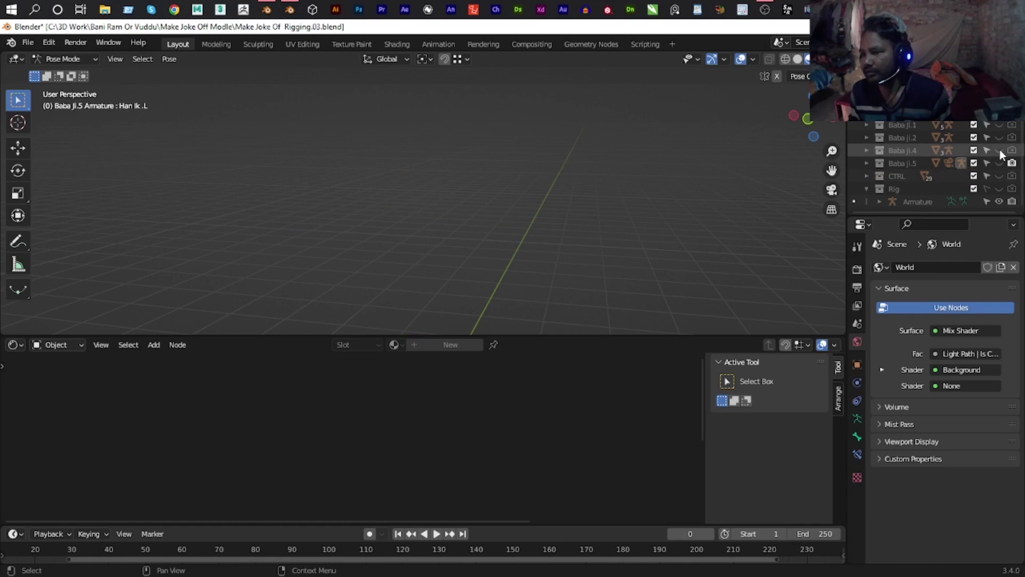
left_click(999, 150)
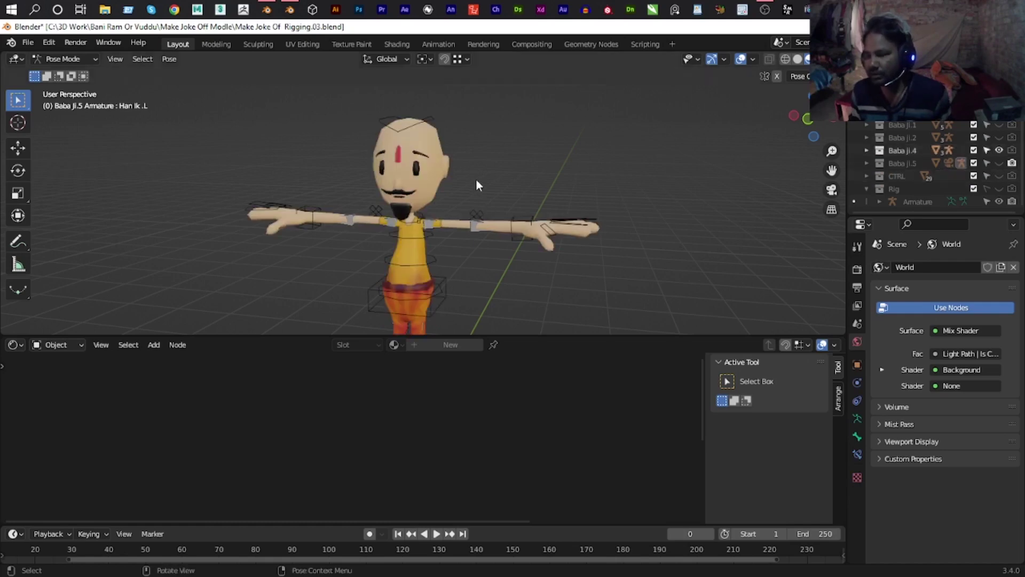
key("ctrl+Tab")
left_click(437, 165)
key("Tab")
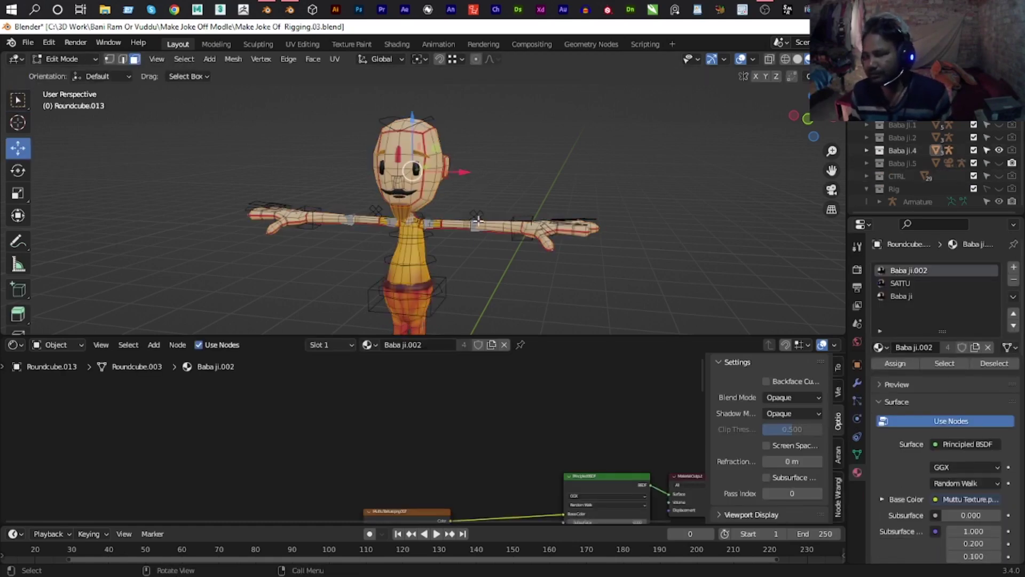
scroll(550, 223, "up", 2)
key("ctrl+Tab")
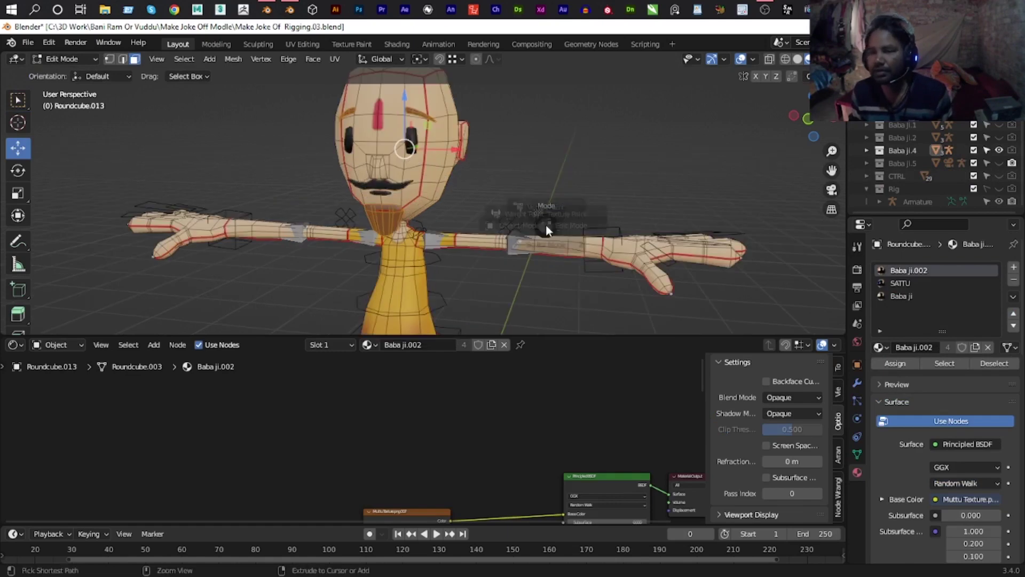
left_click(561, 228)
Test-move and cancel the Baba Ji.4 left hand IK control, then select its mesh.
left_click(601, 235)
key("ctrl+Tab")
key("ctrl+Tab")
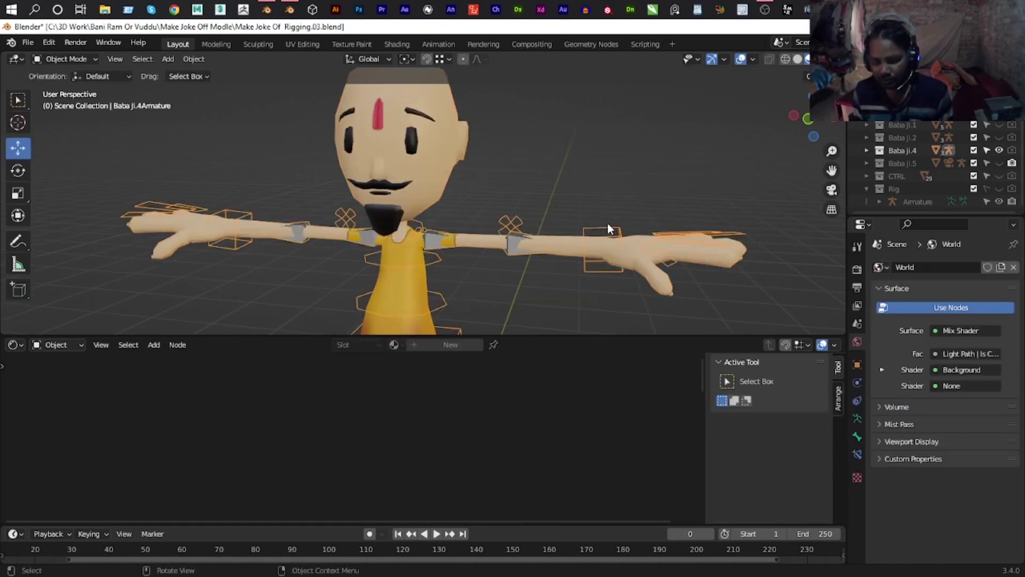
key("ctrl+Tab")
left_click(605, 226)
key("g")
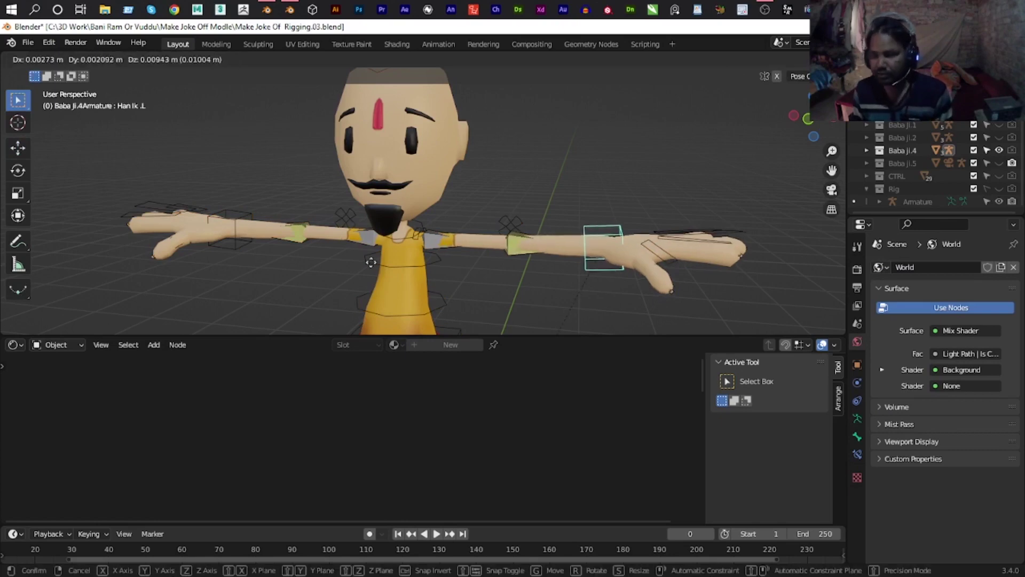
key("Escape")
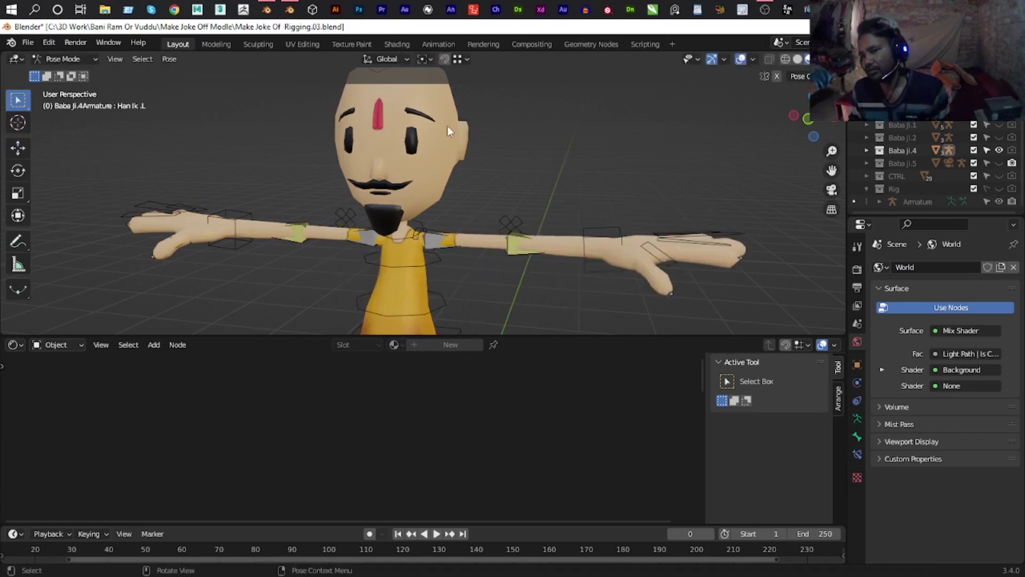
key("ctrl+Tab")
left_click(448, 126)
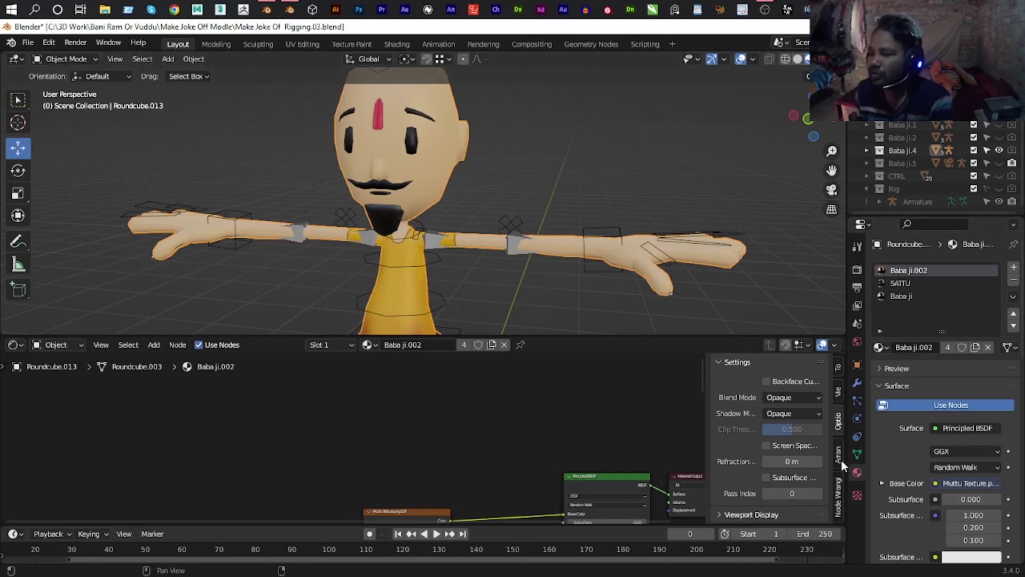
Remove the Baba Ji.4 mesh's vertex groups one by one from Global CTRL down, emptying the list.
left_click(857, 453)
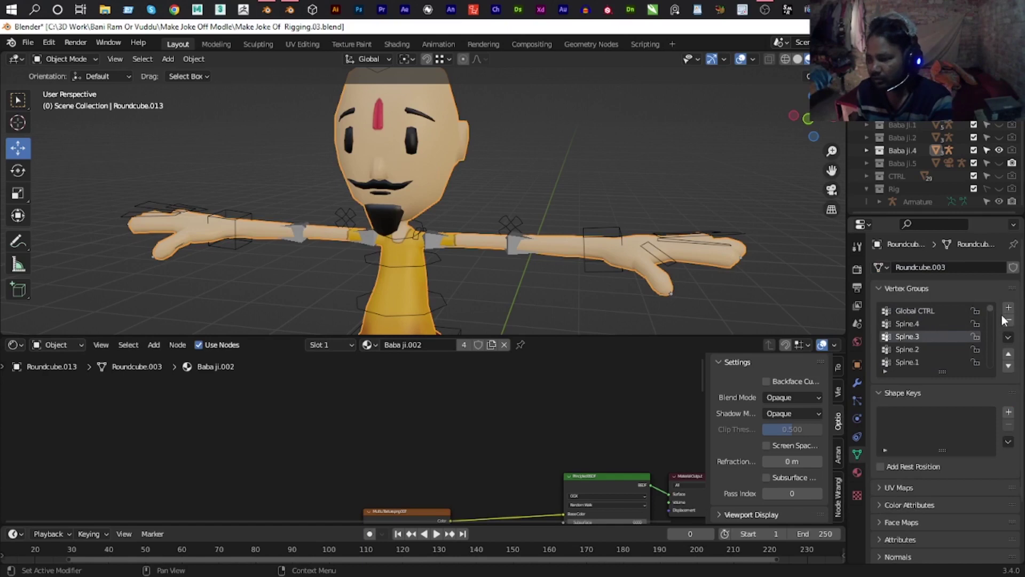
left_click(951, 312)
left_click(1009, 322)
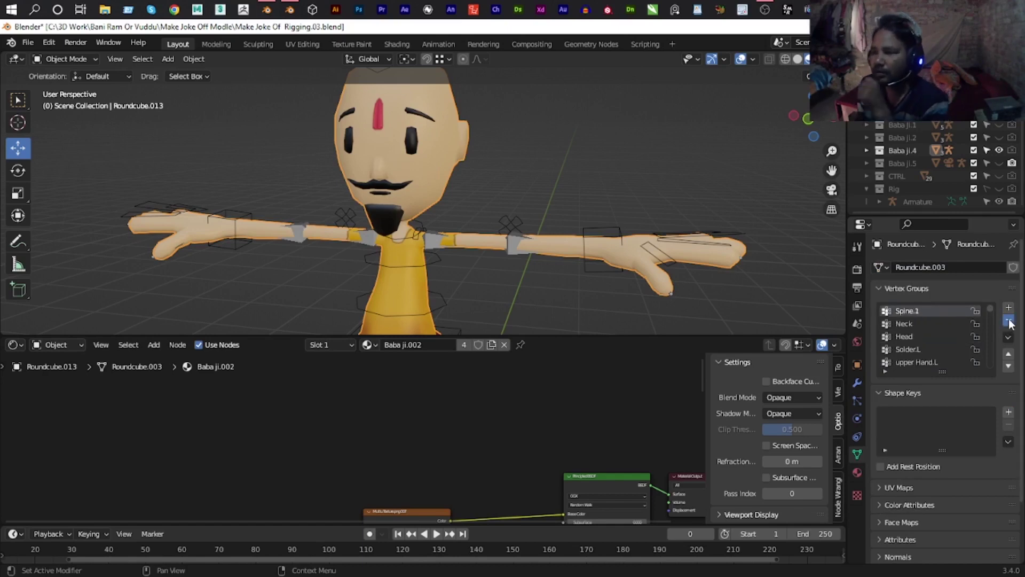
left_click(1009, 322)
left_click(1009, 322)
left_click(1009, 322)
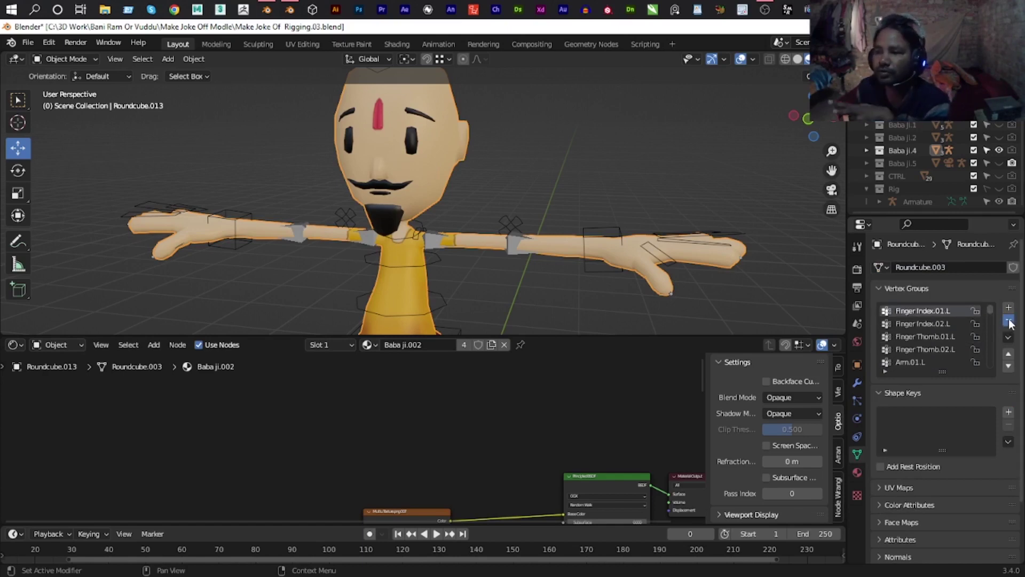
left_click(1009, 322)
left_click(1009, 322)
left_click(1009, 322)
left_click(1009, 322)
left_click(1009, 322)
left_click(1009, 322)
left_click(1010, 322)
left_click(1009, 322)
left_click(1009, 322)
left_click(1009, 322)
left_click(1009, 322)
left_click(1009, 322)
left_click(1009, 322)
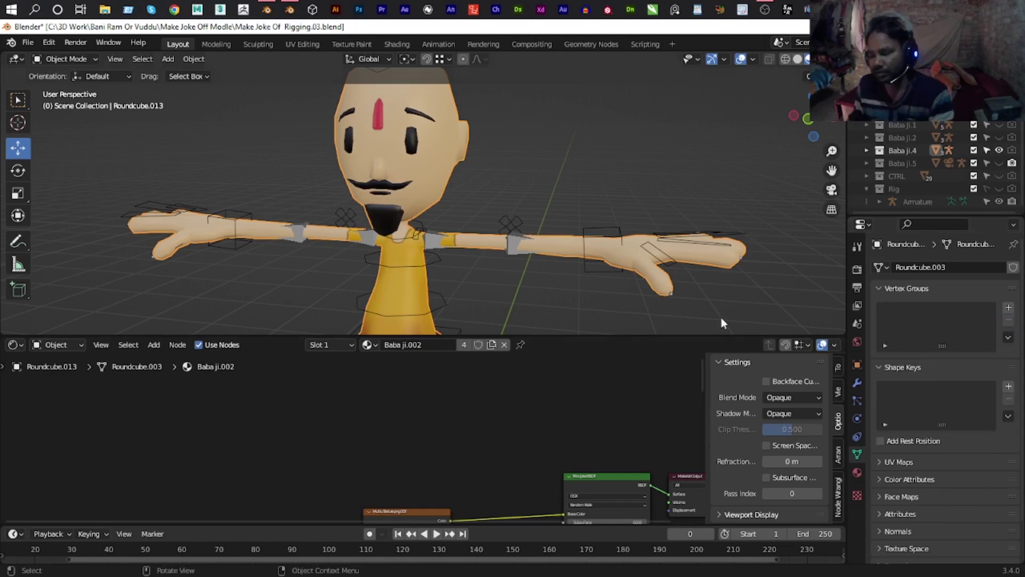
scroll(552, 196, "up", 1)
scroll(552, 196, "down", 3)
scroll(608, 213, "down", 2)
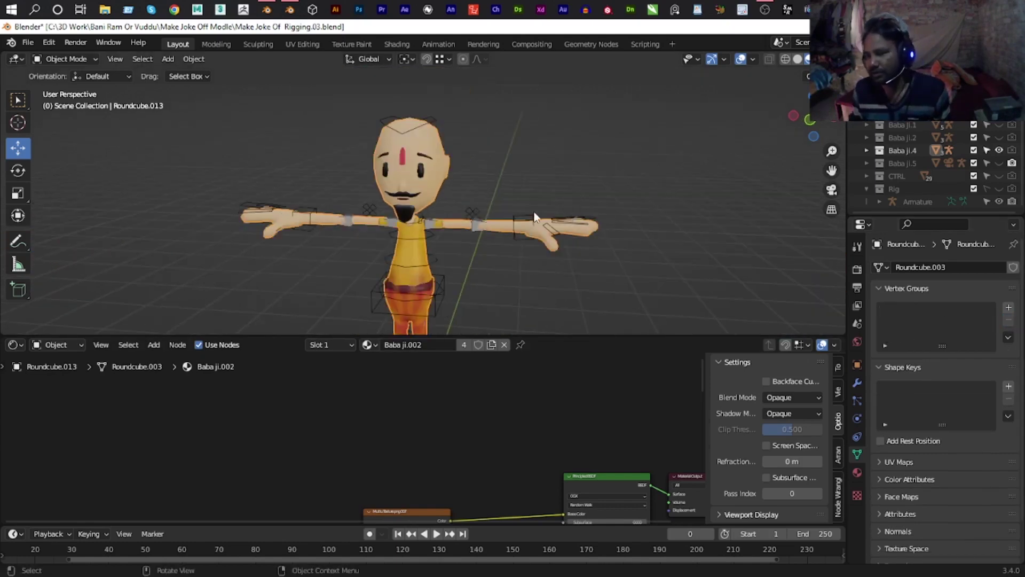
Pose-test the Baba Ji.4 armature's hand control, then return to Object Mode.
left_click(539, 222)
key("ctrl+Tab")
scroll(551, 244, "up", 2)
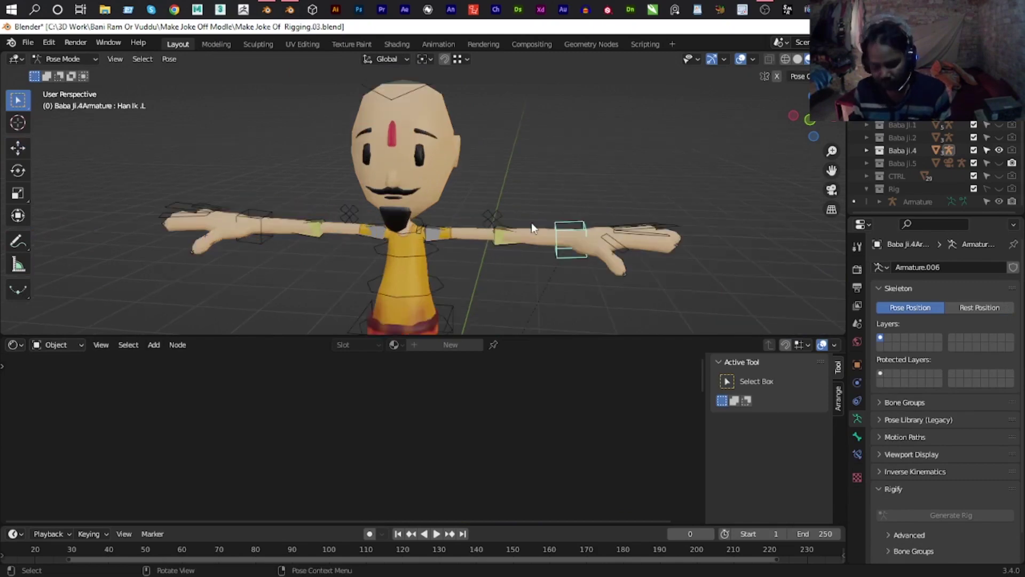
key("g")
right_click(596, 274)
left_click(504, 244)
key("ctrl+Tab")
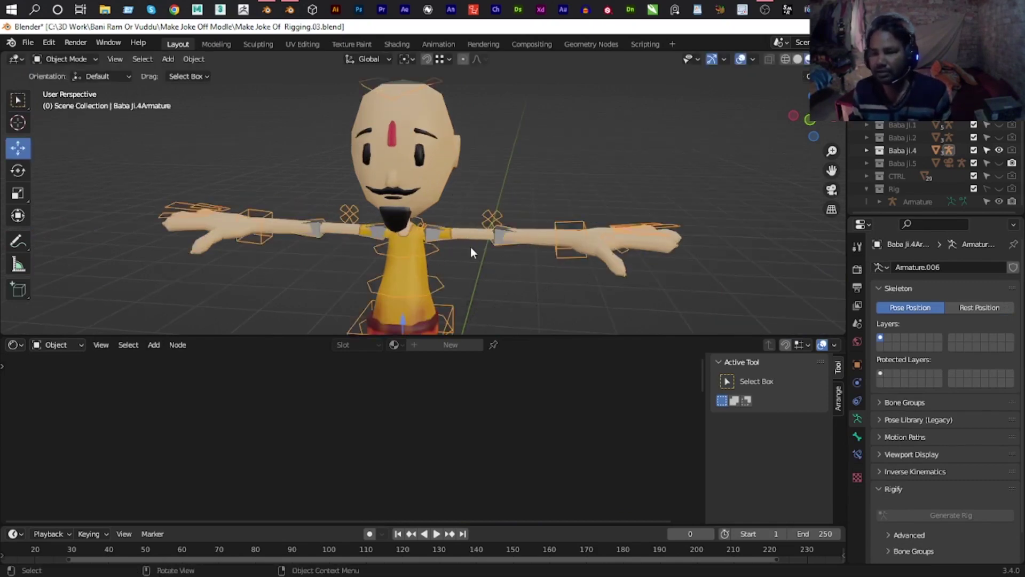
Remove the Armature modifier from Roundcube.013, then undo a stray armature selection.
left_click(469, 242)
left_click(857, 383)
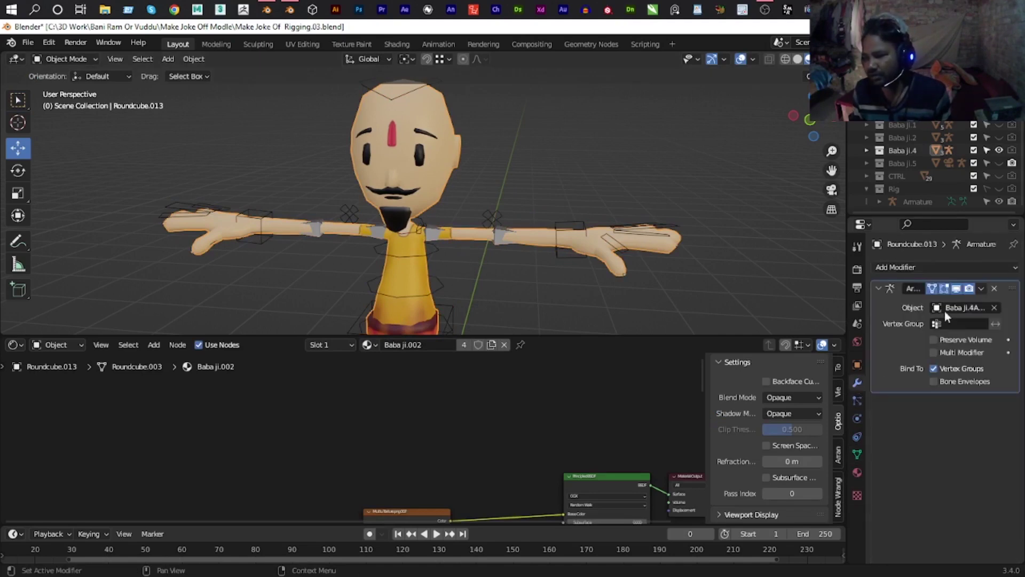
left_click(994, 287)
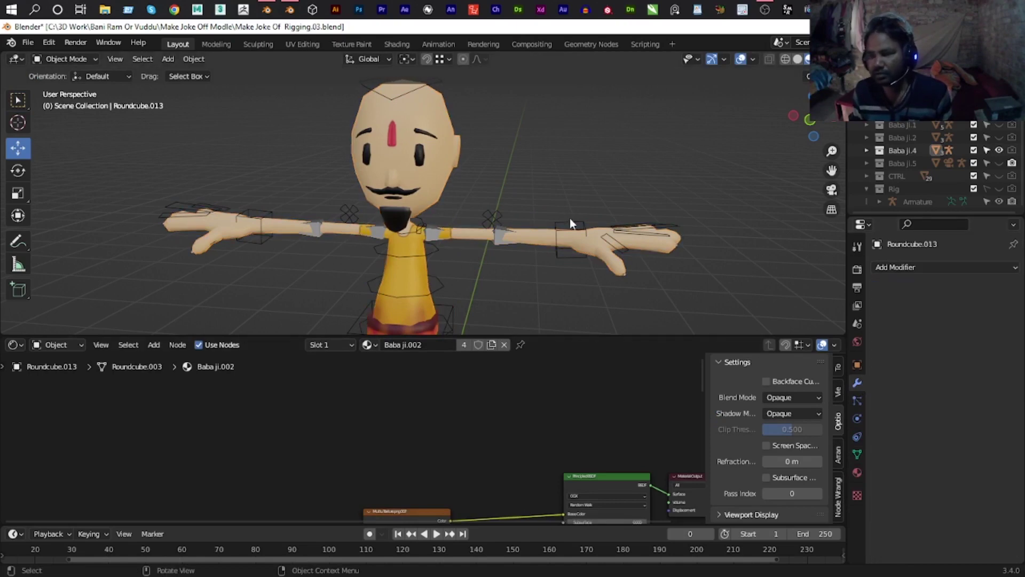
left_click(544, 238)
key("ctrl+z")
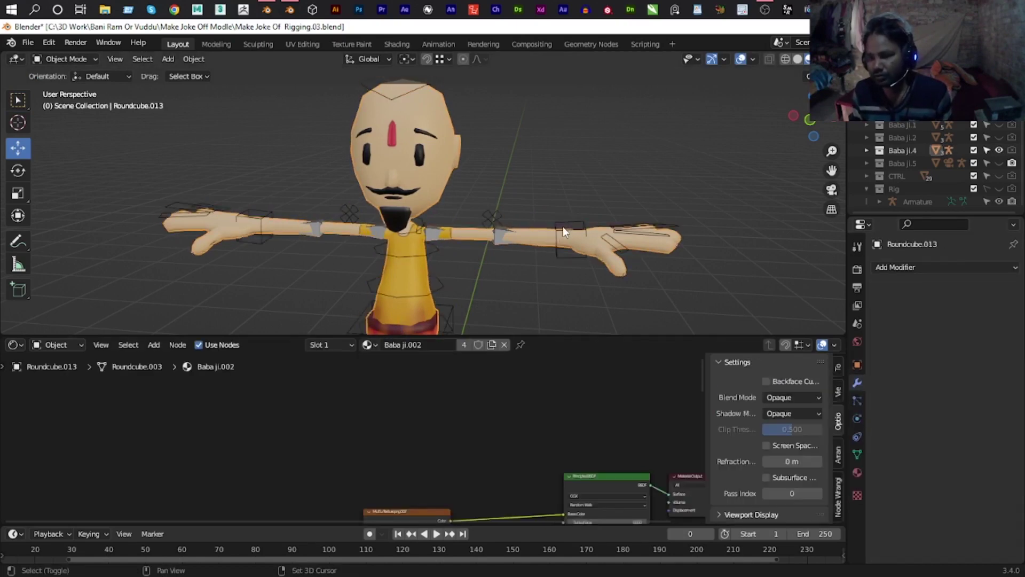
left_click(563, 226)
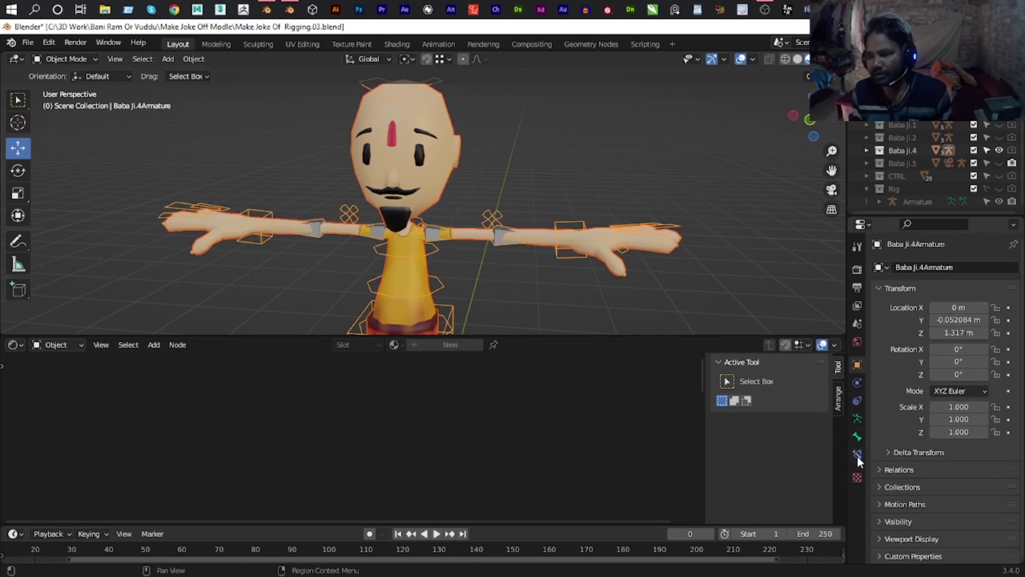
Make Roundcube.013 active and browse the add-modifier list without adding anything.
left_click(552, 223)
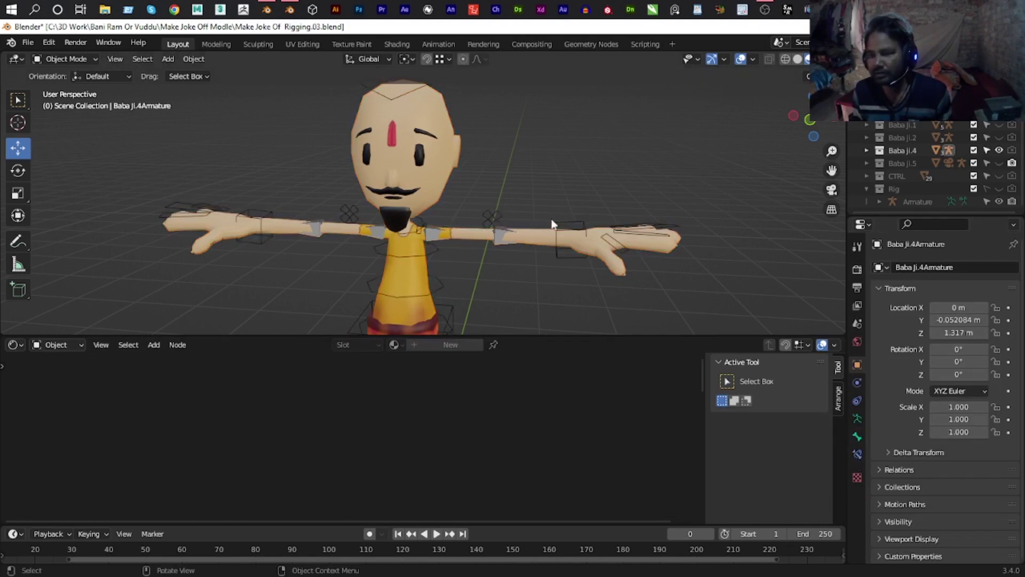
key("a")
left_click(534, 241, "shift")
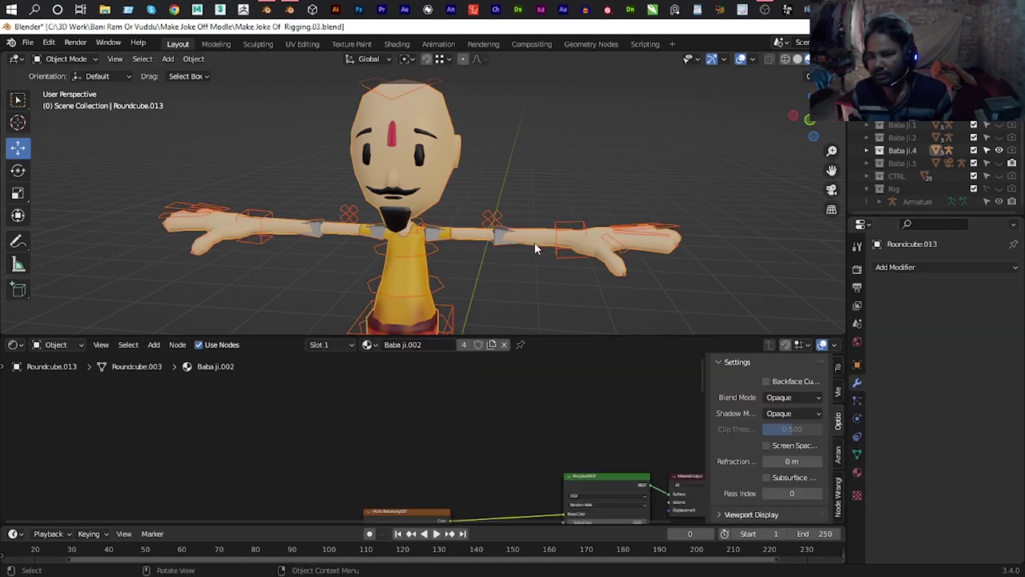
left_click(950, 269)
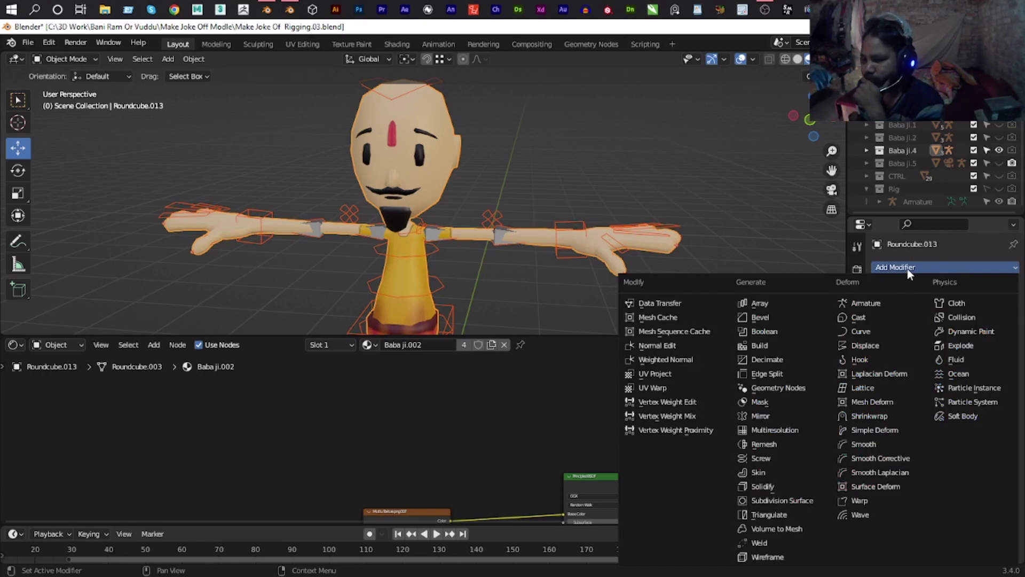
left_click(652, 126)
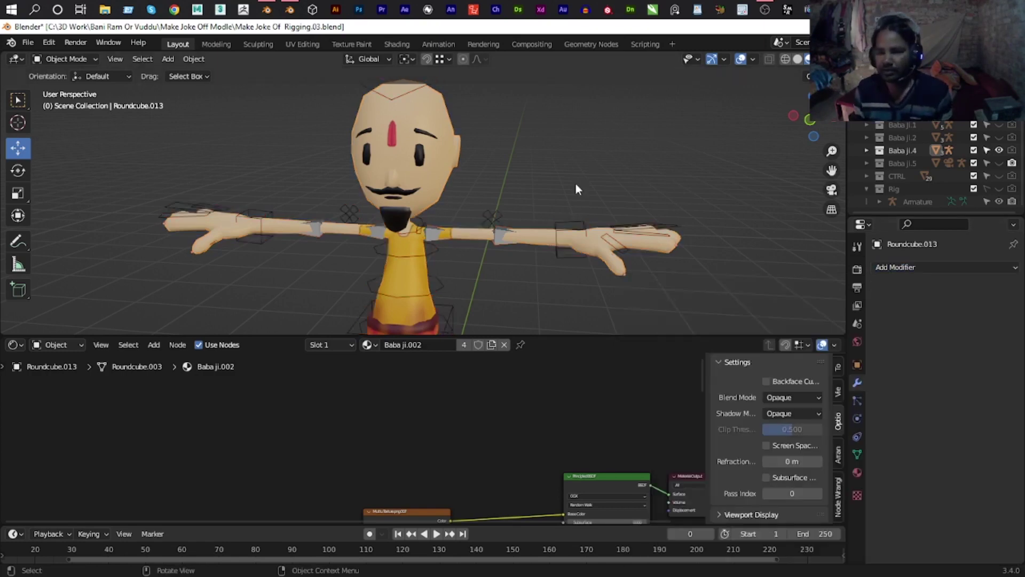
scroll(575, 182, "up", 5)
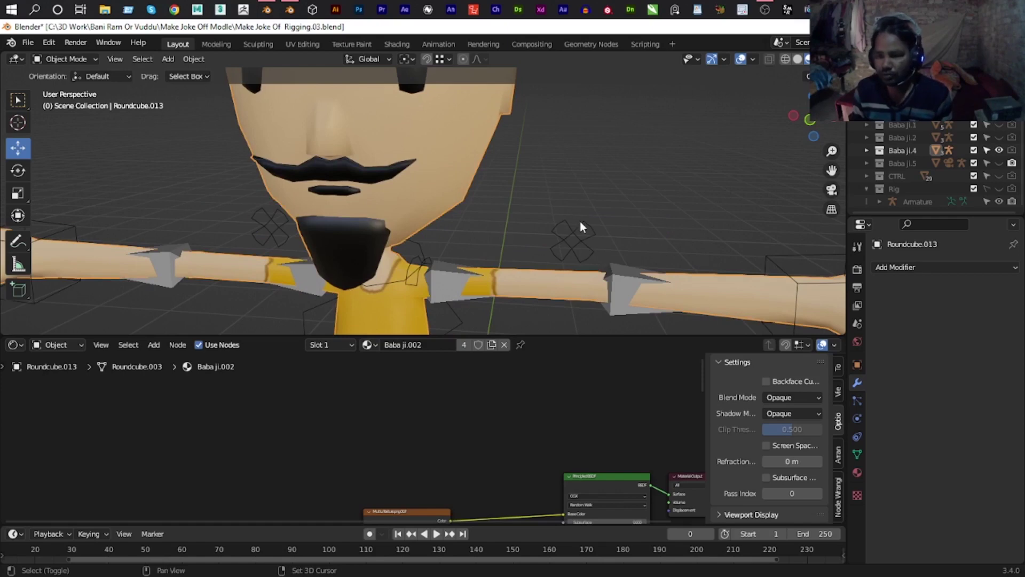
Parent the mesh to Baba Ji.4Armature with Armature Deform With Empty Groups.
left_click(580, 221)
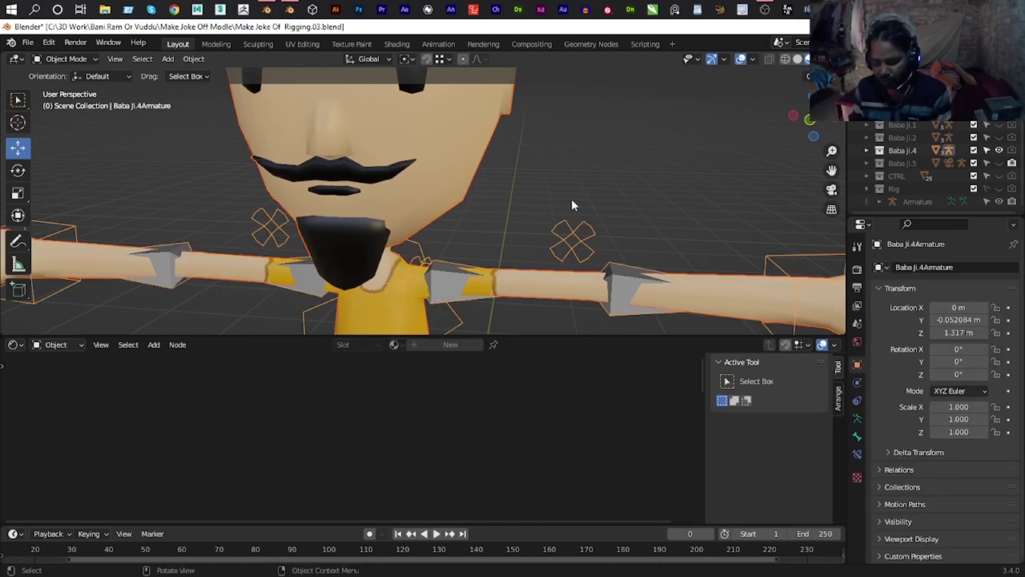
key("ctrl+p")
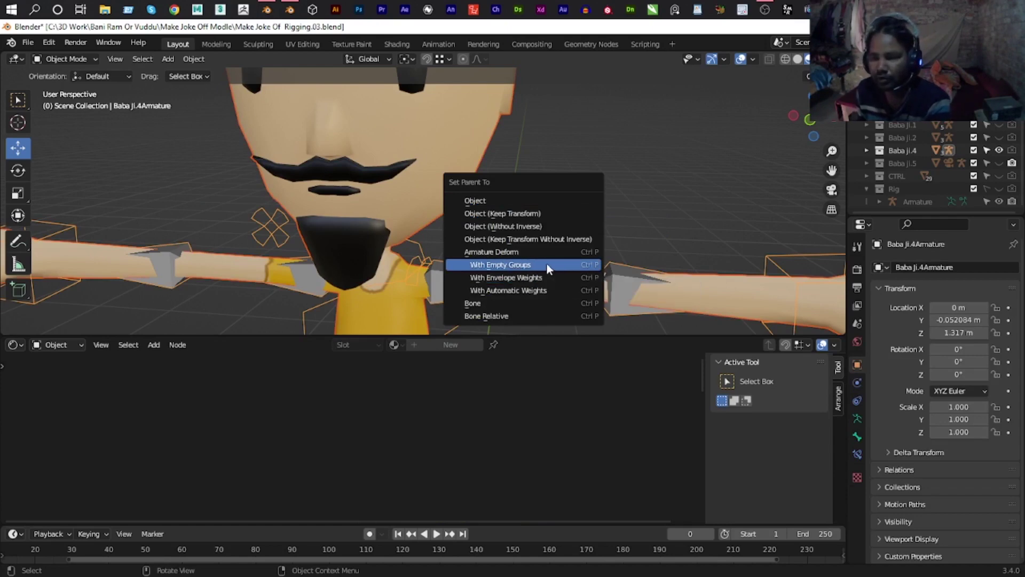
left_click(547, 267)
left_click(724, 58)
left_click(620, 270)
scroll(784, 269, "down", 5)
Test-move the Han Ik.L control in Pose Mode, cancel, and reselect the mesh in Object Mode.
key("ctrl+Tab")
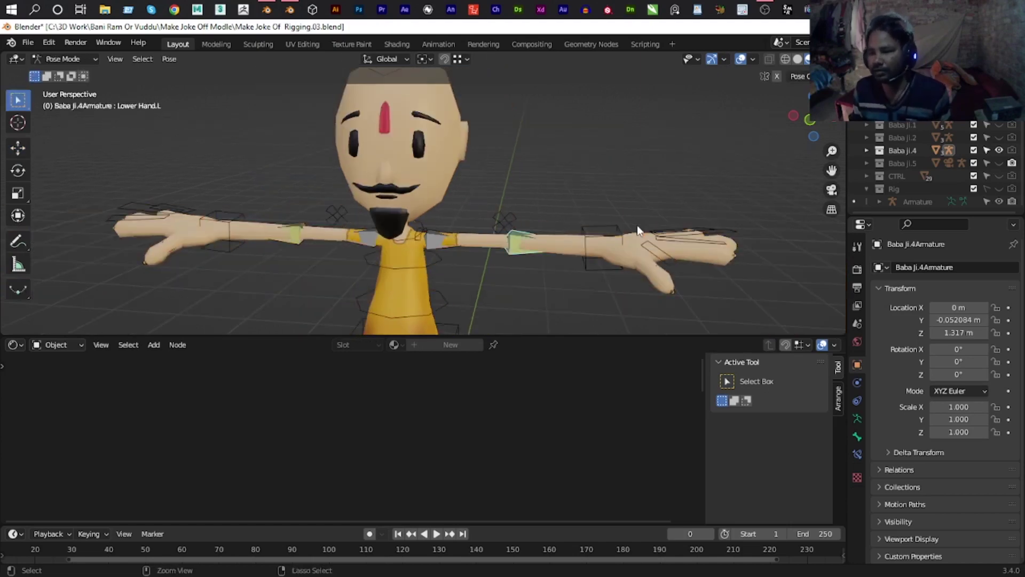
left_click(612, 236)
key("g")
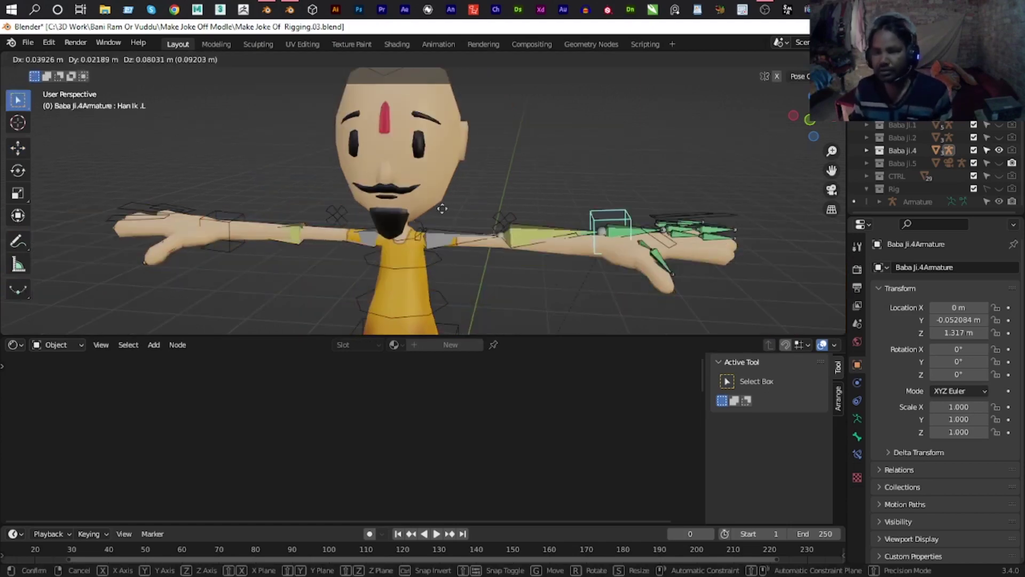
right_click(597, 166)
scroll(600, 191, "up", 3)
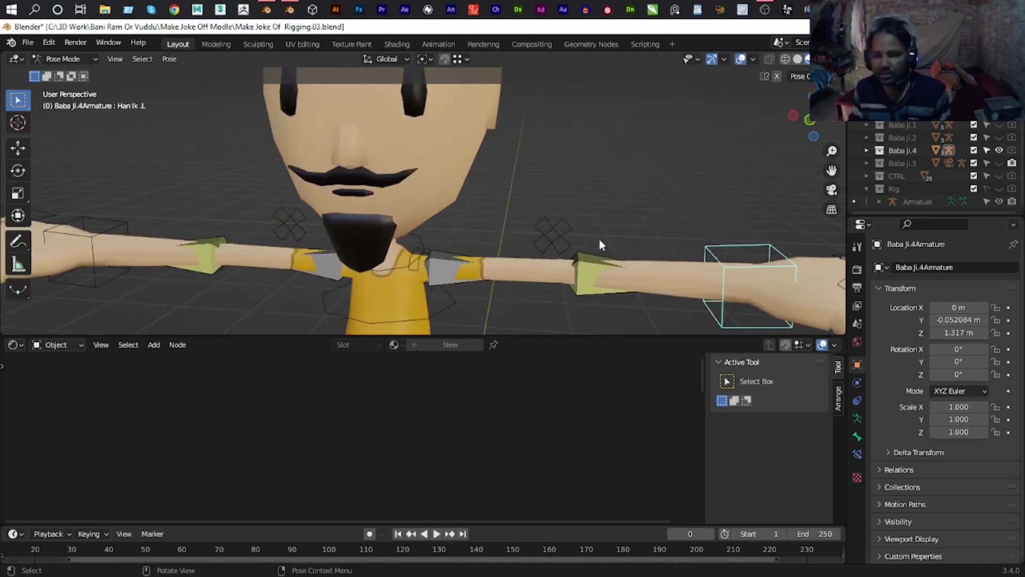
scroll(599, 240, "down", 4)
scroll(537, 182, "up", 2)
scroll(536, 182, "up", 3)
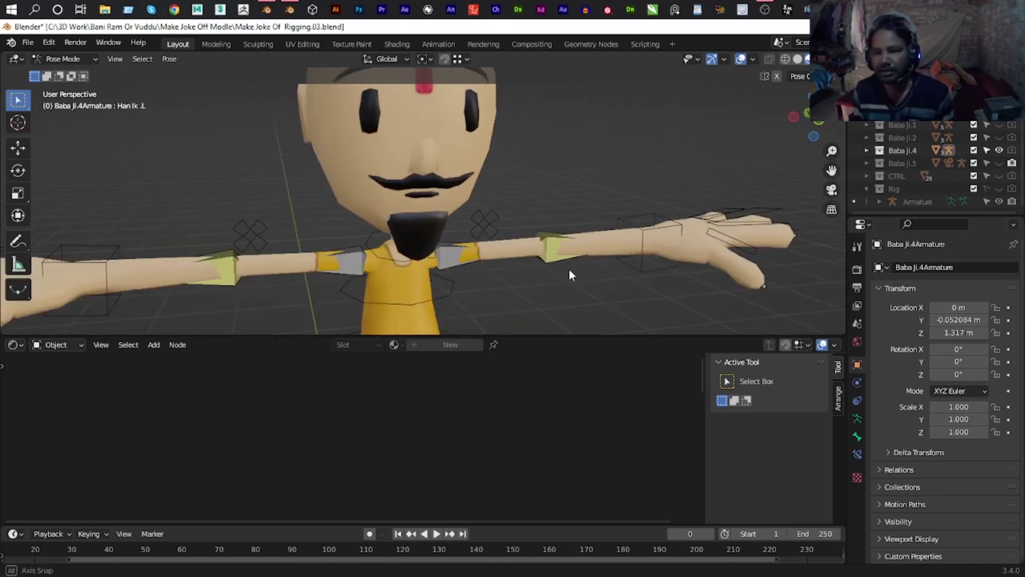
key("ctrl+Tab")
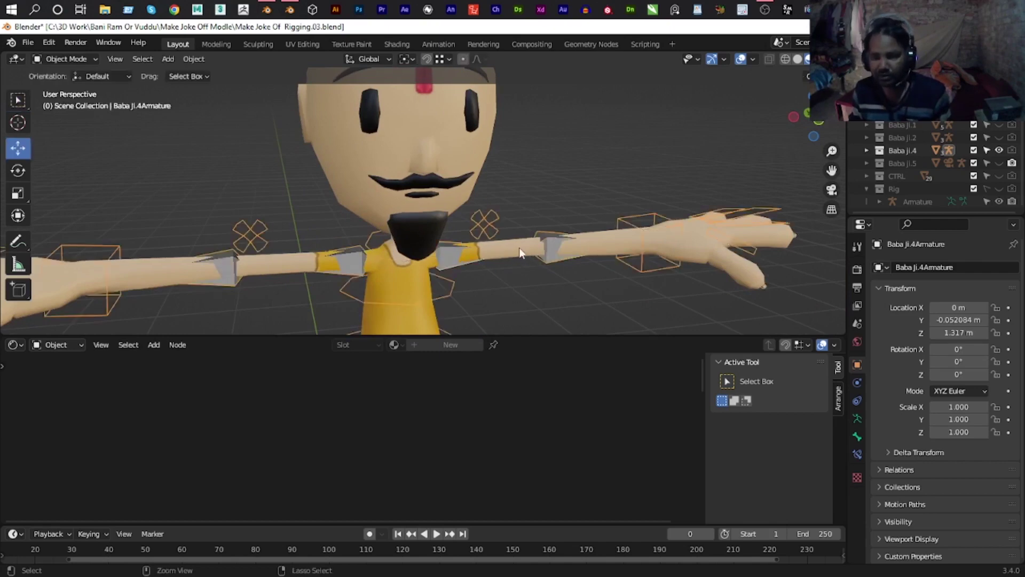
left_click(522, 255)
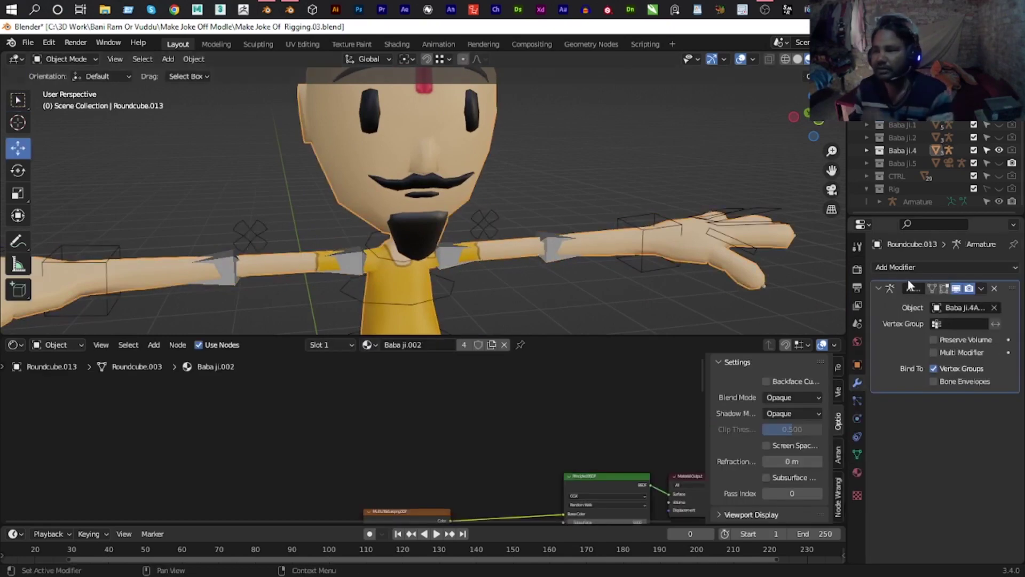
Delete every vertex group, including Hand.L and the finger groups, from the mesh's Vertex Groups list.
left_click(857, 454)
scroll(922, 323, "up", 2)
scroll(923, 322, "up", 2)
scroll(922, 322, "up", 3)
scroll(931, 326, "up", 5)
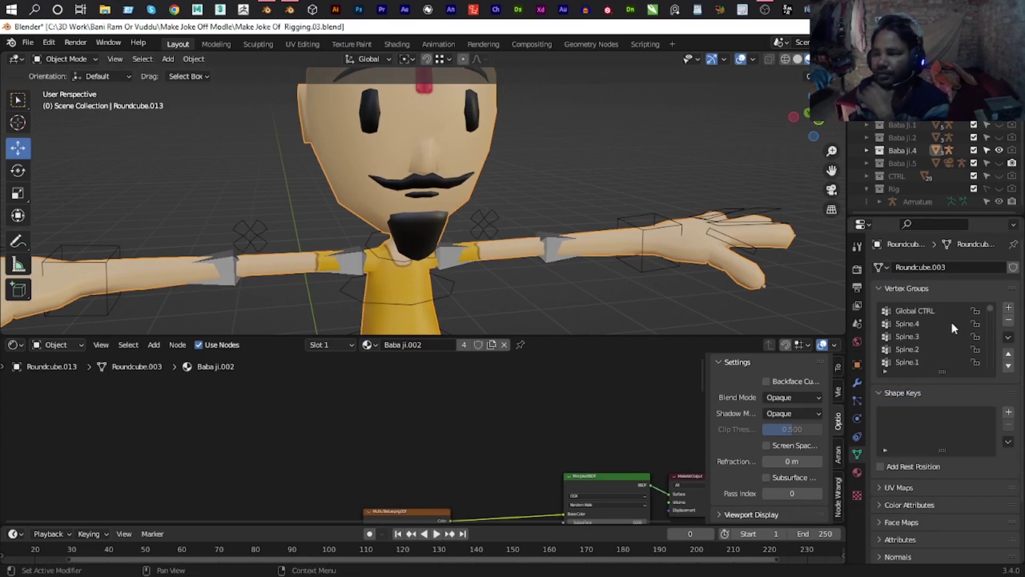
left_click(1009, 321)
left_click(1009, 321)
left_click(1009, 321)
left_click(1009, 320)
left_click(1009, 321)
left_click(1009, 321)
left_click(1009, 321)
left_click(1009, 320)
left_click(1009, 320)
left_click(1009, 321)
left_click(1009, 321)
left_click(1009, 321)
left_click(1009, 321)
left_click(1009, 321)
left_click(1010, 321)
left_click(1009, 321)
left_click(1009, 321)
left_click(1009, 321)
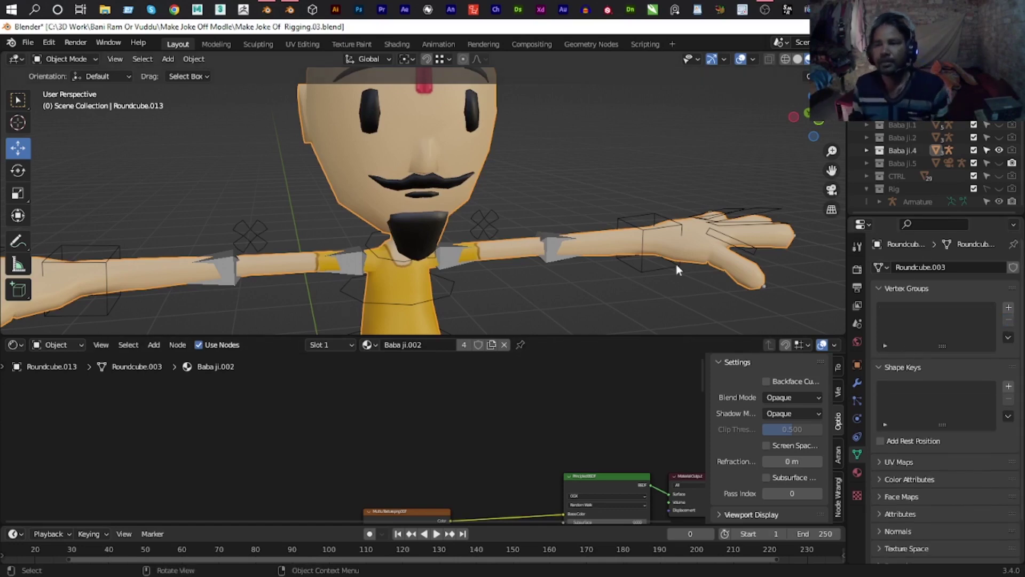
Add a Data Transfer modifier to Roundcube.013 and move it above the Armature modifier.
scroll(675, 264, "down", 4)
left_click(857, 383)
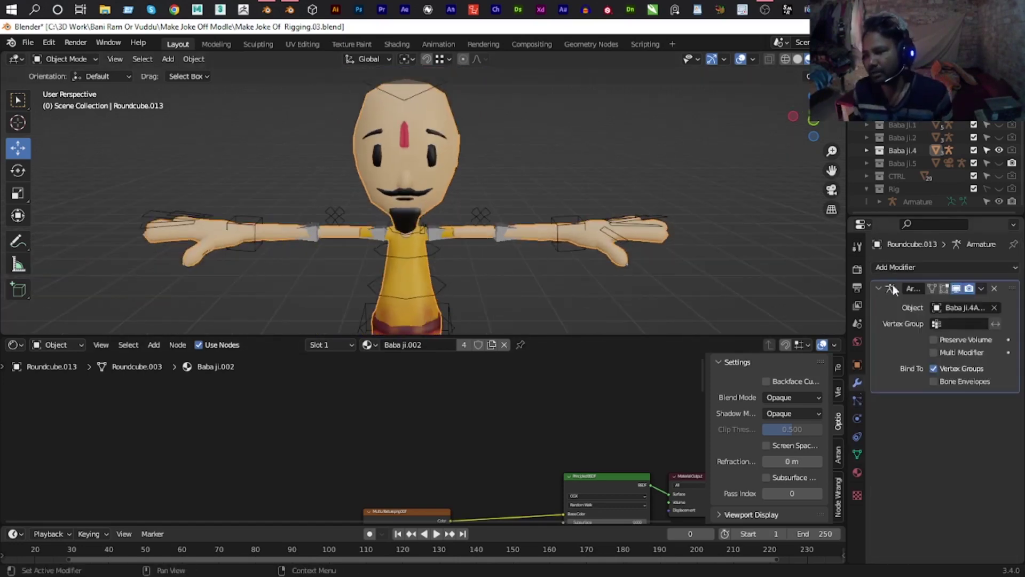
left_click(897, 267)
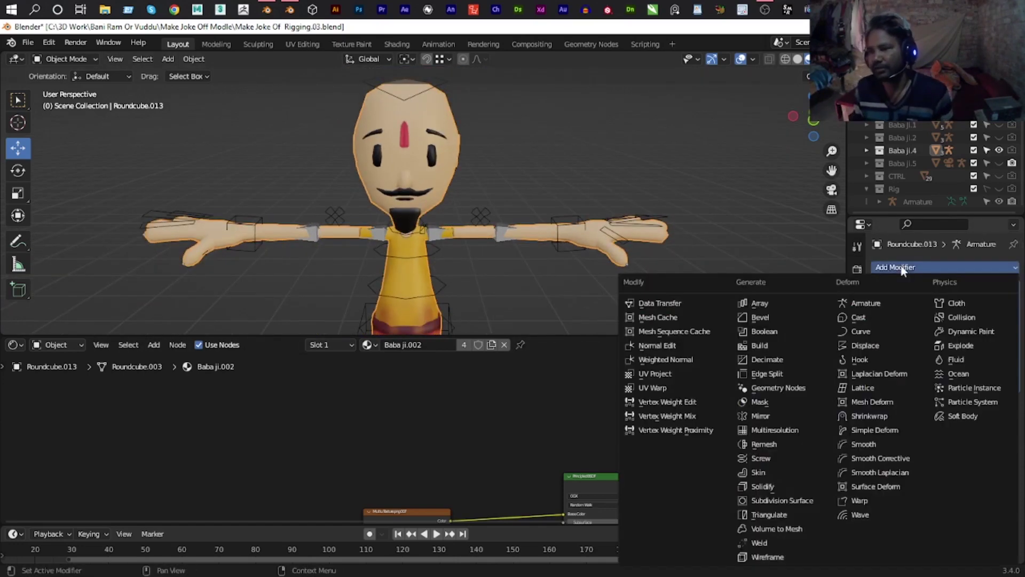
left_click(692, 313)
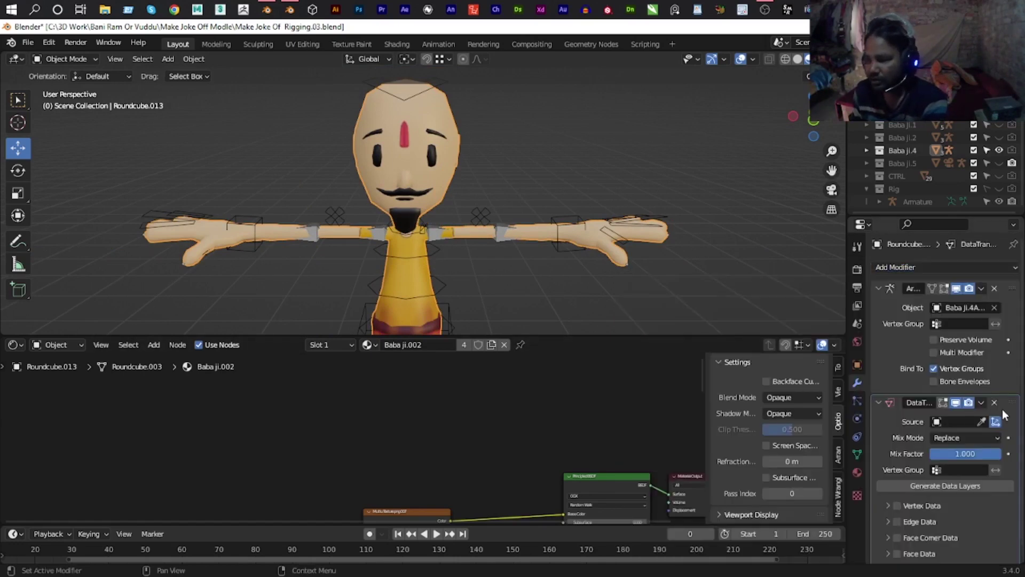
left_click_drag(999, 408, 1000, 278)
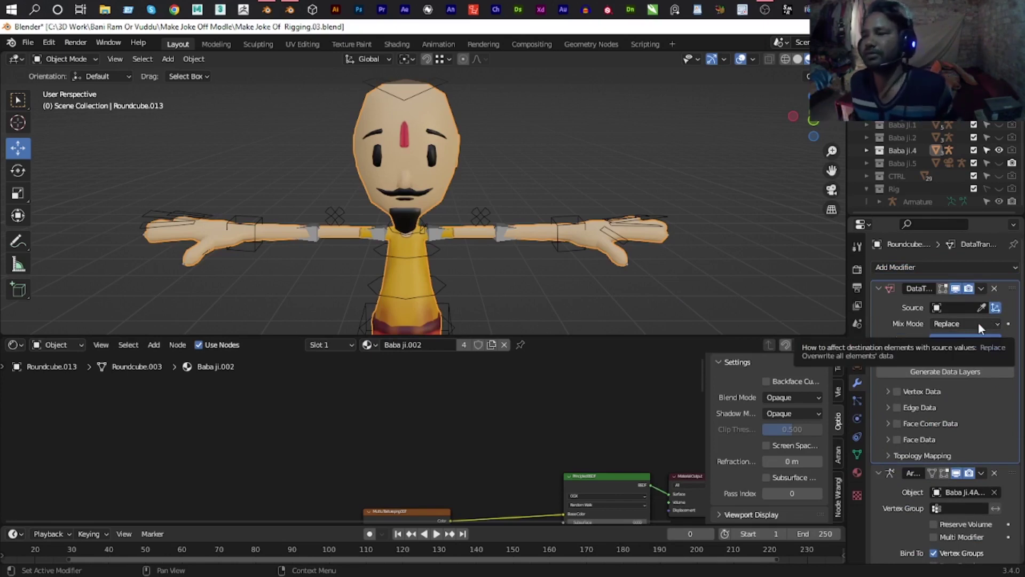
Set BABA Ji.5 as the Data Transfer source object.
left_click(866, 163)
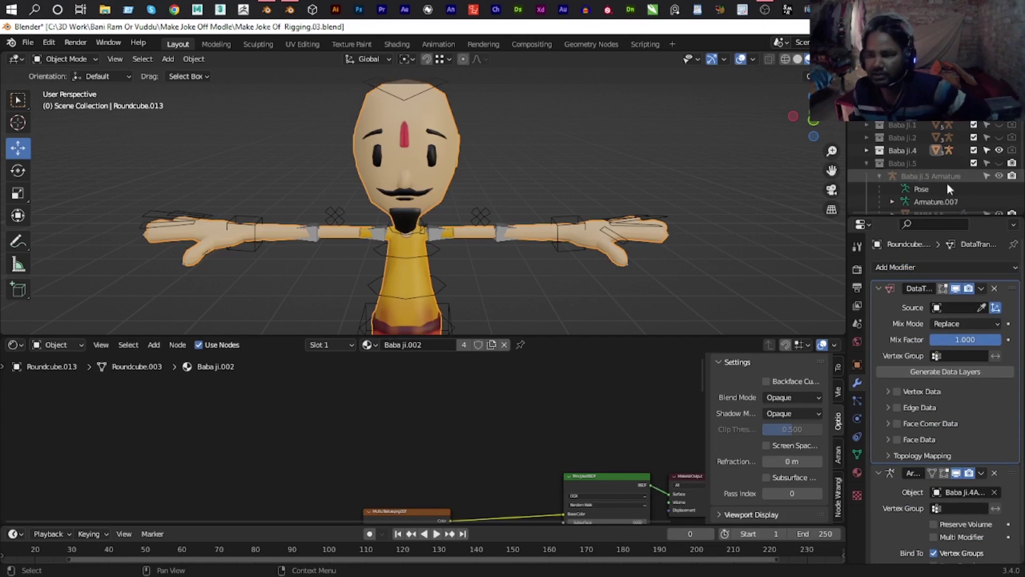
left_click(982, 308)
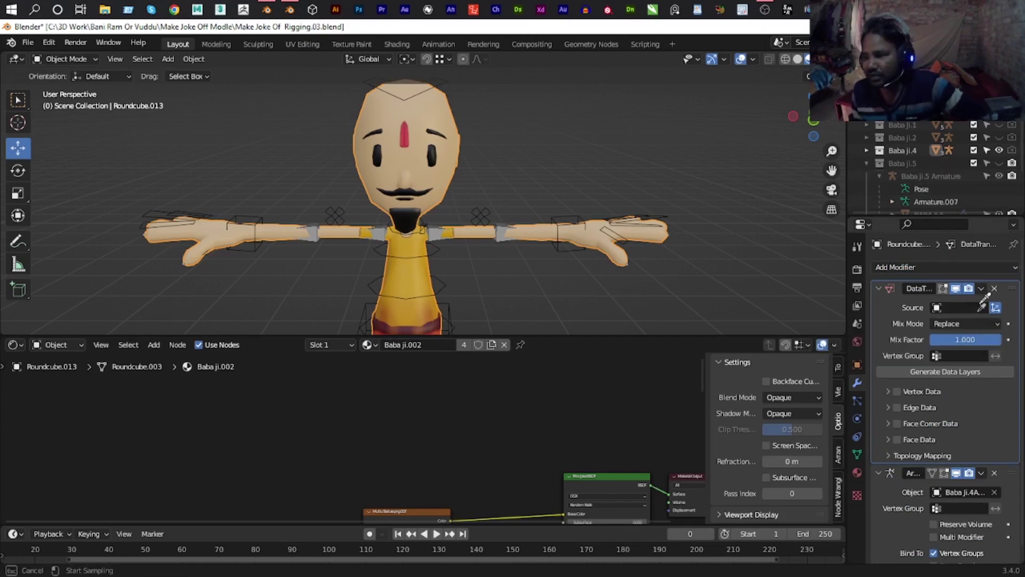
left_click(932, 176)
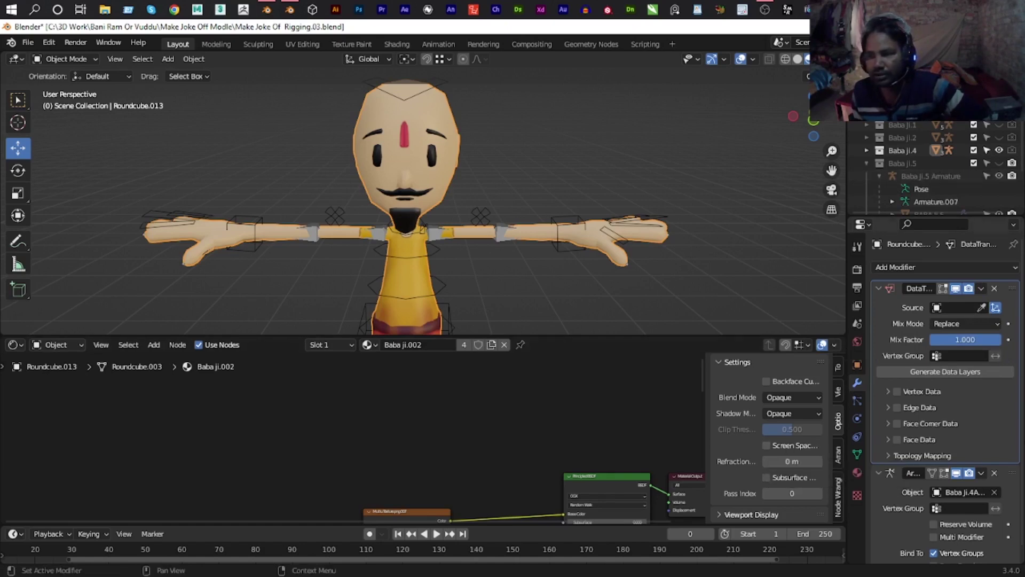
left_click(981, 308)
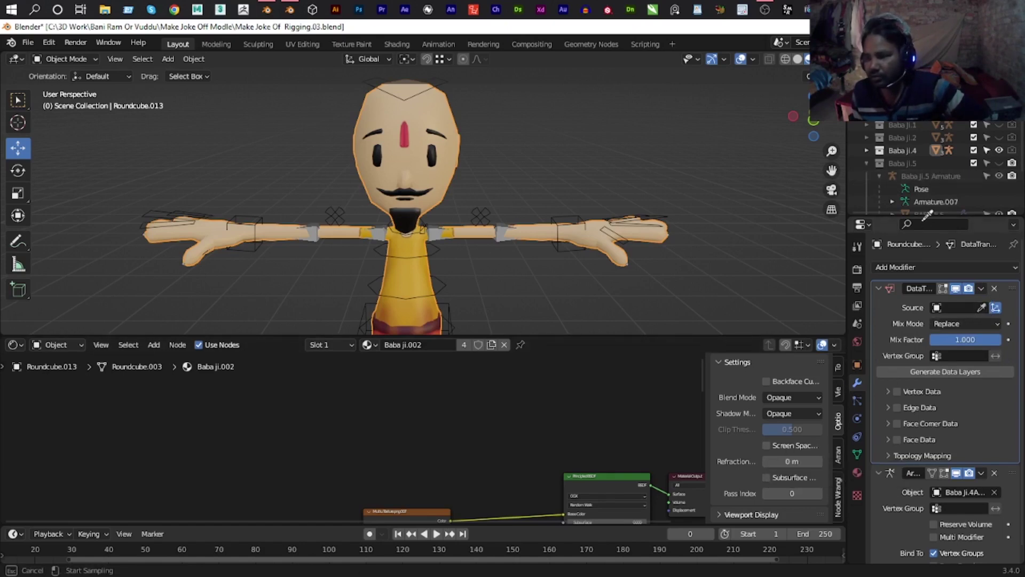
left_click(910, 175)
scroll(908, 182, "down", 2)
left_click(982, 308)
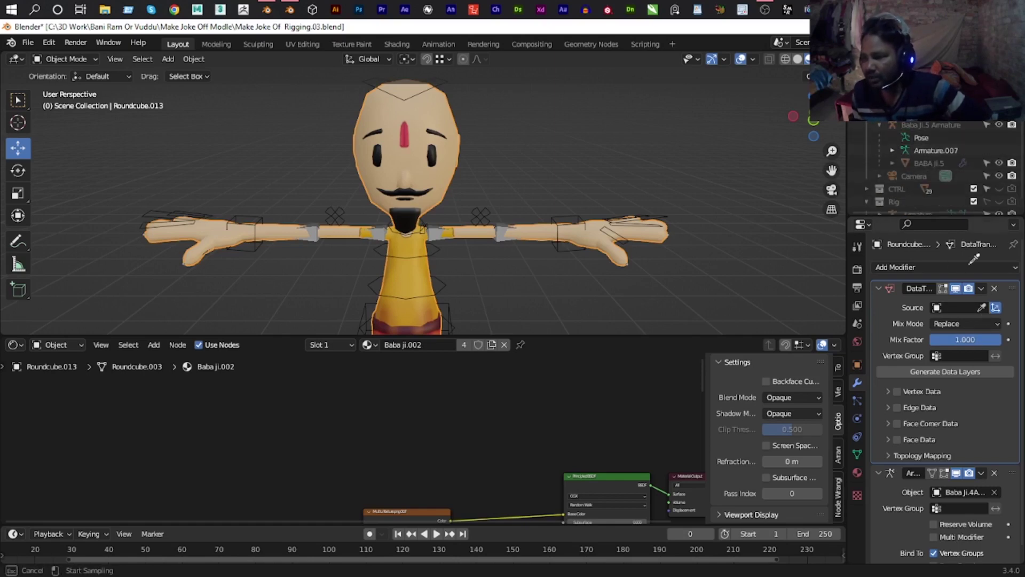
left_click(920, 161)
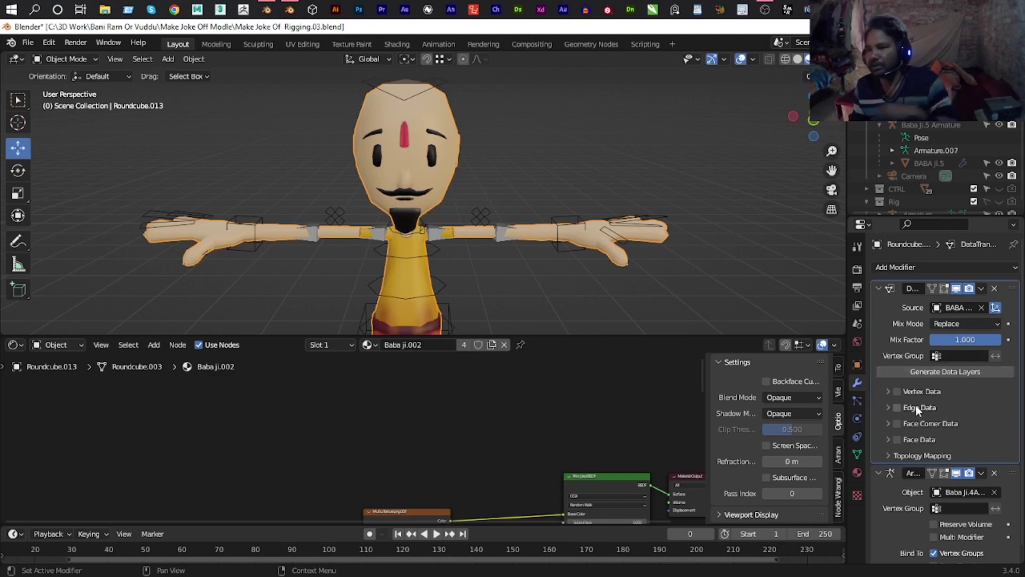
Enable Vertex Data > Vertex Groups transfer and generate matching data layers.
left_click(889, 391)
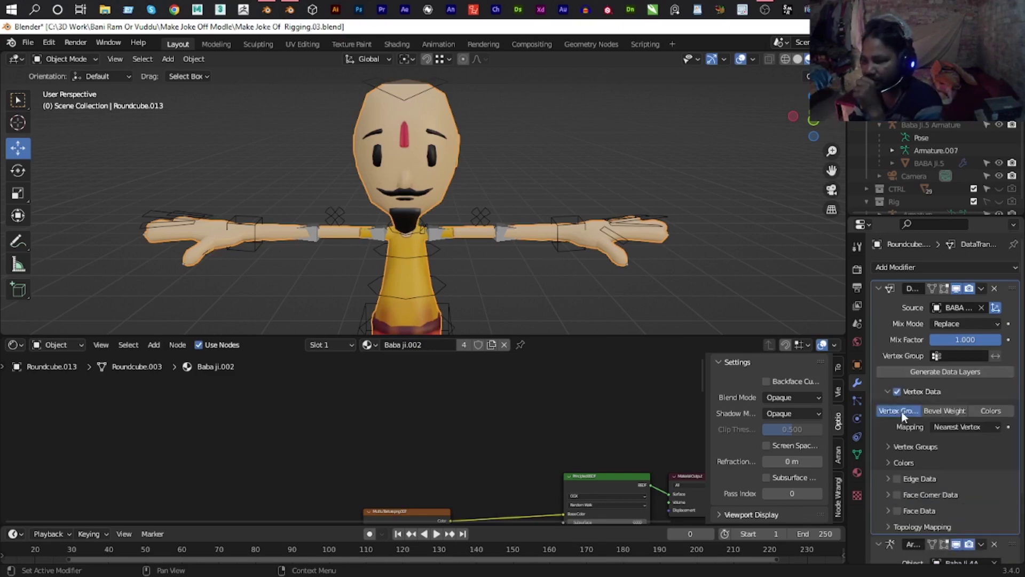
scroll(961, 429, "down", 2)
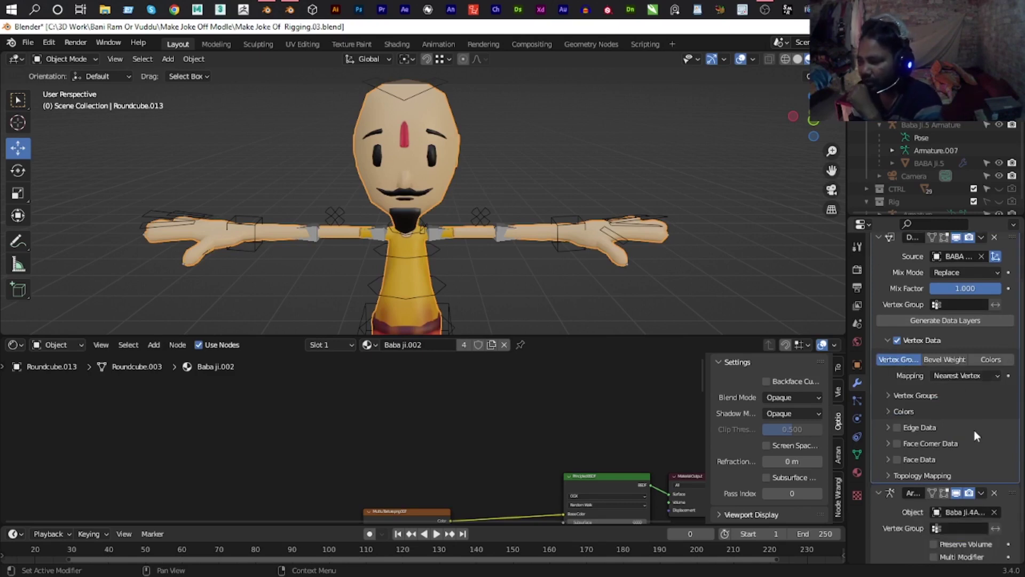
left_click(889, 395)
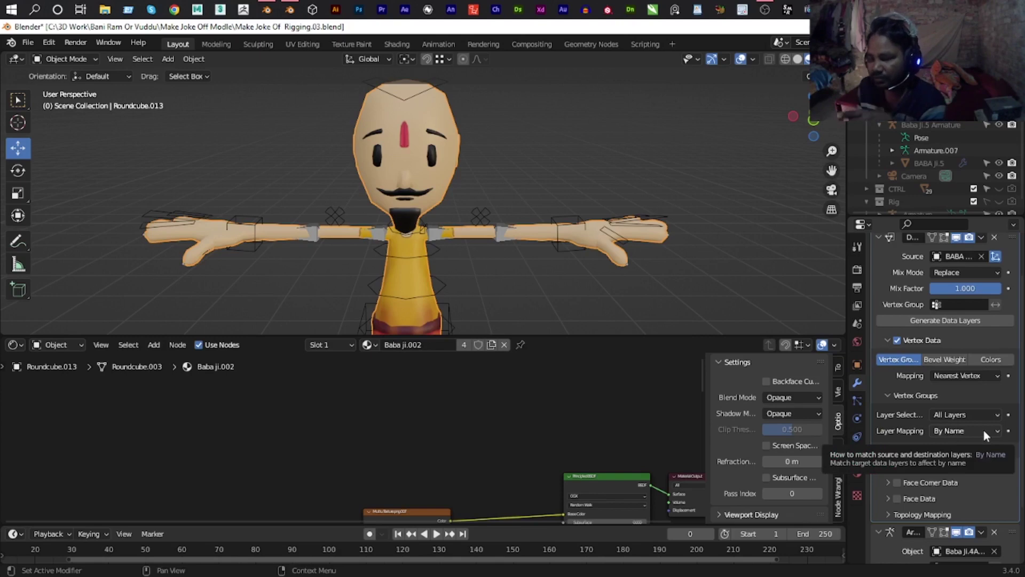
scroll(972, 421, "down", 3)
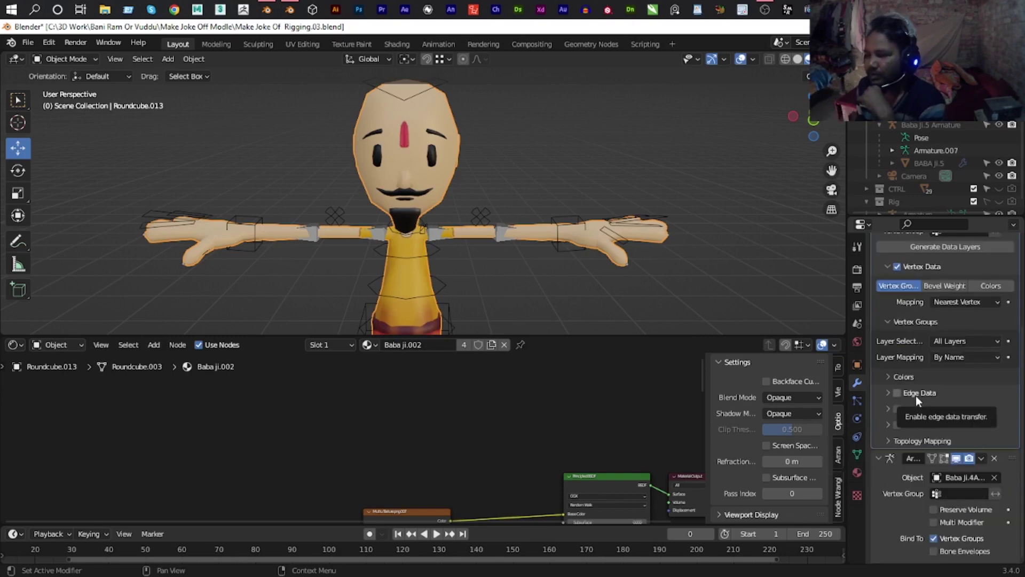
scroll(915, 395, "up", 5)
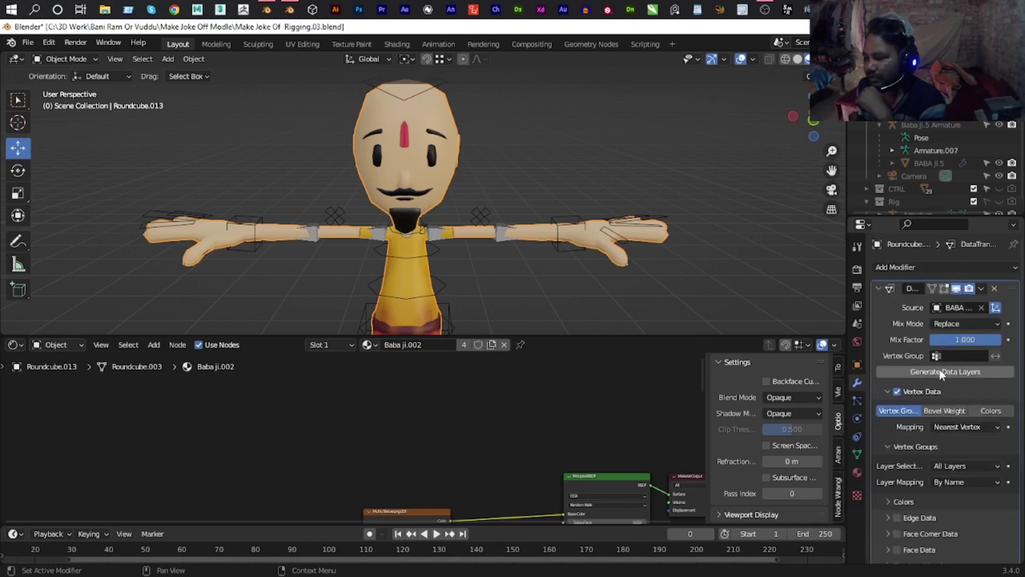
left_click(956, 375)
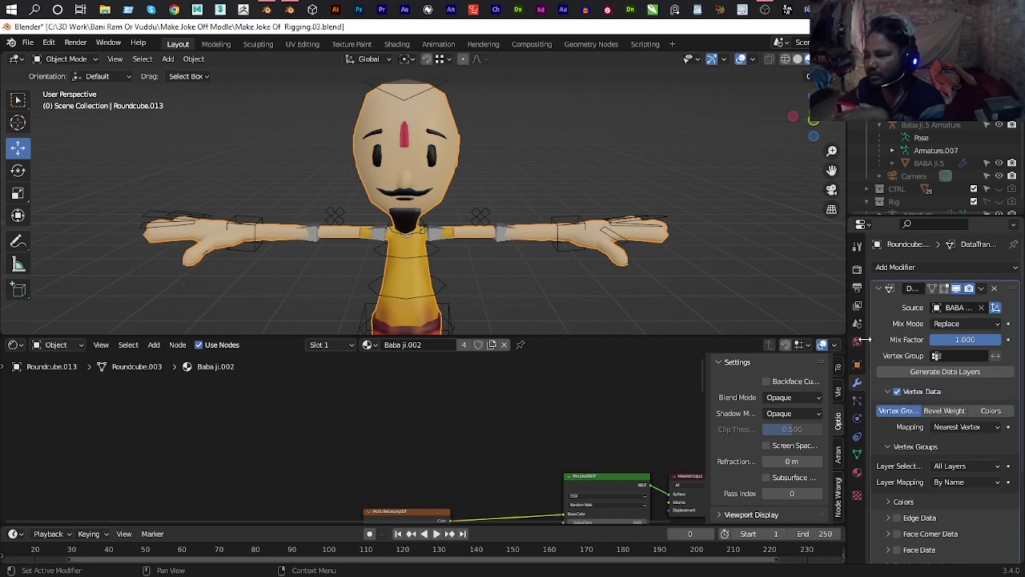
Confirm the new vertex groups exist and apply the Data Transfer modifier.
left_click(857, 454)
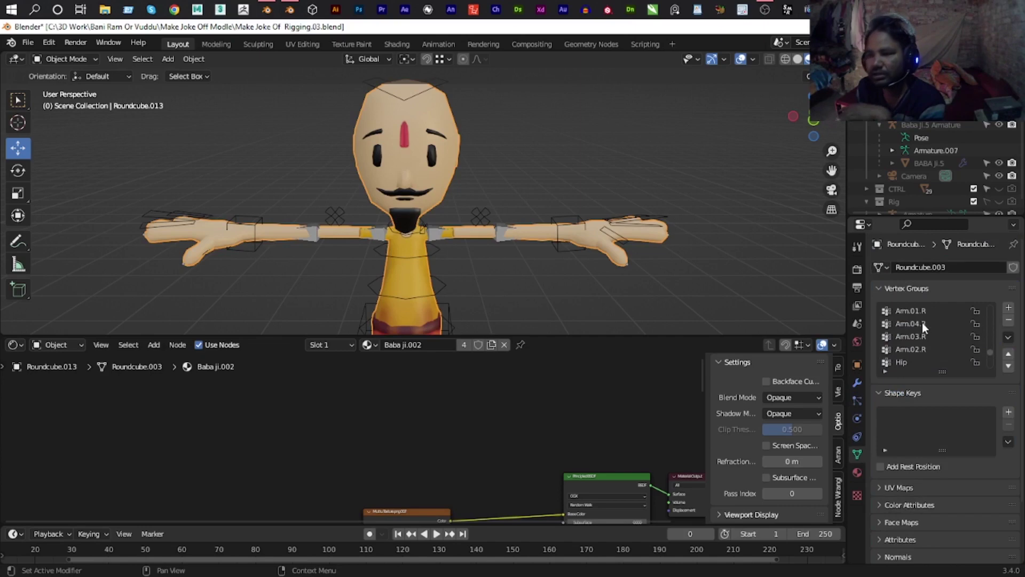
scroll(922, 322, "up", 3)
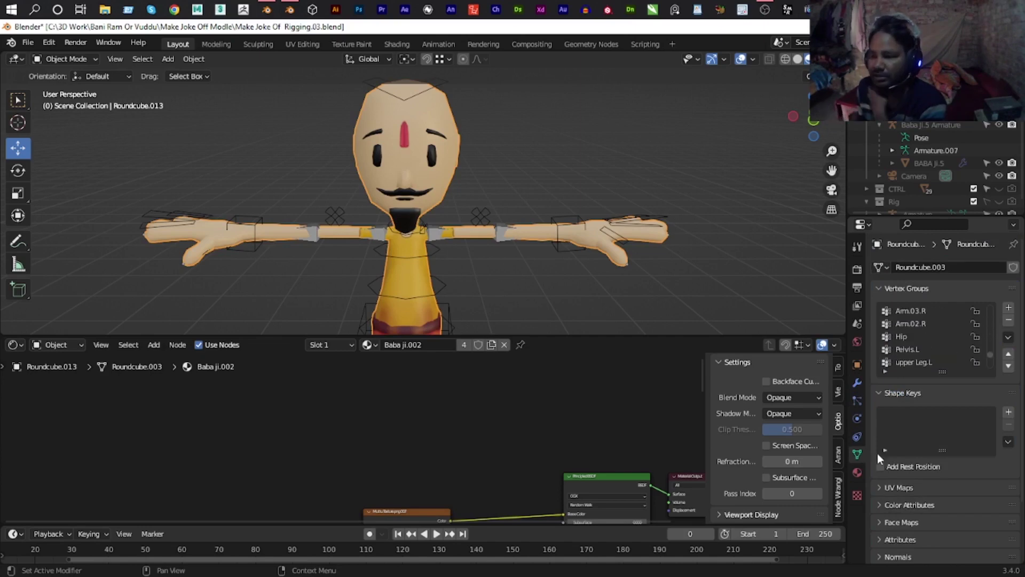
left_click(857, 383)
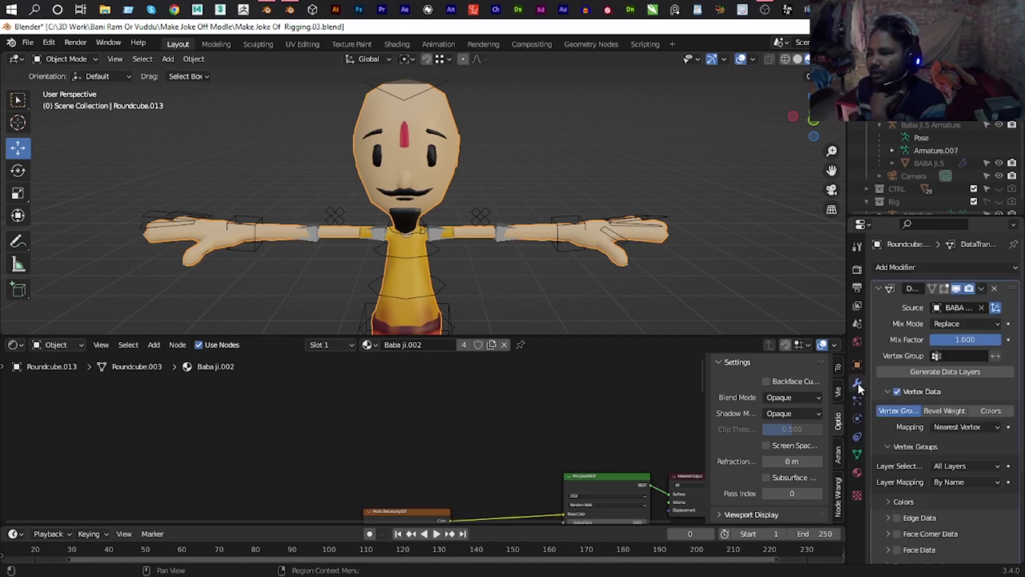
left_click(981, 288)
left_click(940, 302)
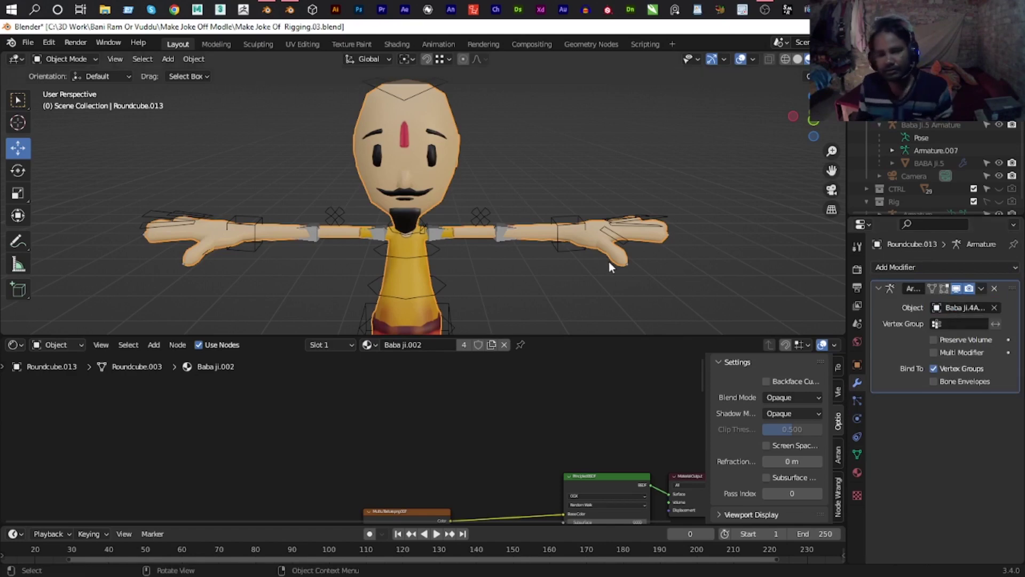
Pose-test the armature by moving the Han Ik.L hand control.
left_click(571, 217)
key("ctrl+Tab")
left_click(570, 213)
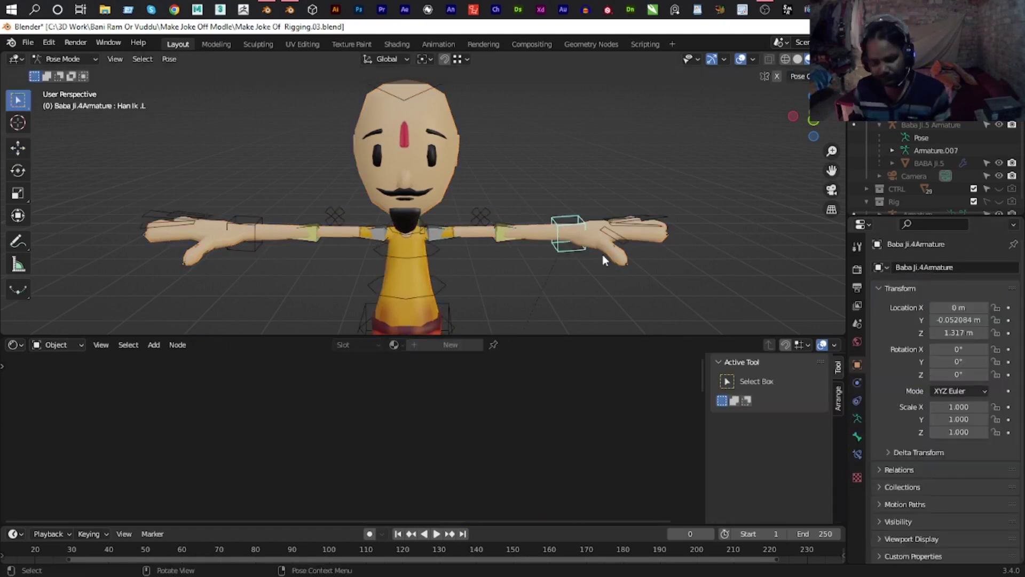
key("g")
left_click(616, 210)
Rotate-test Spine.4 and Spine.3, then switch to the other Blender 2.93 window.
mouse_move(616, 210)
middle_mouse_down()
mouse_move(477, 216)
mouse_move(491, 172)
middle_mouse_up()
scroll(492, 172, "up", 4)
left_click(545, 177)
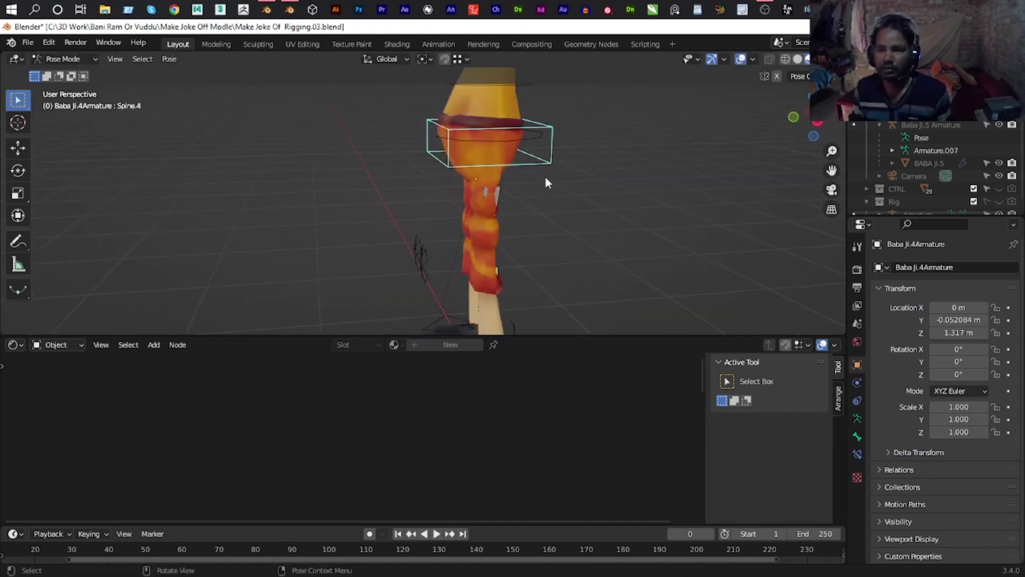
key("r")
right_click(601, 184)
left_click(475, 109)
key("r")
key("Escape")
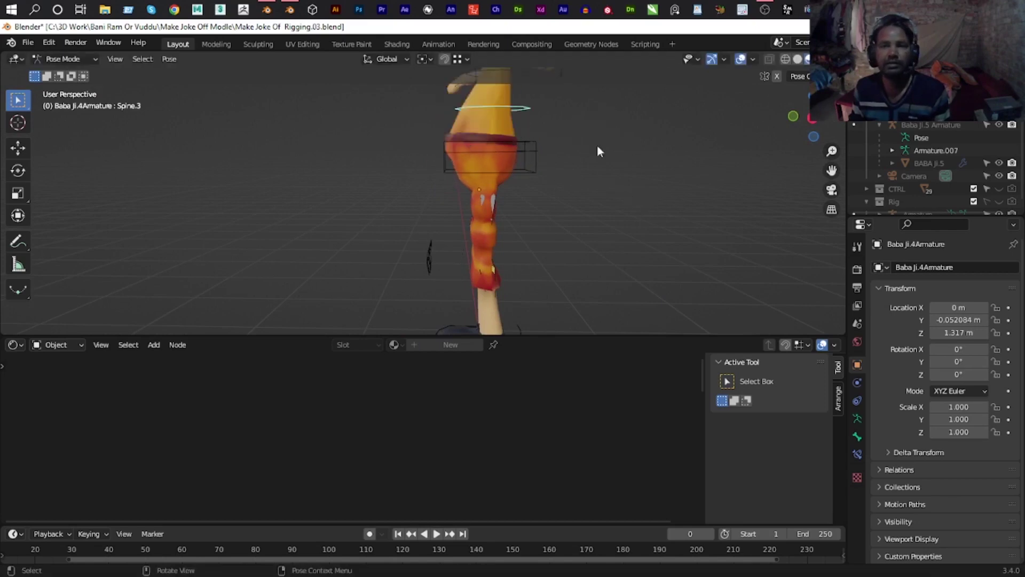
scroll(624, 174, "down", 5)
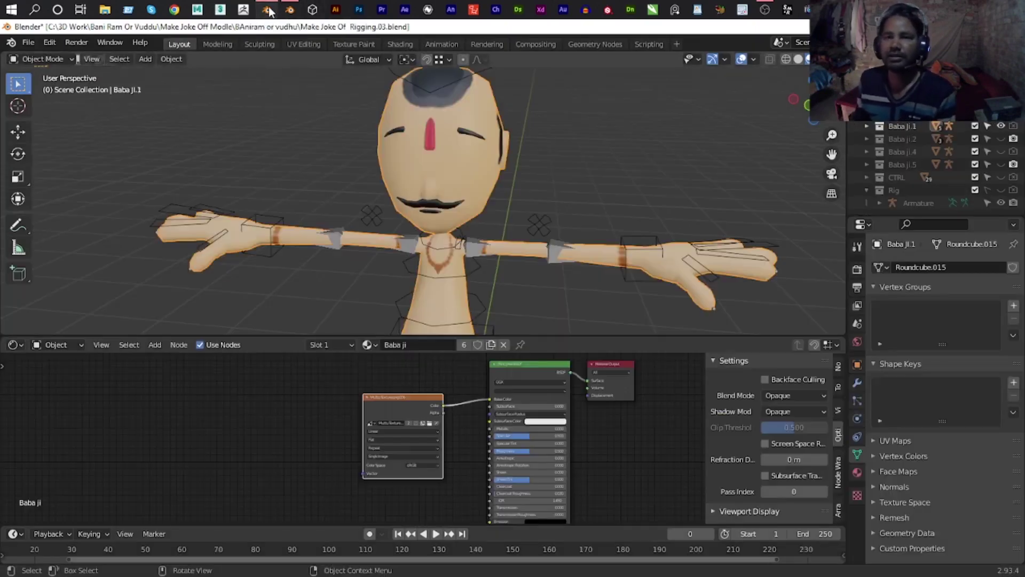
left_click(267, 9)
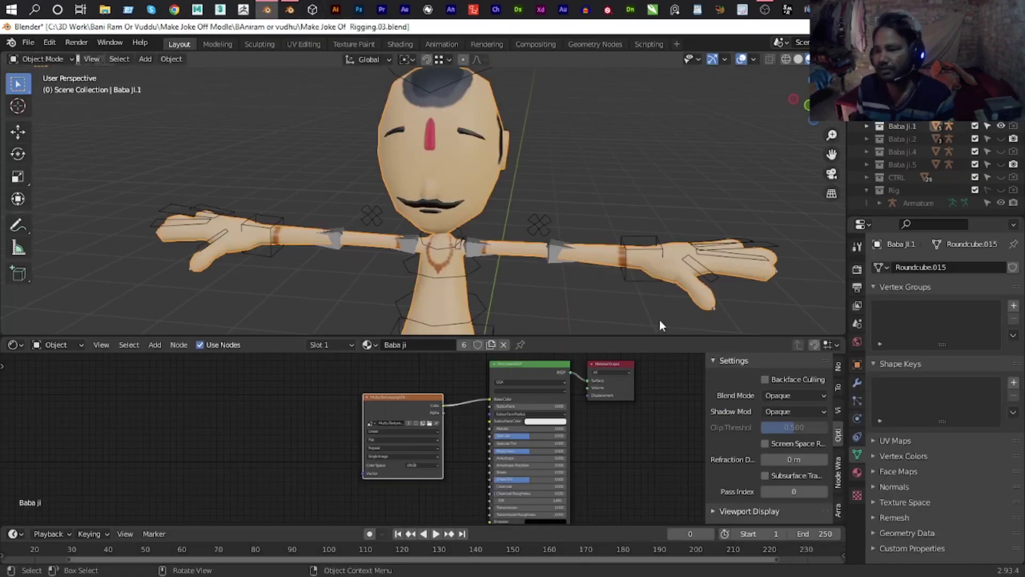
Maximize the Blender 2.93 window and close Blender 3.4 without saving.
mouse_move(844, 31)
left_mouse_down()
mouse_move(597, 24)
mouse_move(651, 54)
left_mouse_up()
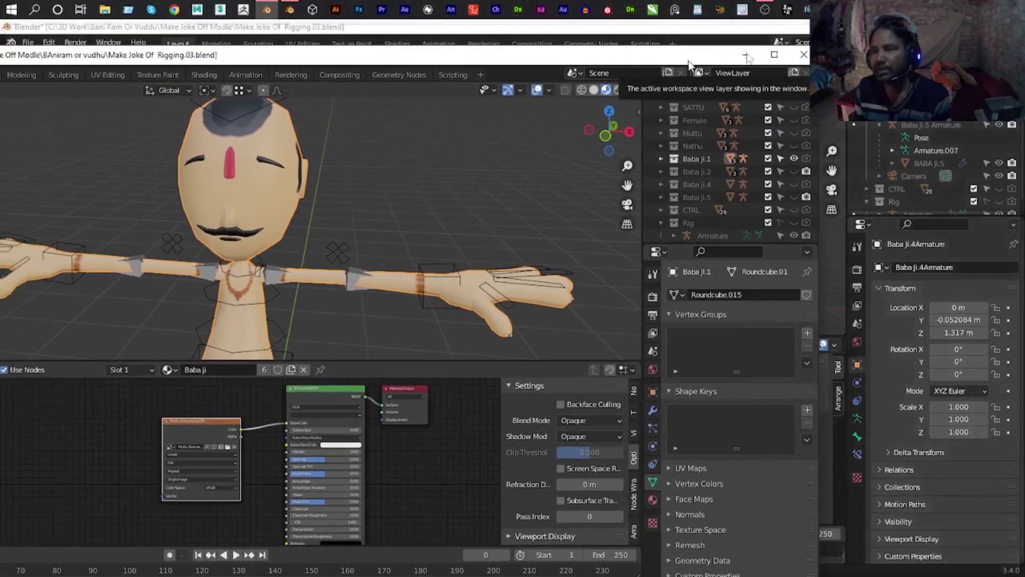
double_click(651, 53)
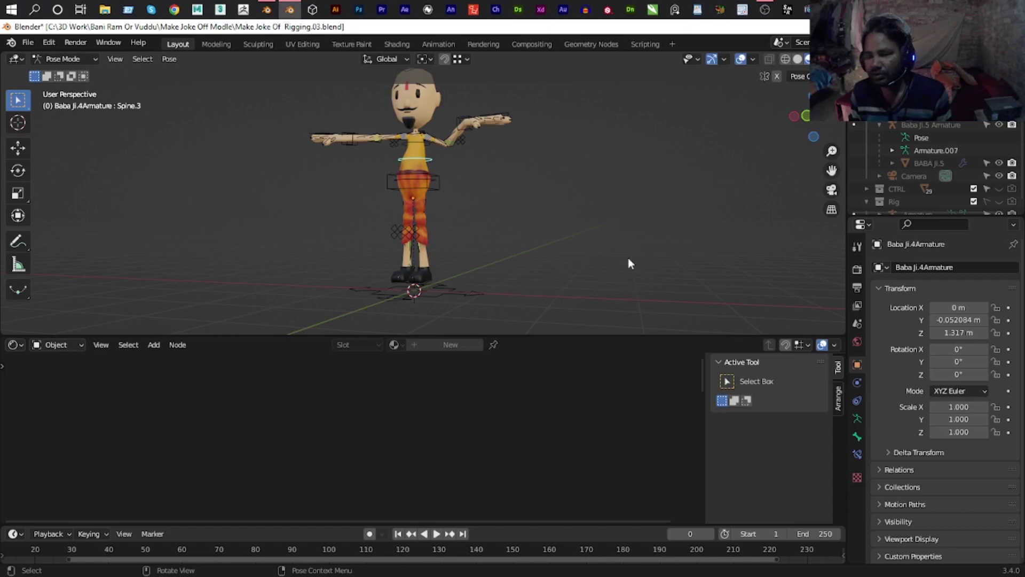
mouse_move(393, 194)
middle_mouse_down()
mouse_move(474, 168)
mouse_move(497, 210)
mouse_move(497, 181)
middle_mouse_up()
key("ctrl+q")
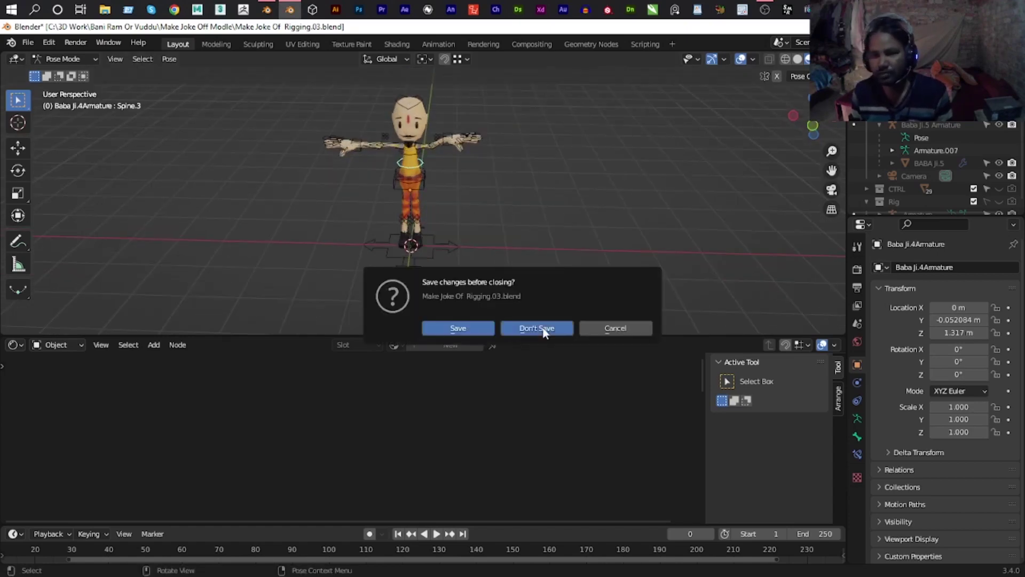
left_click(544, 328)
scroll(483, 153, "up", 2)
scroll(588, 180, "up", 2)
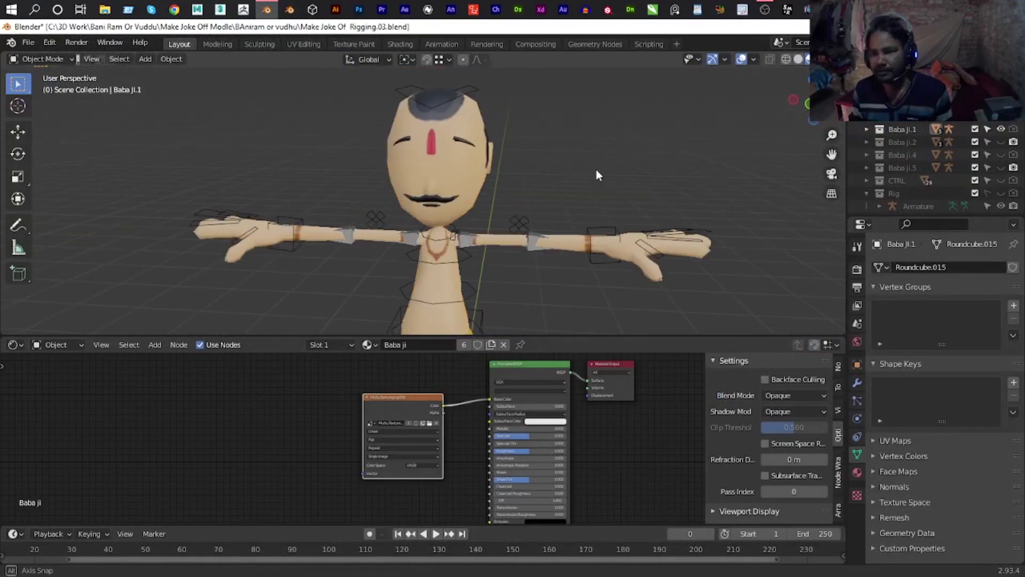
Test-move the Baba ji.1 hand IK control, cancel, and select the body mesh in Object Mode.
middle_click_drag(596, 171, 596, 172)
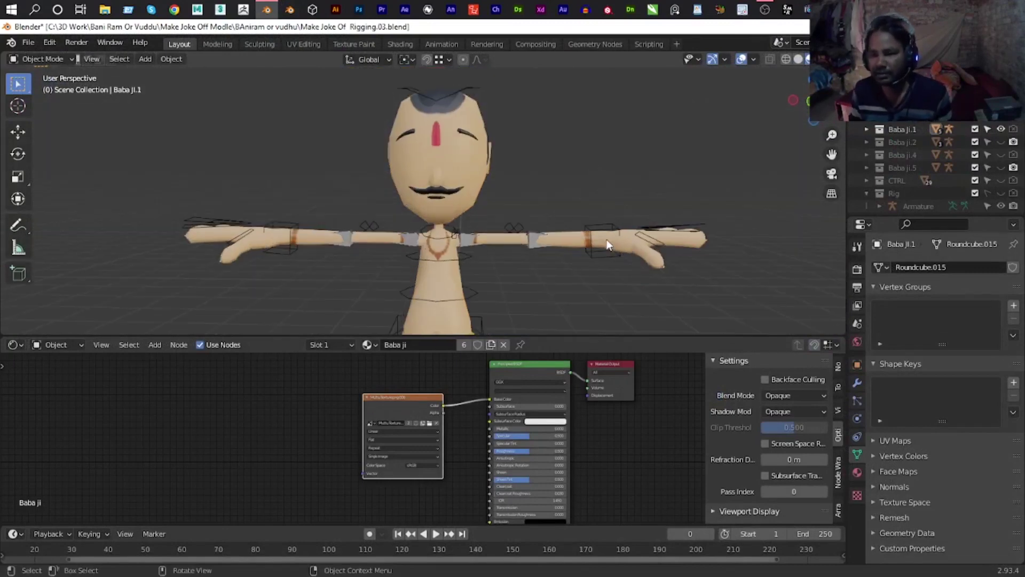
left_click(606, 235)
key("ctrl+Tab")
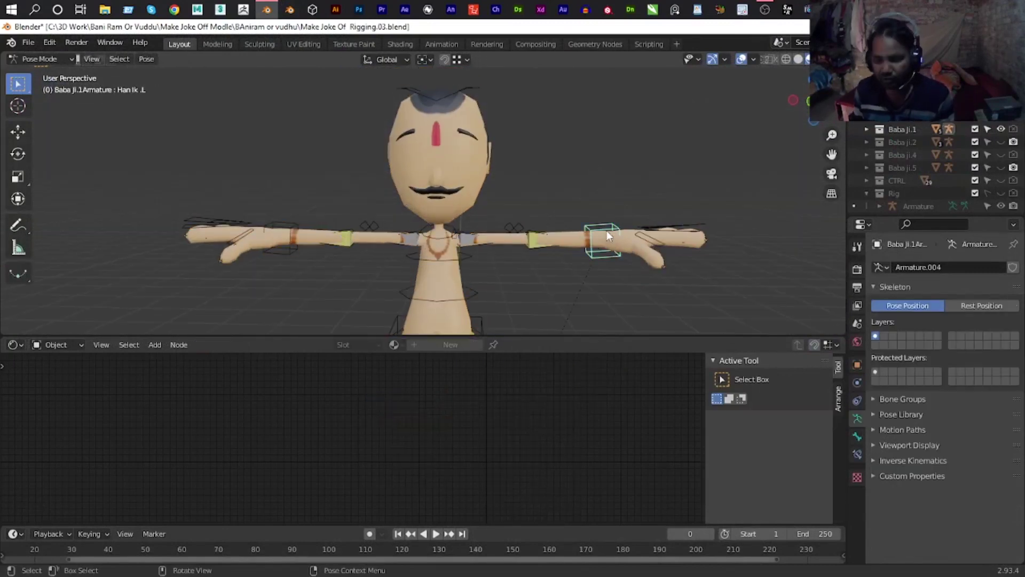
key("g")
key("Escape")
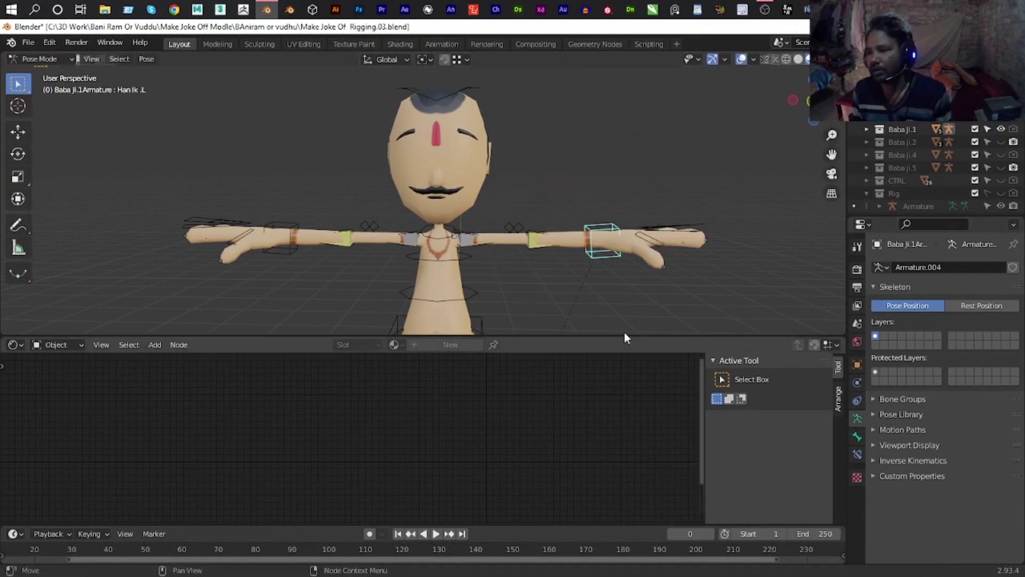
key("ctrl+Tab")
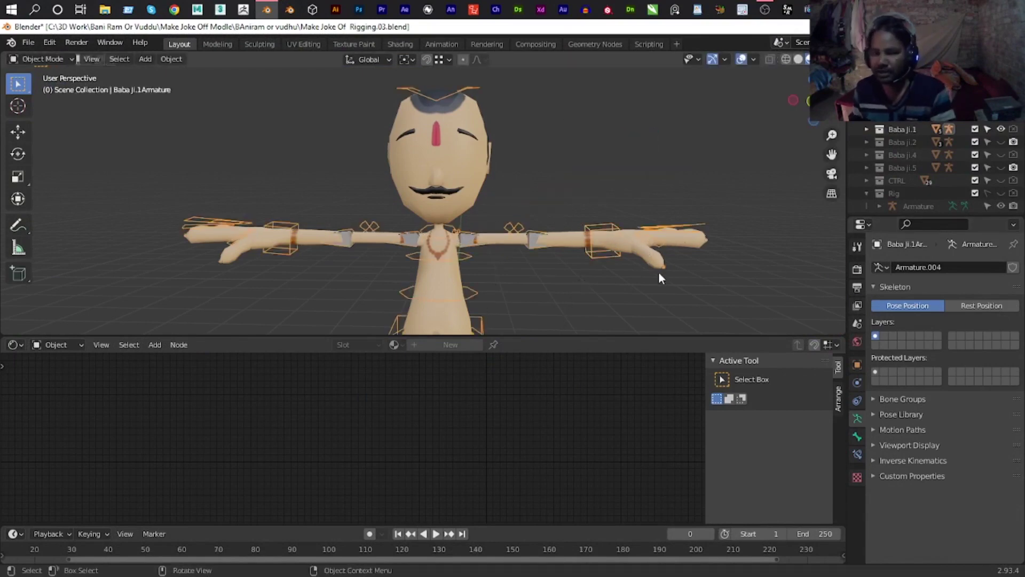
left_click(689, 241)
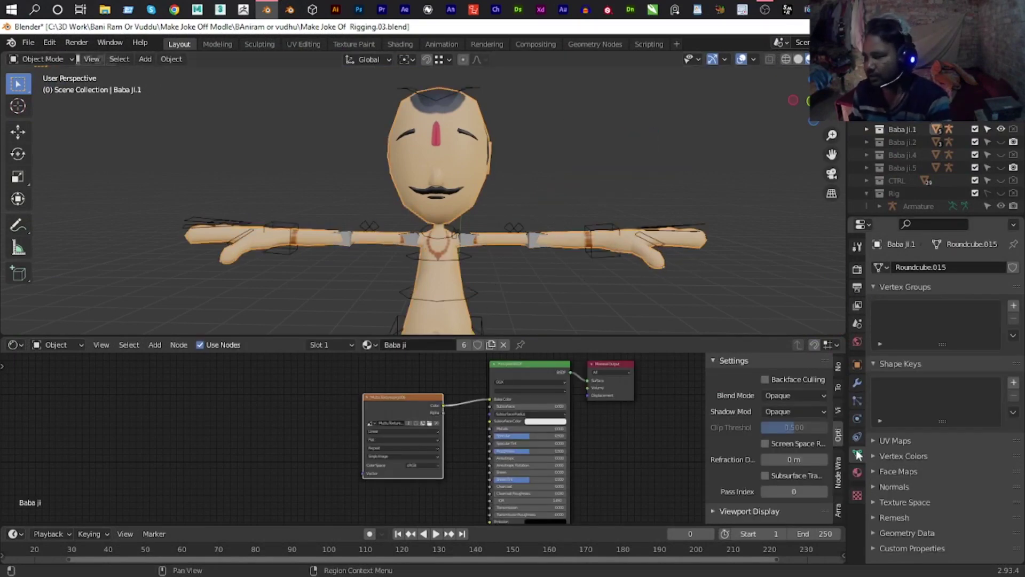
Check the mesh's vertex groups and set Baba ji.2 as the Data Transfer source.
left_click(857, 383)
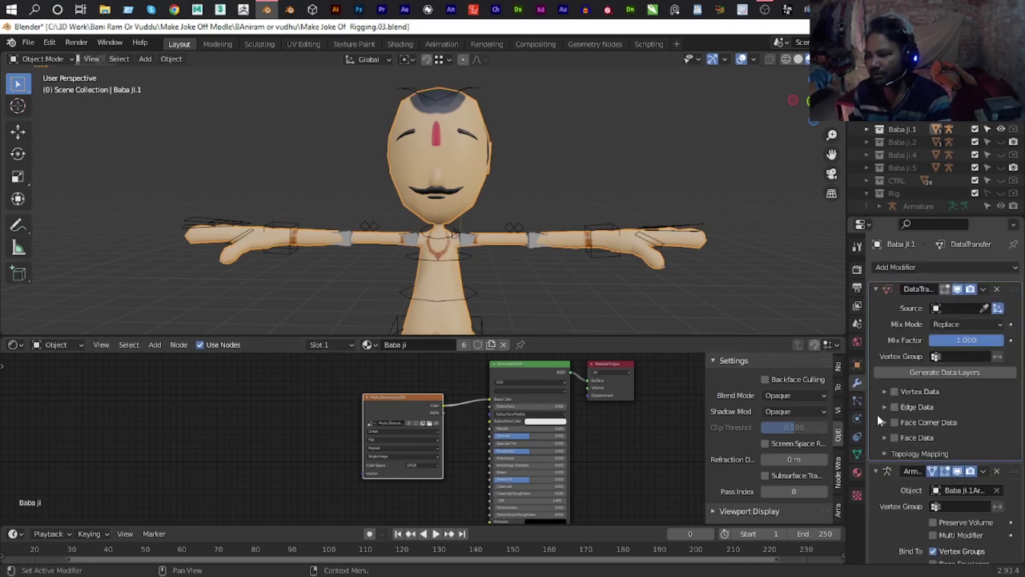
scroll(896, 431, "down", 1)
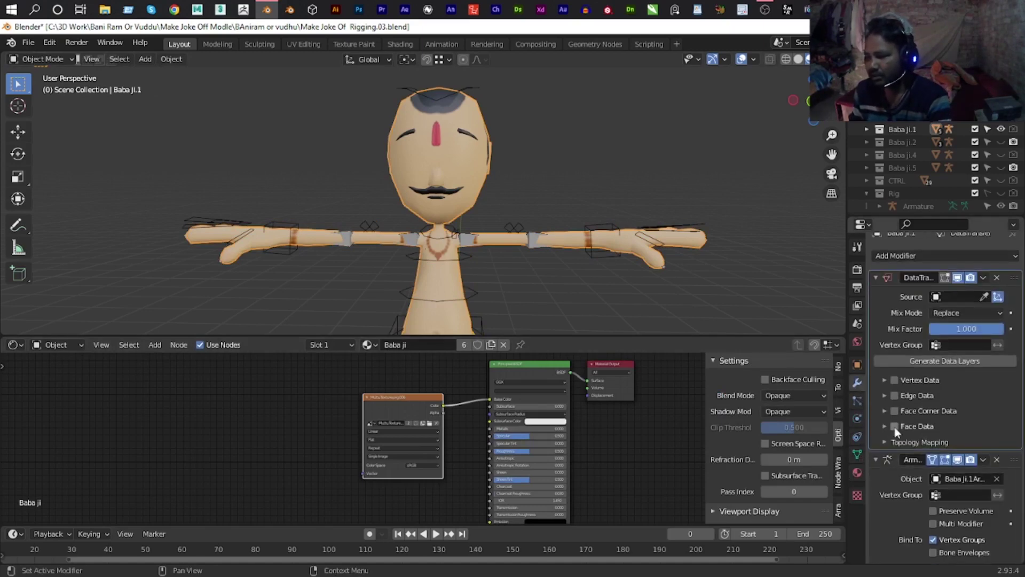
left_click(858, 454)
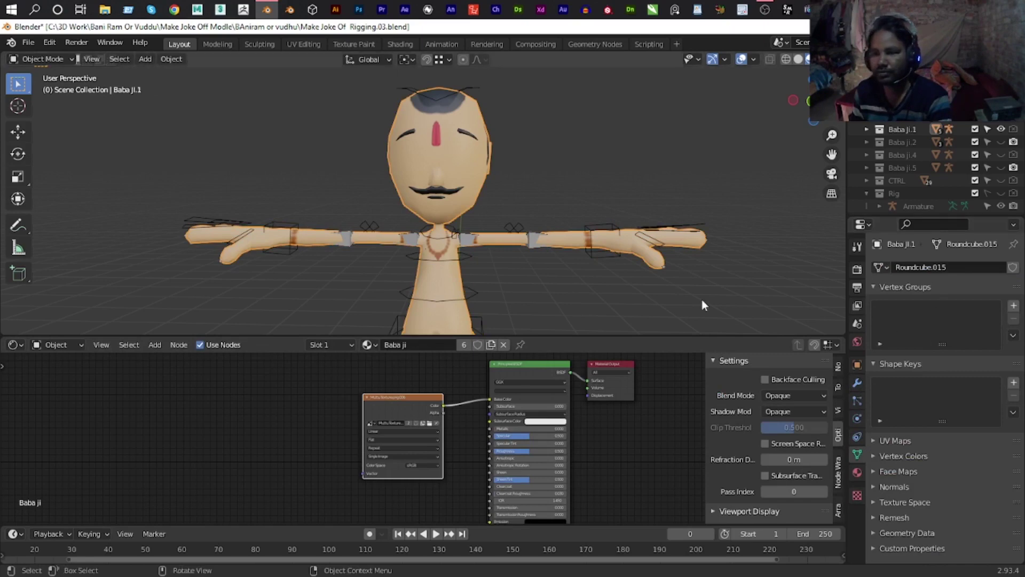
left_click(857, 382)
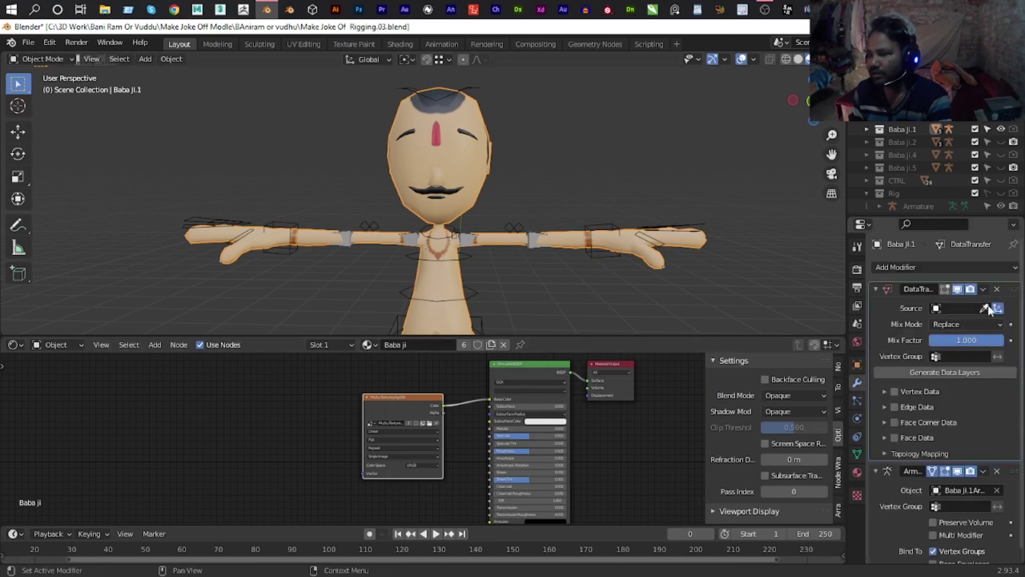
left_click(867, 142)
scroll(955, 184, "down", 2)
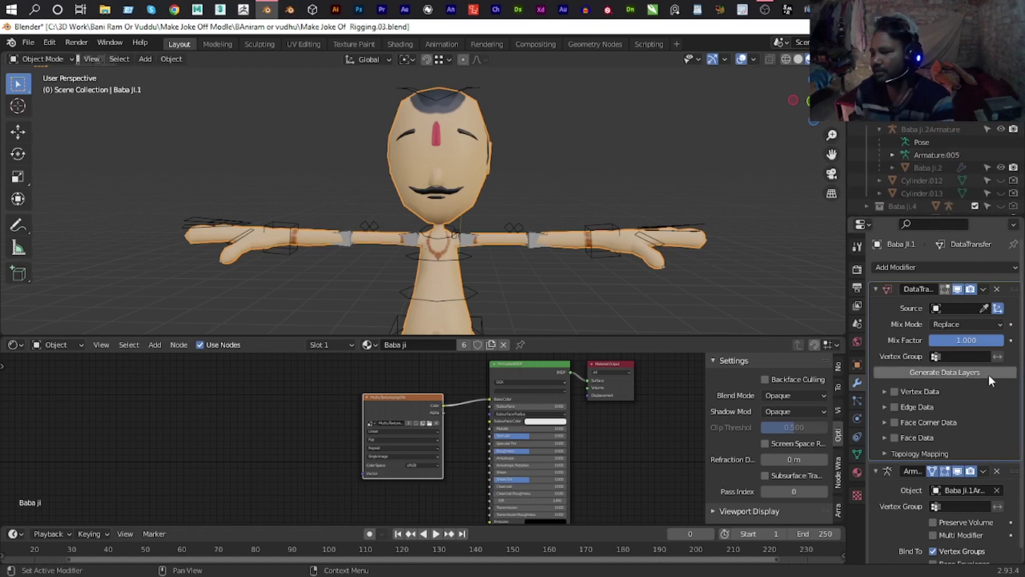
left_click(984, 308)
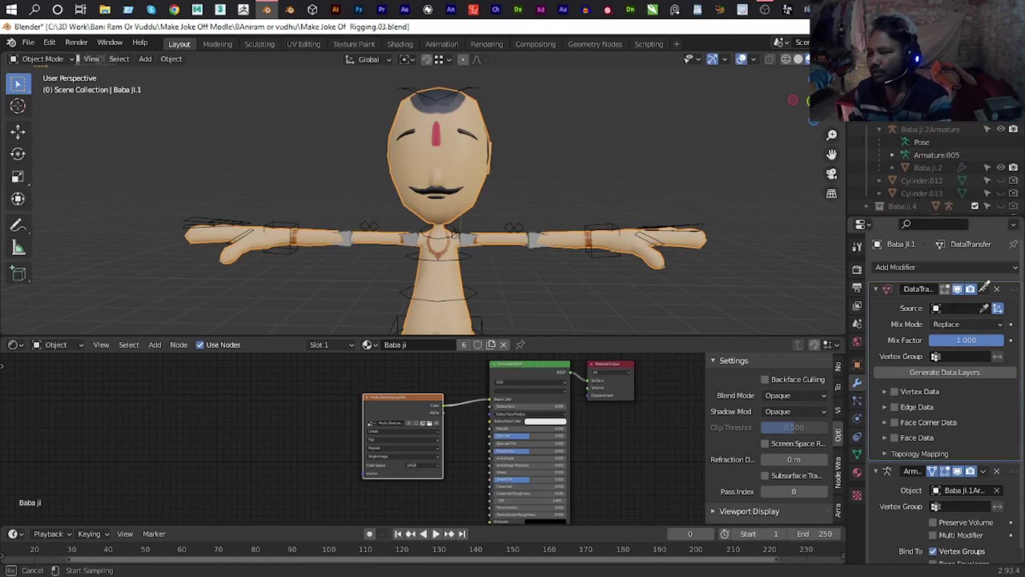
left_click(928, 165)
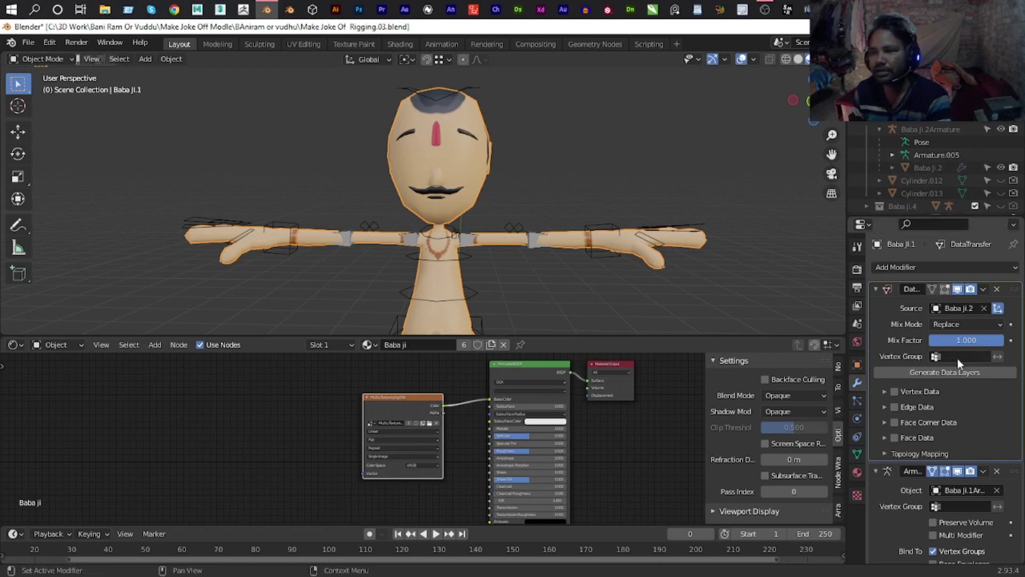
Enable Vertex Data > Vertex Groups transfer, apply the modifier, and select the Baba Ji armature.
left_click(885, 392)
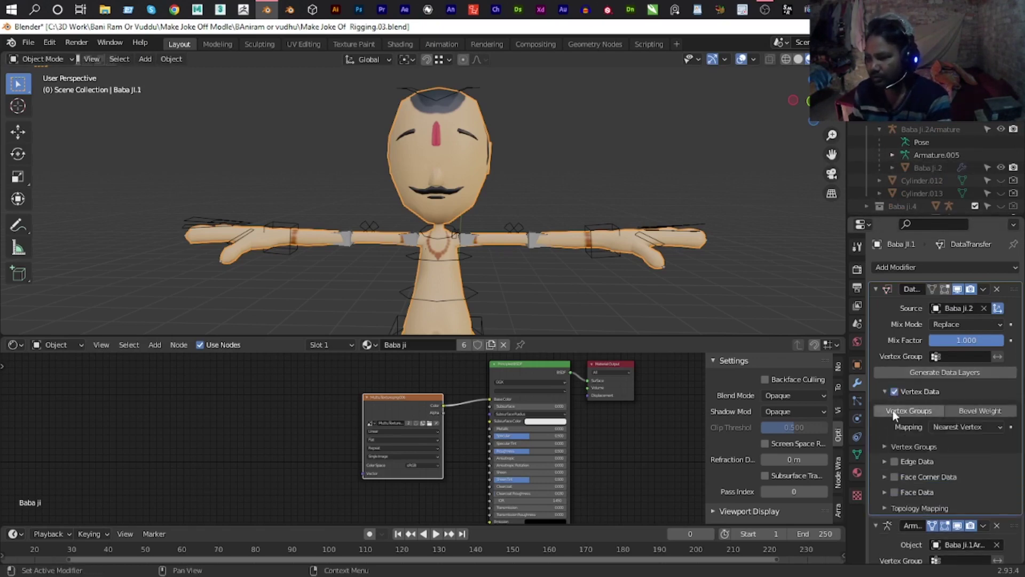
left_click(886, 447)
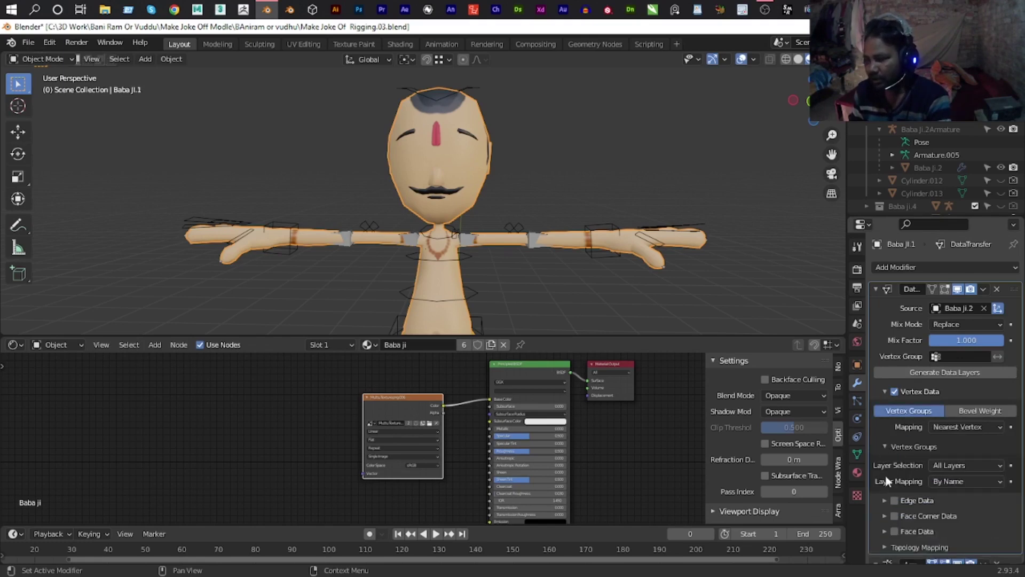
scroll(982, 470, "down", 1)
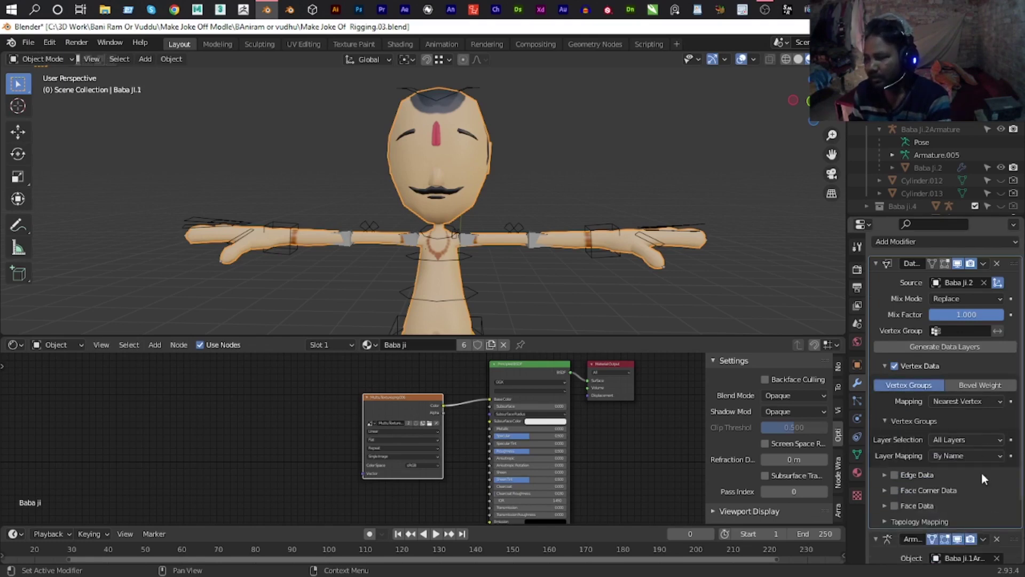
left_click(885, 421)
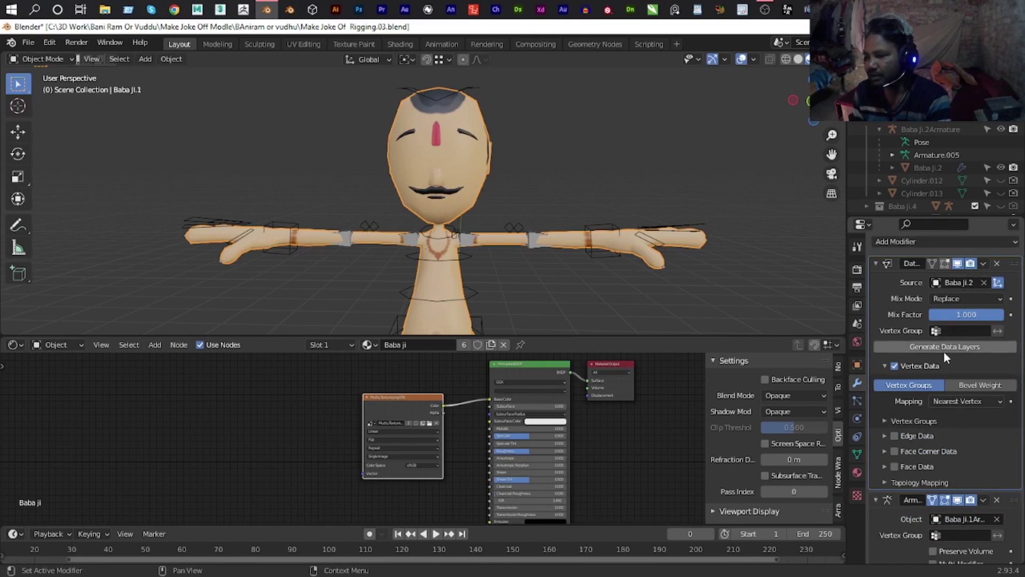
left_click(983, 263)
left_click(953, 281)
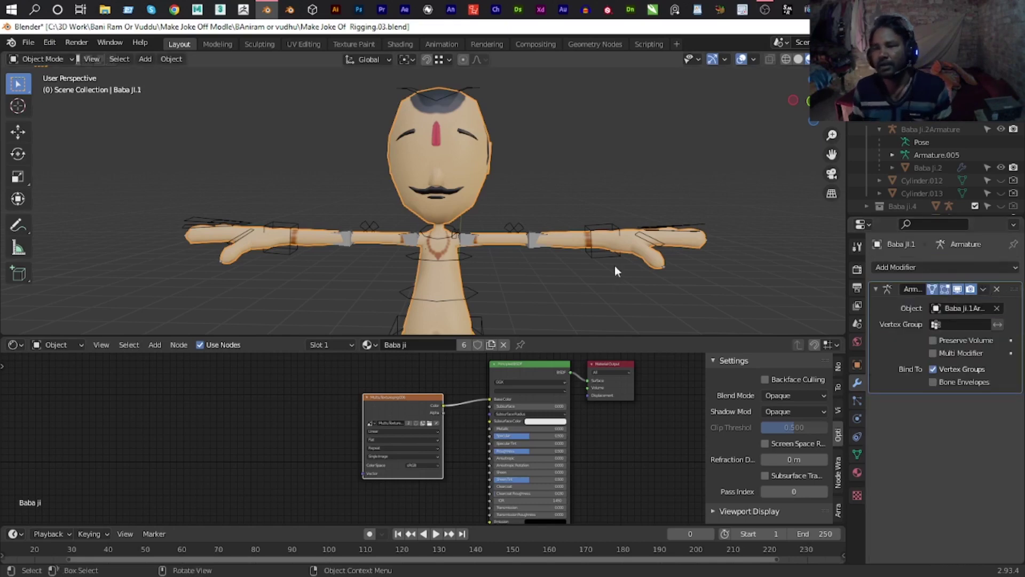
left_click(607, 219)
In Pose Mode, test-move the Baba Ji rig's hand IK bone without keeping the pose.
key("ctrl+Tab")
scroll(632, 226, "down", 4)
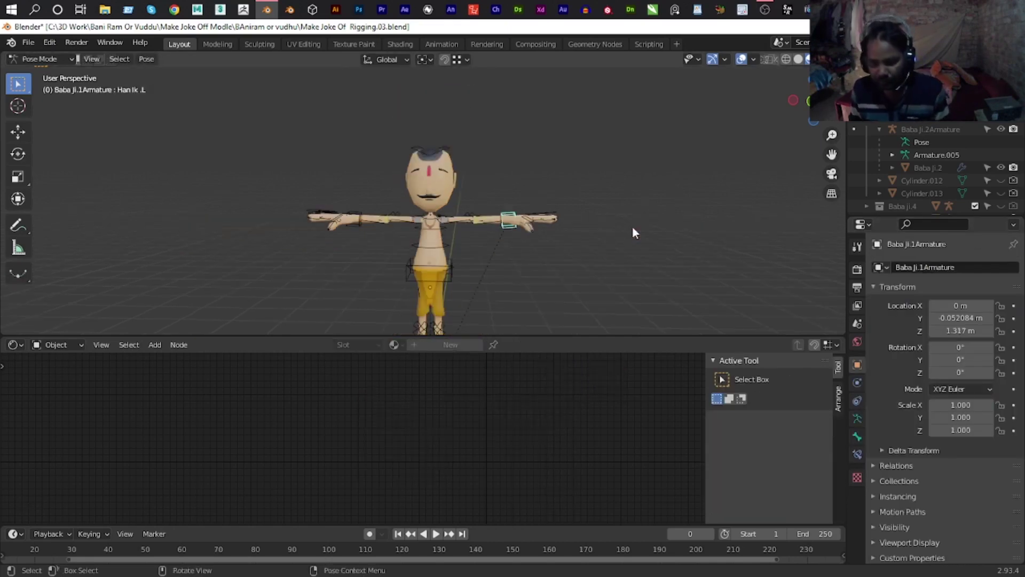
key("g")
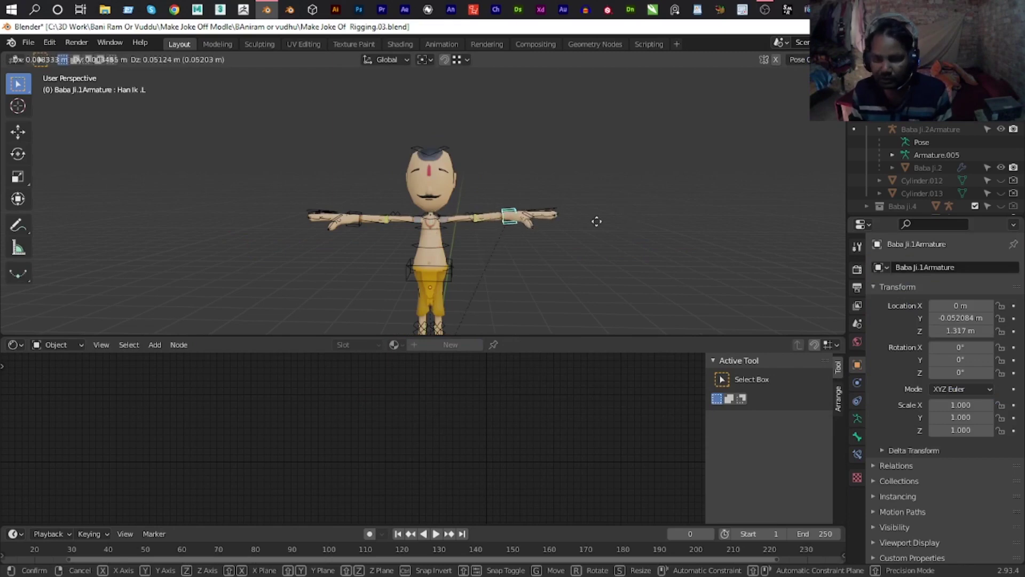
left_click(586, 222)
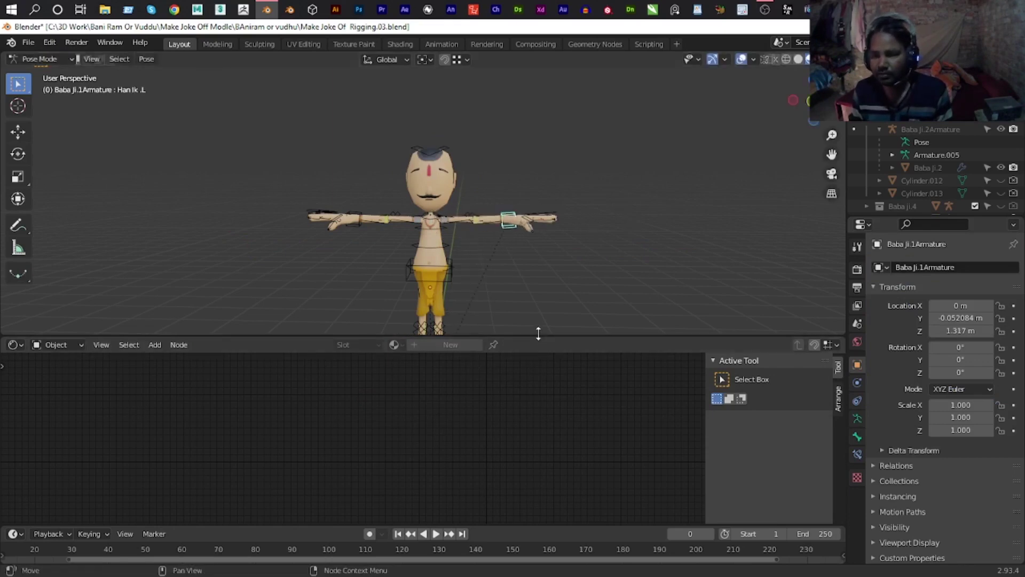
left_click_drag(538, 334, 522, 469)
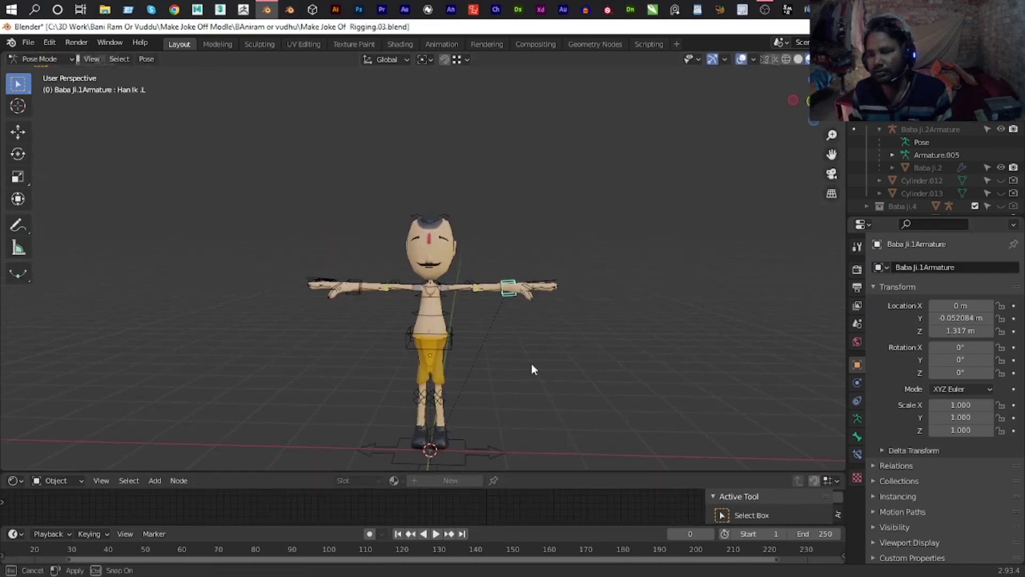
scroll(573, 330, "up", 2)
middle_click_drag(572, 330, 633, 342)
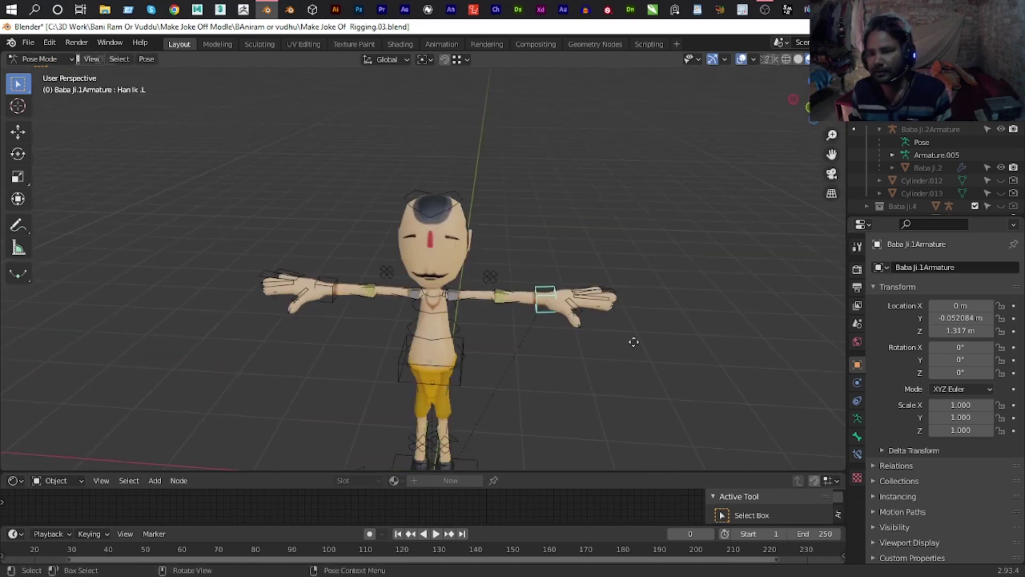
key("g")
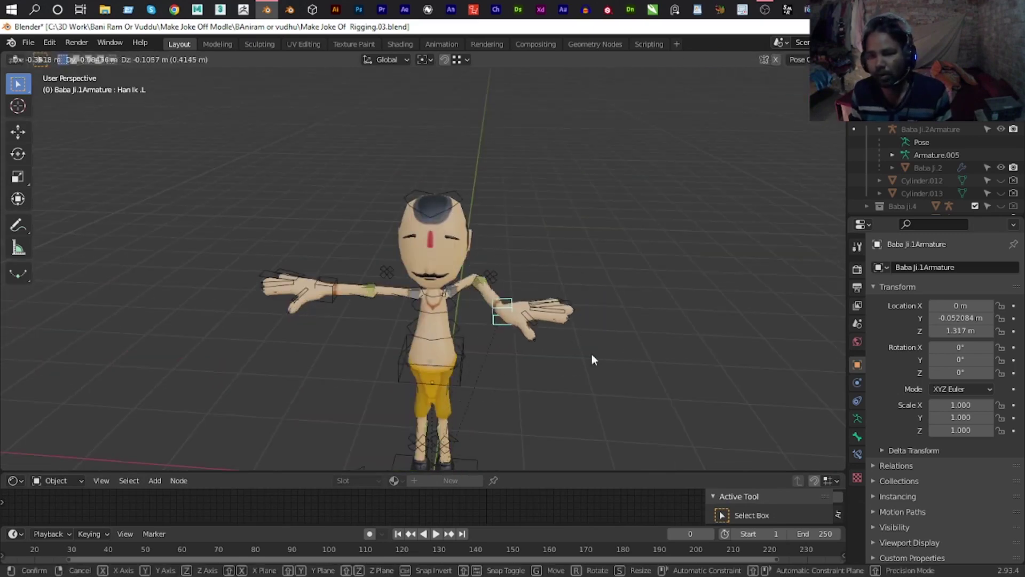
right_click(591, 354)
Test-bend Spine.3 and Spine.4 and move Spine.4 vertically, cancelling each pose.
mouse_move(516, 346)
middle_mouse_down()
mouse_move(443, 342)
mouse_move(433, 310)
middle_mouse_up()
left_click(433, 314)
key("r")
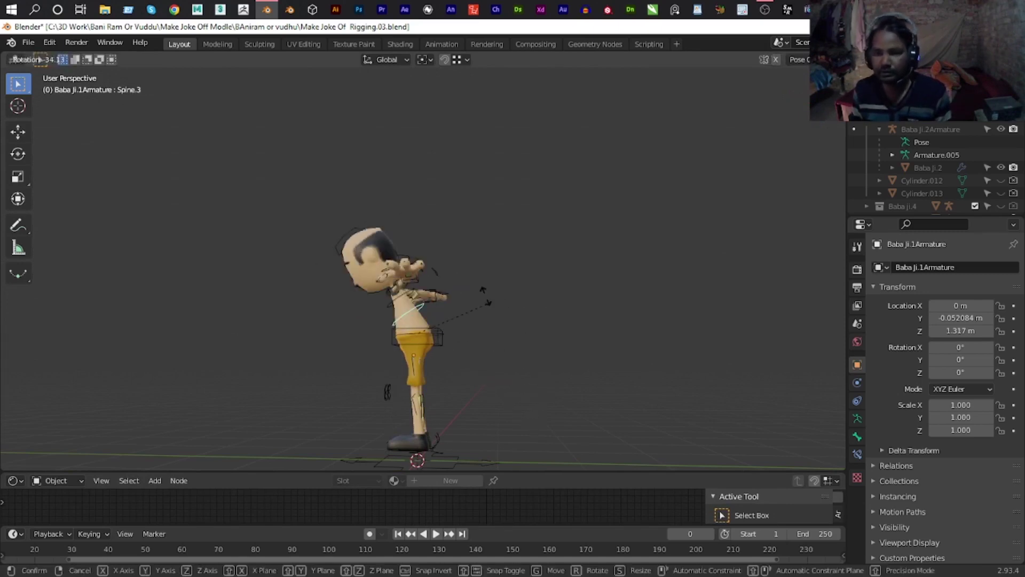
right_click(539, 395)
left_click(437, 341)
key("r")
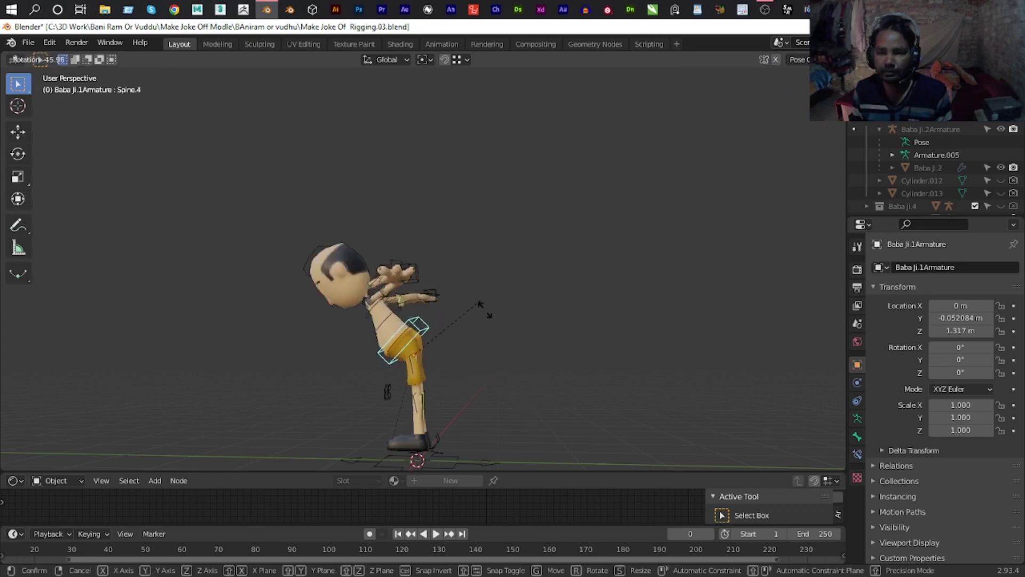
right_click(518, 428)
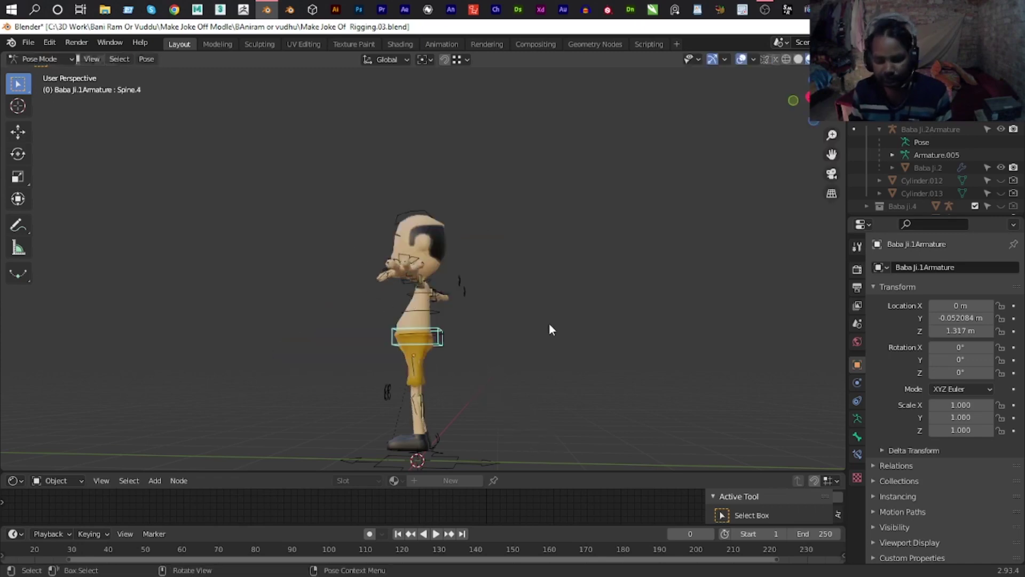
key("g")
key("z")
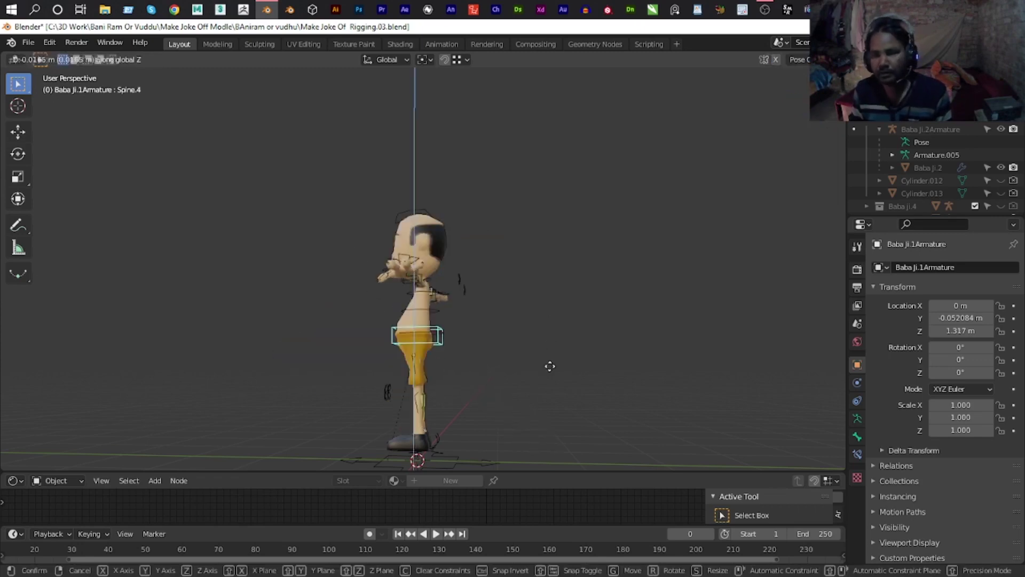
right_click(511, 316)
middle_click_drag(511, 316, 556, 323)
scroll(556, 324, "up", 3)
scroll(551, 347, "up", 3)
scroll(553, 354, "down", 4)
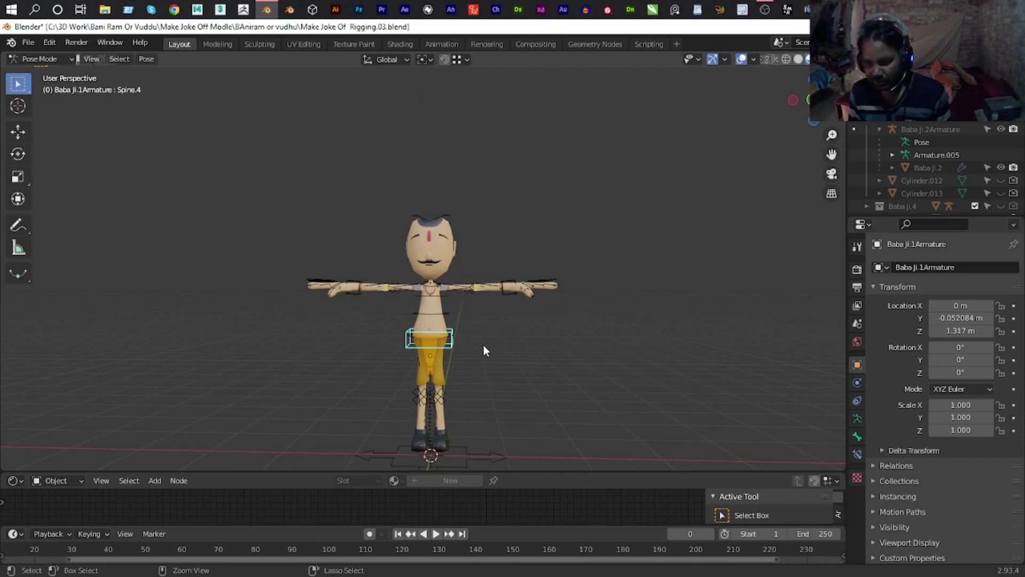
Save Make Joke Of Rigging.03.blend and turn the bottom area into a Timeline.
key("ctrl+s")
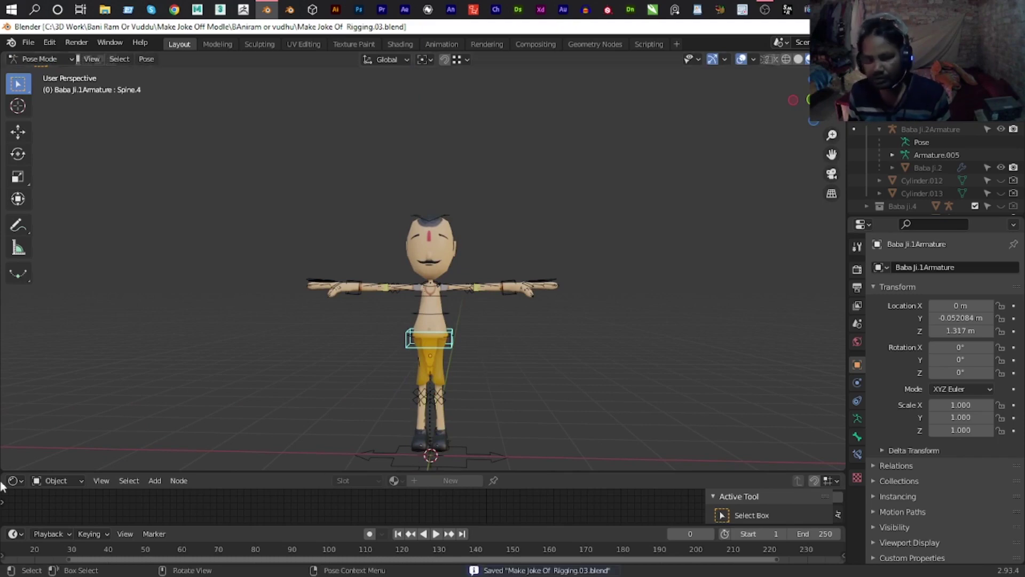
left_click(13, 480)
left_click(196, 368)
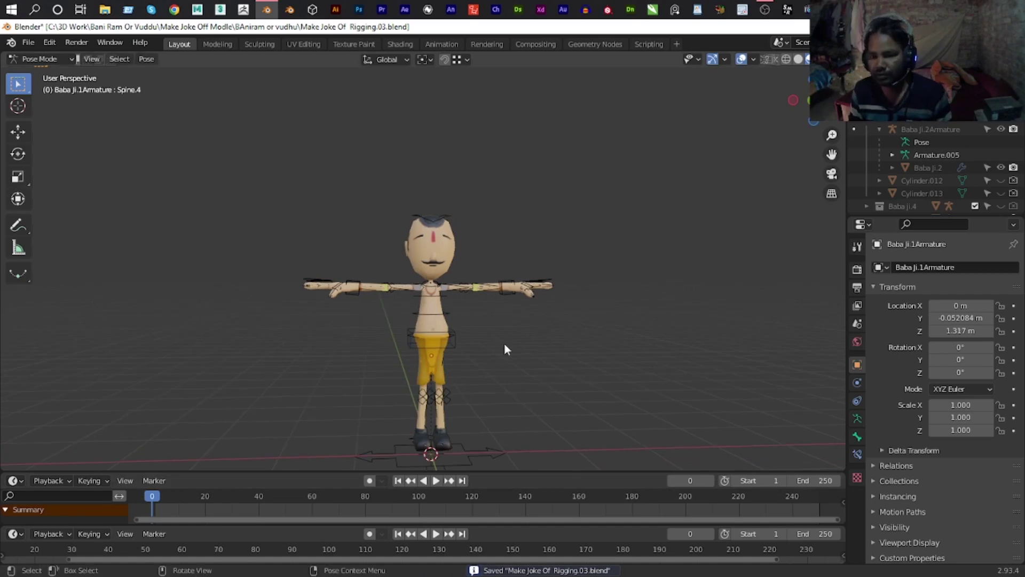
middle_click_drag(499, 337, 997, 130)
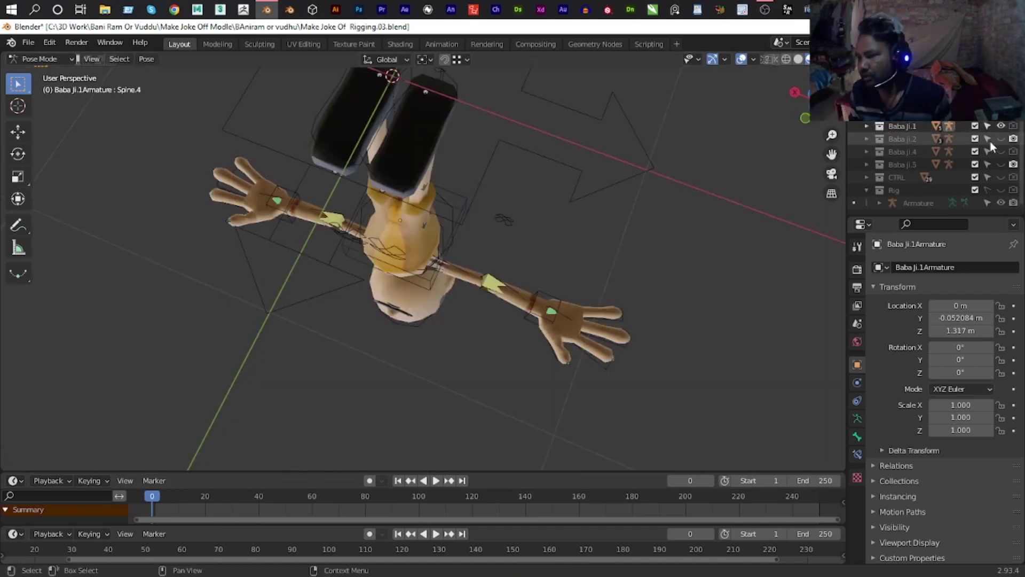
Briefly hide and re-show the Baba ji collections, then orbit to a front view of Nathu.
left_click(1000, 127)
middle_click_drag(477, 340, 405, 224)
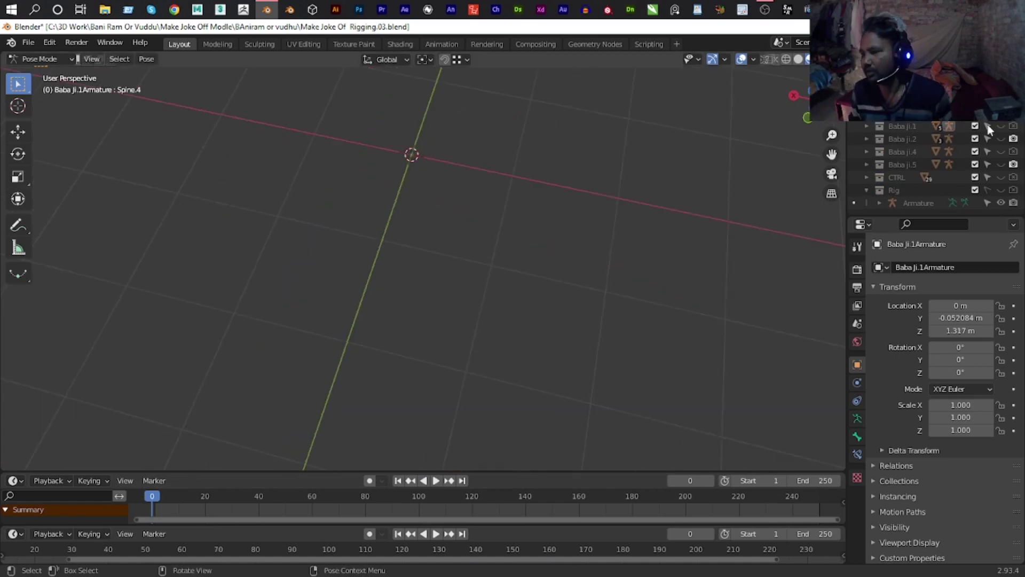
left_click(1000, 126)
middle_click_drag(363, 306, 530, 267)
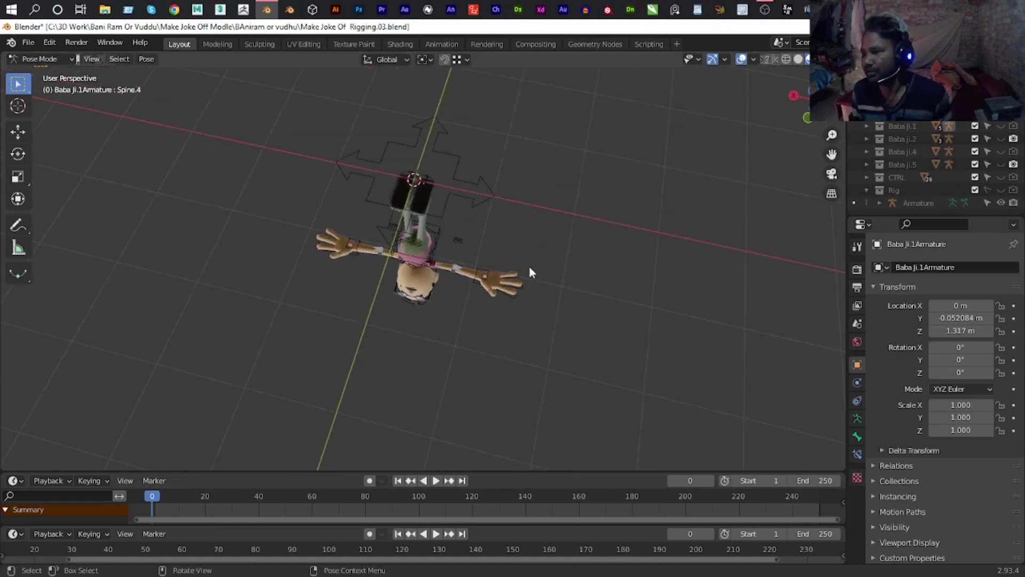
mouse_move(524, 183)
middle_mouse_down()
mouse_move(485, 352)
mouse_move(376, 290)
middle_mouse_up()
scroll(376, 289, "up", 3)
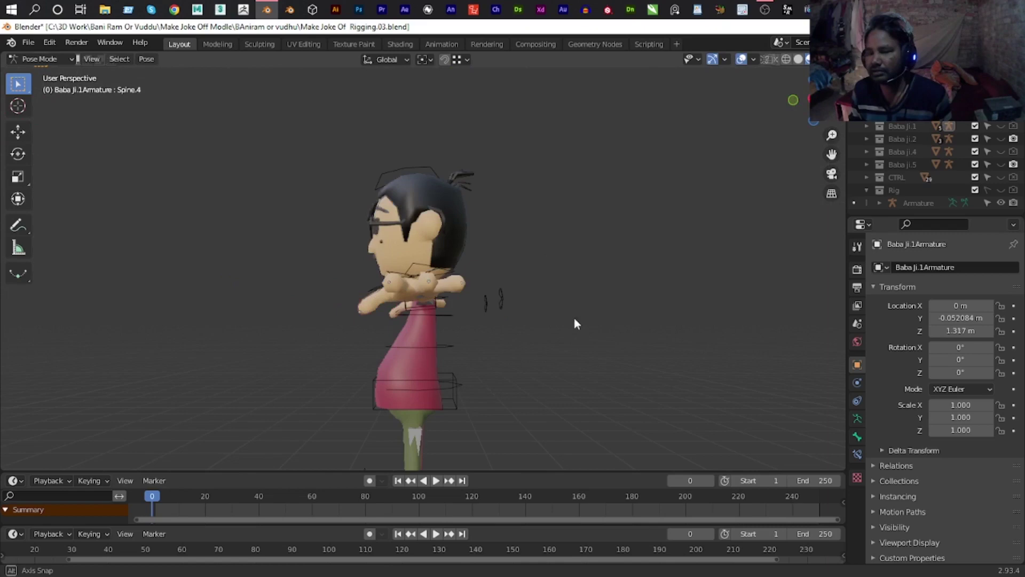
scroll(572, 315, "up", 3)
mouse_move(502, 197)
middle_mouse_down()
mouse_move(659, 230)
mouse_move(646, 245)
mouse_move(645, 288)
middle_mouse_up()
Test-move Nathu's hand IK control, cancel it, and return to Object Mode on the Nathu mesh.
left_click(624, 275, "ctrl")
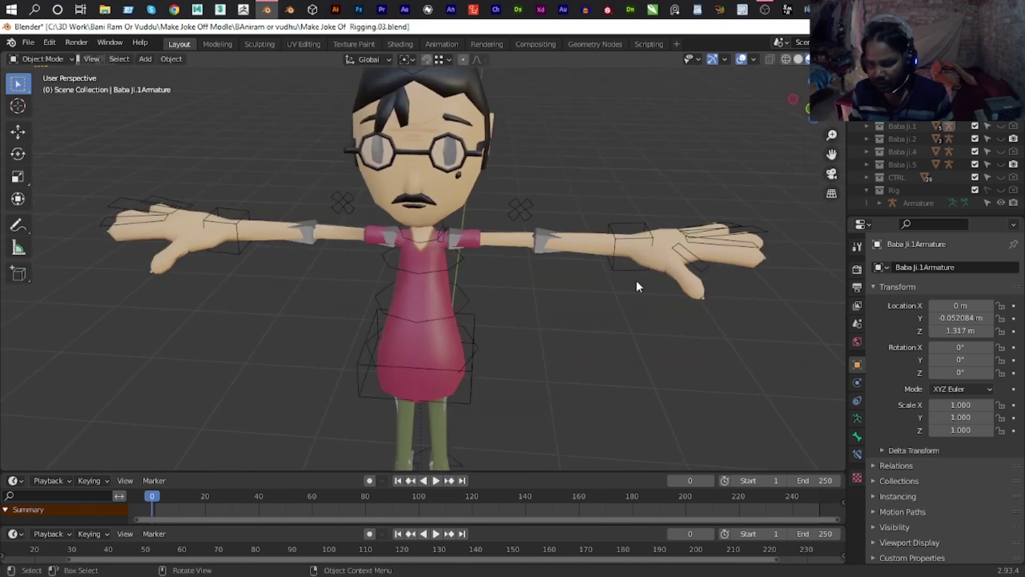
left_click(635, 281)
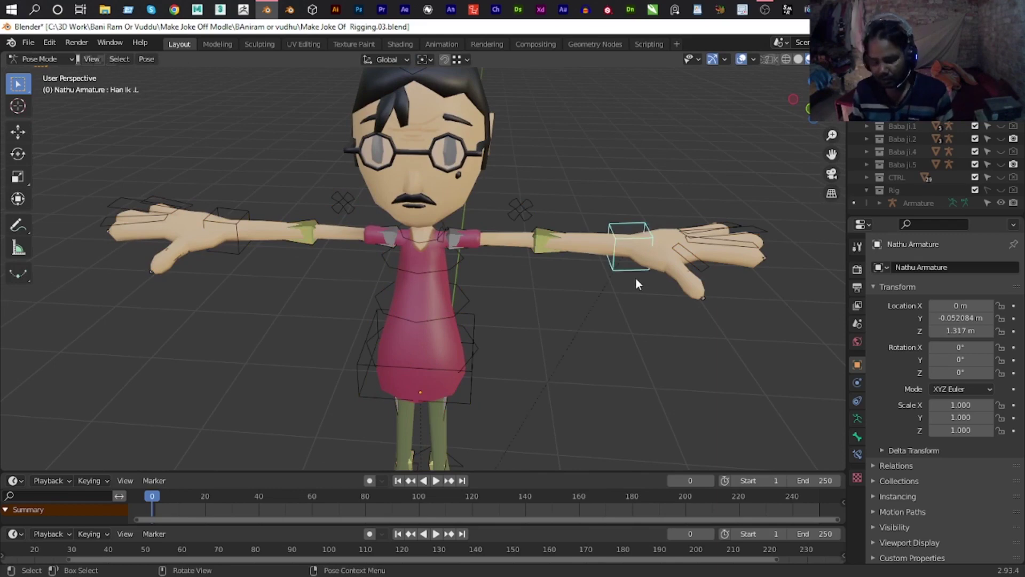
key("g")
key("Escape")
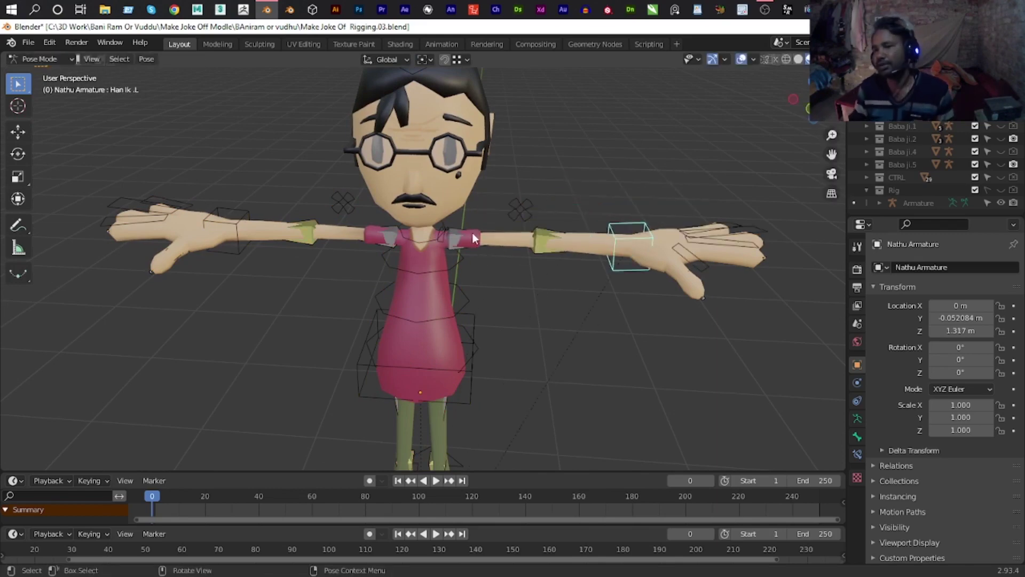
key("ctrl+Tab")
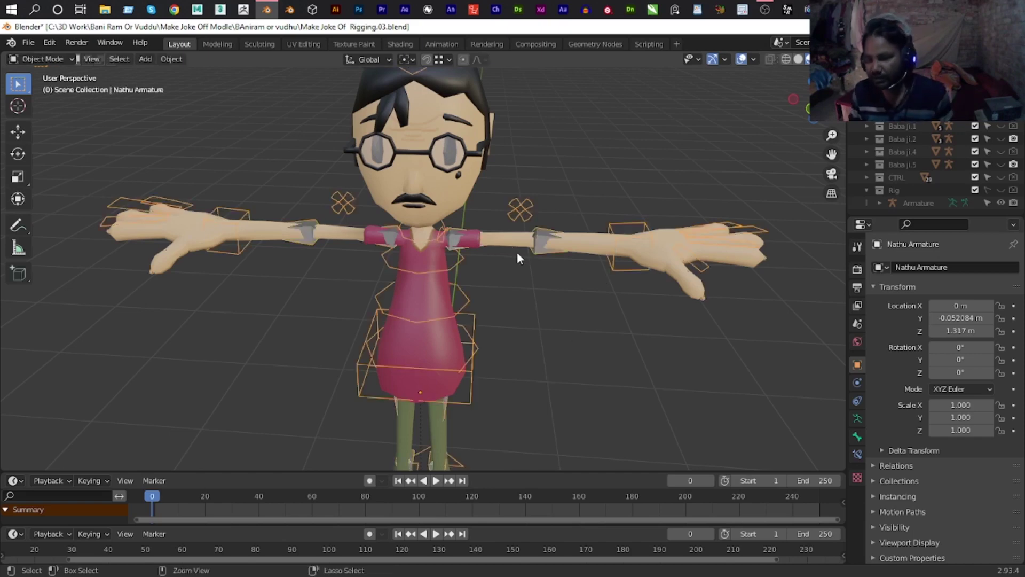
left_click(516, 247)
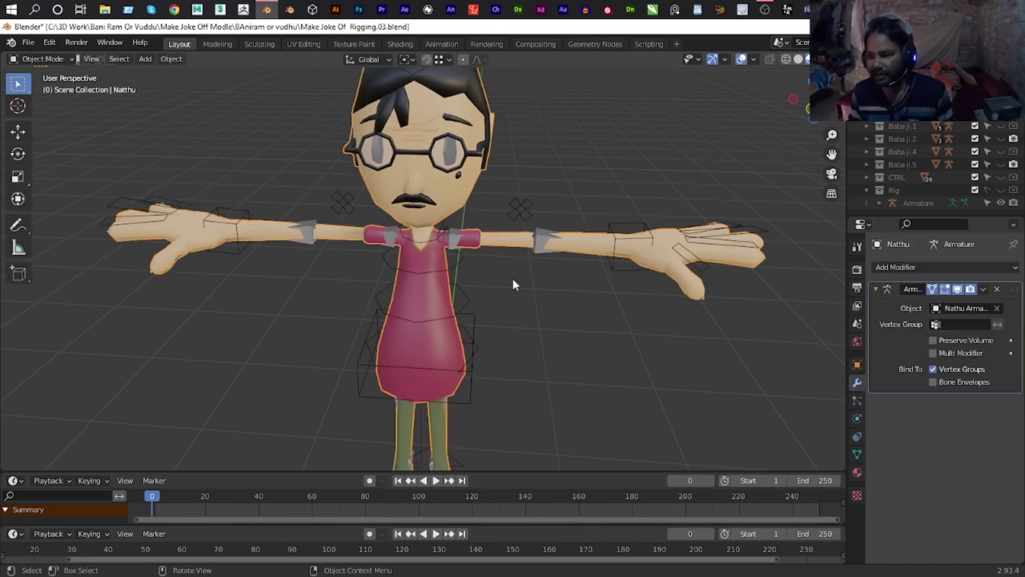
Add a Data Transfer modifier to Nathu and move it above the Armature modifier.
left_click(858, 456)
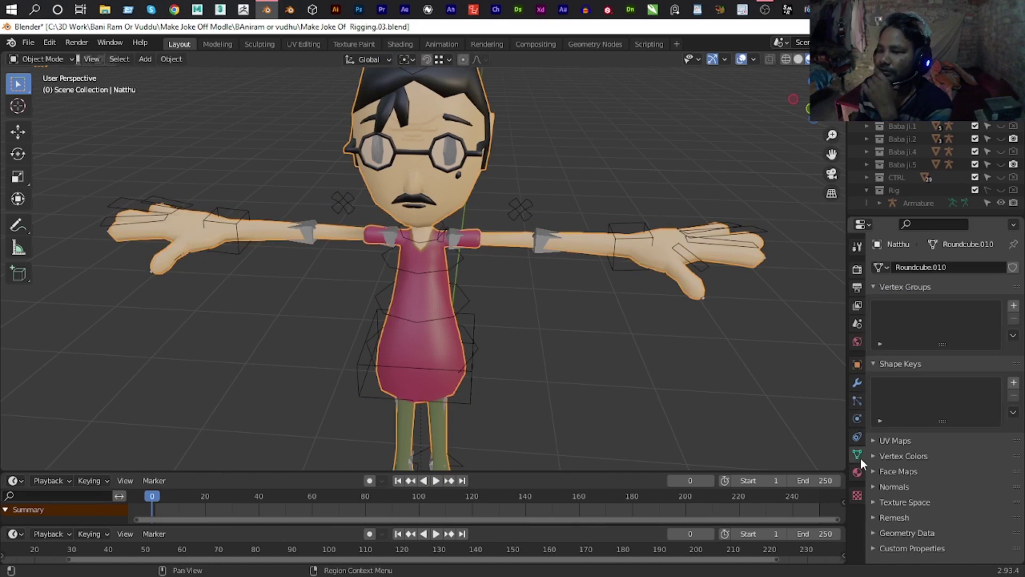
left_click(856, 383)
left_click(927, 268)
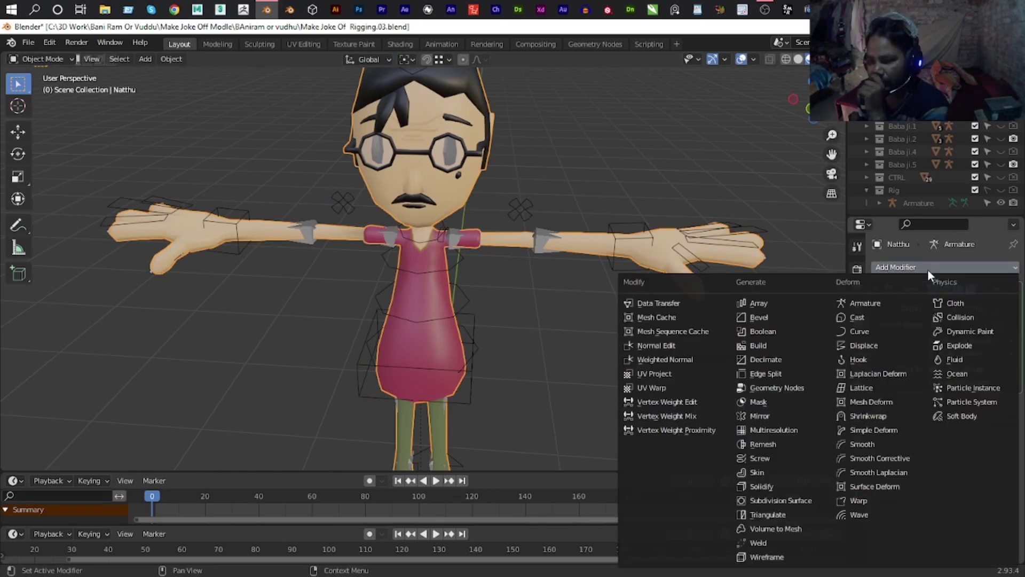
left_click(684, 303)
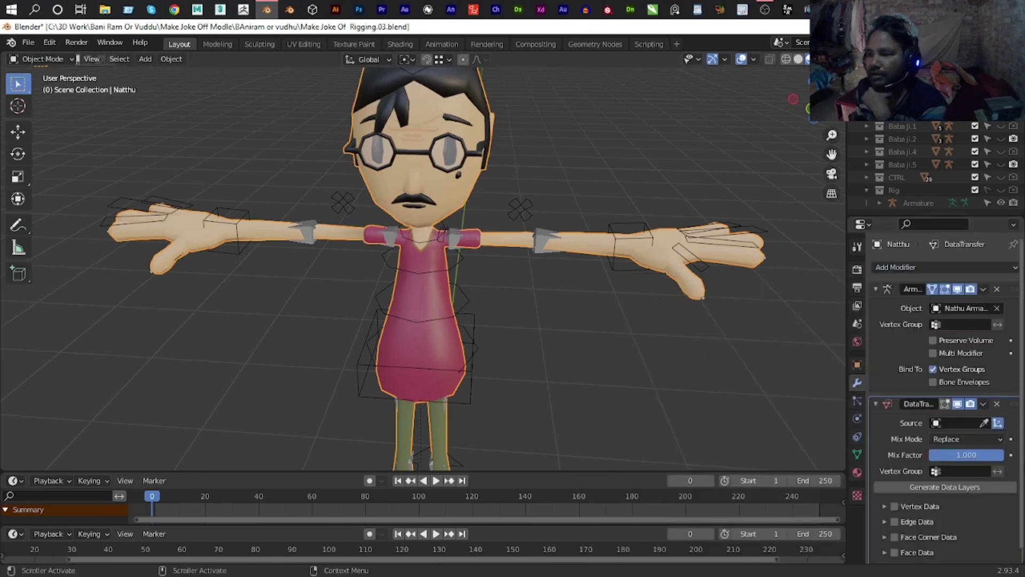
left_click_drag(1013, 404, 1011, 273)
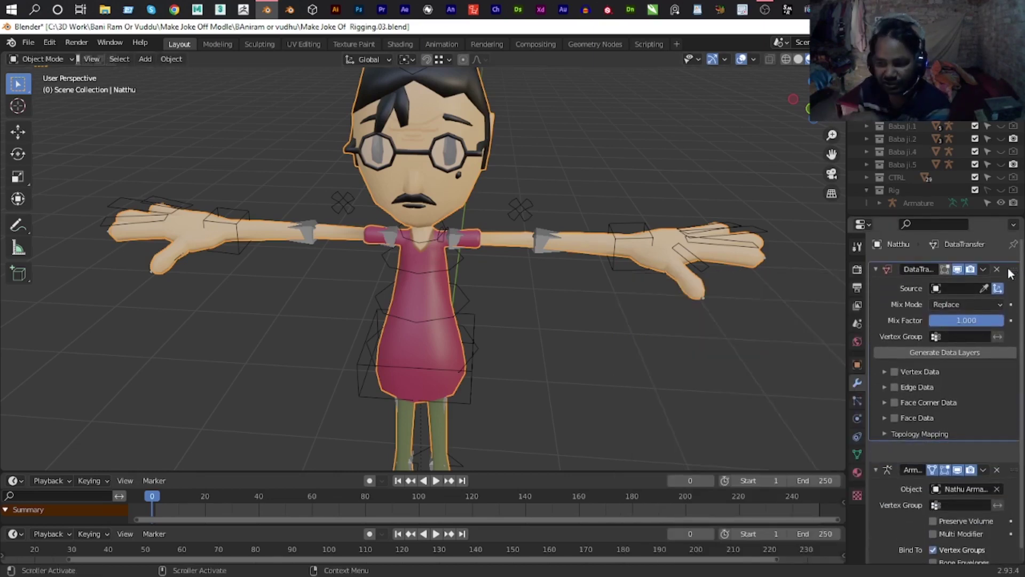
scroll(953, 310, "up", 1)
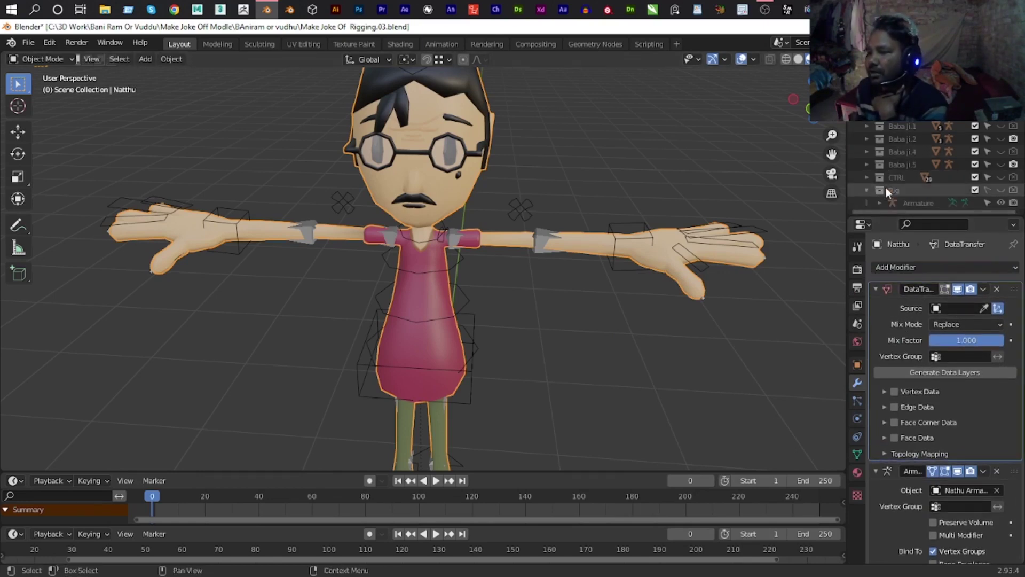
Set Baba ji.5 as source, enable vertex group transfer, and apply the Data Transfer modifier.
left_click(866, 164)
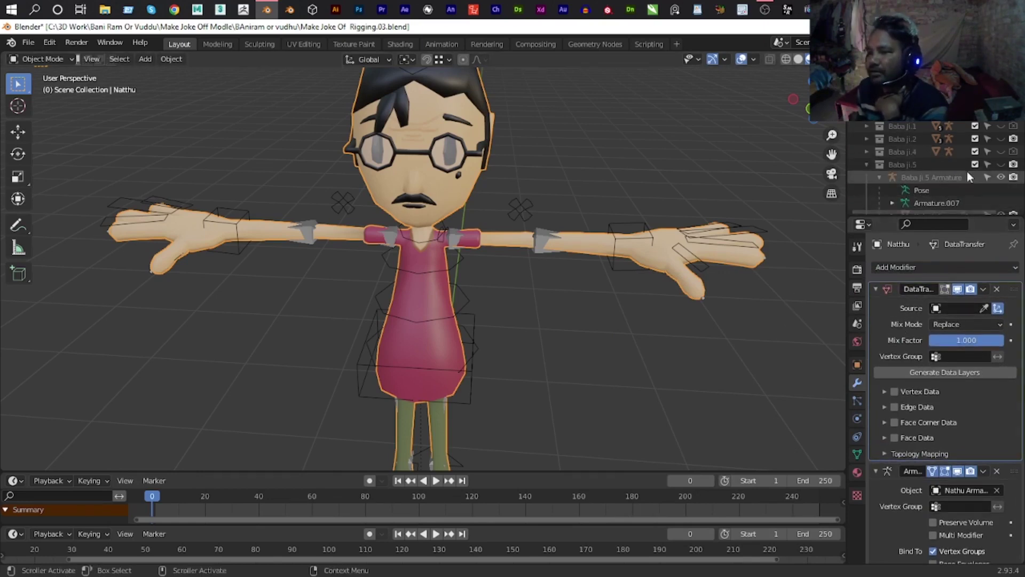
scroll(932, 176, "down", 4)
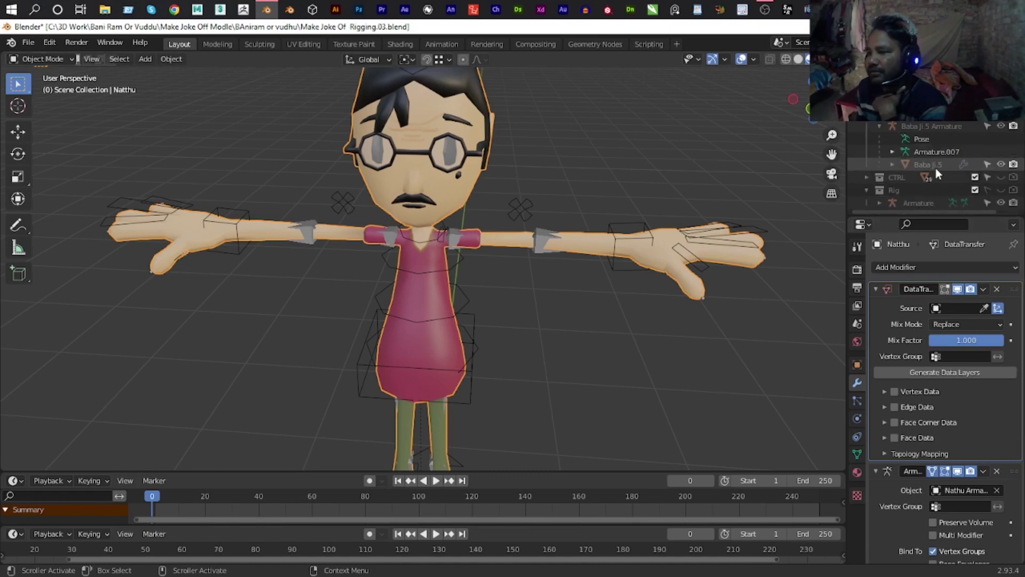
left_click(983, 308)
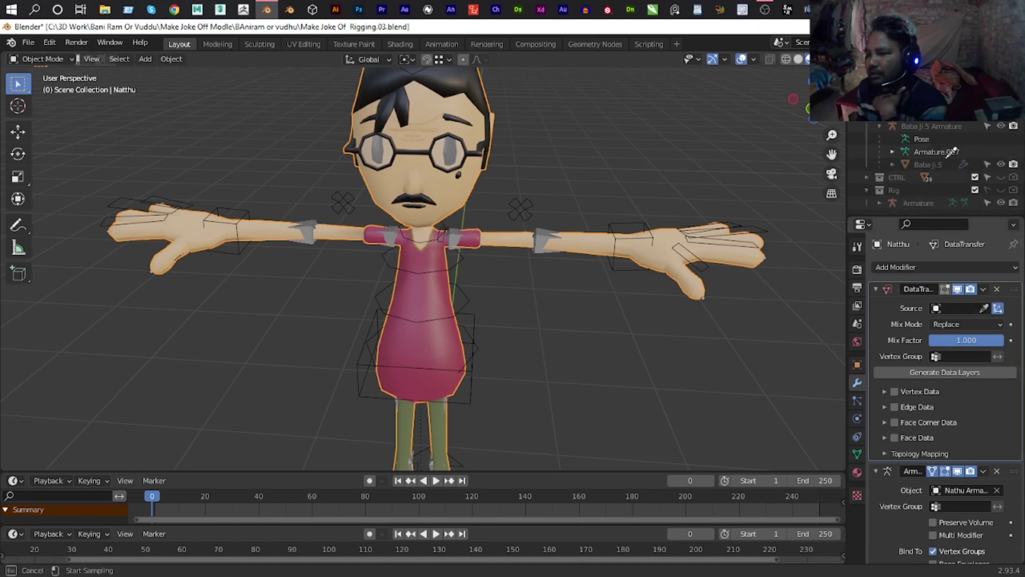
left_click(928, 164)
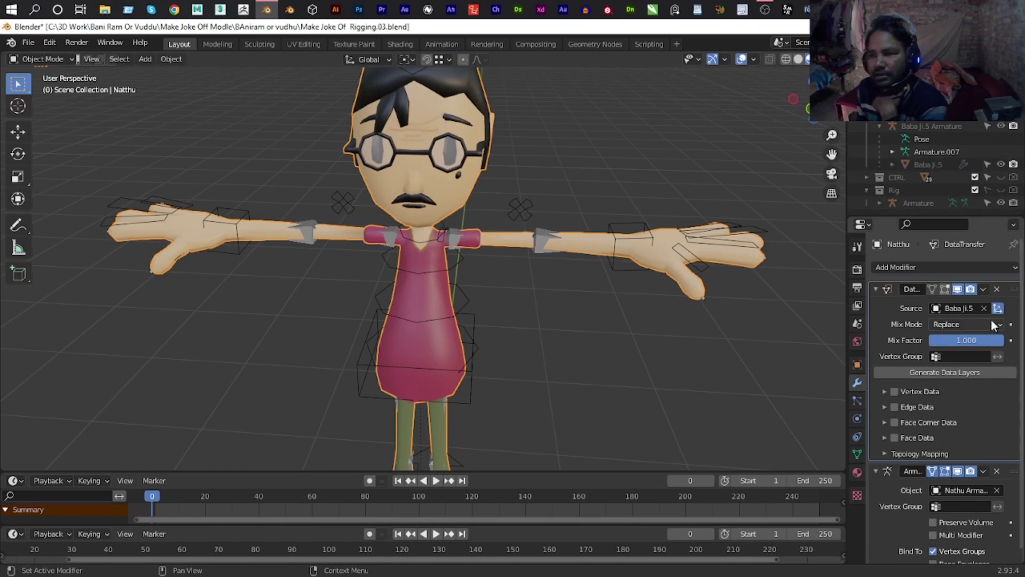
left_click(895, 392)
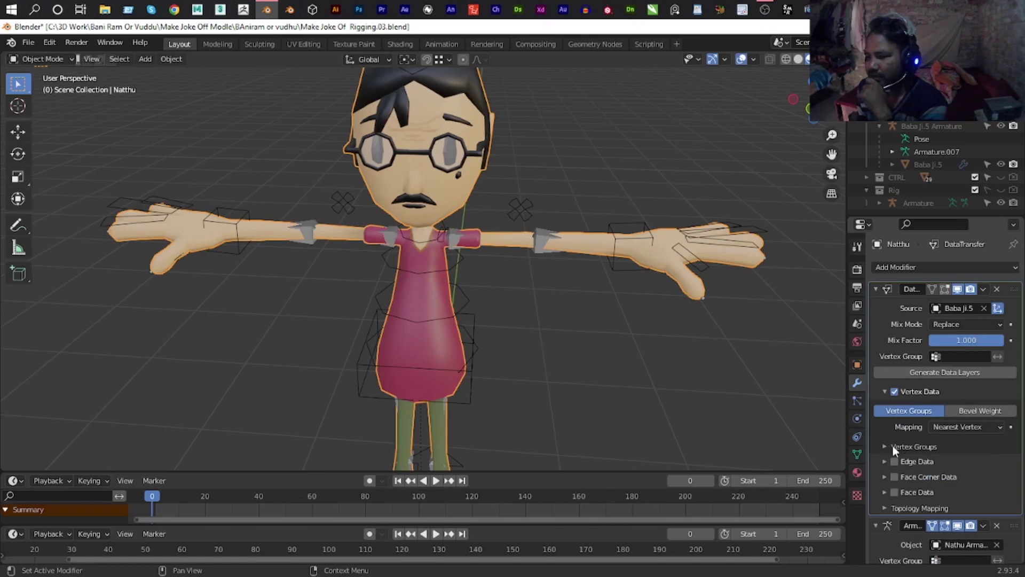
left_click(879, 445)
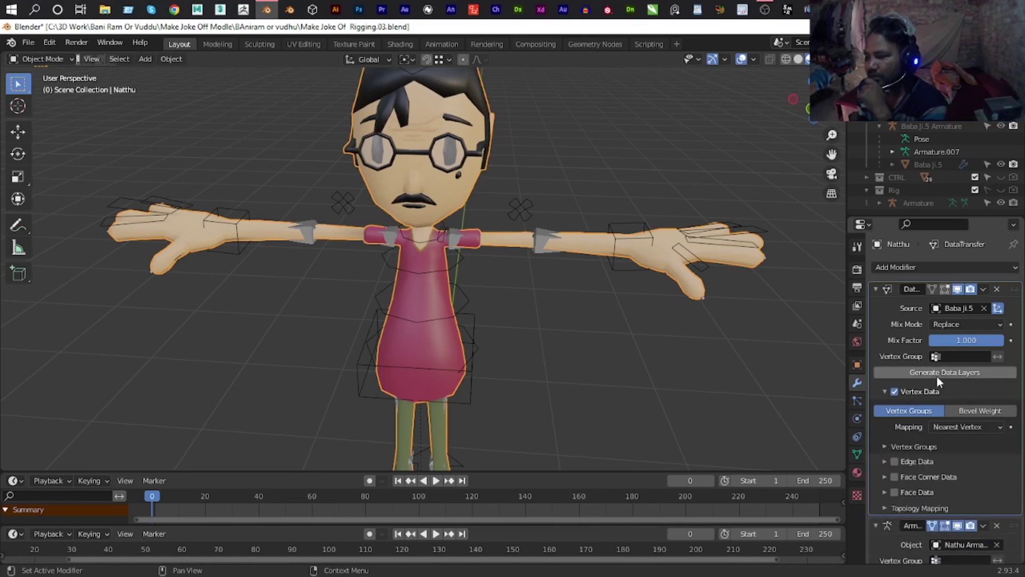
left_click(982, 290)
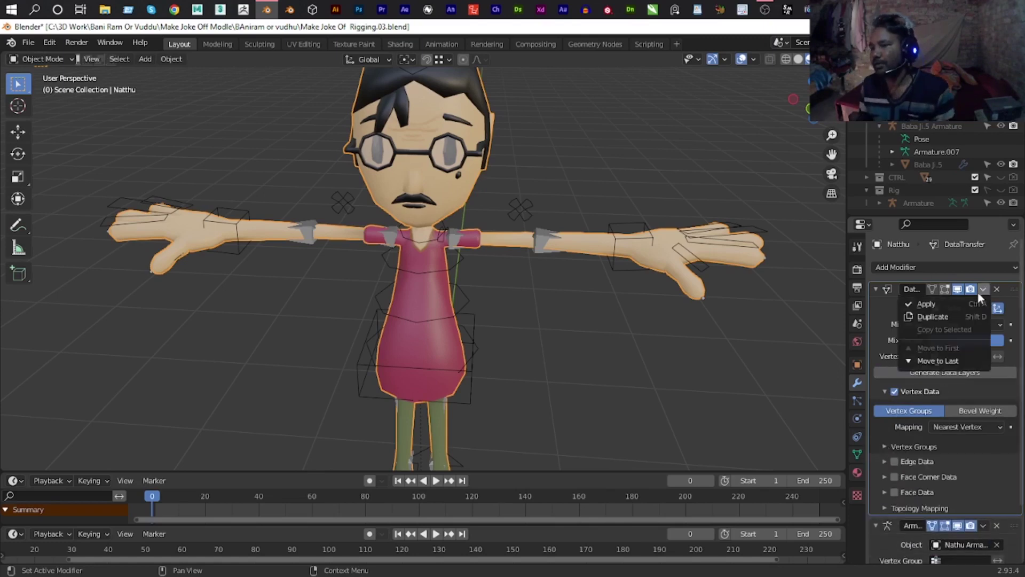
left_click(950, 302)
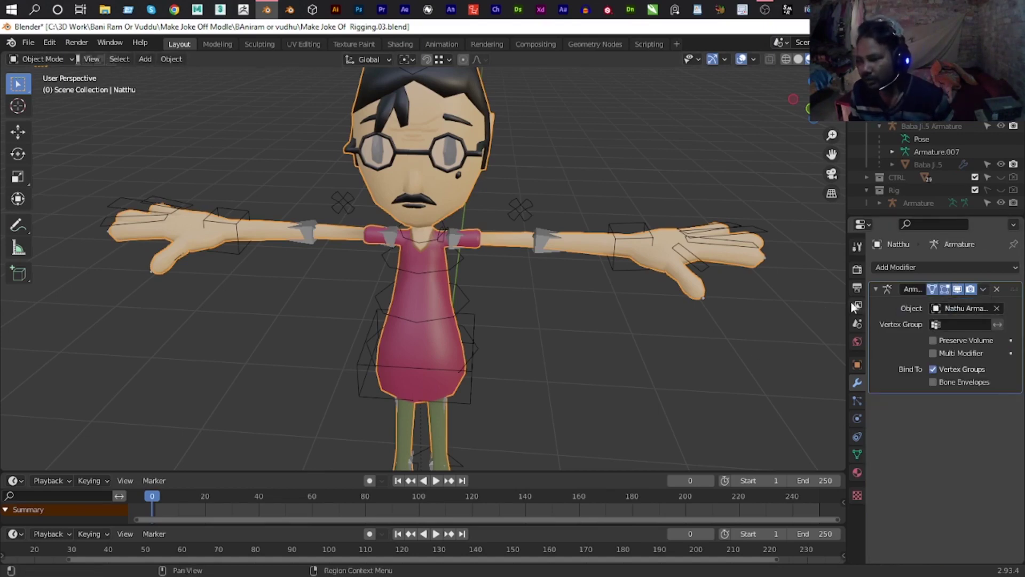
left_click(627, 323)
In Pose Mode, test-move Natthu's left hand IK and bend Spine.3, cancelling both.
key("ctrl+Tab")
scroll(557, 332, "down", 2)
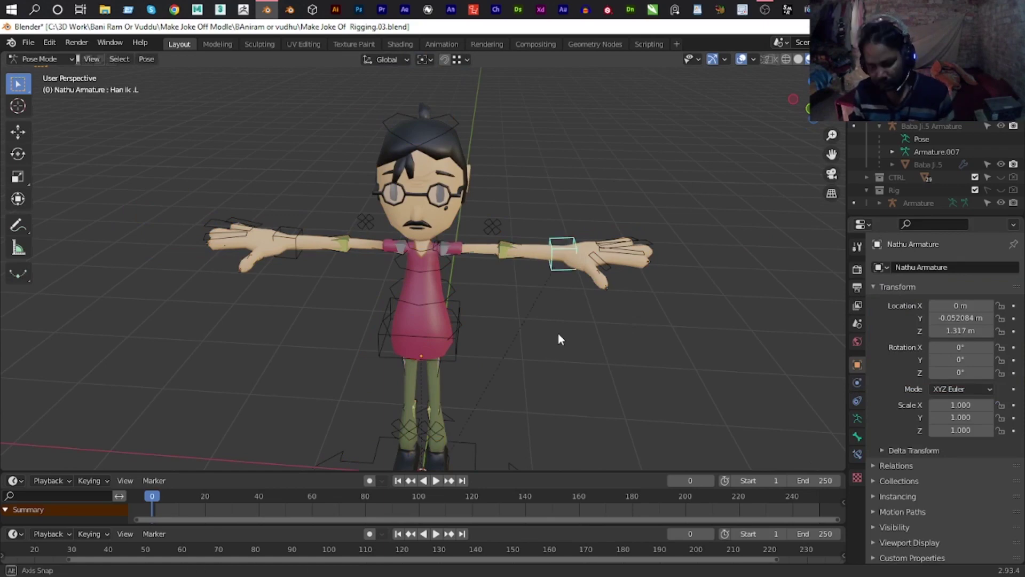
key("g")
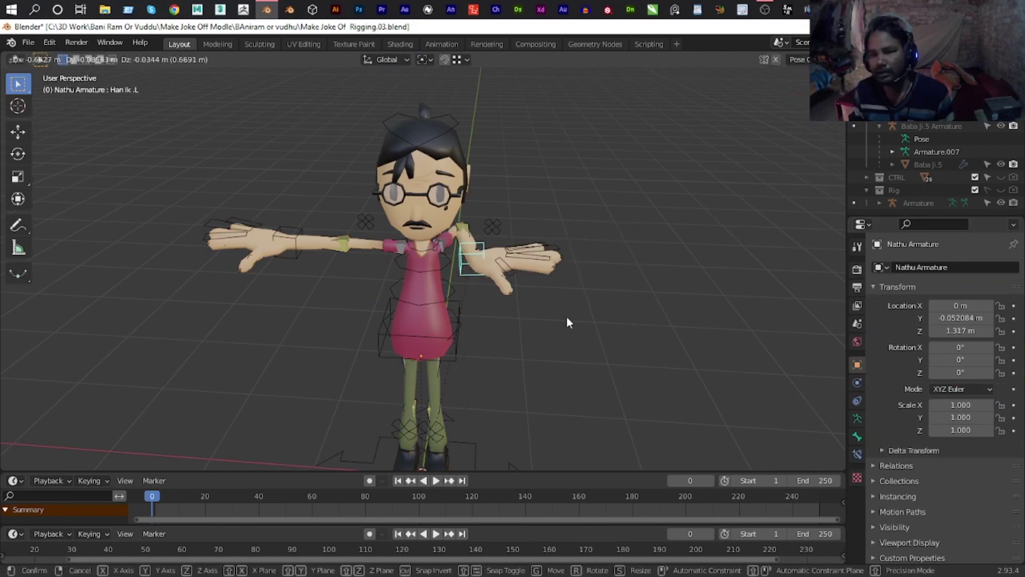
right_click(567, 321)
middle_click_drag(497, 338, 434, 345)
scroll(435, 345, "up", 2)
left_click(442, 342)
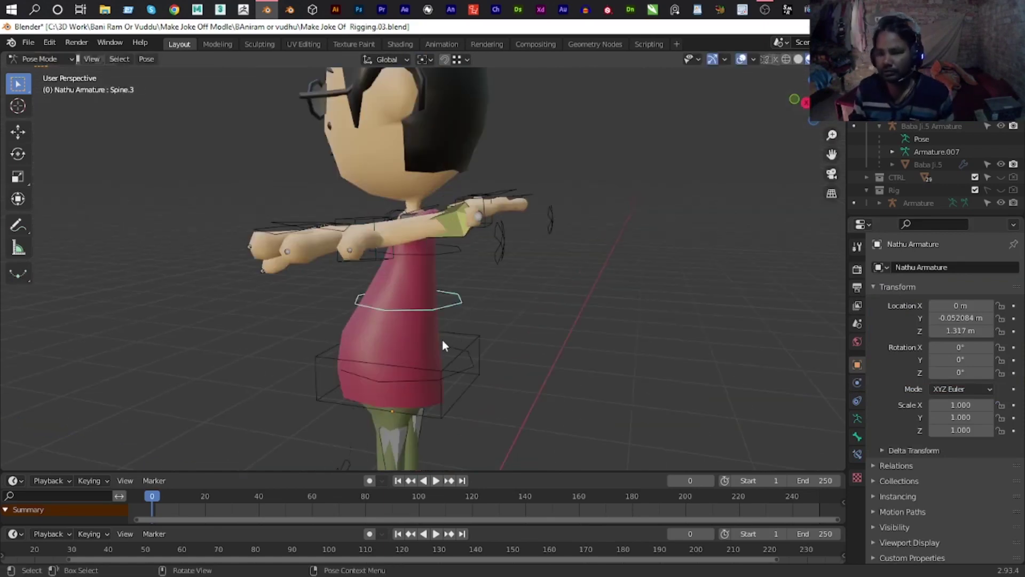
scroll(570, 374, "down", 2)
key("r")
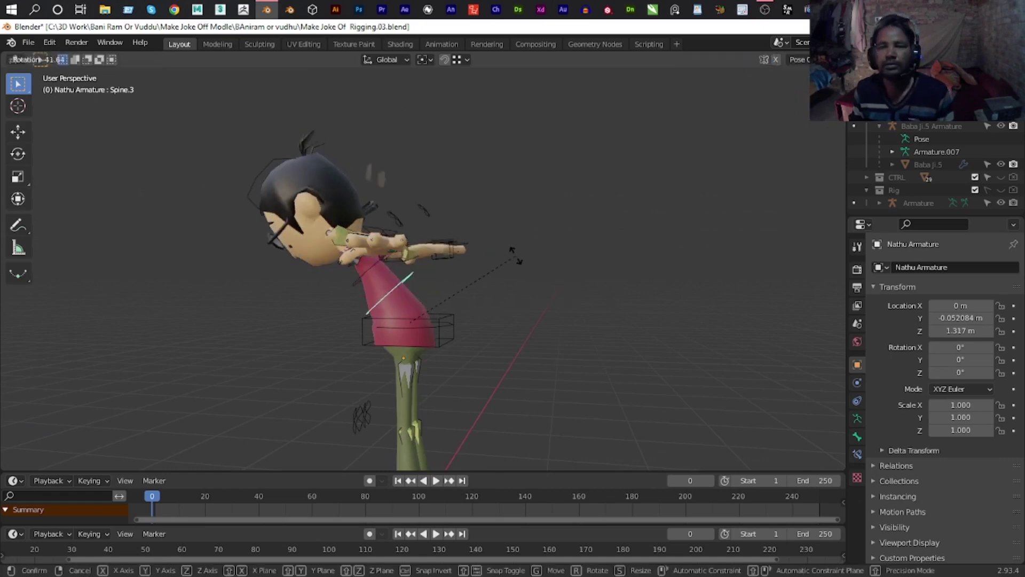
right_click(579, 408)
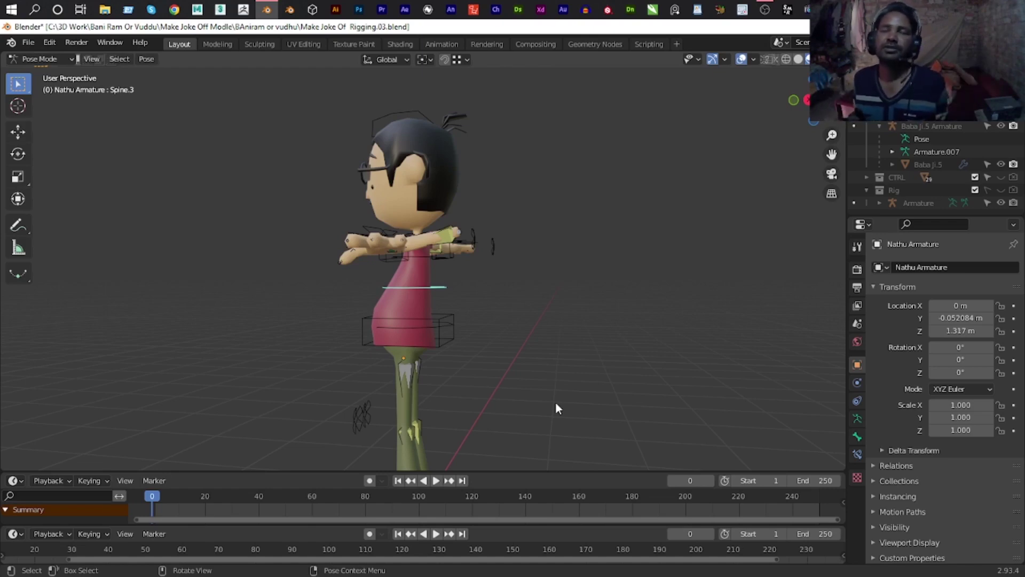
Select and deselect all pose bones, then return to Object Mode with the Natthu mesh selected.
mouse_move(592, 385)
middle_mouse_down()
mouse_move(697, 383)
mouse_move(384, 350)
mouse_move(418, 287)
middle_mouse_up()
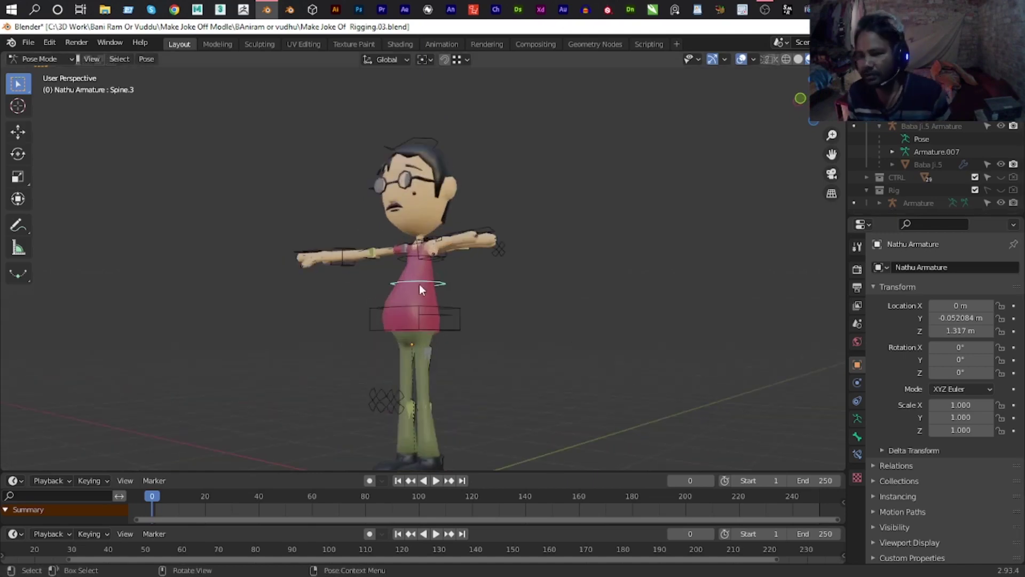
scroll(498, 305, "up", 4)
middle_click_drag(501, 305, 524, 312)
scroll(523, 311, "down", 4)
scroll(513, 267, "up", 4)
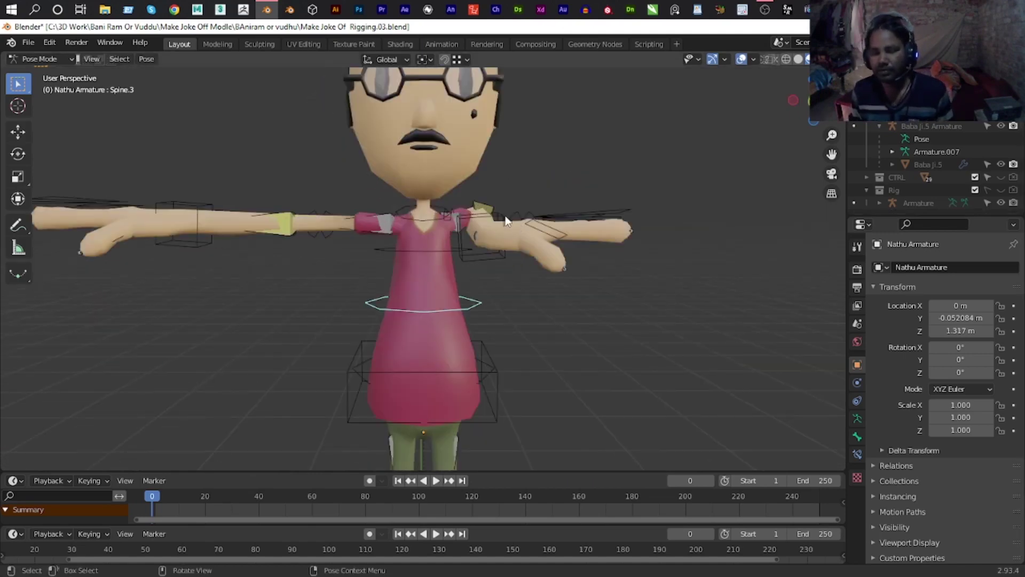
left_click(506, 220)
key("a")
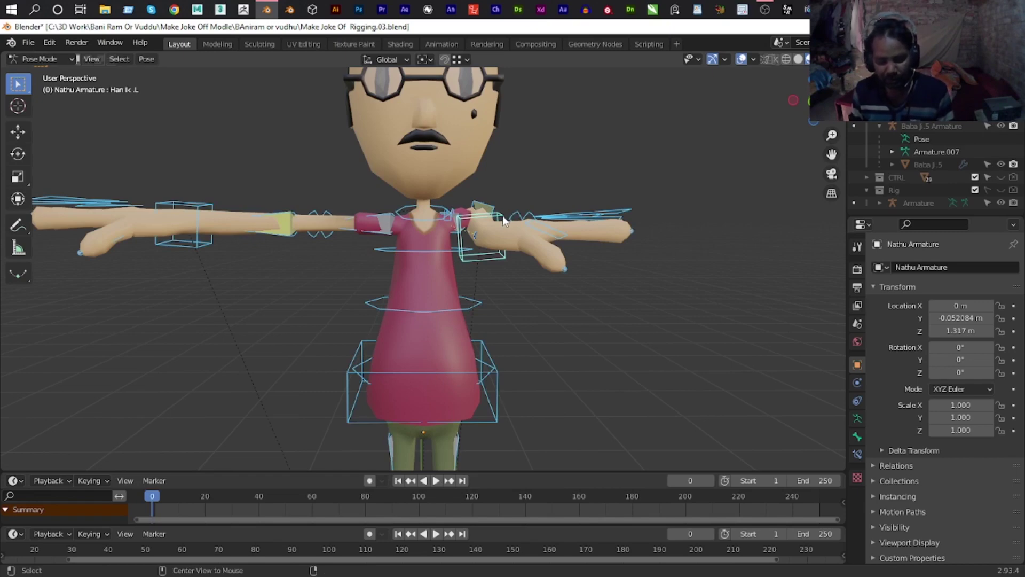
scroll(613, 268, "down", 5)
mouse_move(613, 268)
middle_mouse_down()
mouse_move(680, 339)
mouse_move(691, 327)
middle_mouse_up()
key("alt+a")
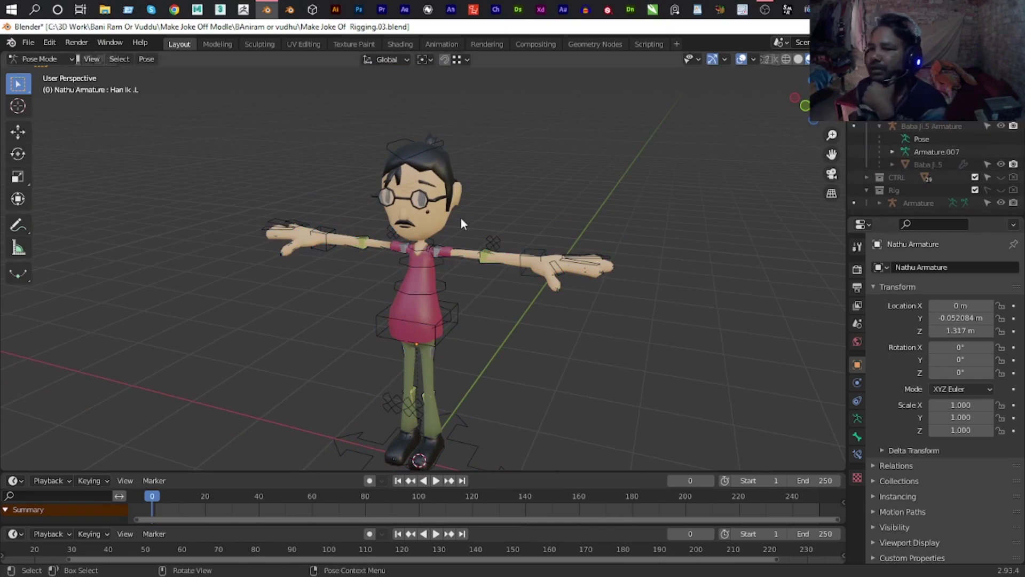
left_click(428, 281)
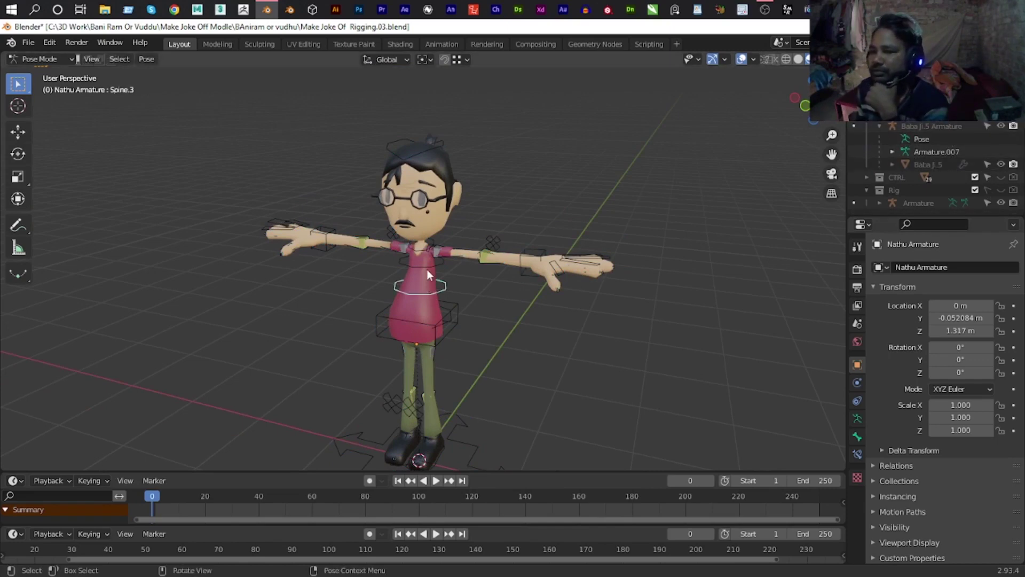
left_click(428, 270)
left_click(857, 382)
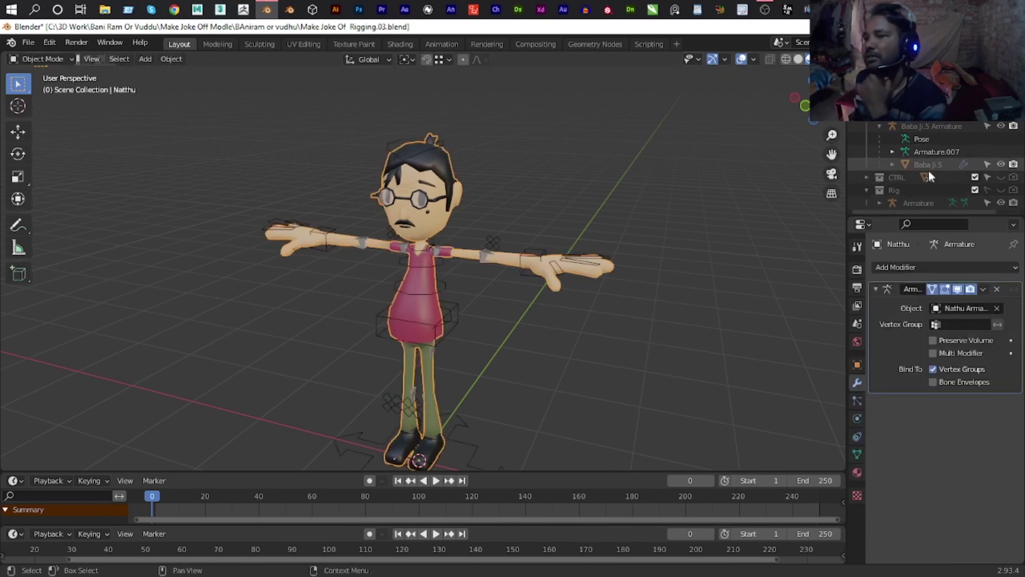
Collapse Baba ji.5, expand Nathu, and hide Cylinder.008 and Cylinder.009.
left_click(867, 113)
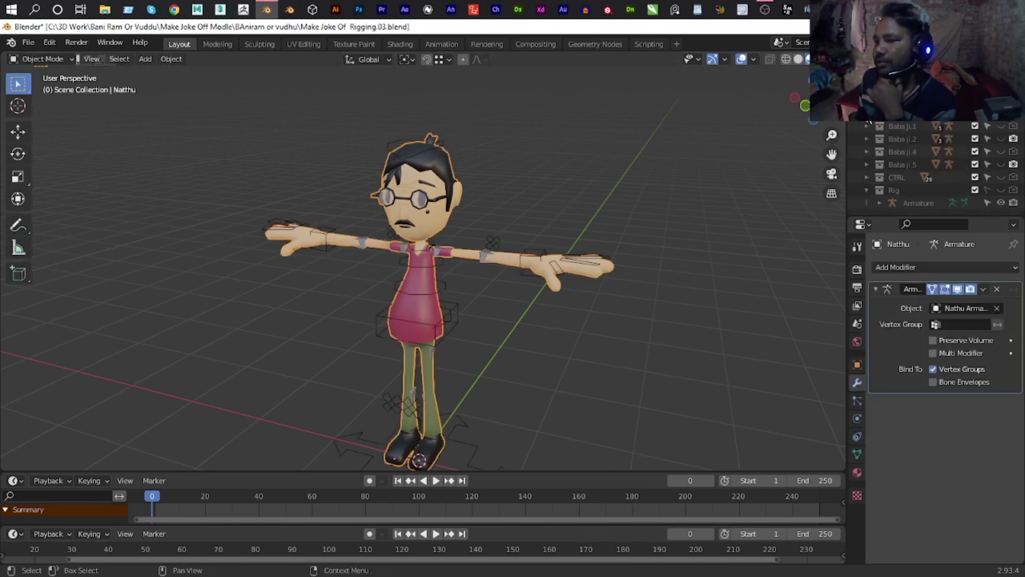
scroll(868, 133, "up", 3)
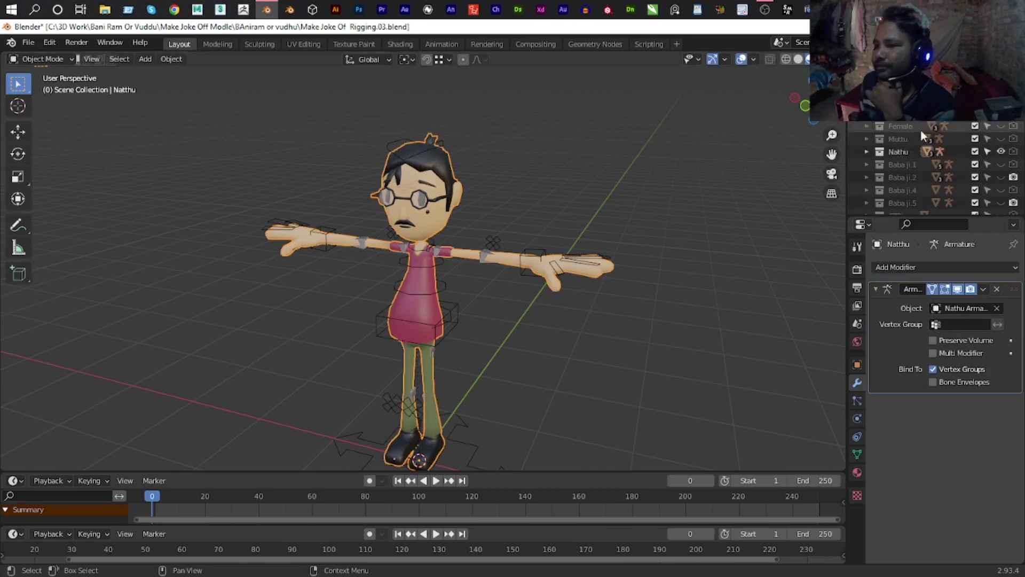
left_click(866, 152)
double_click(899, 148)
scroll(898, 147, "down", 1)
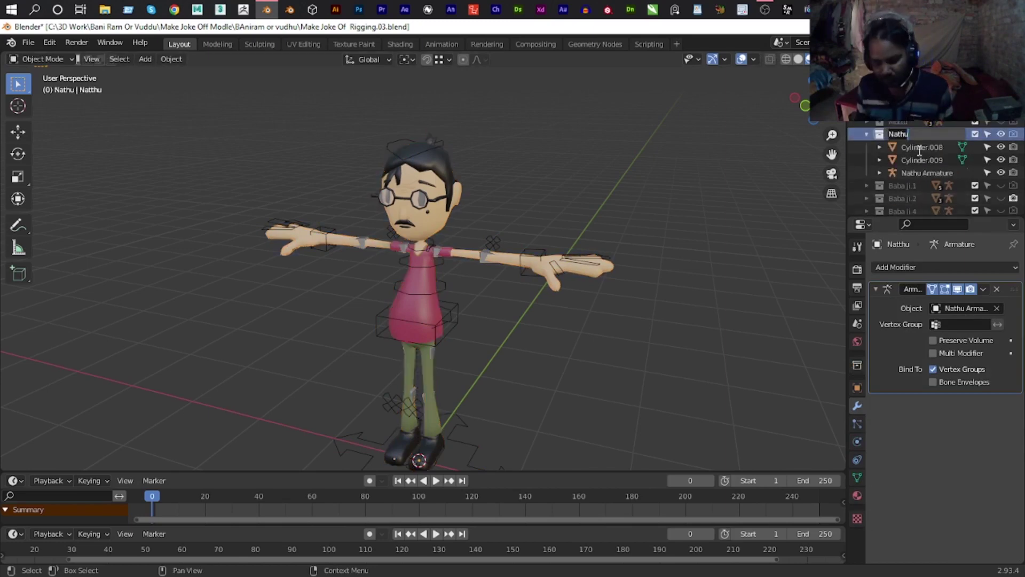
left_click(928, 160)
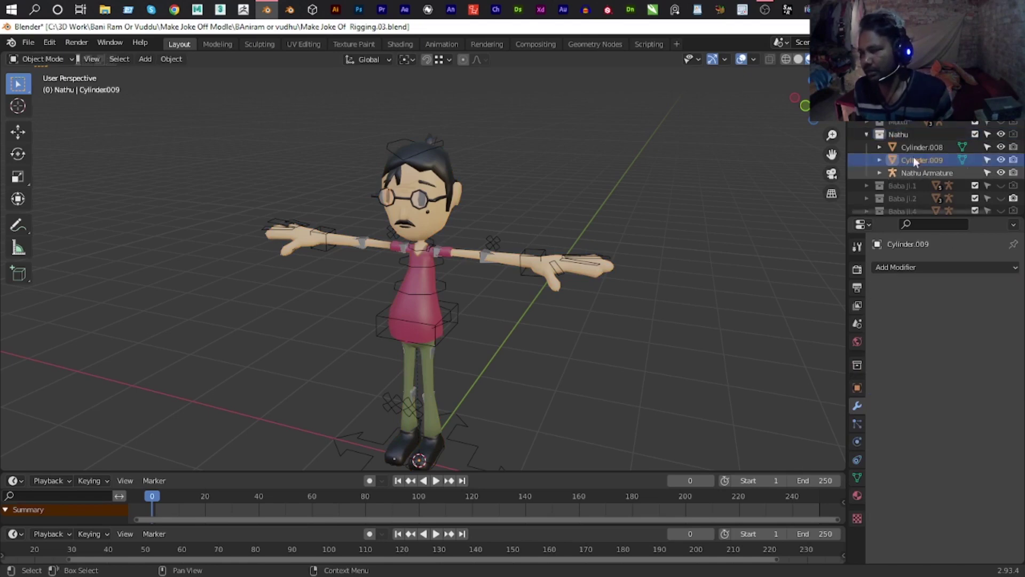
left_click_drag(1002, 148, 1002, 160)
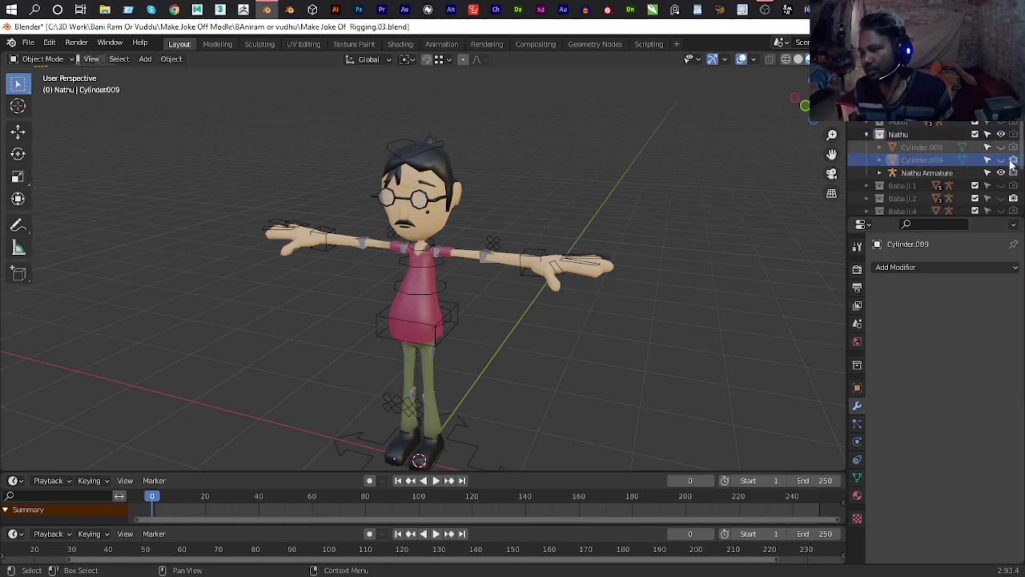
Expand Nathu Armature and select its child Natthu mesh.
left_click(880, 172)
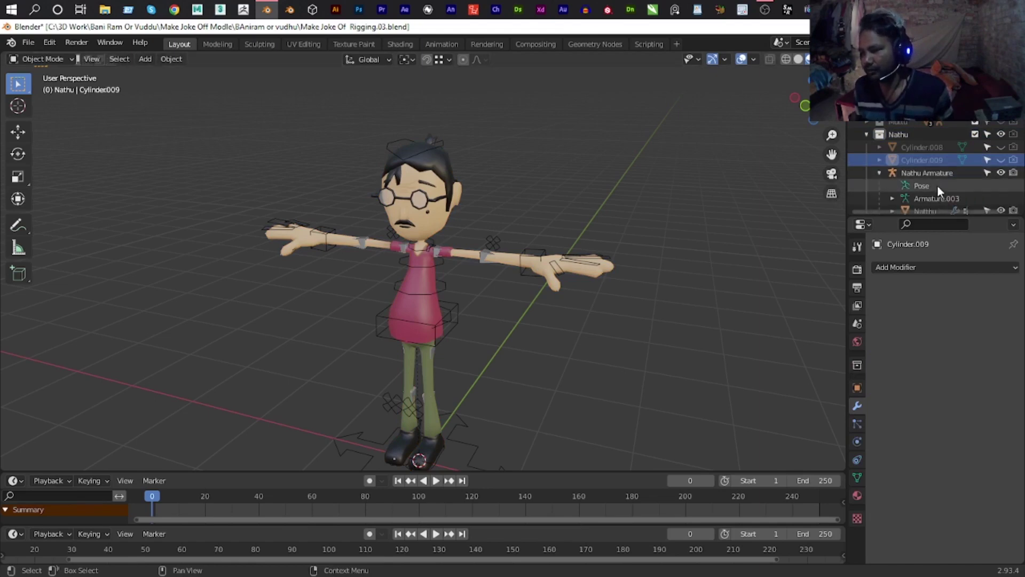
scroll(937, 185, "down", 1)
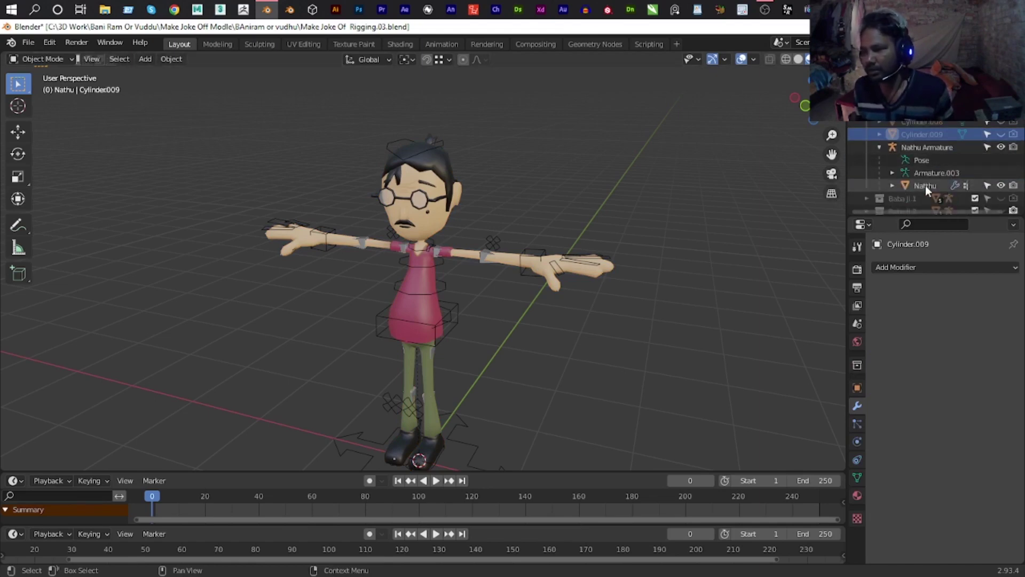
left_click(925, 185)
left_click(1002, 185)
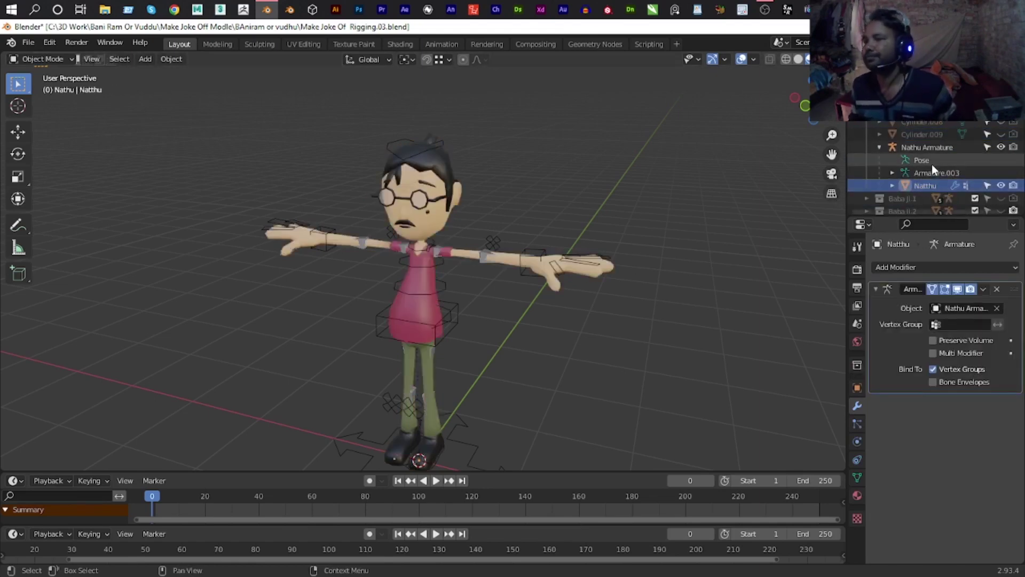
scroll(890, 153, "up", 2)
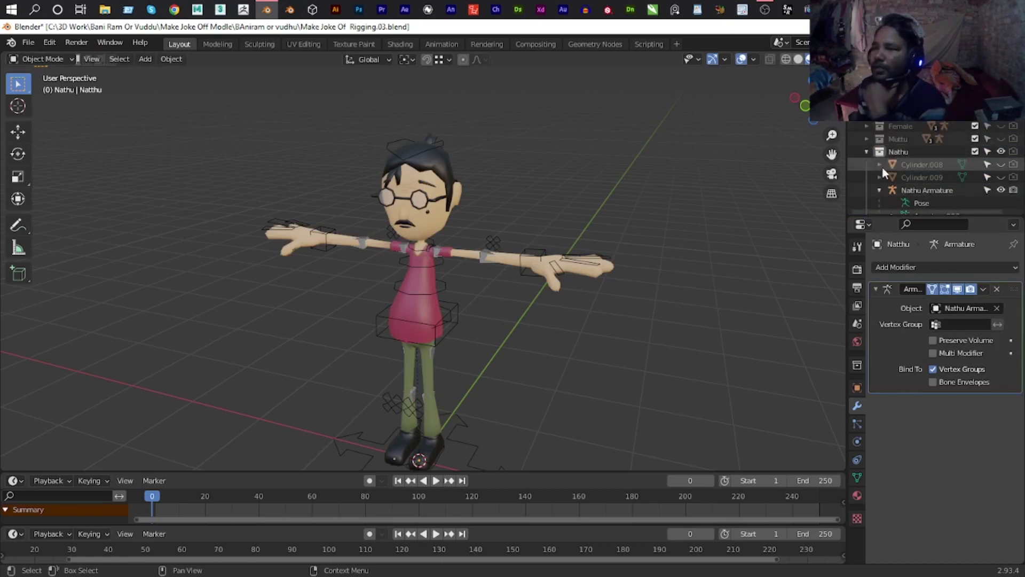
Expand the Muttu collection, hide the Nathu character and show Muttu.
left_click(866, 140)
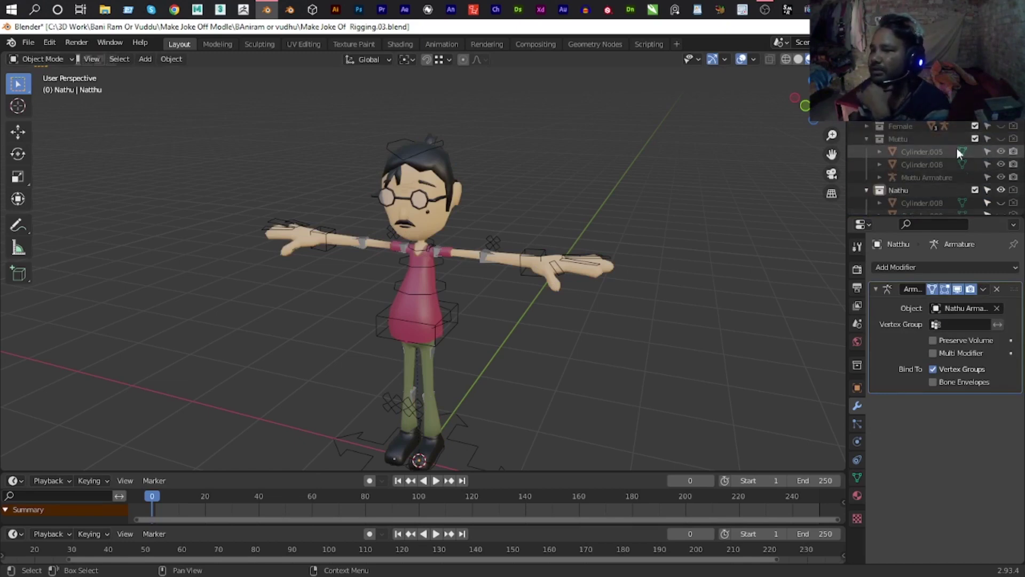
left_click(922, 178)
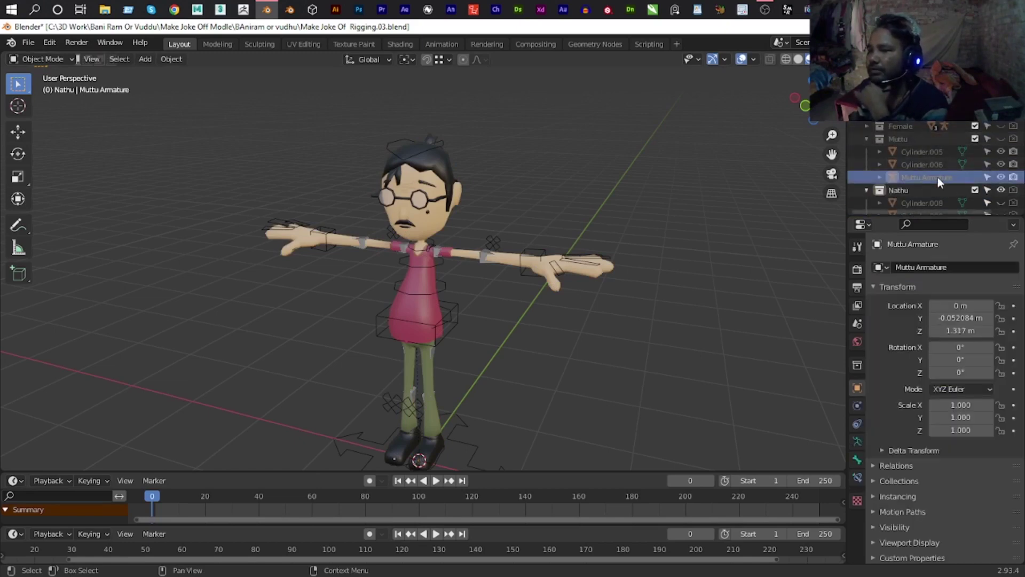
left_click(906, 139)
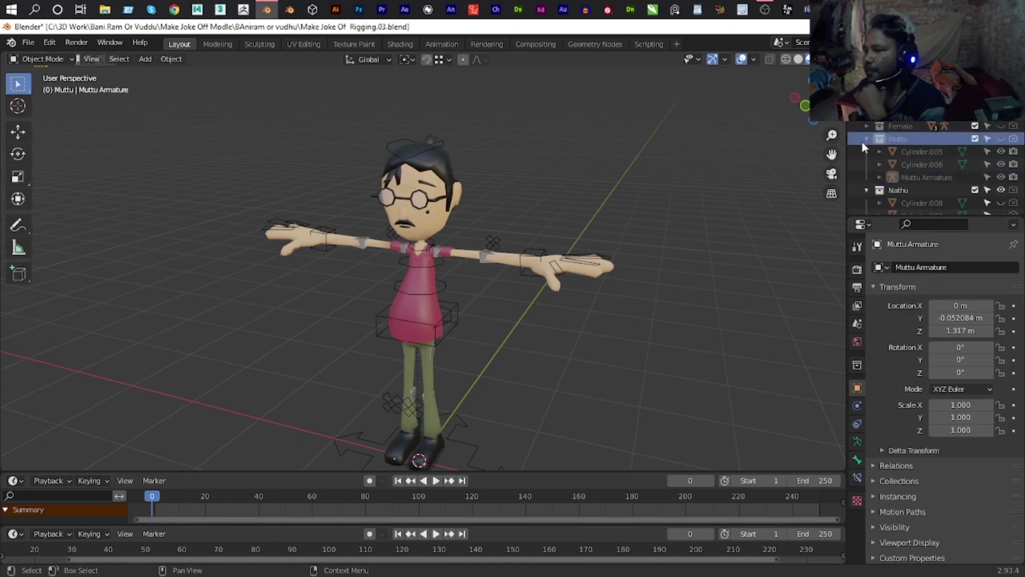
left_click(1001, 190)
left_click(1001, 139)
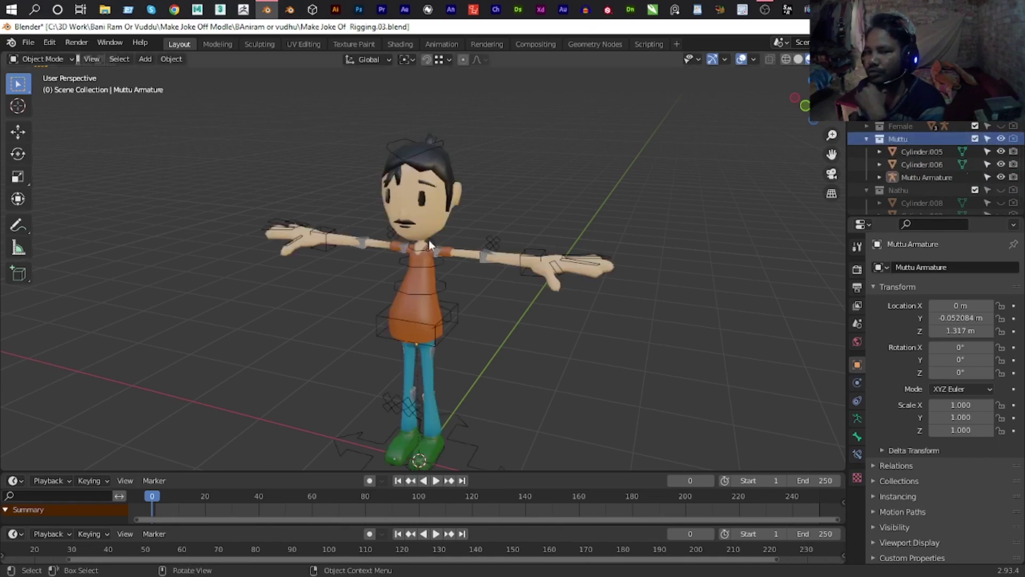
left_click(428, 263)
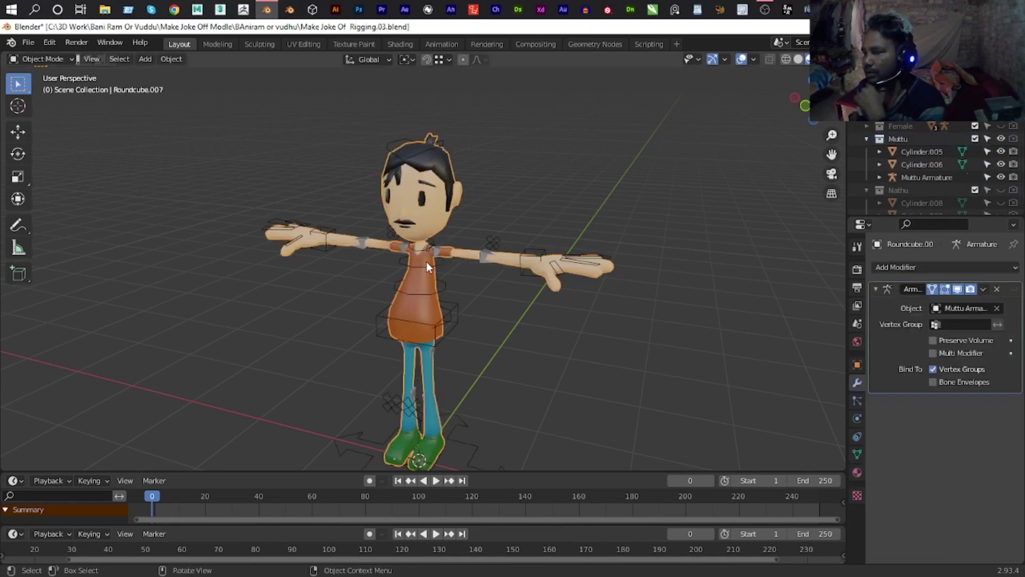
Rename Muttu's body mesh Roundcube.007 to 'Muttu'.
left_click(879, 177)
scroll(929, 153, "down", 2)
double_click(939, 165)
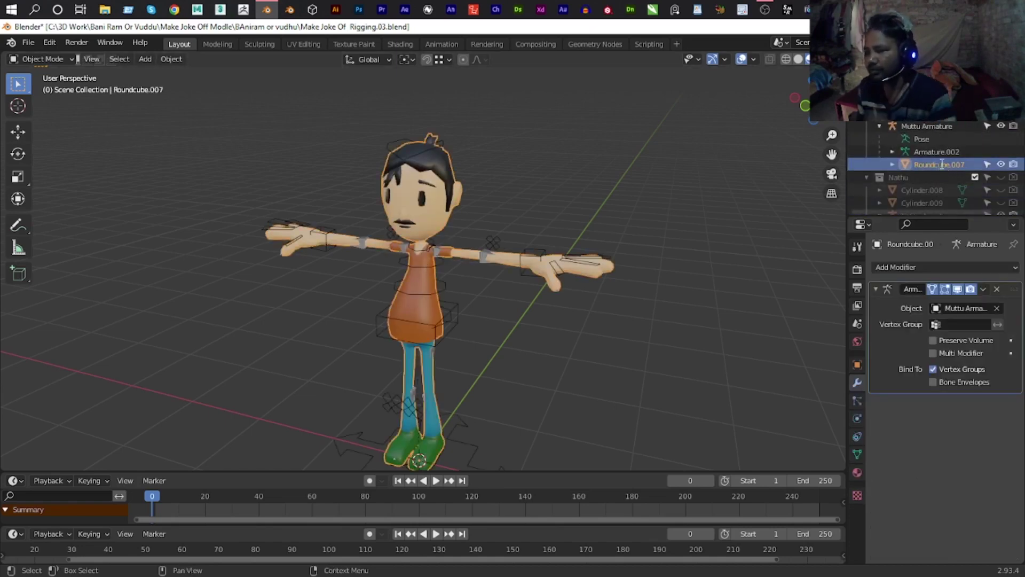
scroll(941, 165, "down", 2)
type("Mut")
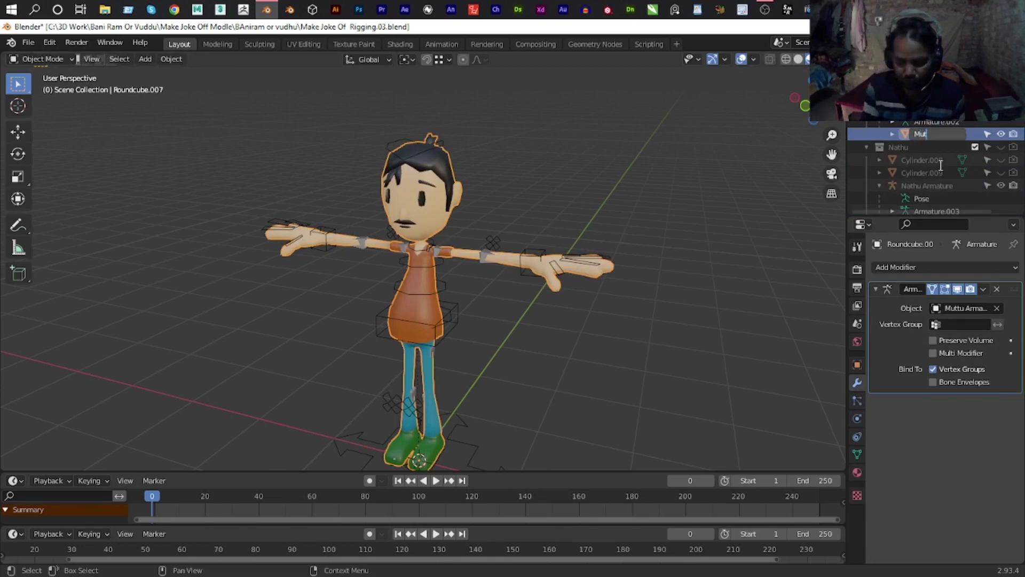
type("tu")
key("Return")
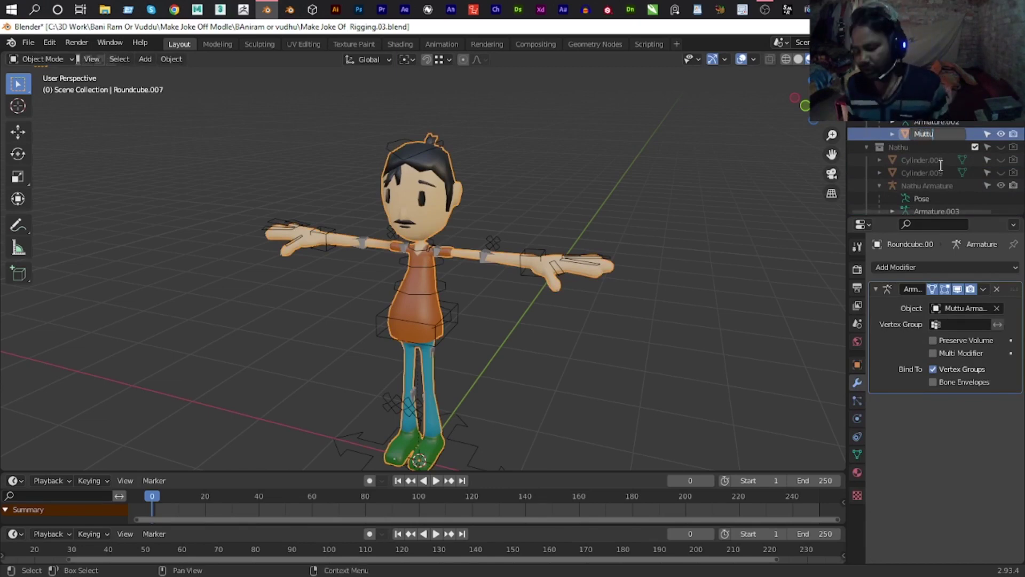
scroll(374, 209, "down", 1)
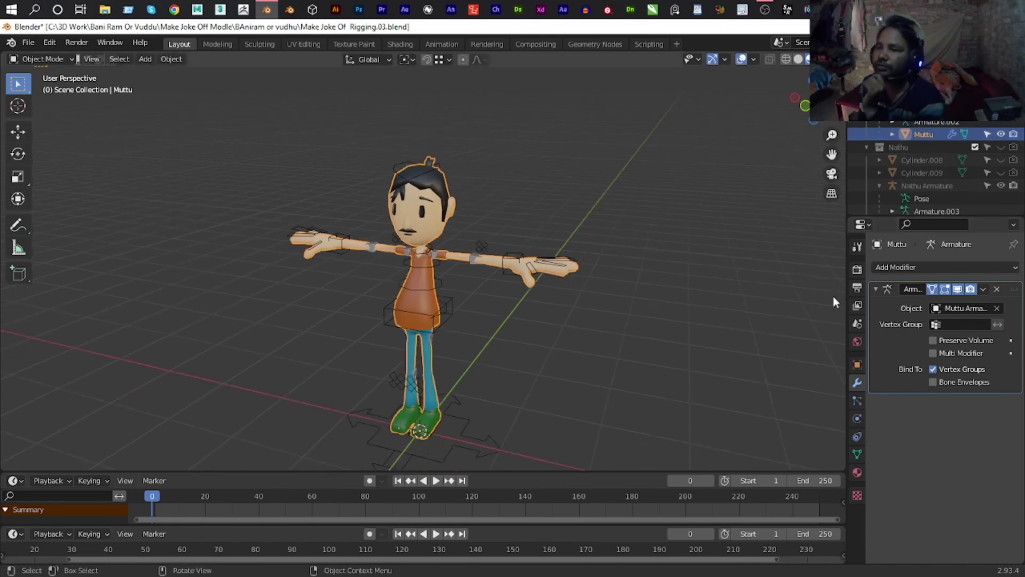
Add a Data Transfer modifier to Muttu and move it above the Armature modifier.
left_click(899, 267)
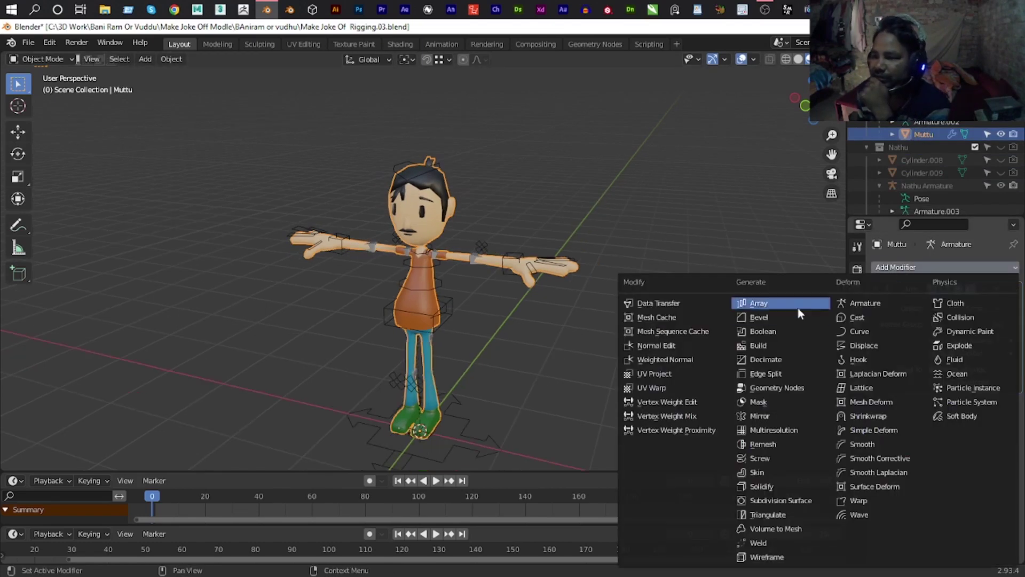
left_click(672, 302)
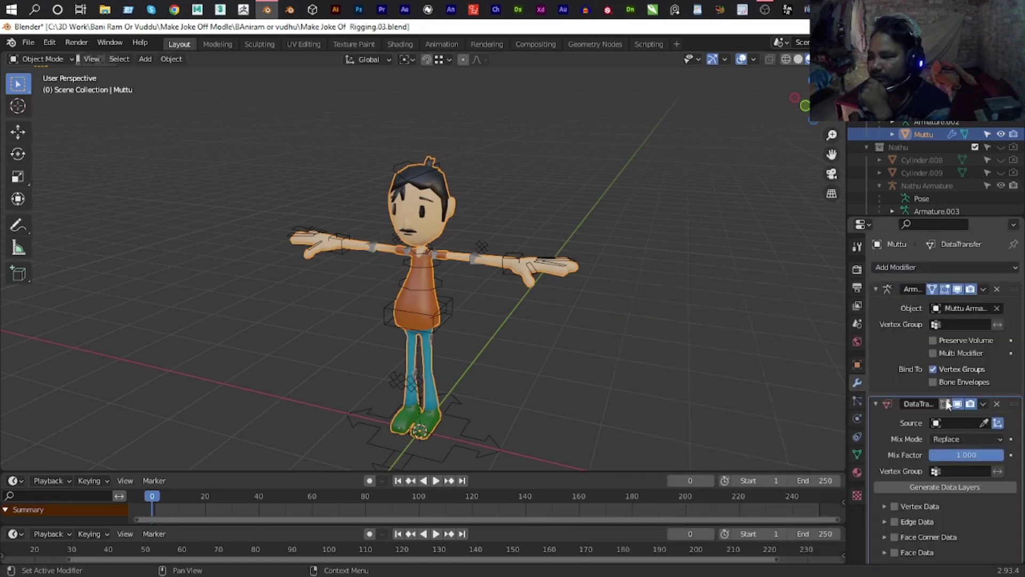
left_click_drag(1010, 404, 1003, 284)
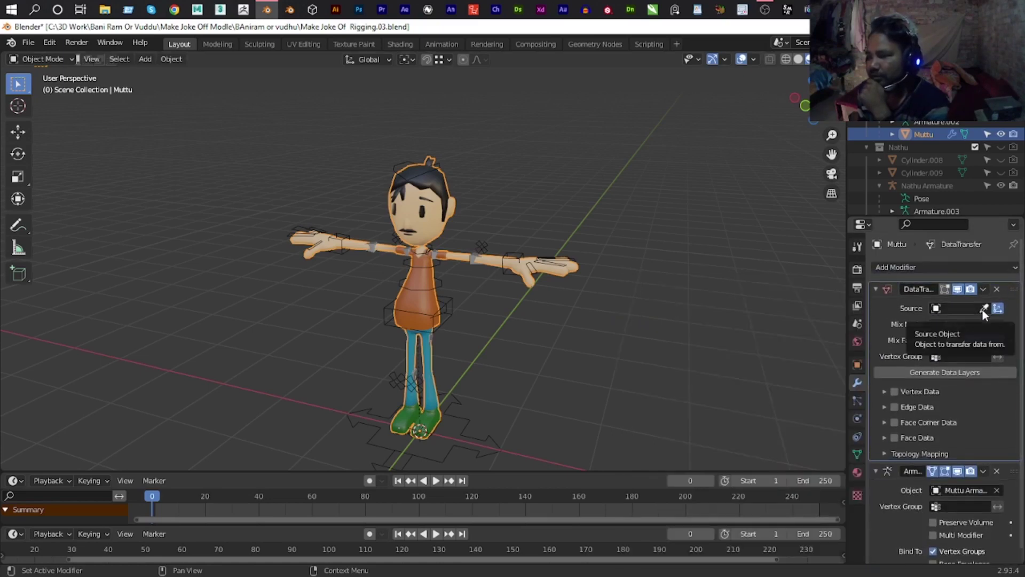
scroll(928, 171, "down", 4)
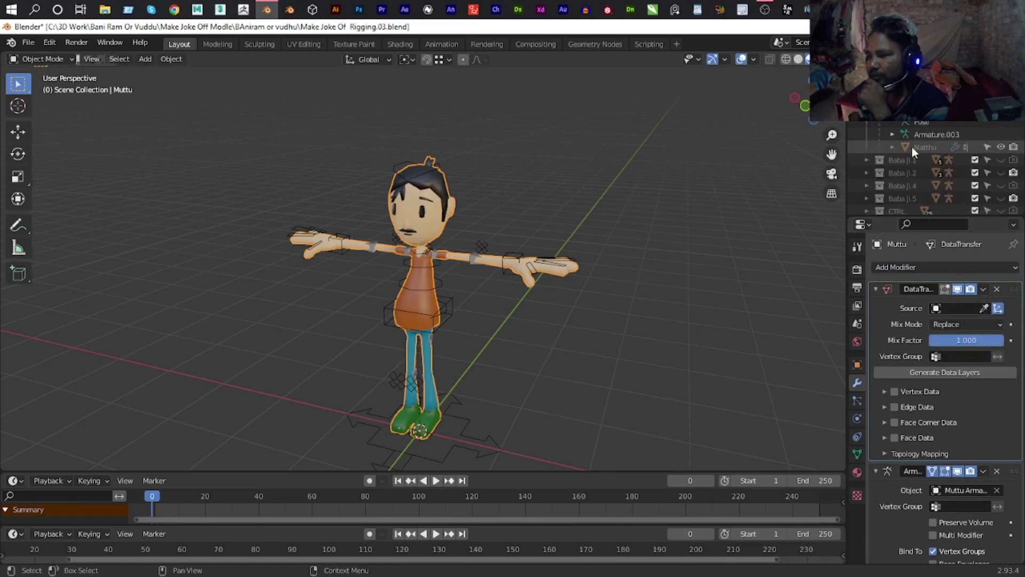
Set Natthu as source, enable vertex data with generated data layers, and apply the modifier.
left_click(984, 309)
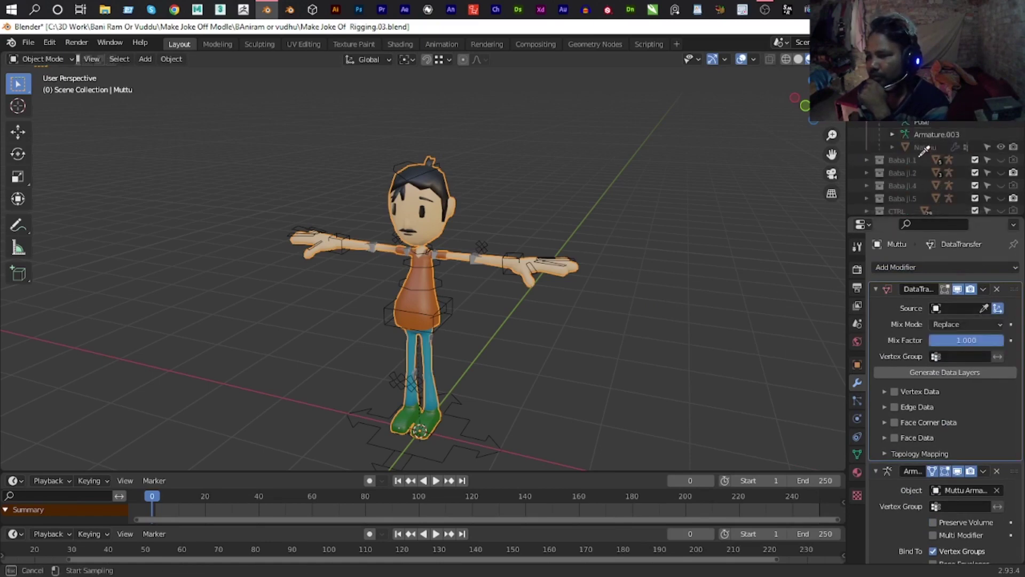
left_click(924, 147)
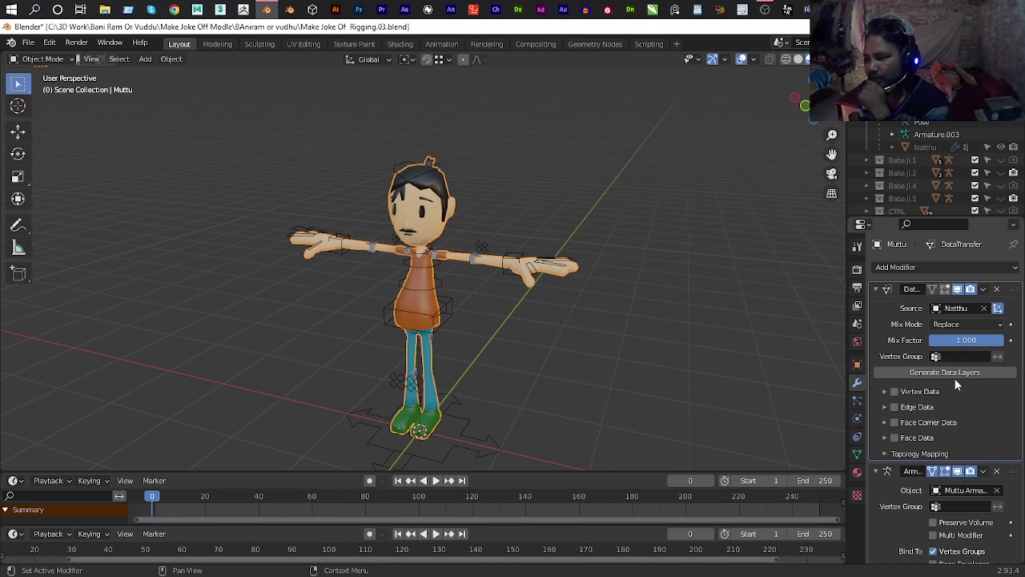
left_click(895, 392)
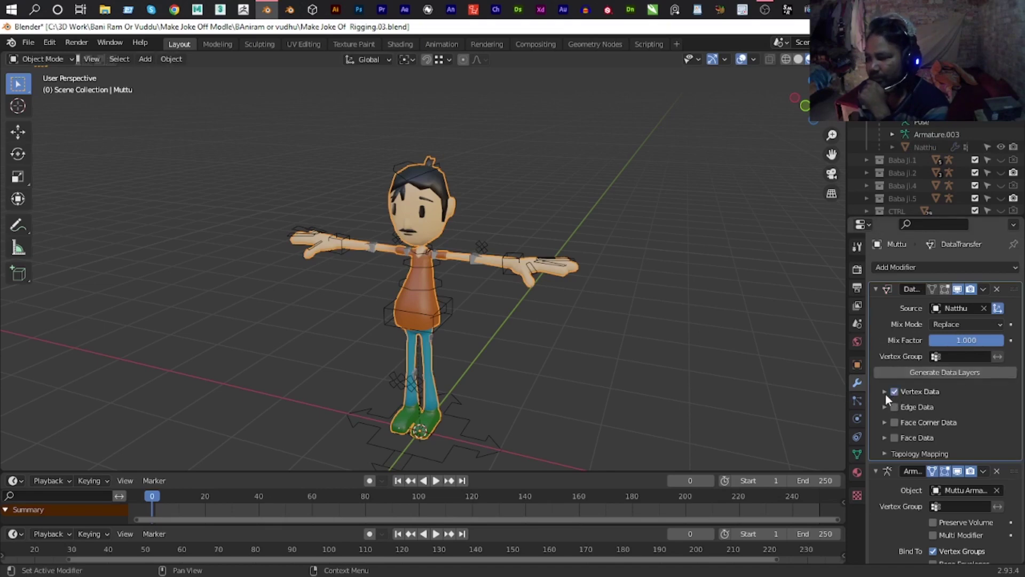
left_click(947, 371)
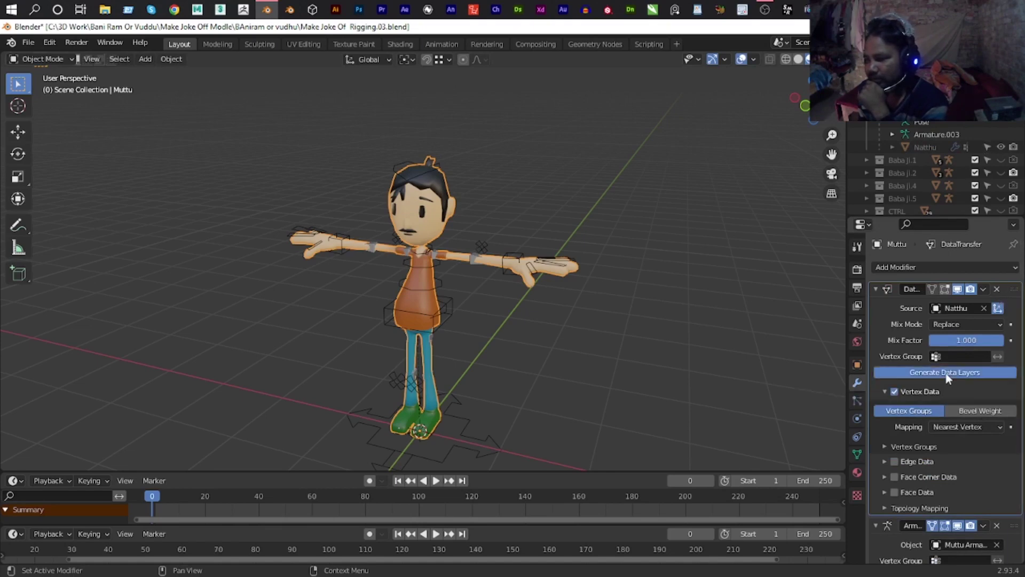
left_click(981, 289)
left_click(954, 302)
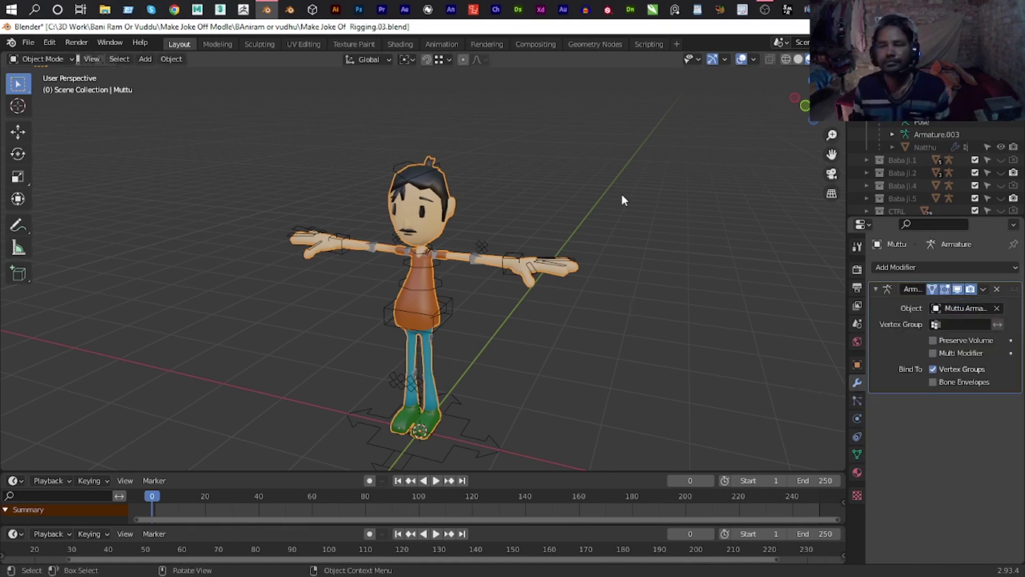
middle_click_drag(590, 223, 529, 252)
Put the Muttu Armature in Pose Mode and bring the left arm and hand into view.
left_click(581, 245)
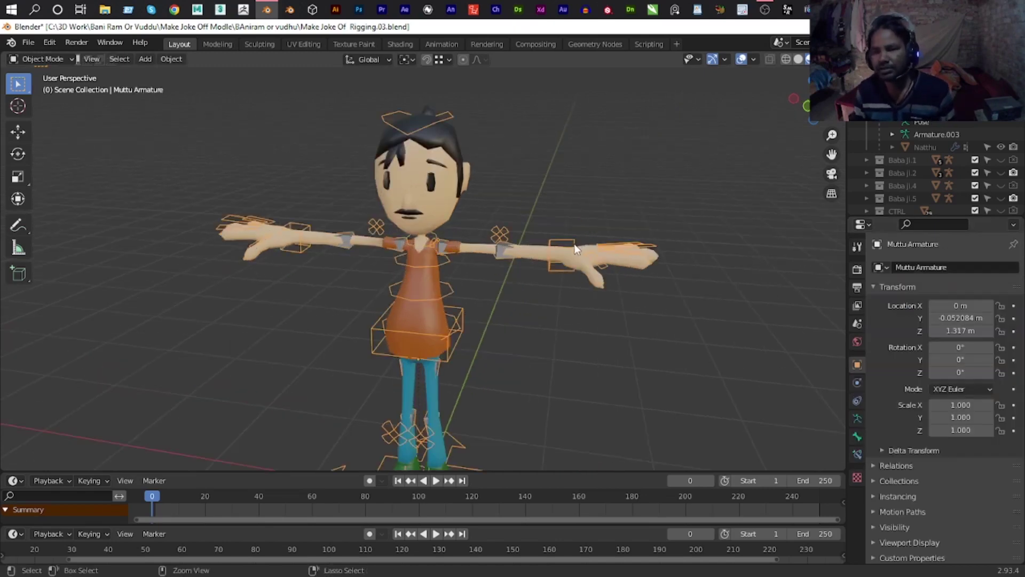
key("ctrl+Tab")
left_click(585, 250)
key("g")
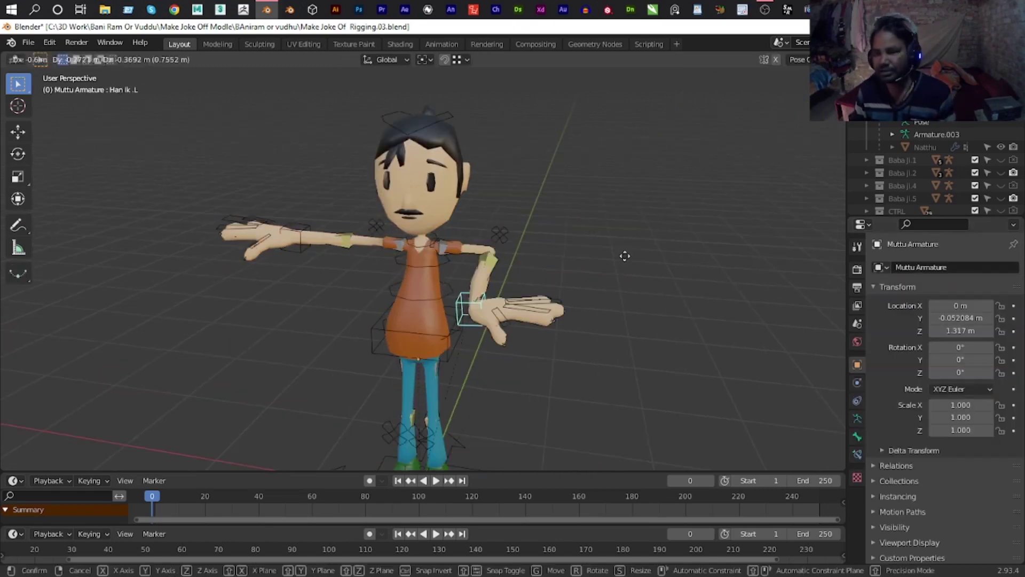
key("Escape")
scroll(747, 257, "up", 5)
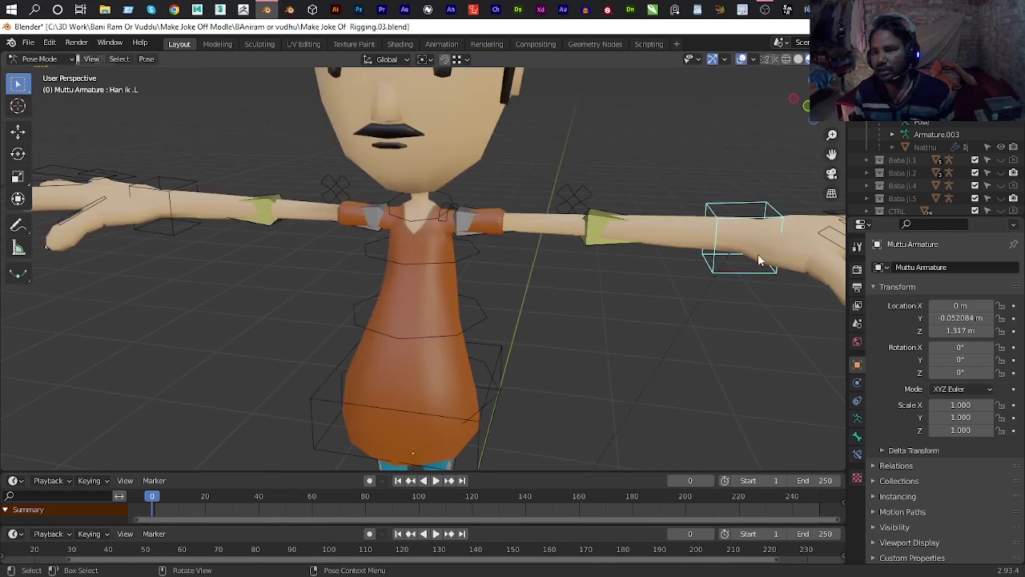
middle_click_drag(734, 267, 550, 270, "shift")
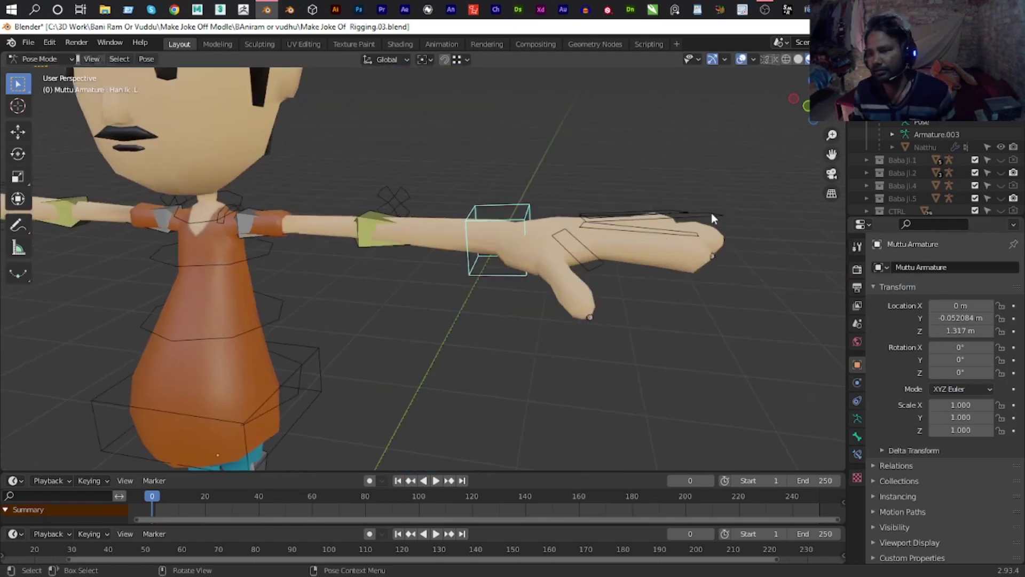
Curl the left pinky by scaling FingerPnky CTRL.L and rotating it on global Y.
left_click(712, 214)
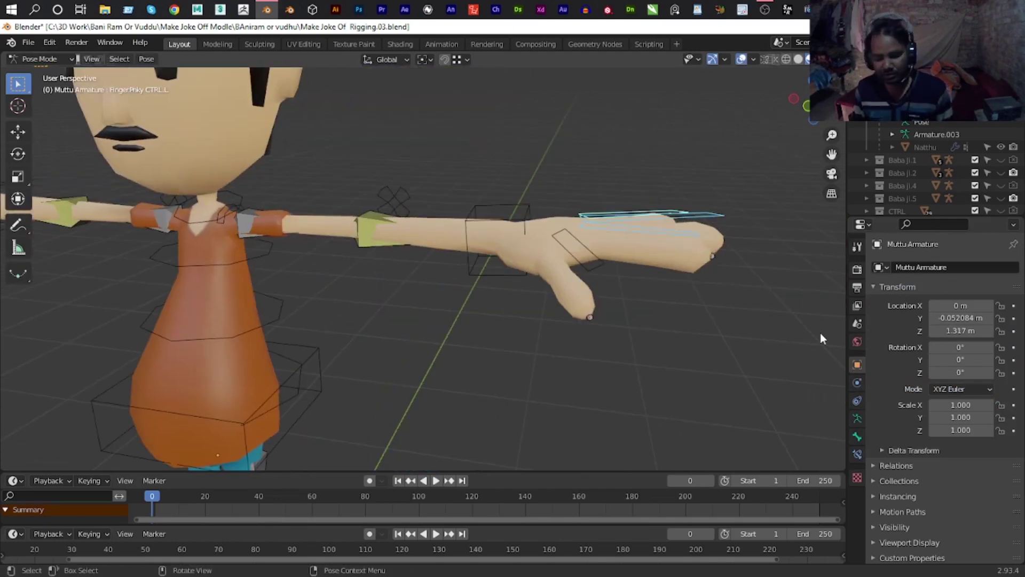
key("s")
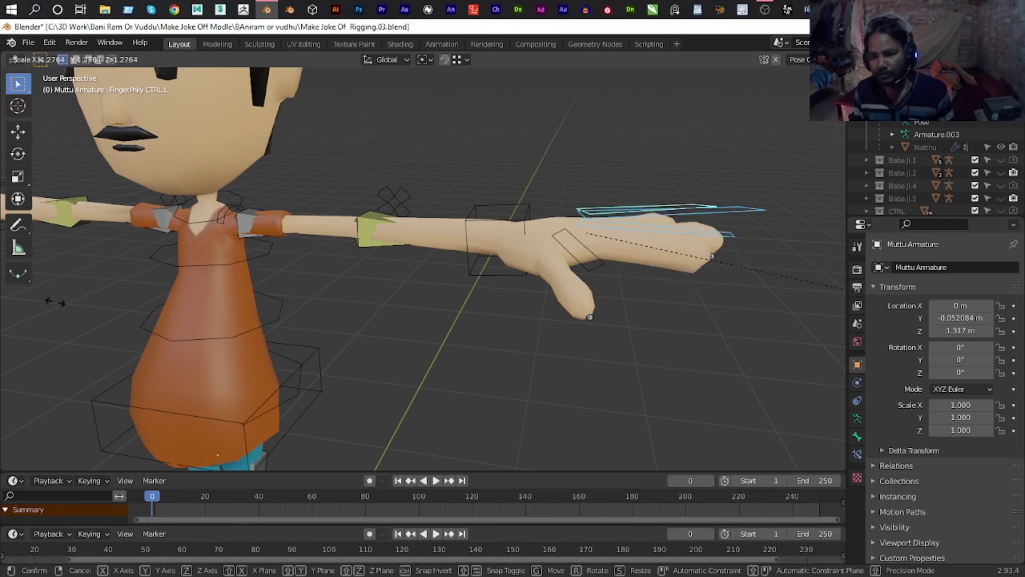
left_click(720, 280)
key("r")
key("y")
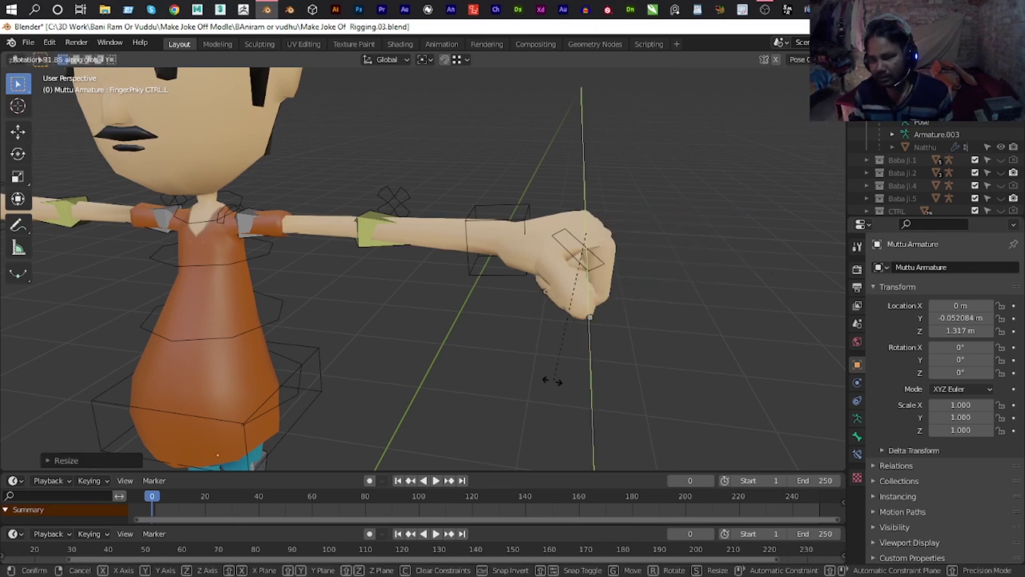
left_click(537, 374)
Inspect the curled hand from around, then undo to straighten the fingers.
mouse_move(660, 222)
middle_mouse_down()
mouse_move(508, 223)
mouse_move(743, 215)
mouse_move(525, 286)
middle_mouse_up()
scroll(742, 215, "up", 3)
scroll(740, 217, "up", 3)
scroll(731, 218, "down", 5)
scroll(525, 286, "up", 3)
scroll(523, 287, "up", 2)
scroll(550, 287, "down", 2)
scroll(548, 285, "down", 2)
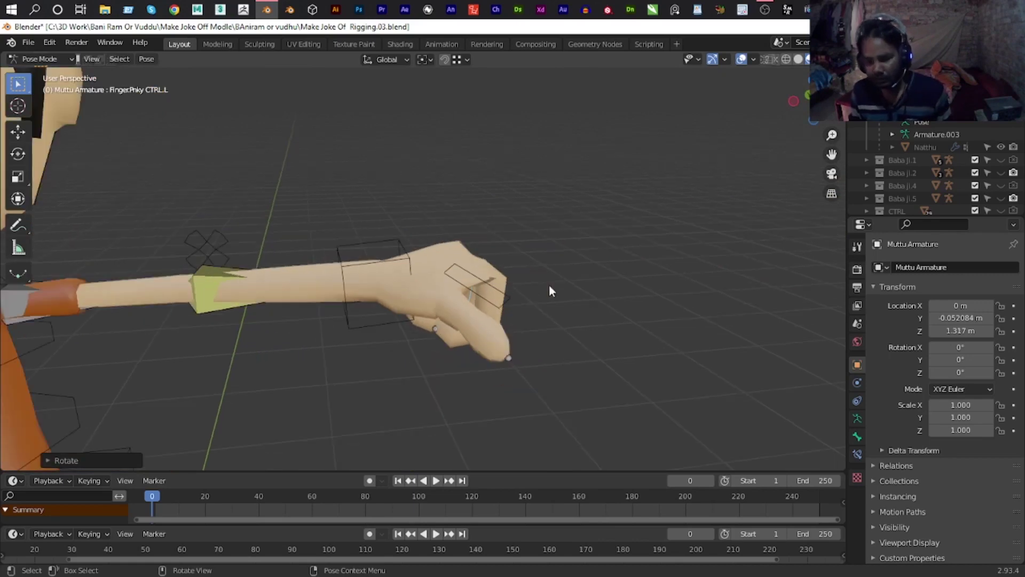
key("ctrl+a")
key("Escape")
key("ctrl+z")
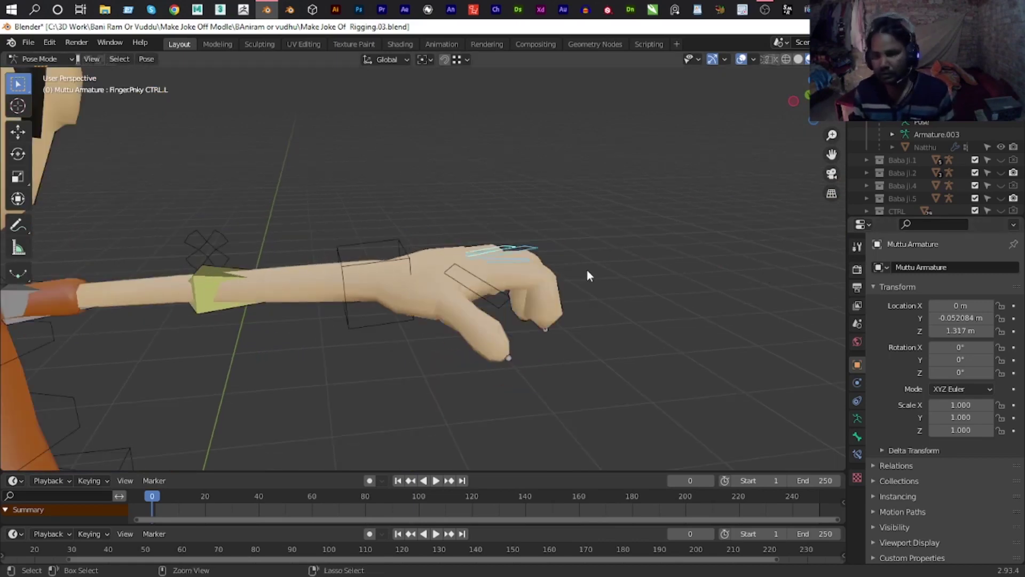
Curl the fingers again by scaling and rotating the finger control.
mouse_move(569, 265)
middle_mouse_down()
mouse_move(556, 293)
mouse_move(572, 288)
middle_mouse_up()
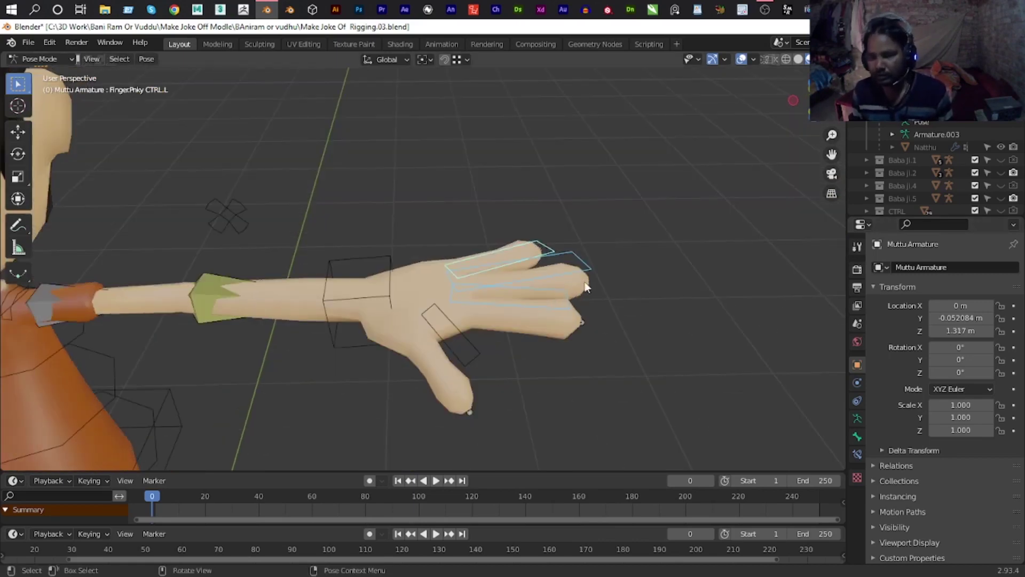
key("s")
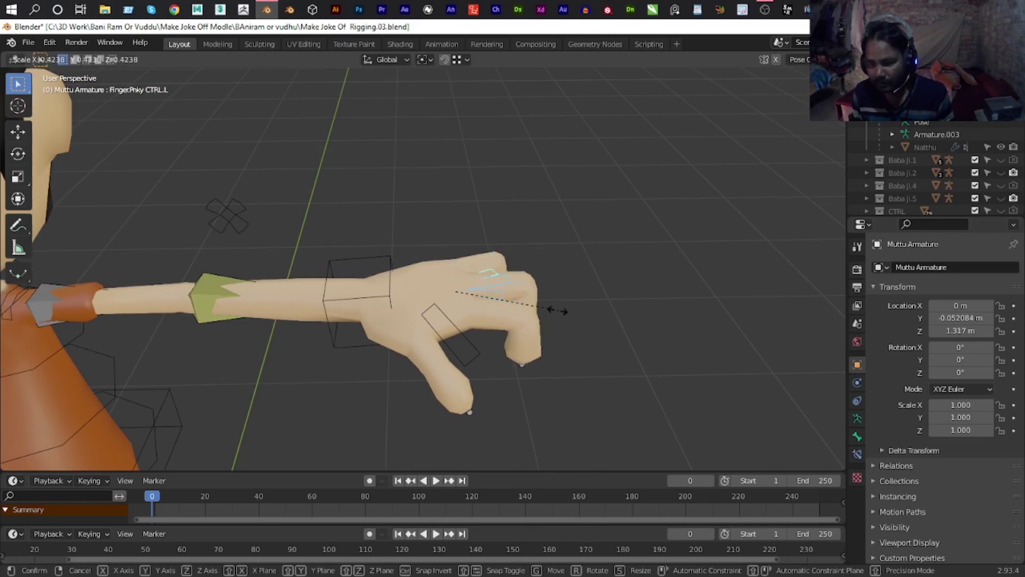
left_click(606, 299)
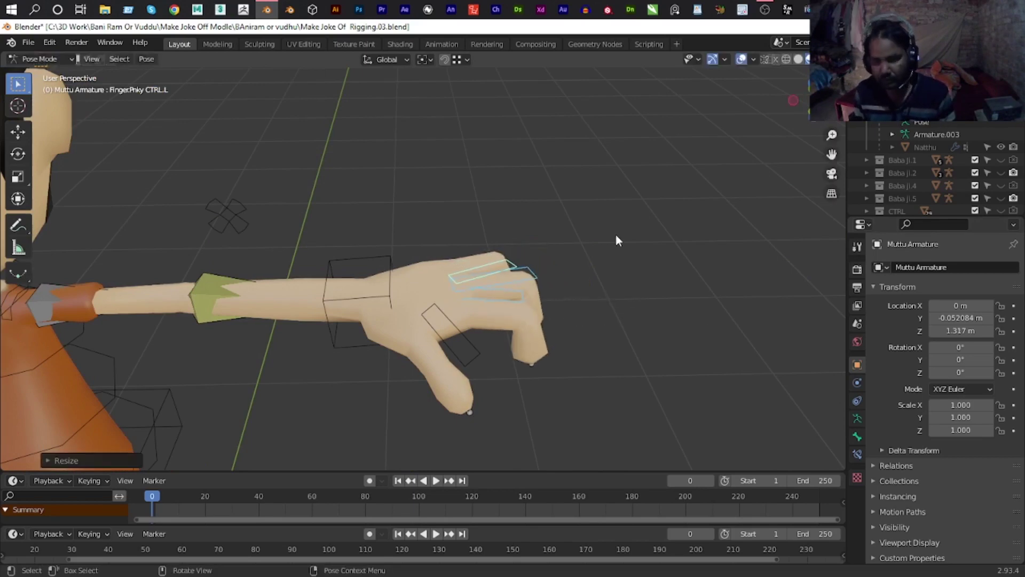
middle_click_drag(616, 235, 582, 256)
key("r")
left_click(467, 387)
mouse_move(473, 326)
middle_mouse_down()
mouse_move(428, 319)
mouse_move(467, 306)
mouse_move(488, 279)
middle_mouse_up()
scroll(488, 279, "up", 3)
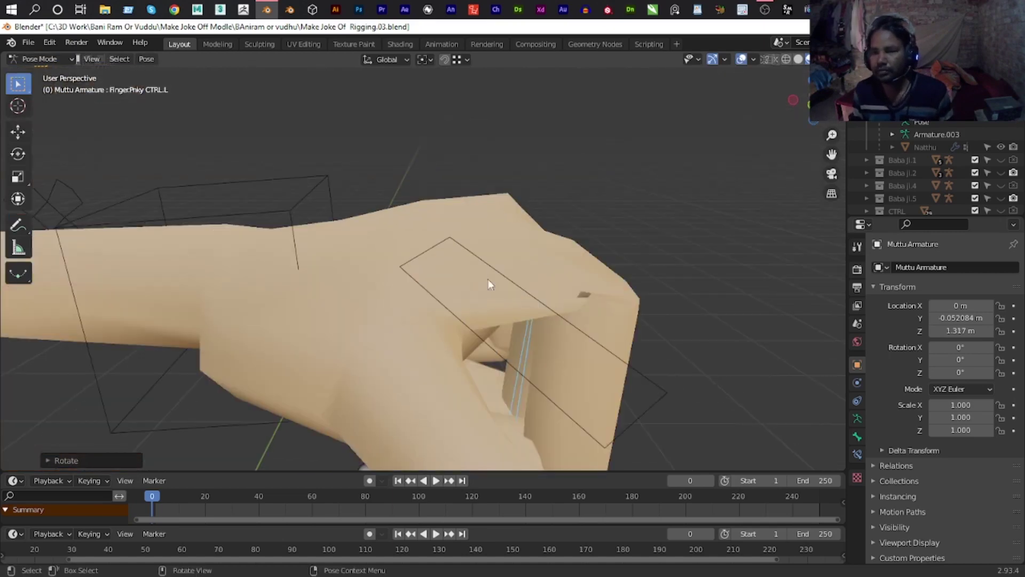
Leave Pose Mode and put Muttu's body mesh into Edit Mode.
key("ctrl+Tab")
left_click(499, 251)
key("Tab")
mouse_move(532, 269)
middle_mouse_down()
mouse_move(543, 262)
mouse_move(384, 271)
mouse_move(387, 367)
middle_mouse_up()
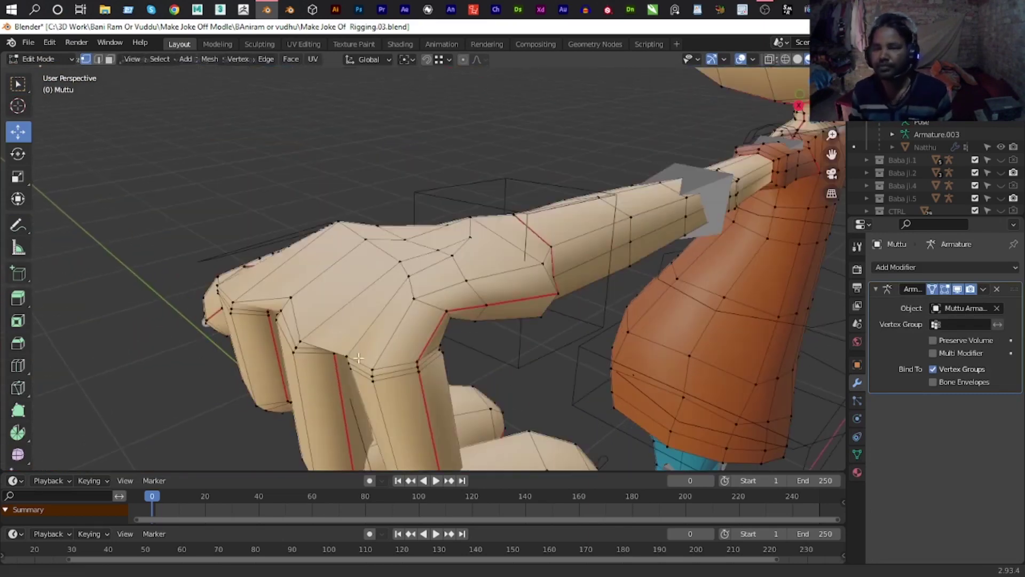
Select edge loops across the left hand's finger base and palm.
left_click(333, 358, "alt")
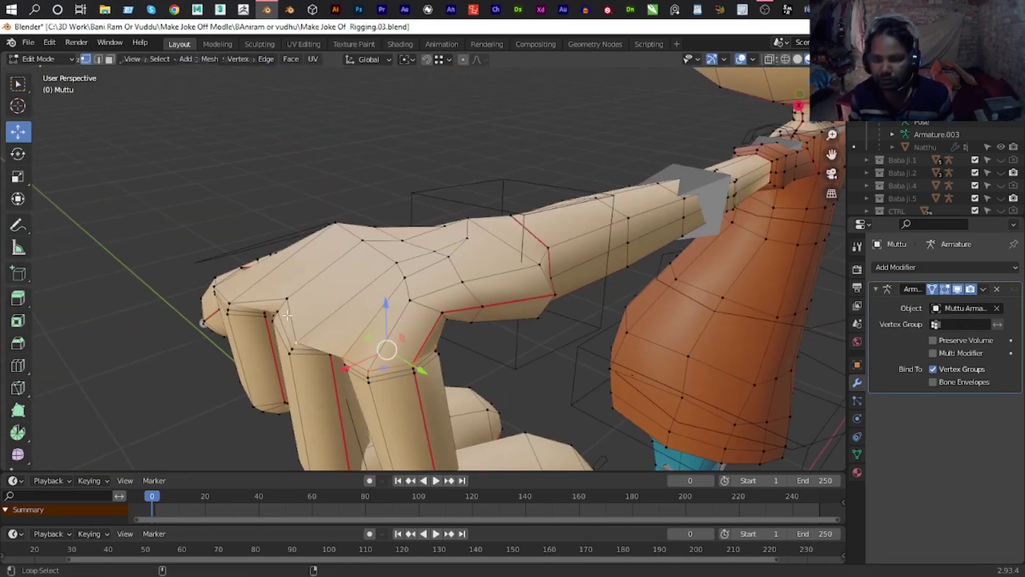
left_click(224, 297, "alt+shift")
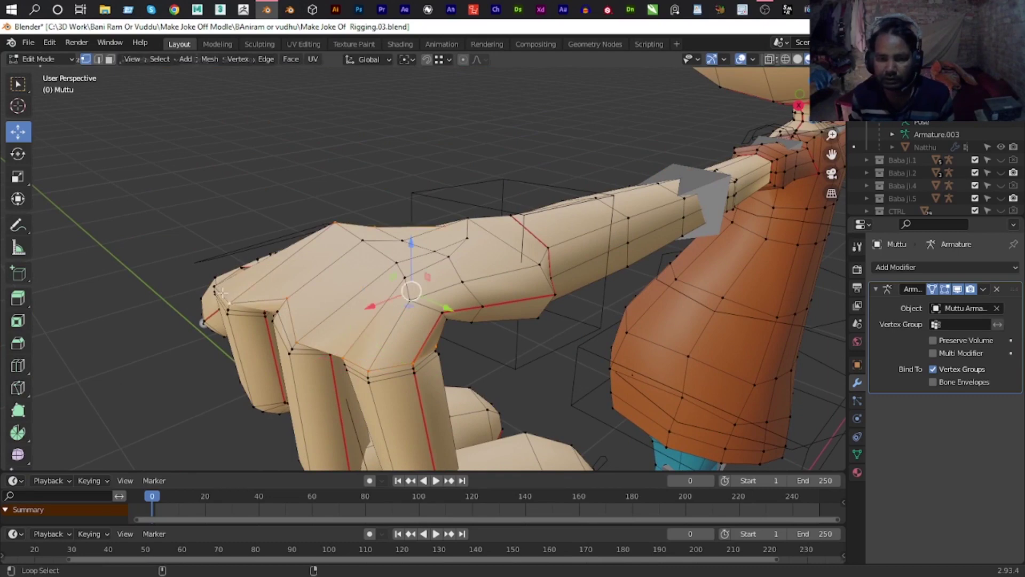
middle_click_drag(280, 291, 244, 323)
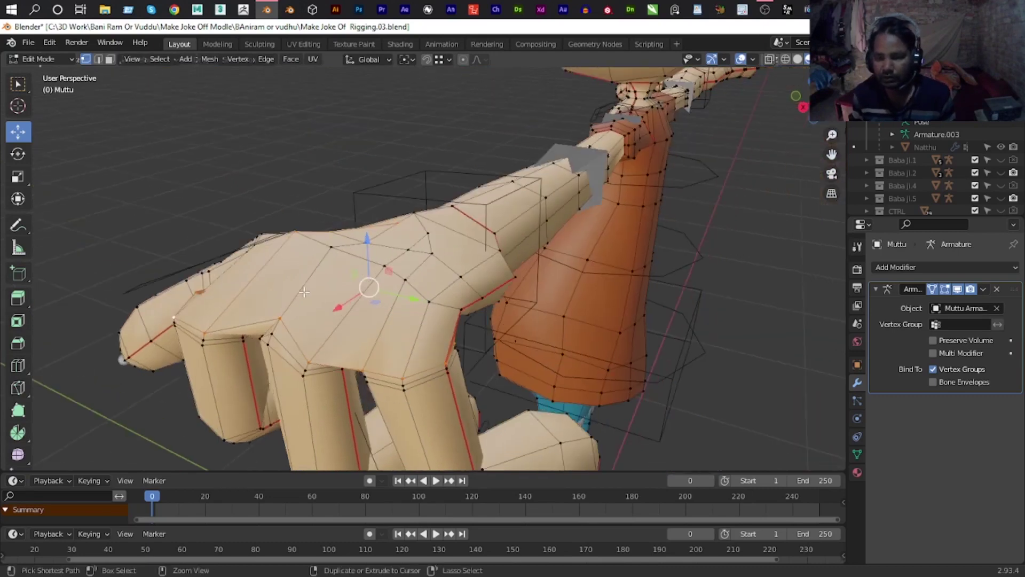
left_click(243, 323, "alt")
middle_click_drag(181, 309, 227, 435)
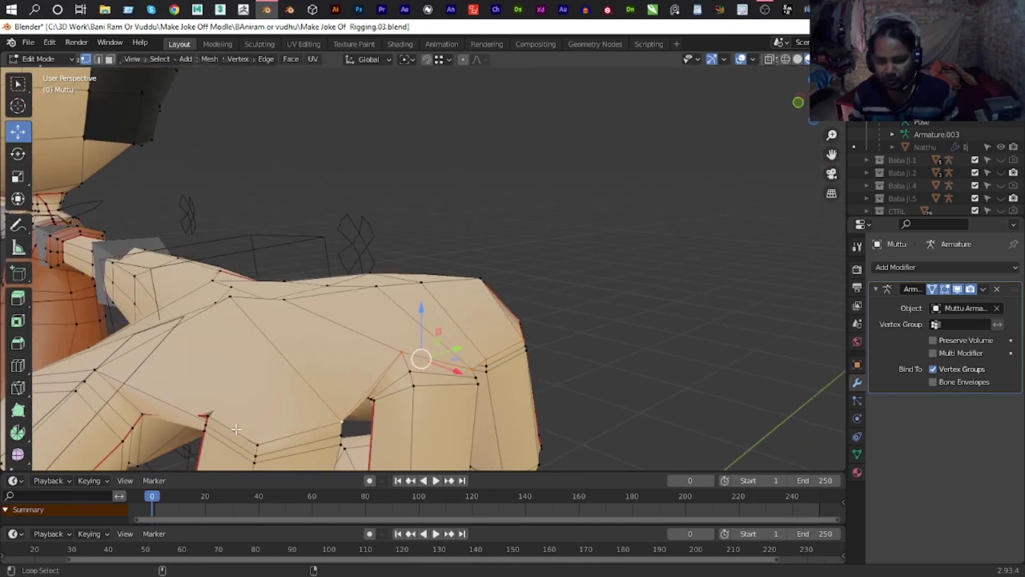
middle_click_drag(236, 428, 481, 235)
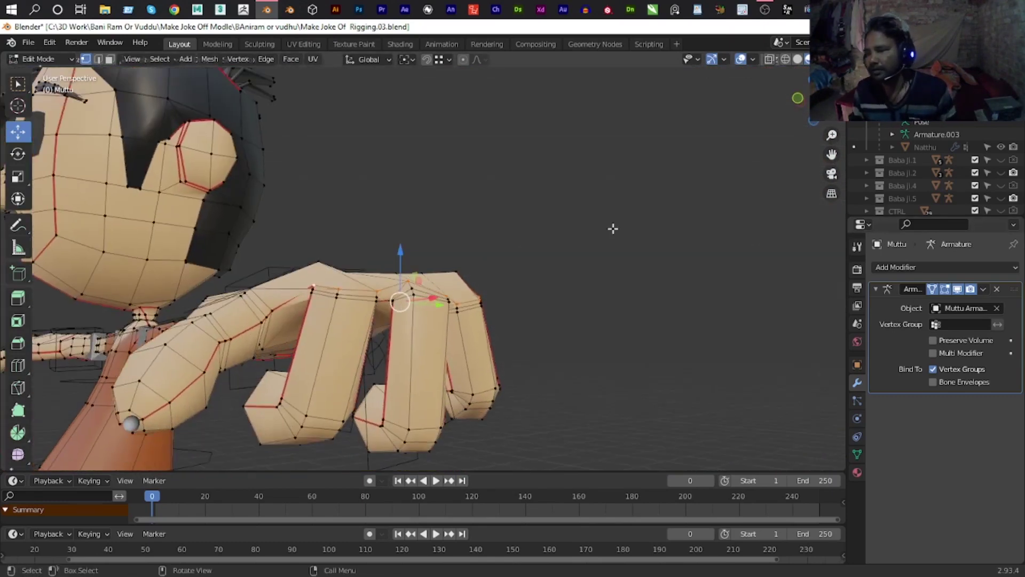
In Vertex Groups, make Hand.L active with an assignment weight of 1.000.
left_click(857, 454)
scroll(908, 334, "up", 3)
scroll(908, 334, "up", 3)
scroll(908, 332, "down", 3)
scroll(939, 347, "down", 3)
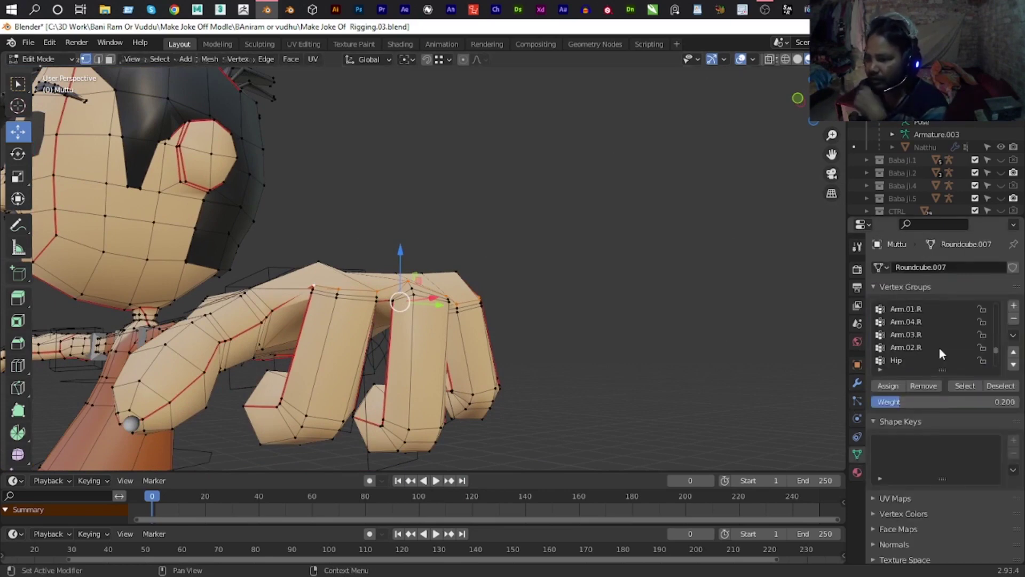
scroll(936, 347, "down", 1)
scroll(934, 346, "up", 3)
scroll(933, 345, "up", 3)
scroll(933, 342, "up", 3)
scroll(935, 346, "up", 1)
scroll(932, 342, "up", 3)
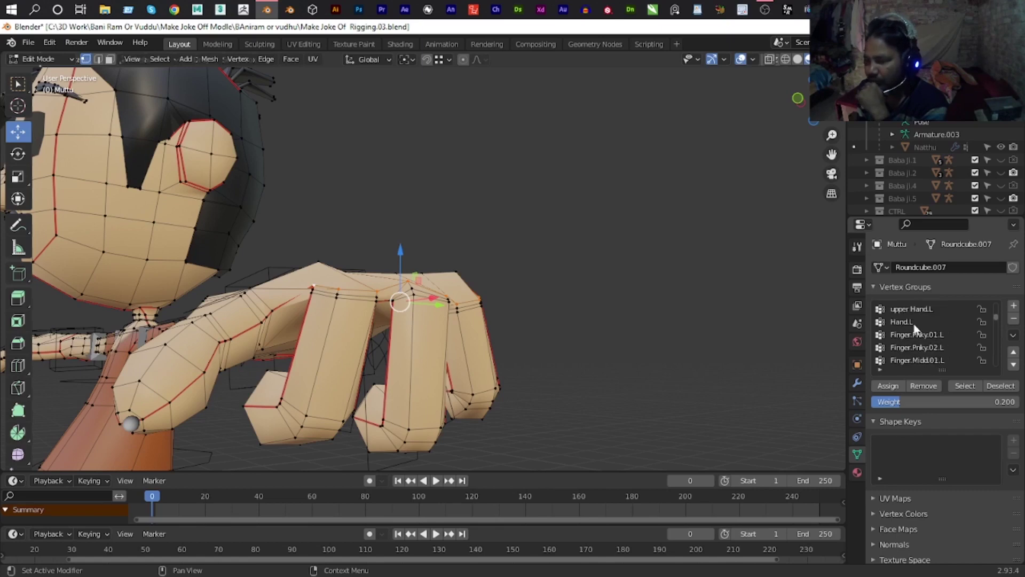
left_click(913, 322)
left_click_drag(901, 396, 1017, 400)
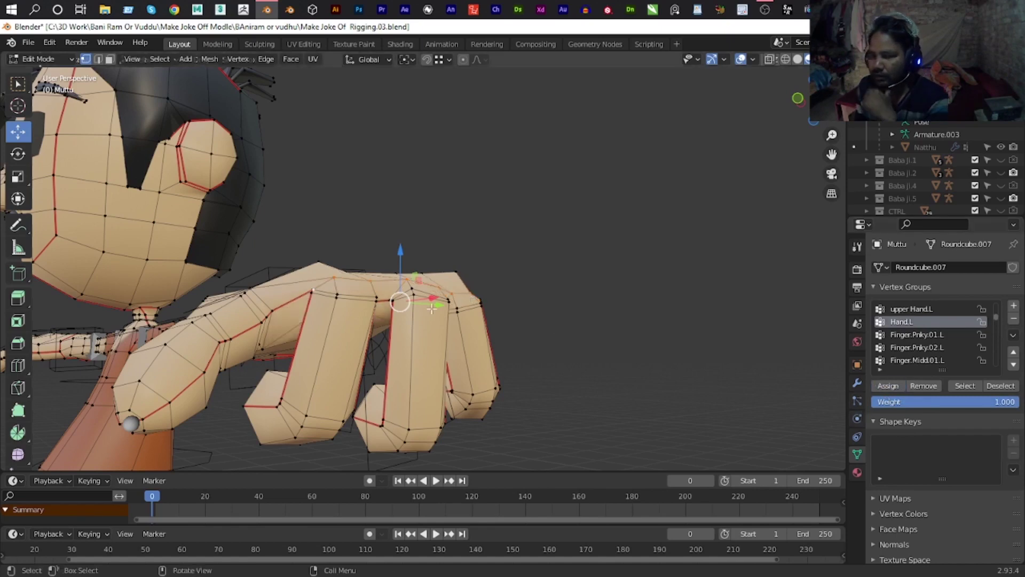
Select the vertices around the knuckles and assign them to Hand.L.
middle_click_drag(550, 324, 398, 303)
scroll(398, 303, "up", 3)
left_click(406, 297)
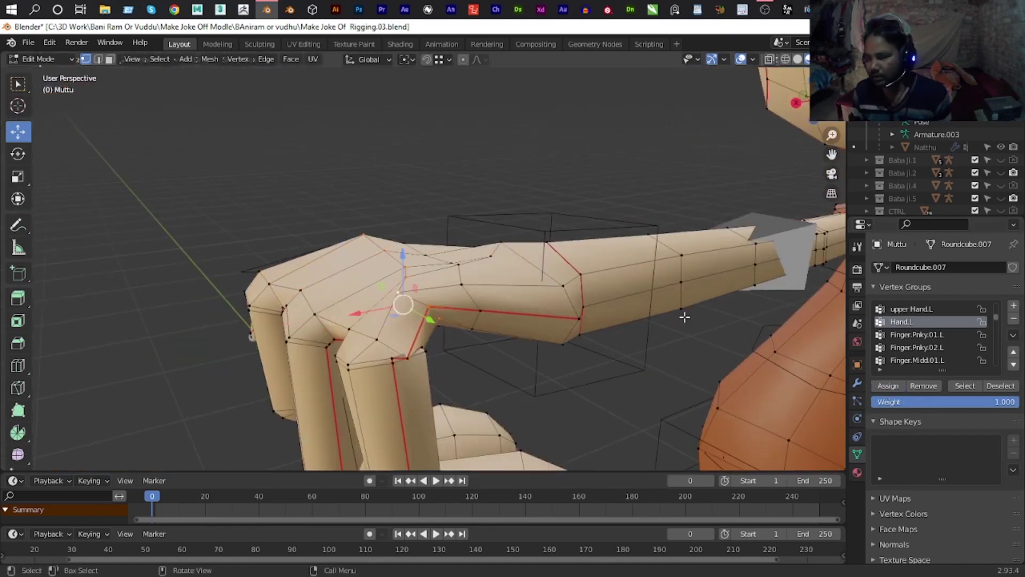
left_click(890, 385)
middle_click_drag(384, 368, 367, 365)
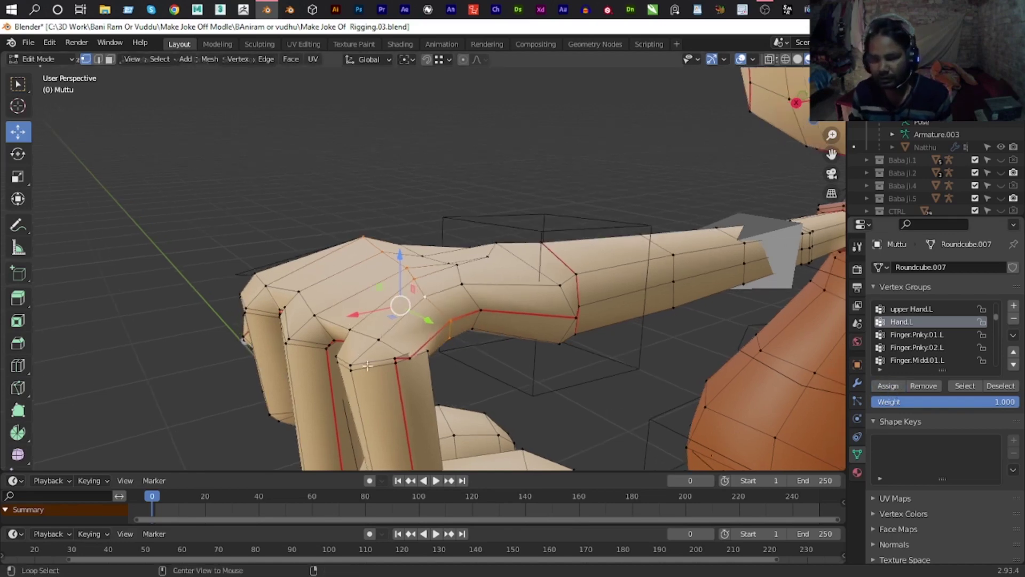
scroll(279, 318, "down", 3)
mouse_move(280, 318)
middle_mouse_down()
mouse_move(360, 319)
mouse_move(294, 333)
middle_mouse_up()
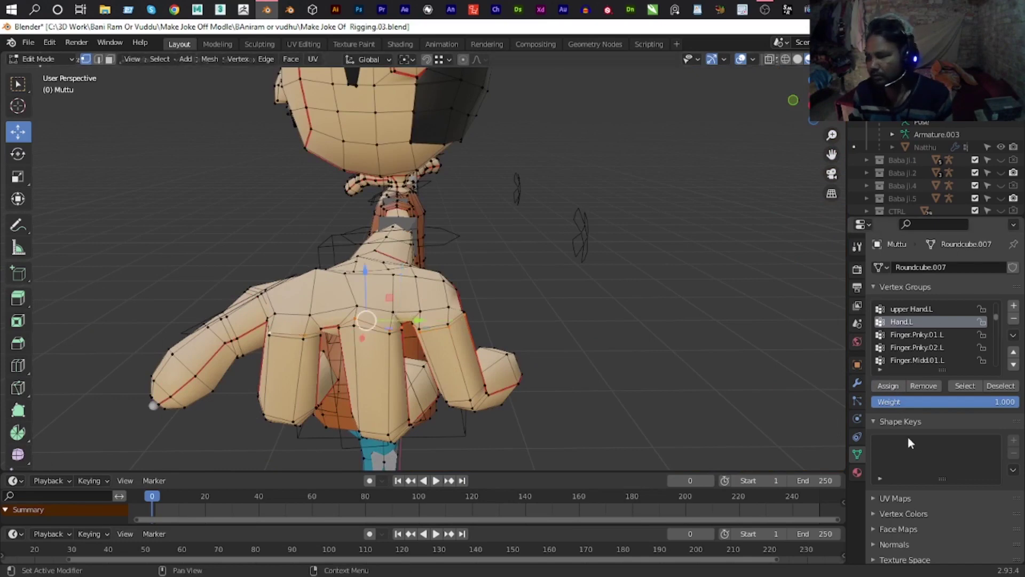
left_click(890, 385)
Assign two more edge loops on the hand to Hand.L.
middle_click_drag(558, 352, 466, 337)
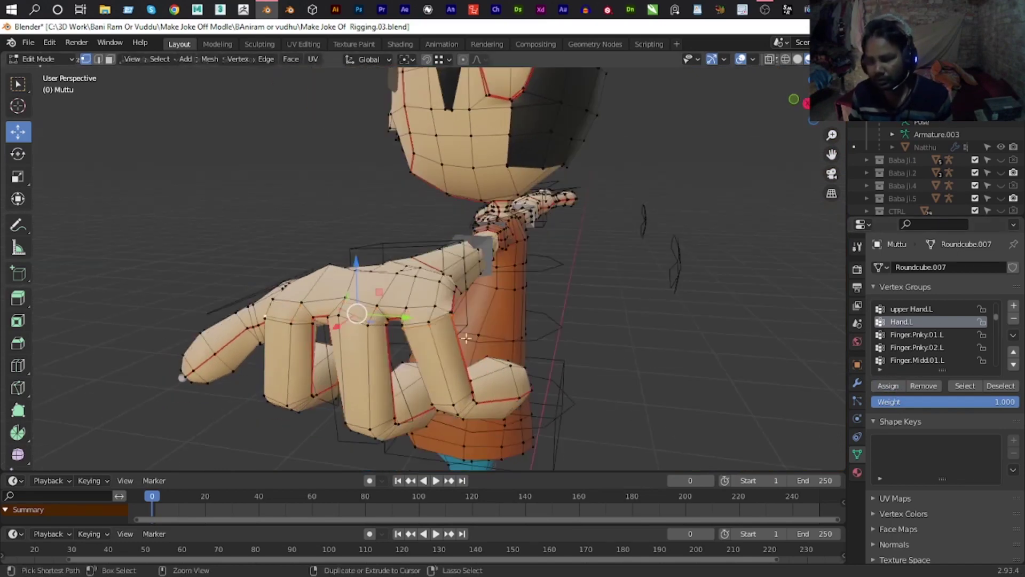
left_click(420, 327, "alt")
left_click(419, 325, "alt+shift")
left_click(888, 386)
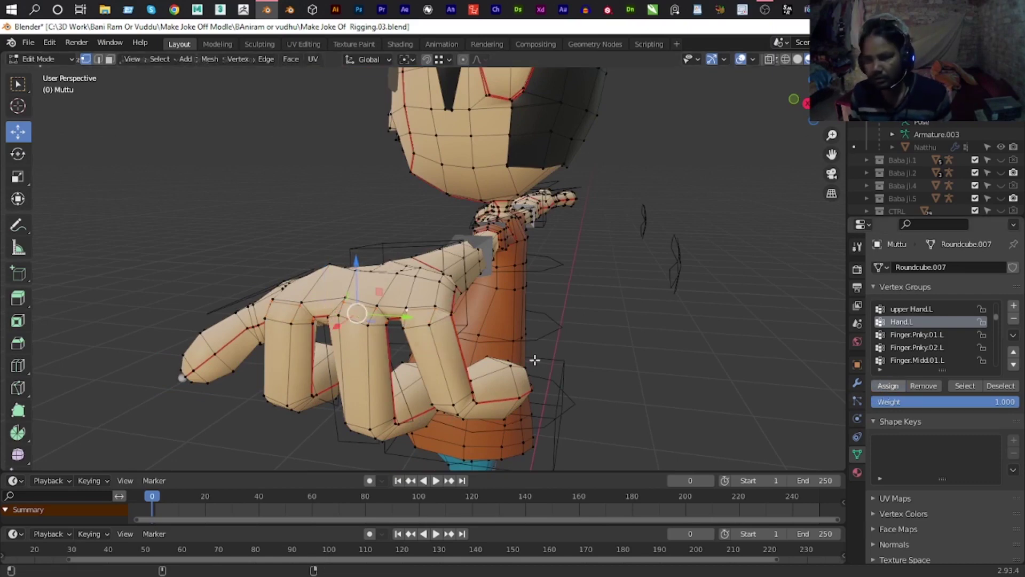
mouse_move(535, 360)
middle_mouse_down()
mouse_move(503, 318)
mouse_move(558, 361)
mouse_move(609, 343)
middle_mouse_up()
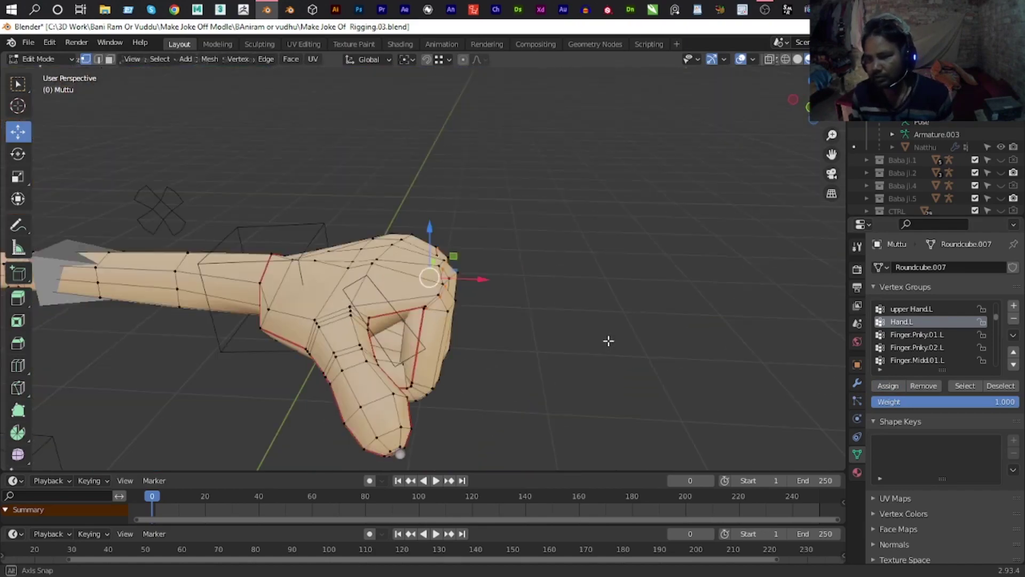
Check the fist deformation in Object Mode, then return to Edit Mode.
key("Tab")
scroll(529, 331, "down", 5)
middle_click_drag(520, 328, 495, 329)
key("Tab")
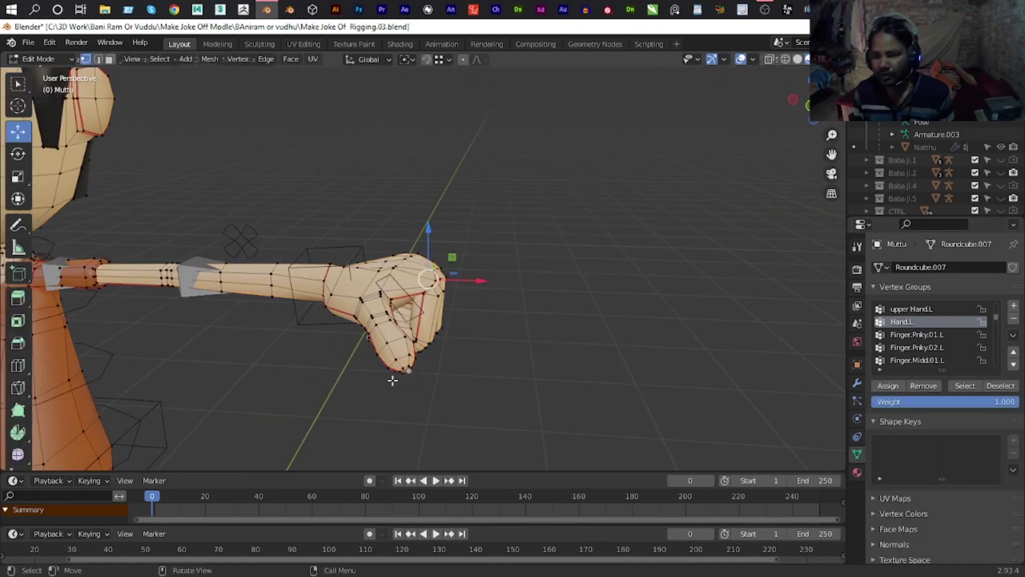
scroll(374, 367, "up", 4)
scroll(401, 370, "up", 2)
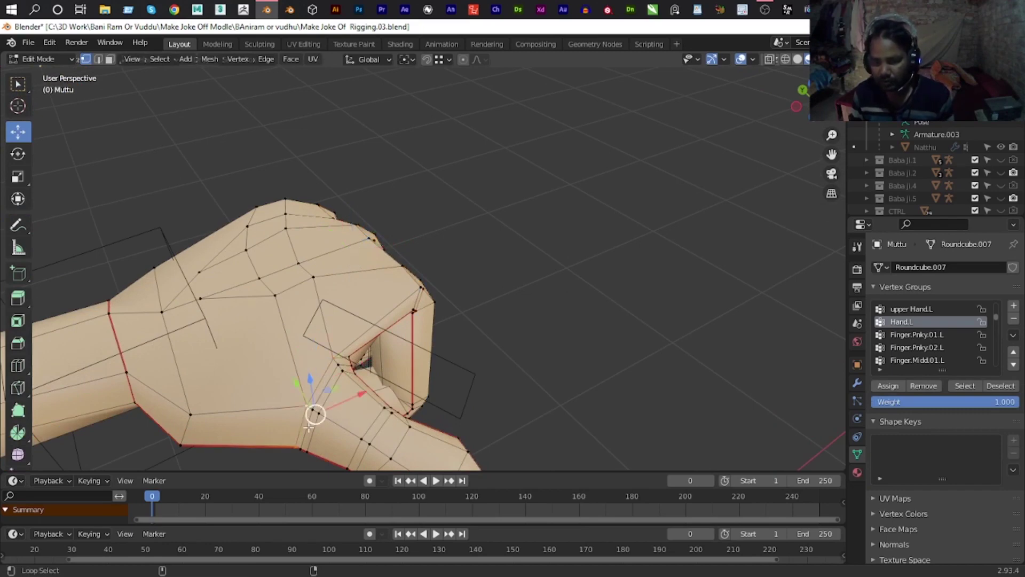
Assign the thumb joint edge to Hand.L and re-check the whole character in Object Mode.
right_click(322, 407, "shift")
left_click(887, 385)
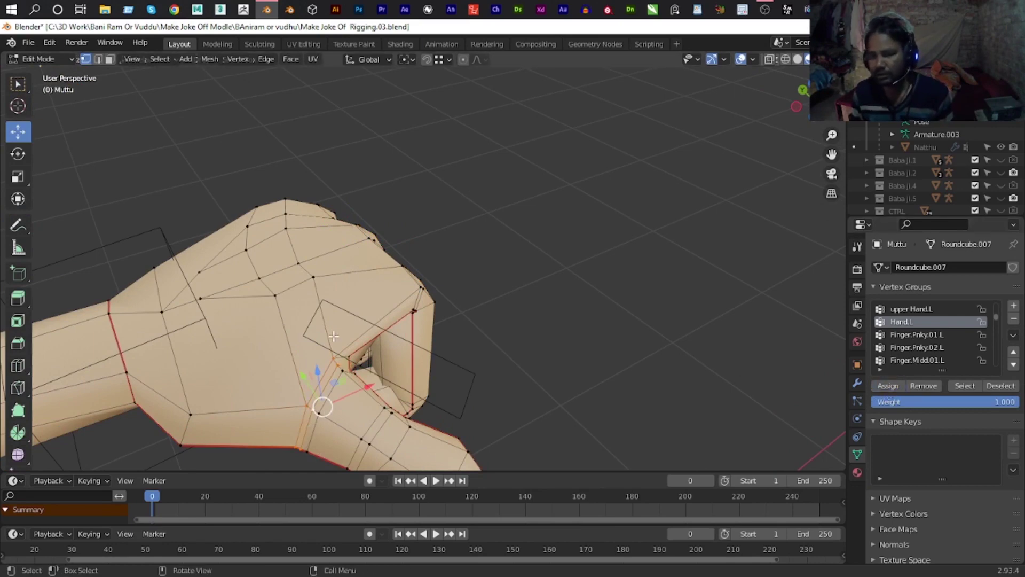
scroll(263, 327, "down", 5)
key("Tab")
mouse_move(502, 313)
middle_mouse_down()
mouse_move(416, 312)
mouse_move(339, 294)
mouse_move(410, 295)
mouse_move(648, 359)
mouse_move(743, 371)
middle_mouse_up()
scroll(412, 299, "down", 3)
scroll(411, 295, "up", 5)
scroll(471, 325, "up", 5)
scroll(449, 299, "down", 2)
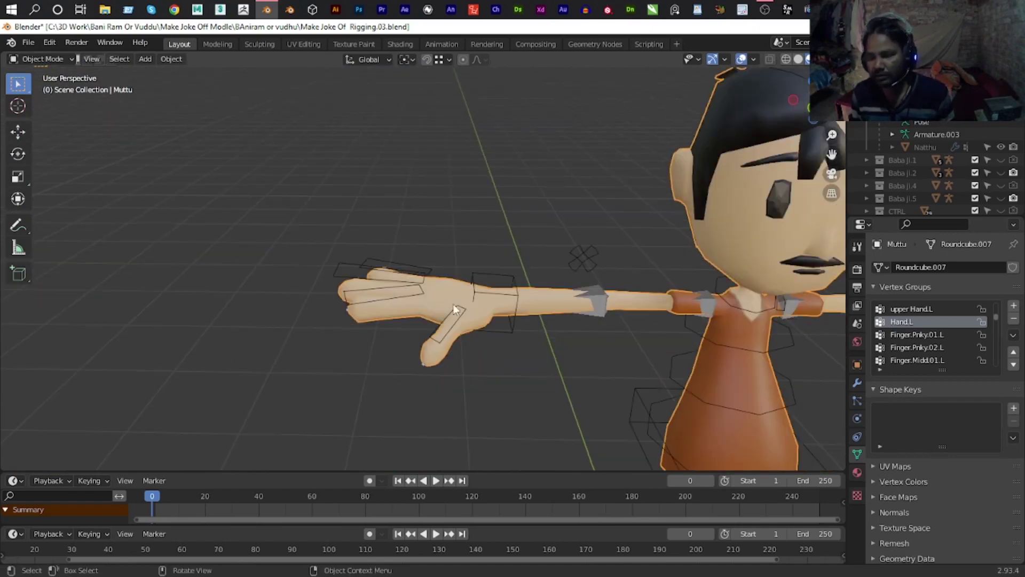
scroll(454, 306, "up", 4)
key("Tab")
Assign an edge loop across the fingers to the Hand.R vertex group.
scroll(427, 332, "up", 2)
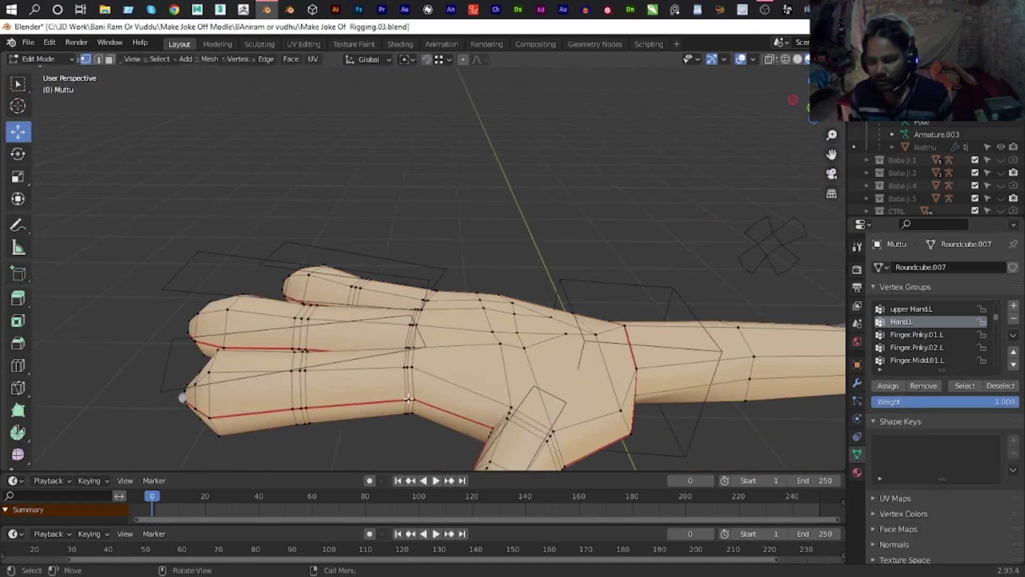
scroll(411, 406, "up", 3)
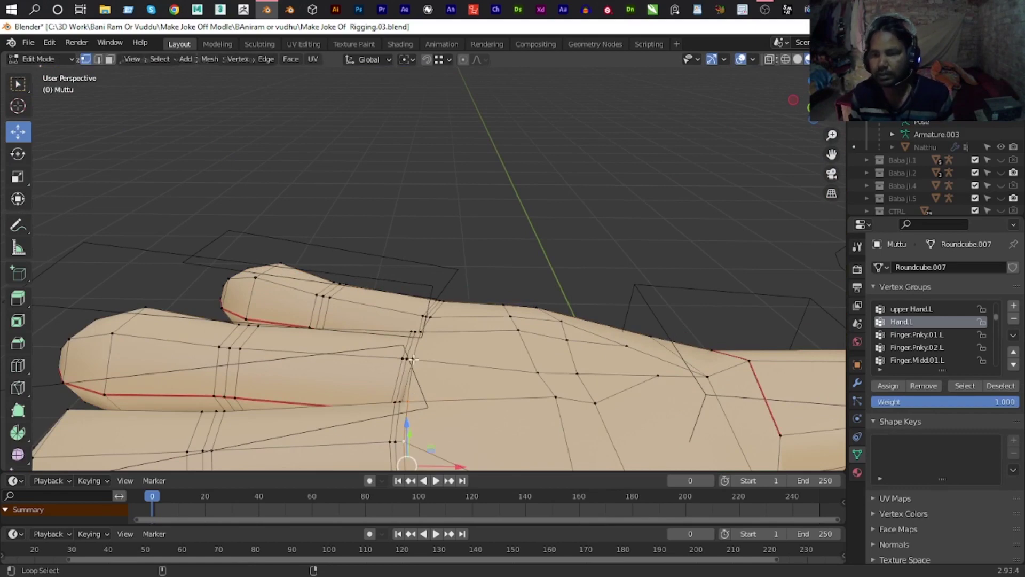
left_click(440, 309, "alt")
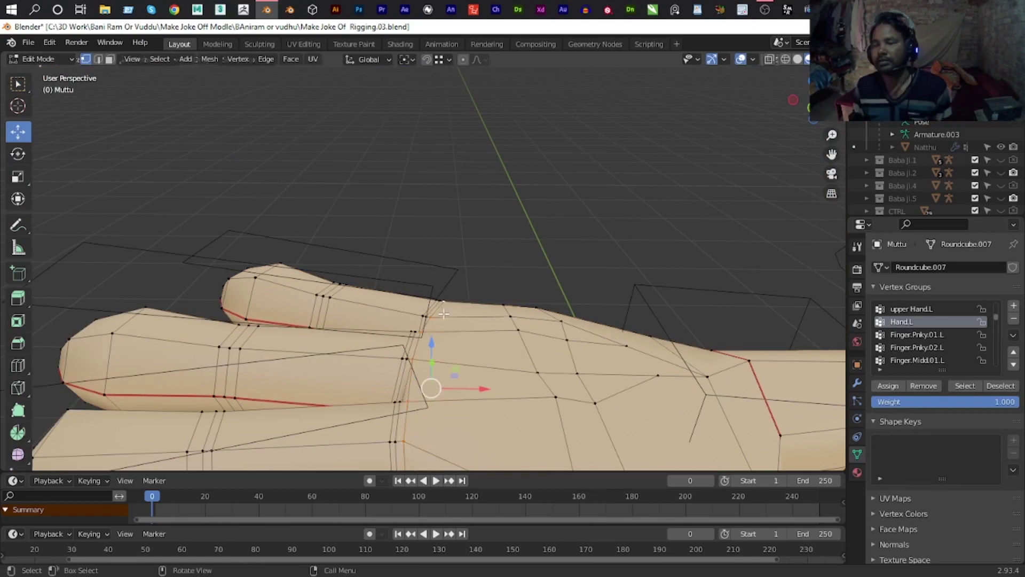
scroll(953, 328, "down", 3)
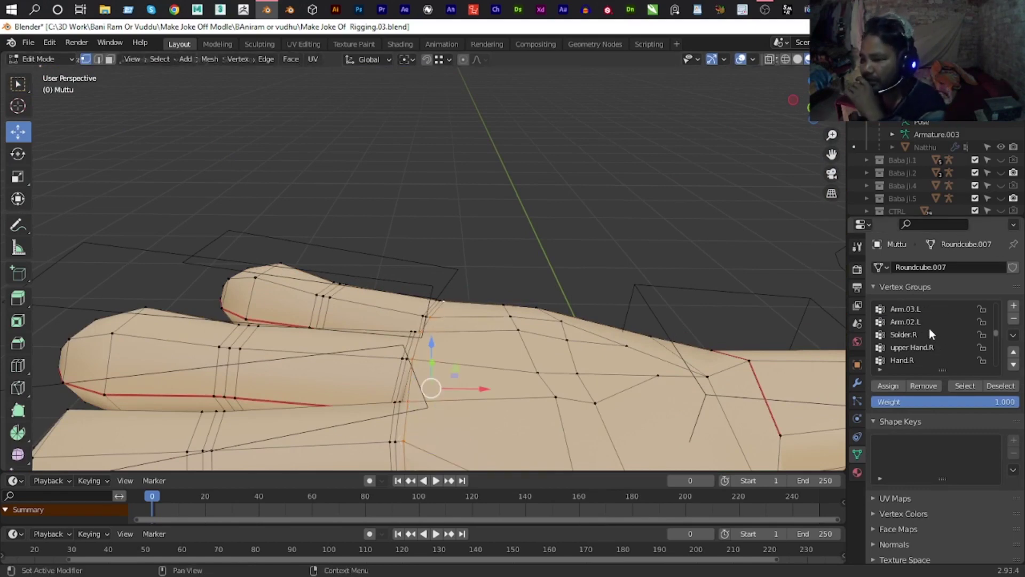
scroll(929, 327, "down", 3)
left_click(914, 323)
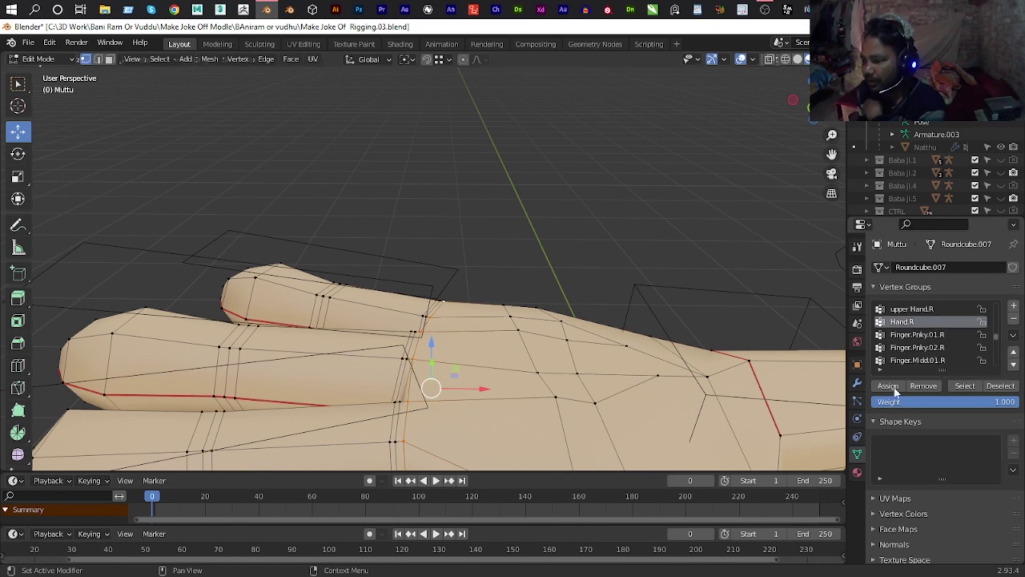
left_click(888, 386)
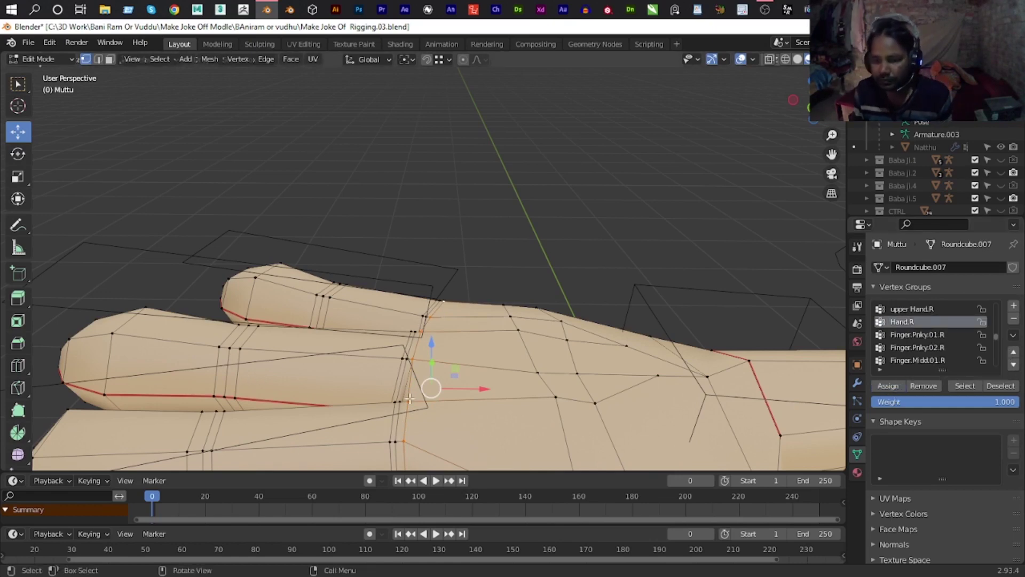
Add more palm edge loops to Hand.R and return to Object Mode.
middle_click_drag(409, 398, 579, 435)
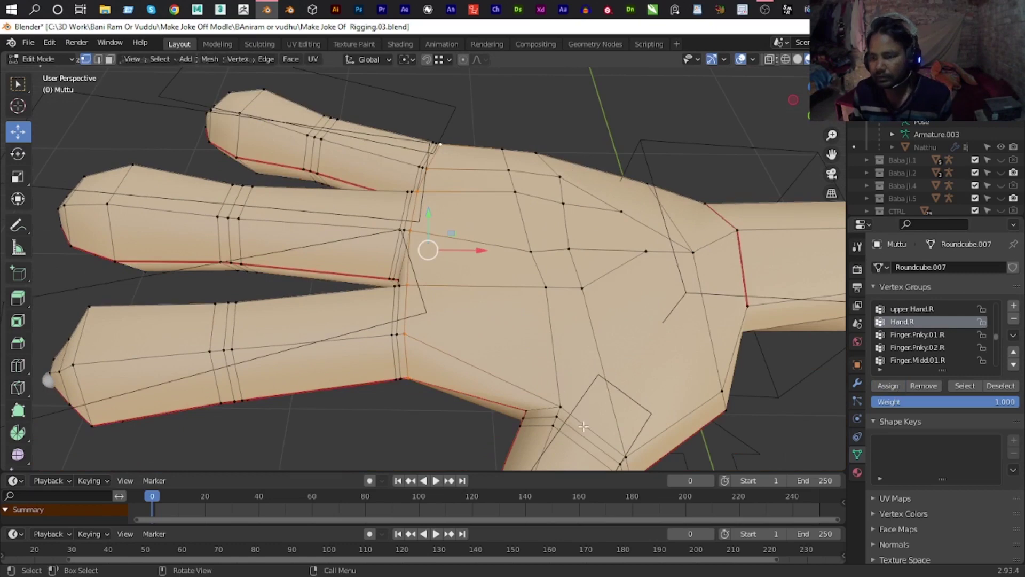
left_click(541, 407, "alt+shift")
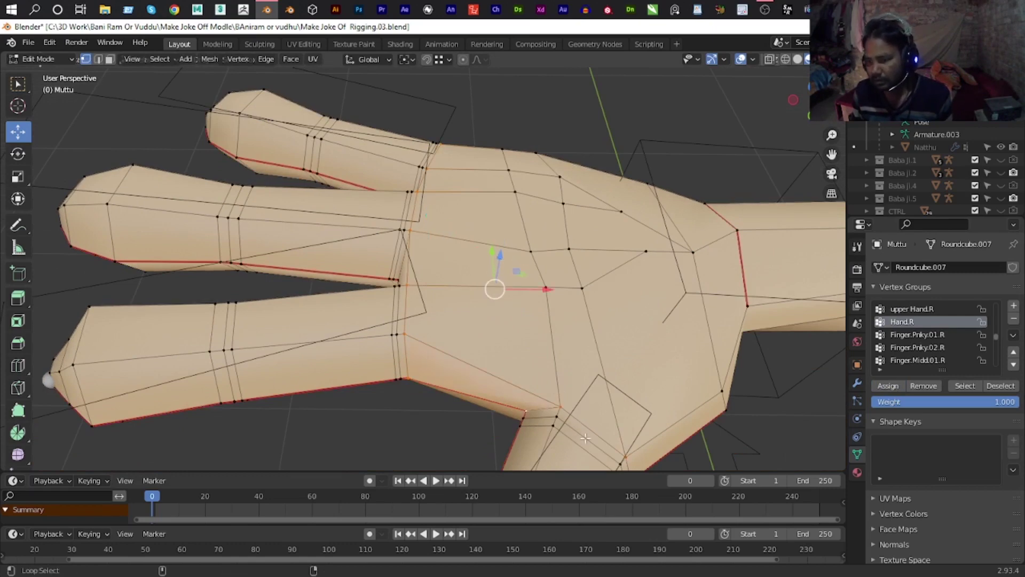
left_click(626, 462, "alt+shift")
left_click(887, 386)
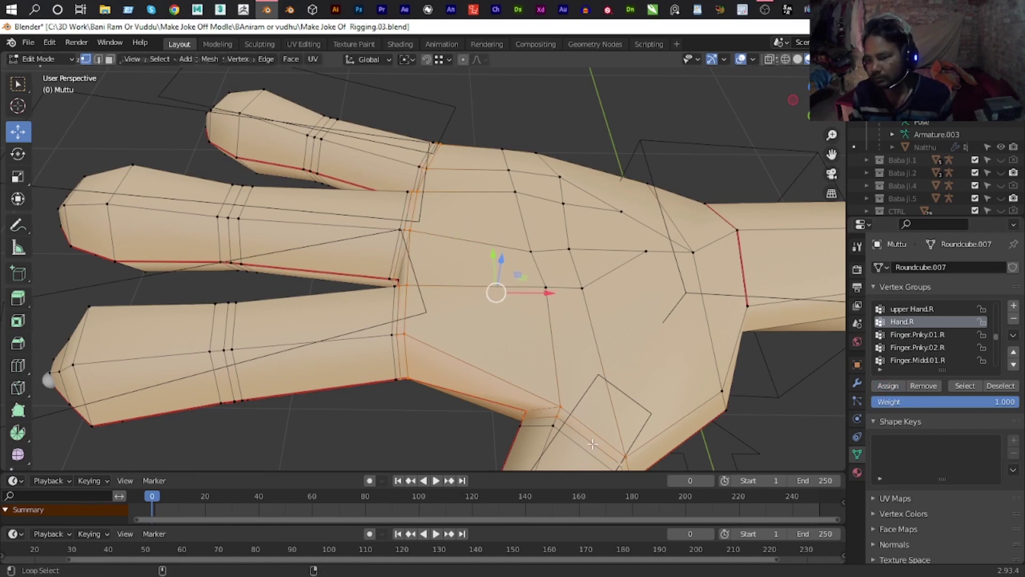
key("Tab")
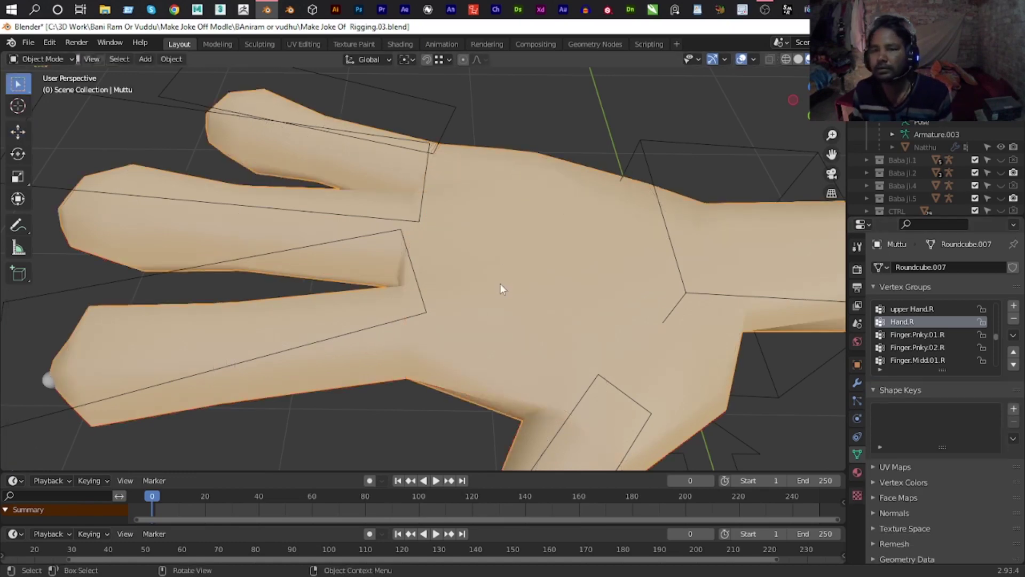
Curl the right hand by scaling the middle and pinky finger controls in Pose Mode.
scroll(500, 283, "down", 5)
scroll(485, 292, "down", 2)
left_click(439, 298)
key("ctrl+Tab")
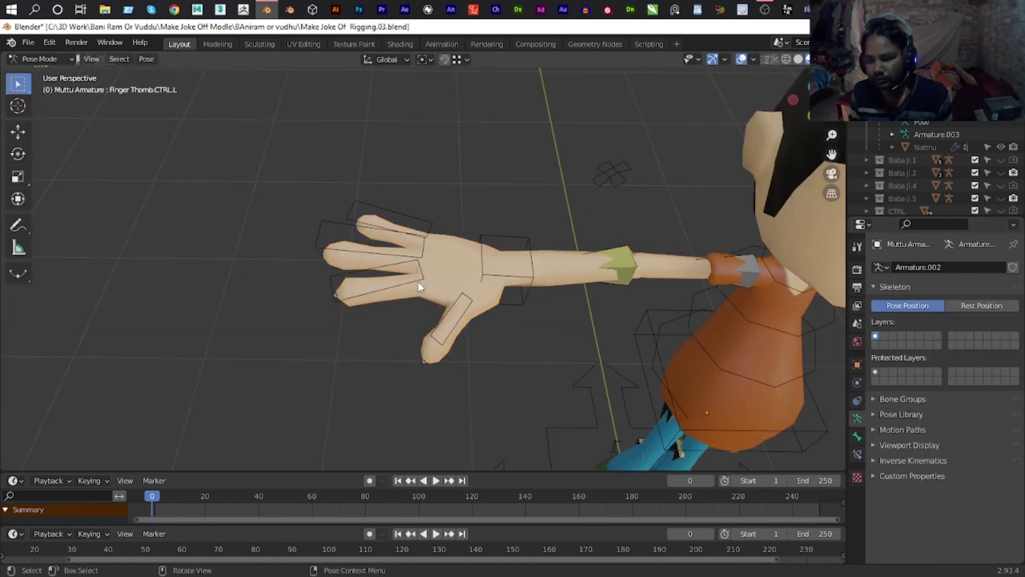
left_click(424, 249, "shift")
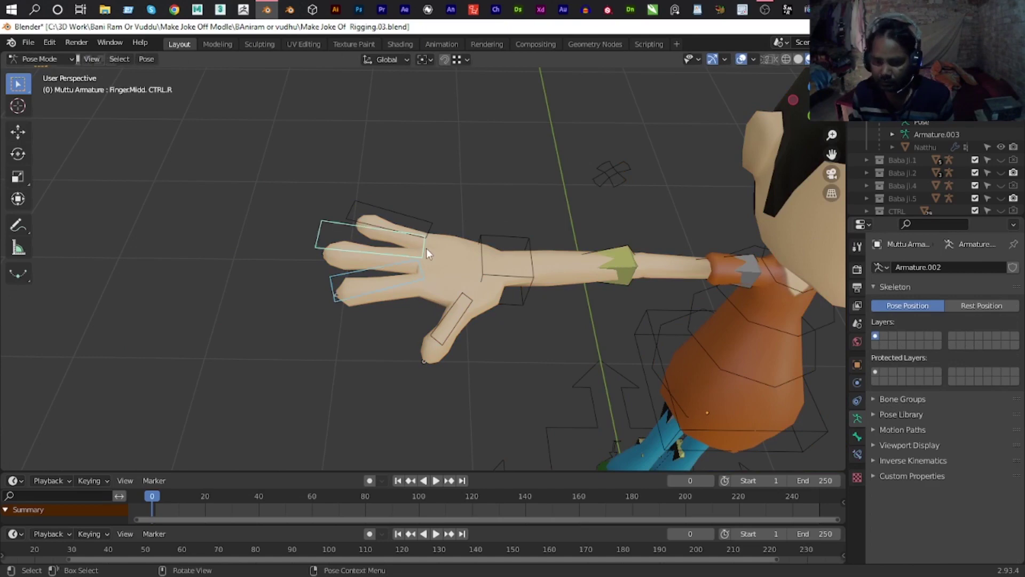
left_click(438, 261, "shift")
key("s")
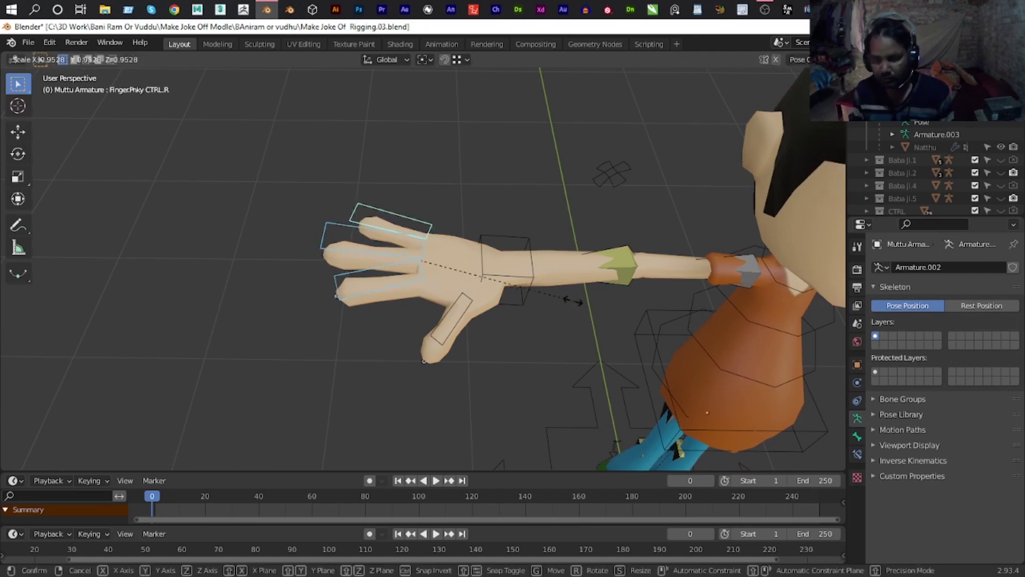
left_click(493, 274)
mouse_move(493, 275)
middle_mouse_down()
mouse_move(647, 268)
mouse_move(696, 242)
mouse_move(377, 334)
mouse_move(490, 332)
middle_mouse_up()
scroll(463, 293, "up", 2)
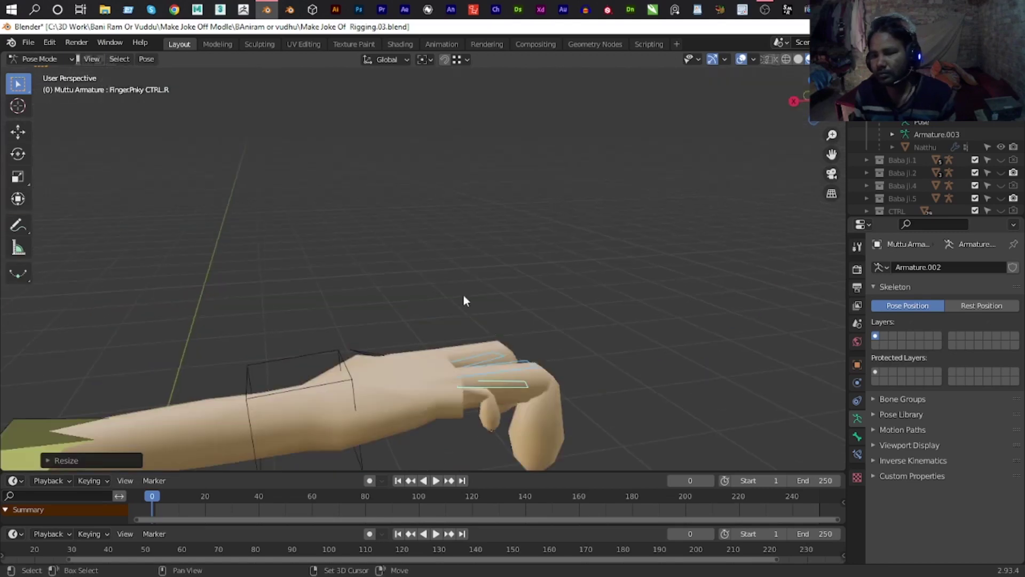
scroll(463, 294, "up", 1)
Undo the curl to straighten the fingers and clear the control selection.
key("ctrl+z")
scroll(488, 333, "up", 2)
scroll(488, 332, "down", 3)
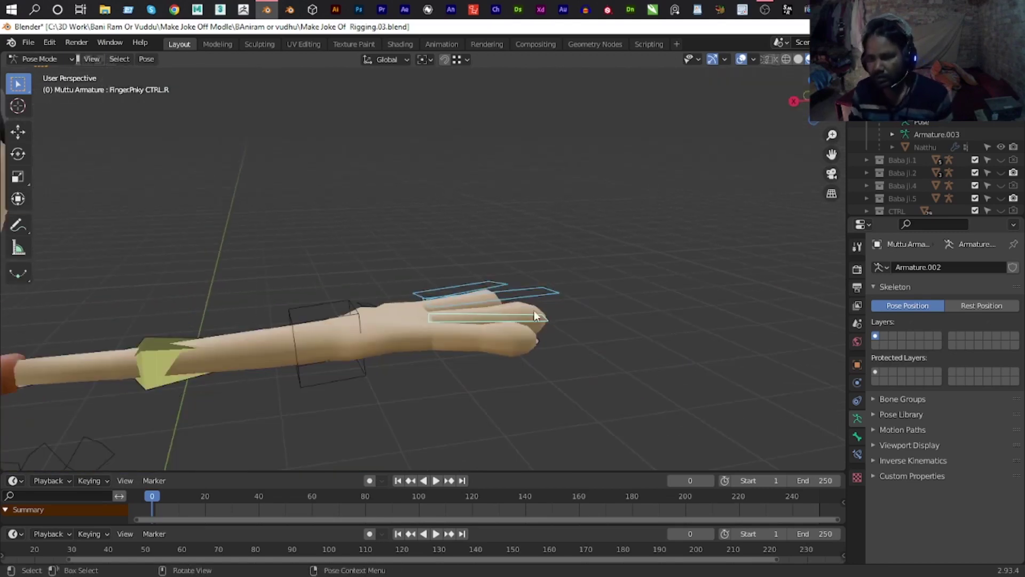
key("ctrl+z")
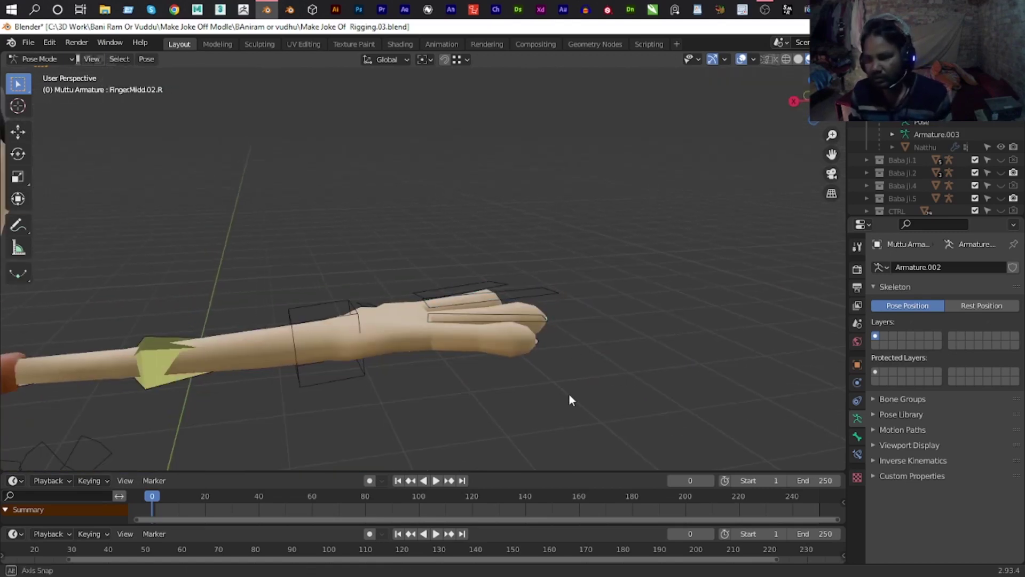
middle_click_drag(569, 393, 536, 375)
Curl the pinky alone, view the hand bones in X-ray, and leave Pose Mode.
left_click(515, 368)
key("s")
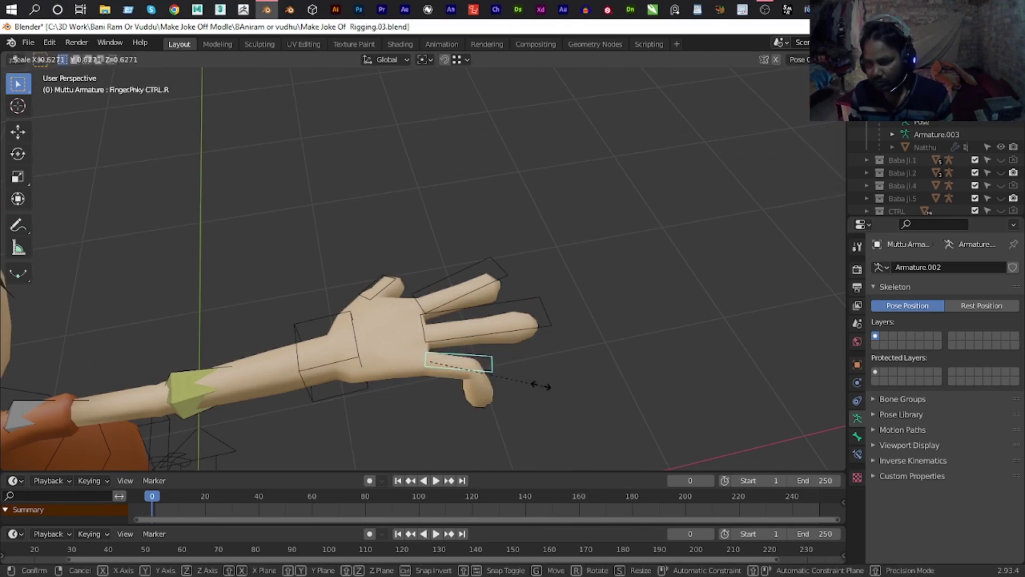
left_click(528, 378)
mouse_move(528, 378)
middle_mouse_down()
mouse_move(398, 319)
mouse_move(480, 319)
mouse_move(586, 350)
mouse_move(630, 322)
mouse_move(456, 303)
mouse_move(361, 337)
mouse_move(480, 282)
mouse_move(526, 341)
mouse_move(555, 335)
middle_mouse_up()
key("shift+z")
key("shift+z")
scroll(550, 304, "down", 1)
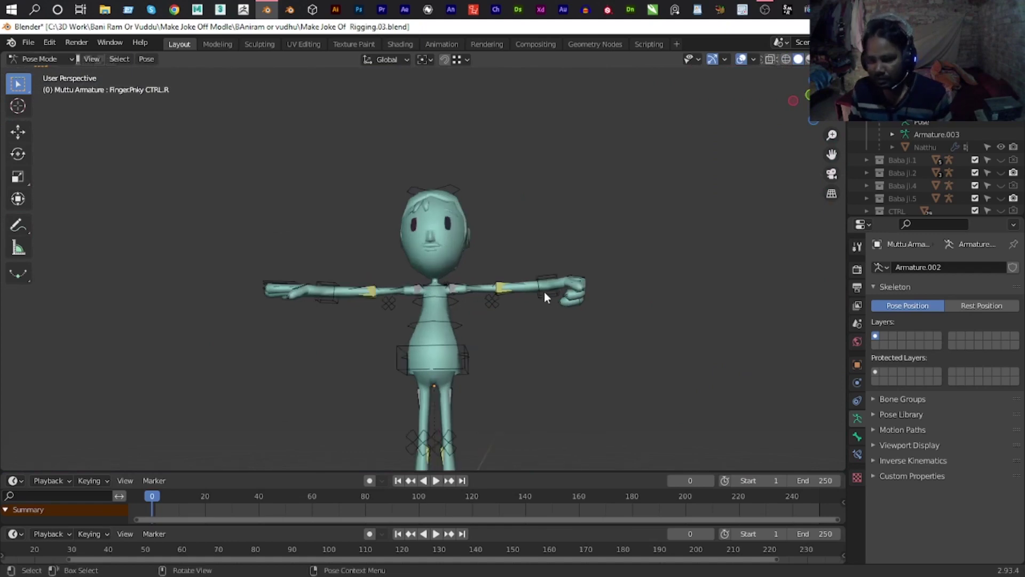
key("ctrl+Tab")
key("ctrl+Tab")
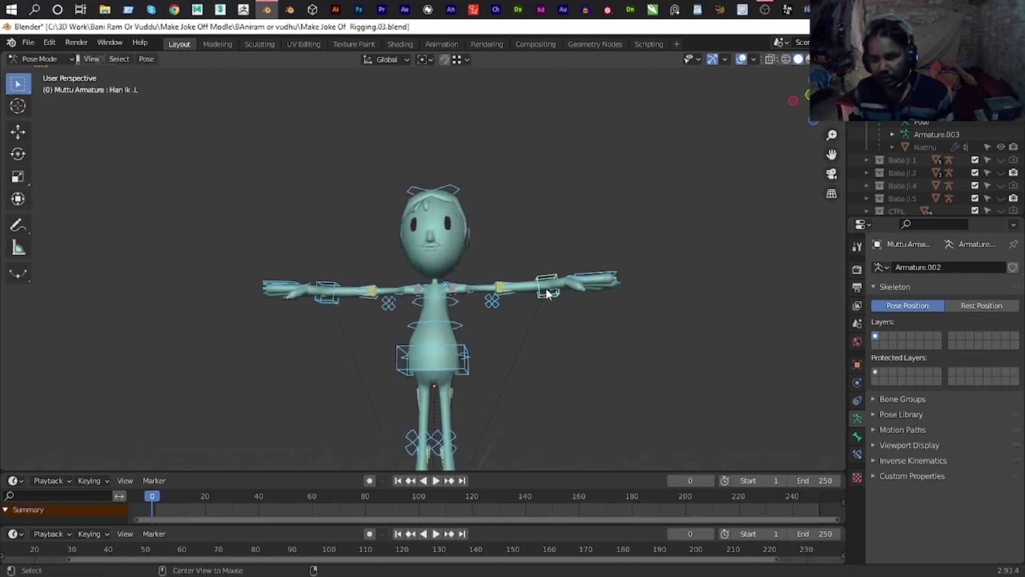
Switch to Material Preview shading and review the textured character from three-quarter views.
scroll(486, 193, "up", 3)
key("z")
key("z")
left_click(589, 351)
middle_click_drag(538, 265, 430, 223)
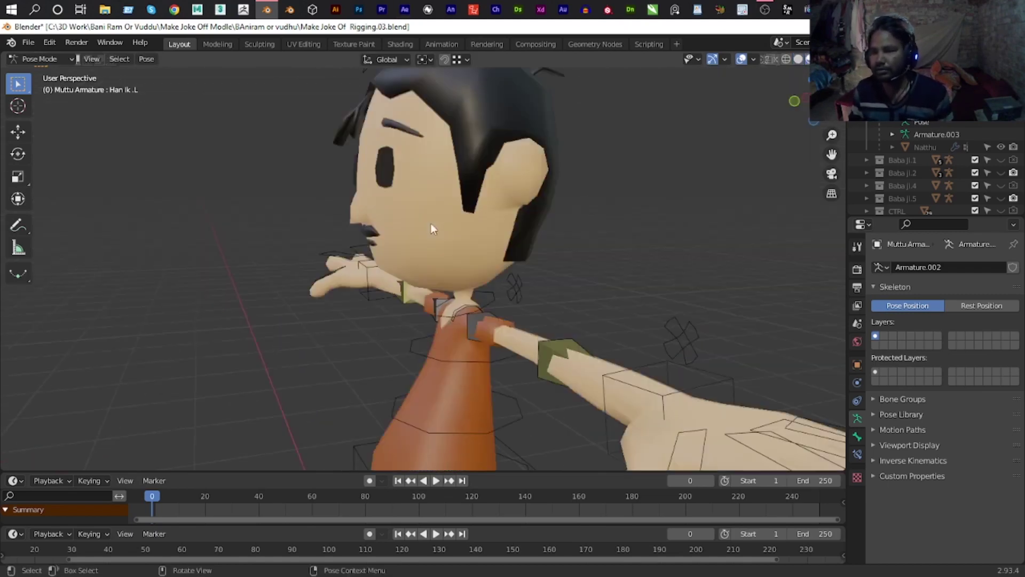
scroll(639, 226, "down", 5)
scroll(600, 230, "up", 5)
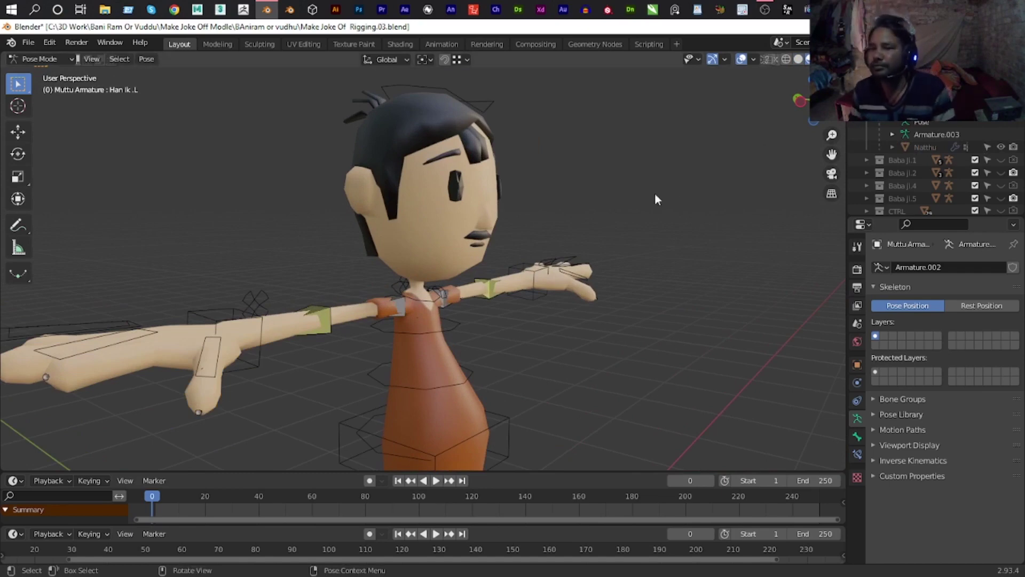
scroll(654, 193, "down", 5)
middle_click_drag(624, 242, 673, 234)
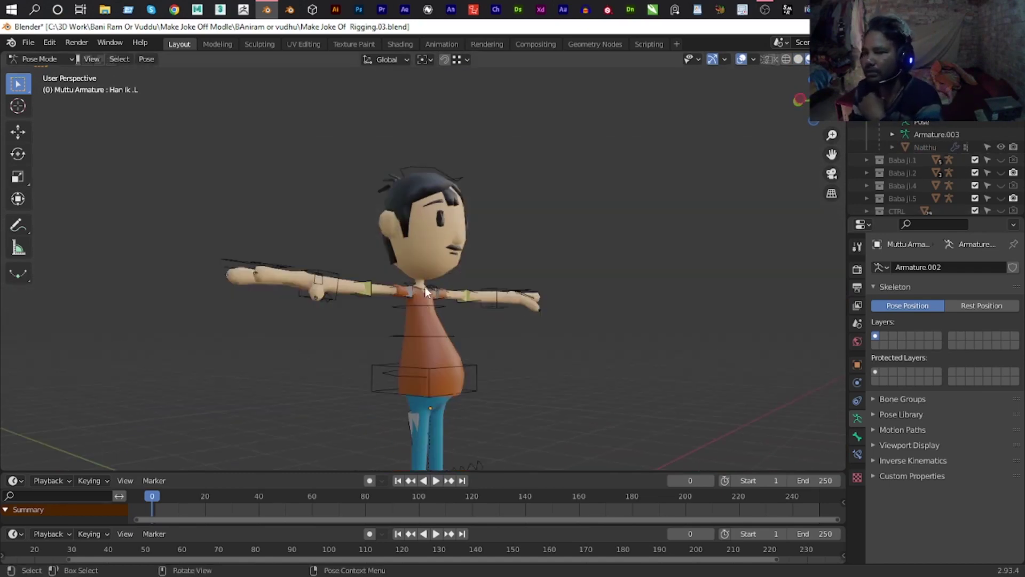
key("ctrl+Tab")
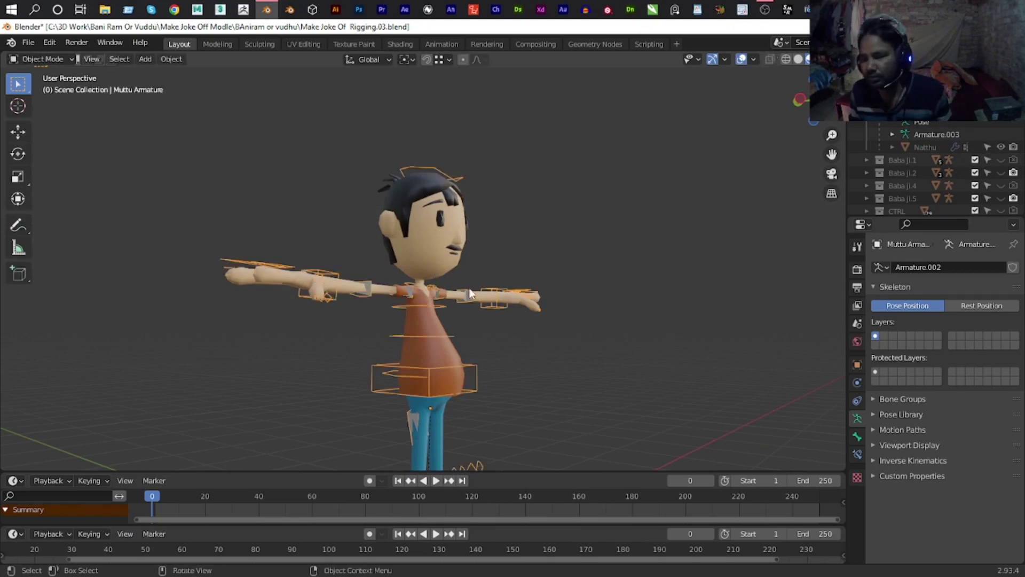
Collapse the Muttu collection in the Outliner and turn off its viewport visibility.
left_click(431, 262)
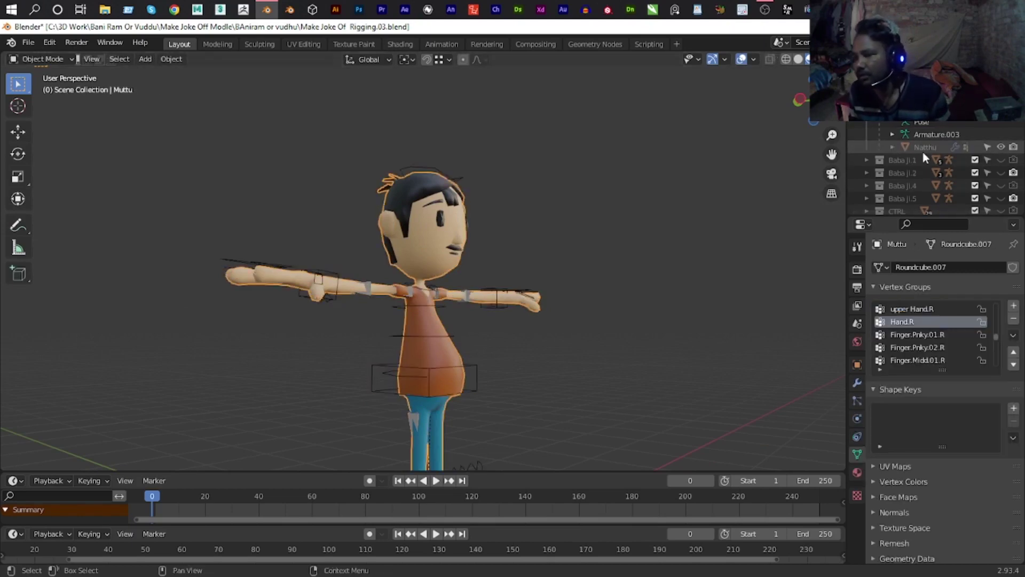
scroll(924, 161, "up", 3)
scroll(923, 160, "up", 2)
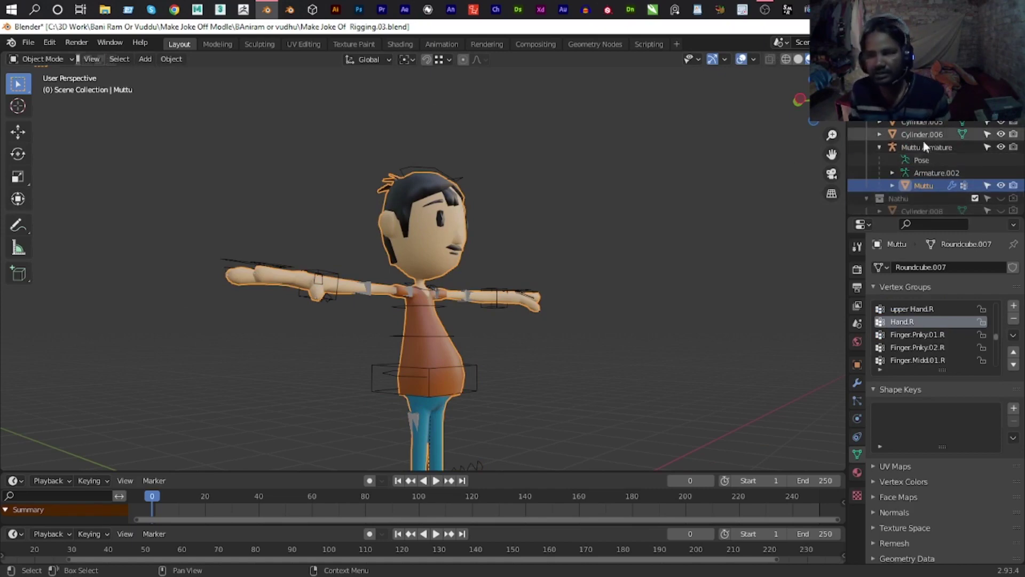
scroll(649, 222, "down", 1)
scroll(649, 222, "down", 3)
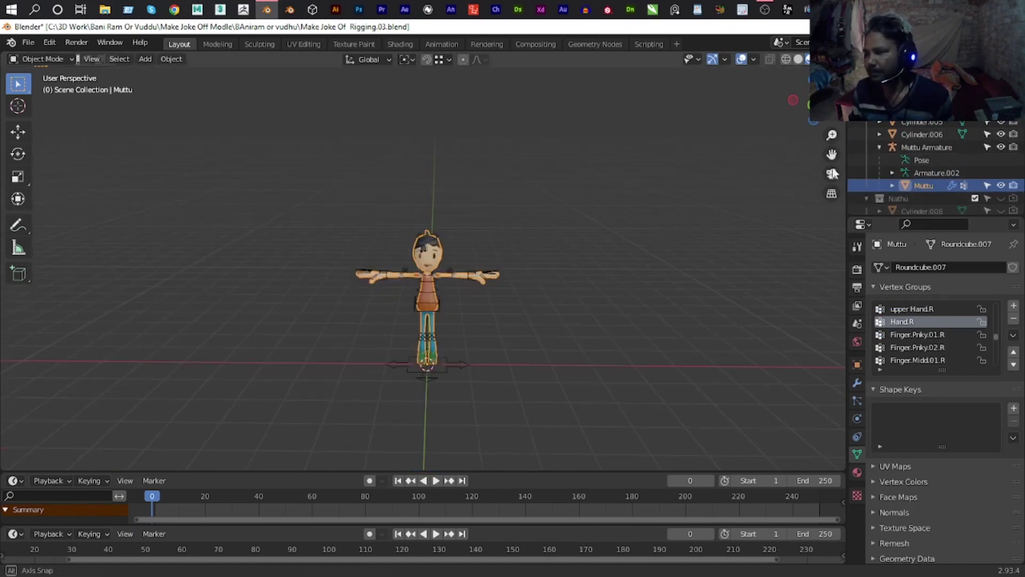
scroll(650, 222, "up", 2)
left_click(866, 147)
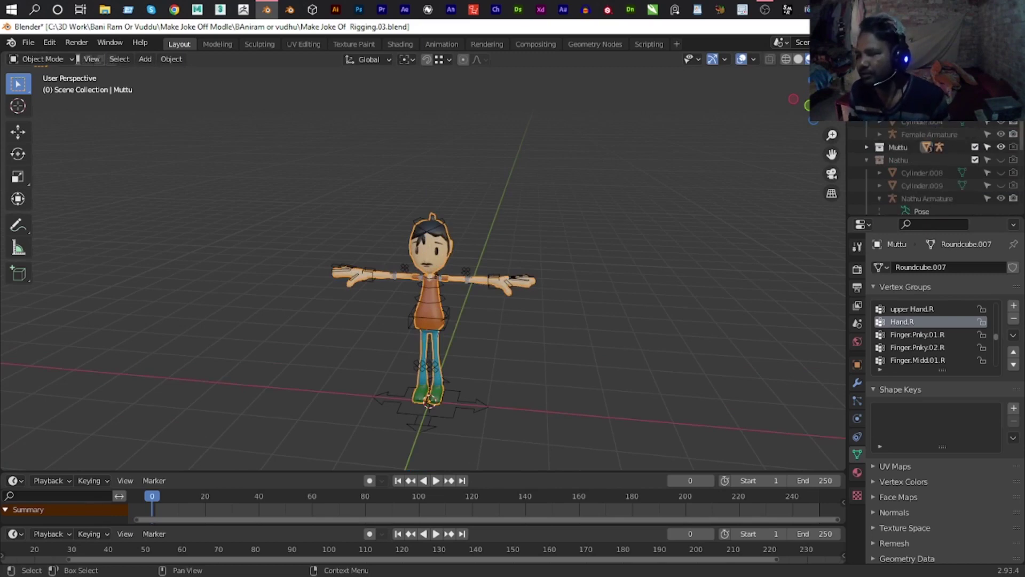
left_click(1000, 147)
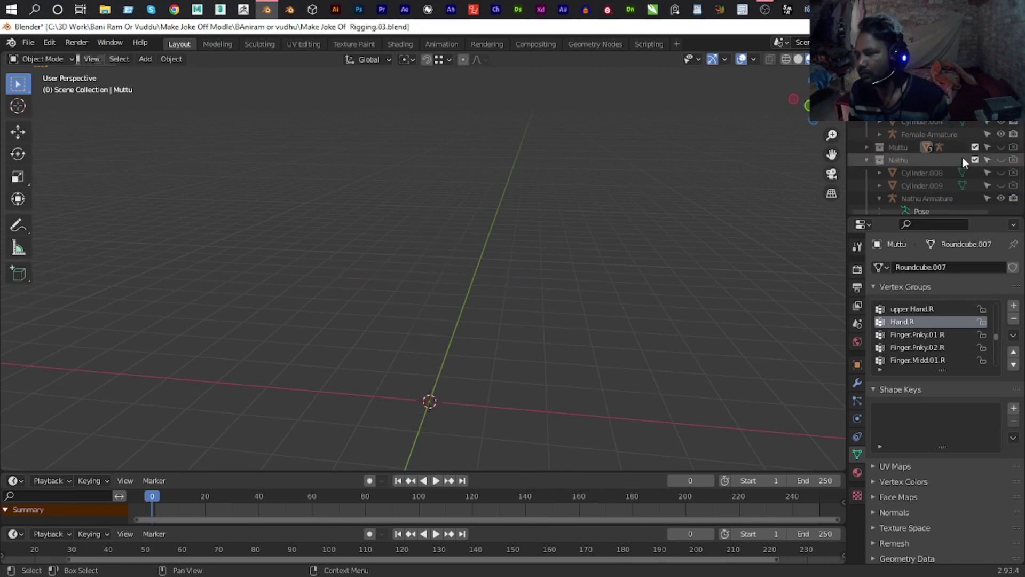
left_click(867, 147)
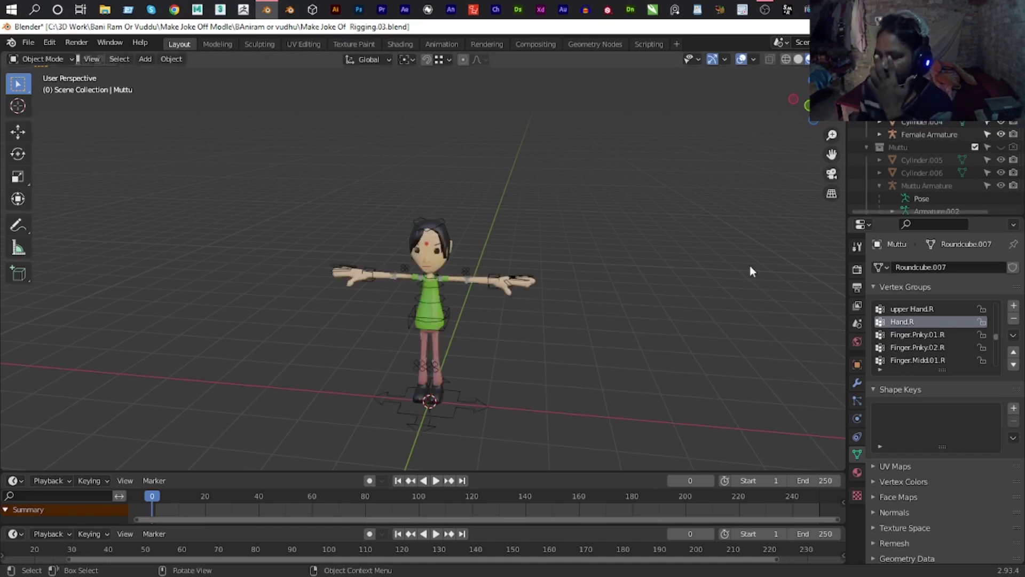
Under Female Armature in the Outliner, rename the body mesh Roundcube.003 to 'Female'.
scroll(582, 268, "up", 5)
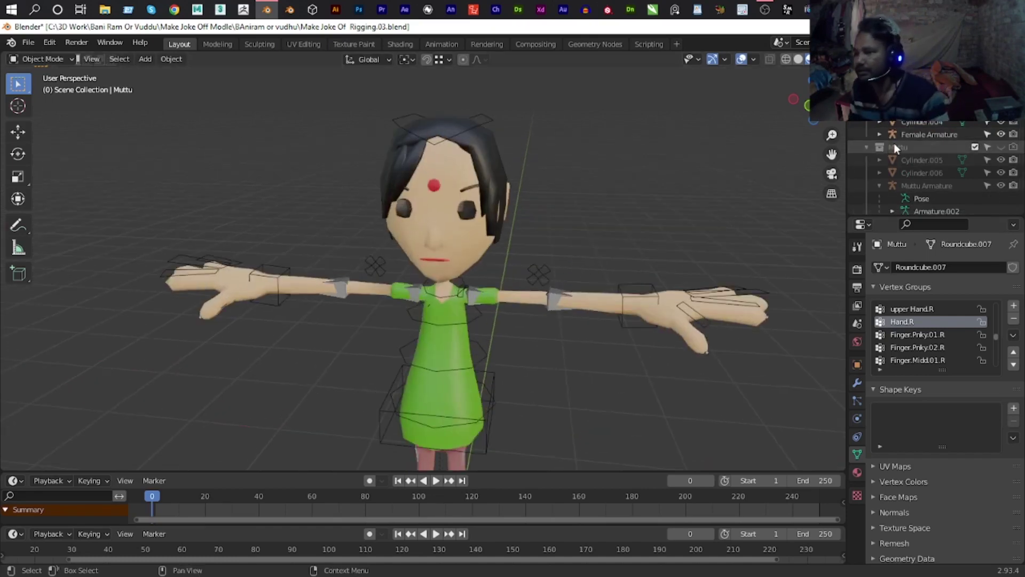
left_click(878, 135)
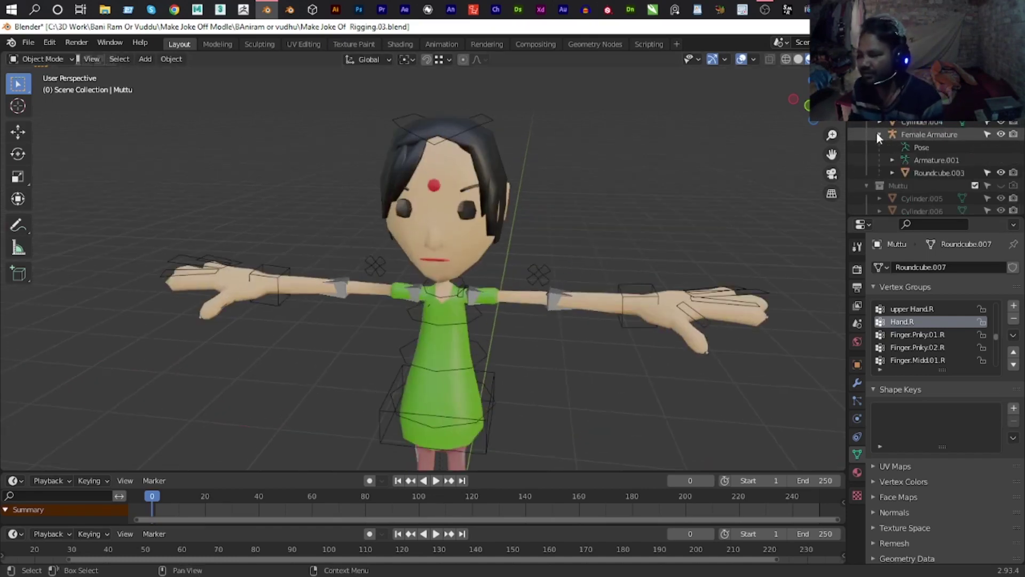
left_click(944, 173)
double_click(944, 172)
scroll(944, 172, "down", 3)
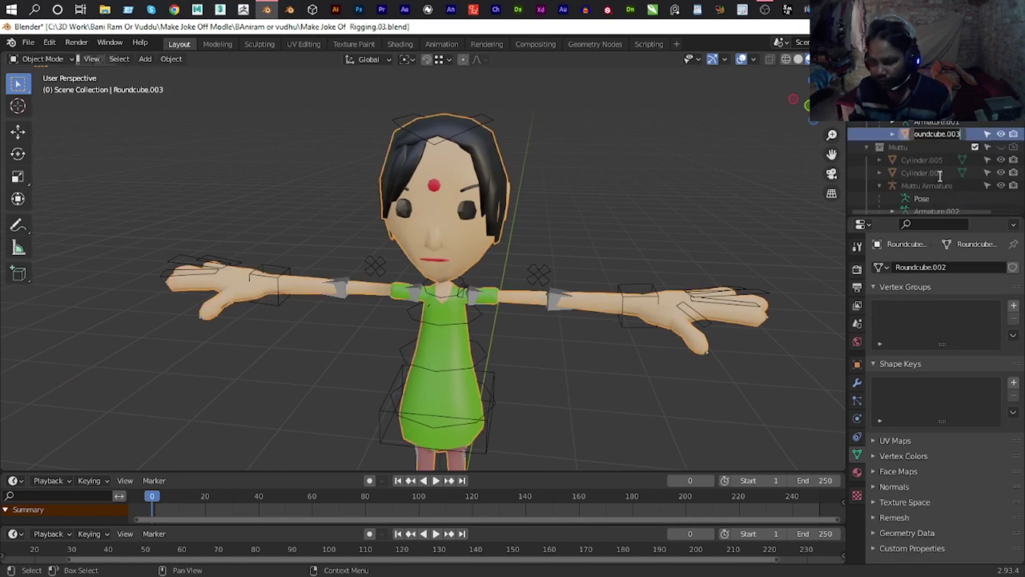
type("female")
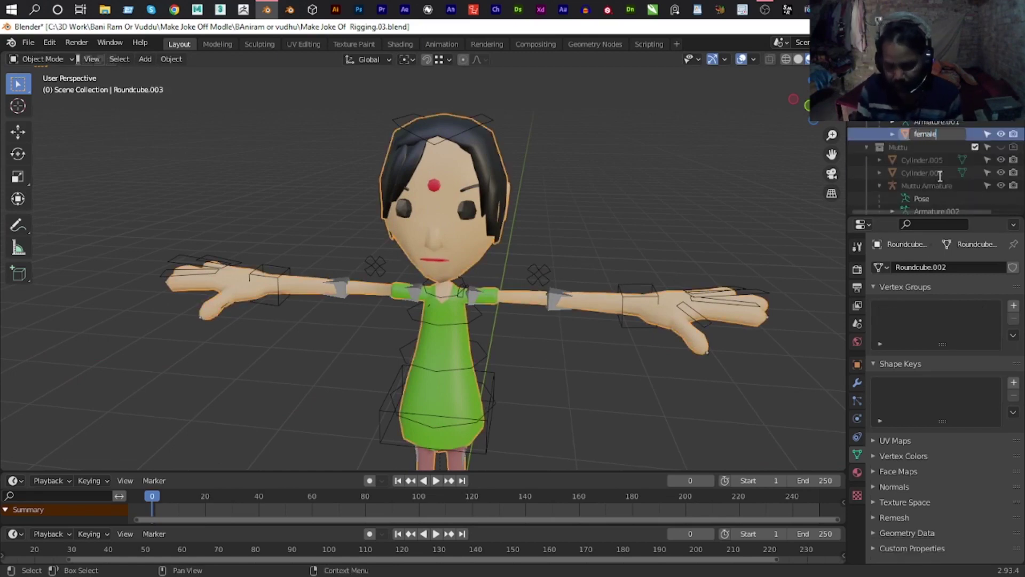
key("Return")
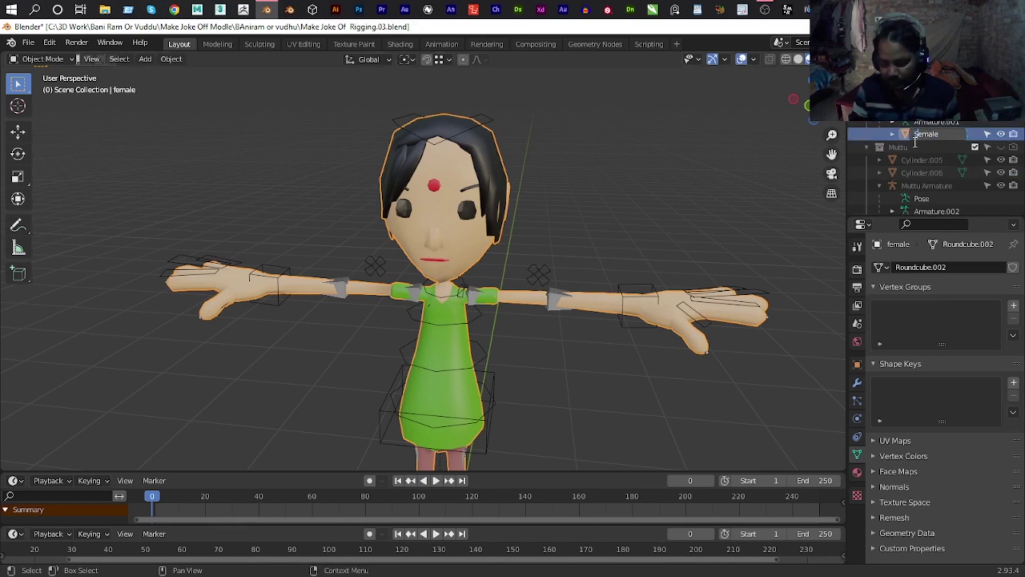
key("Return")
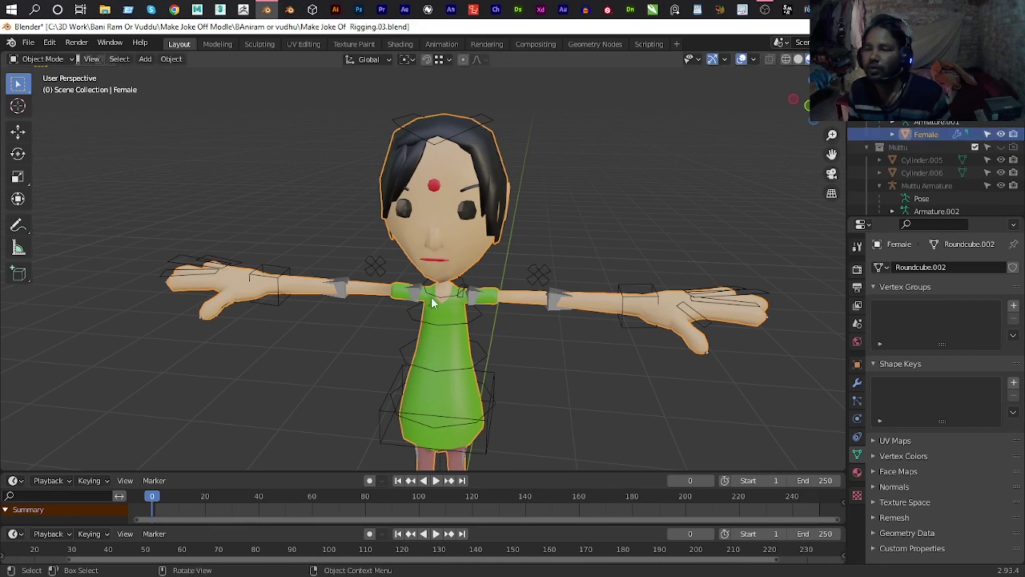
scroll(459, 277, "down", 4)
scroll(513, 216, "up", 2)
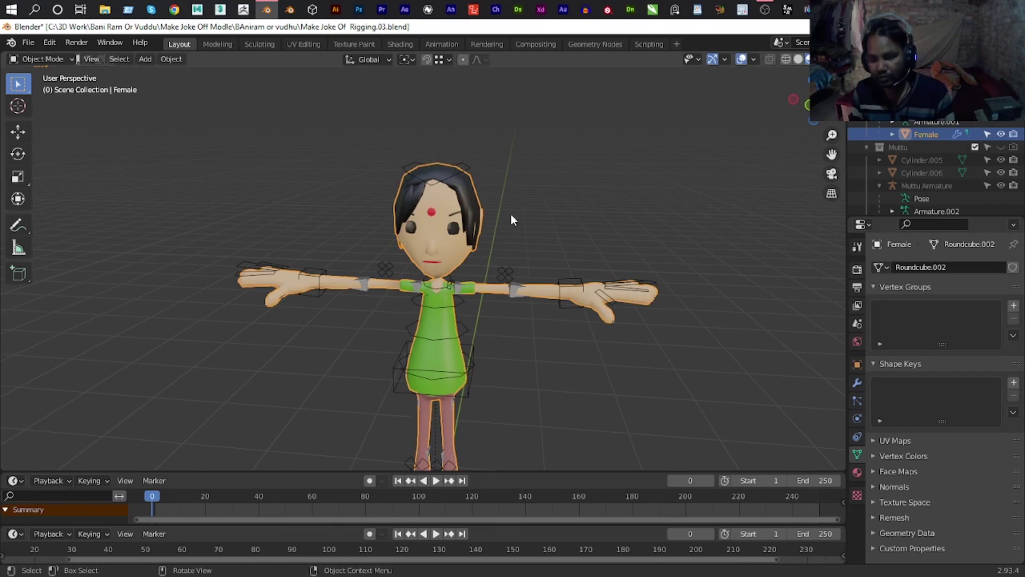
Test-move the Female mesh and cancel it, then select the character's eye mesh.
key("g")
key("Escape")
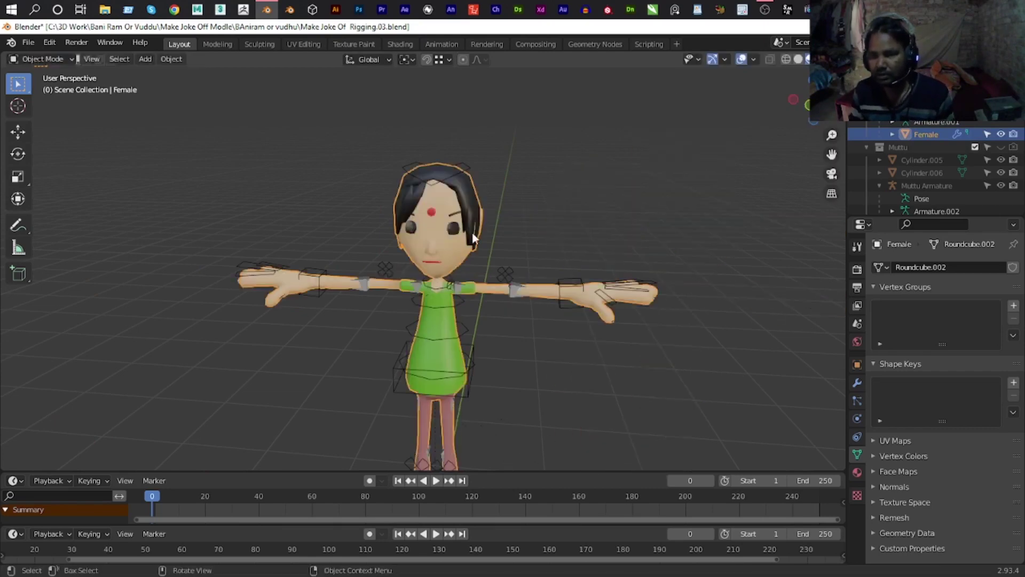
left_click(460, 224)
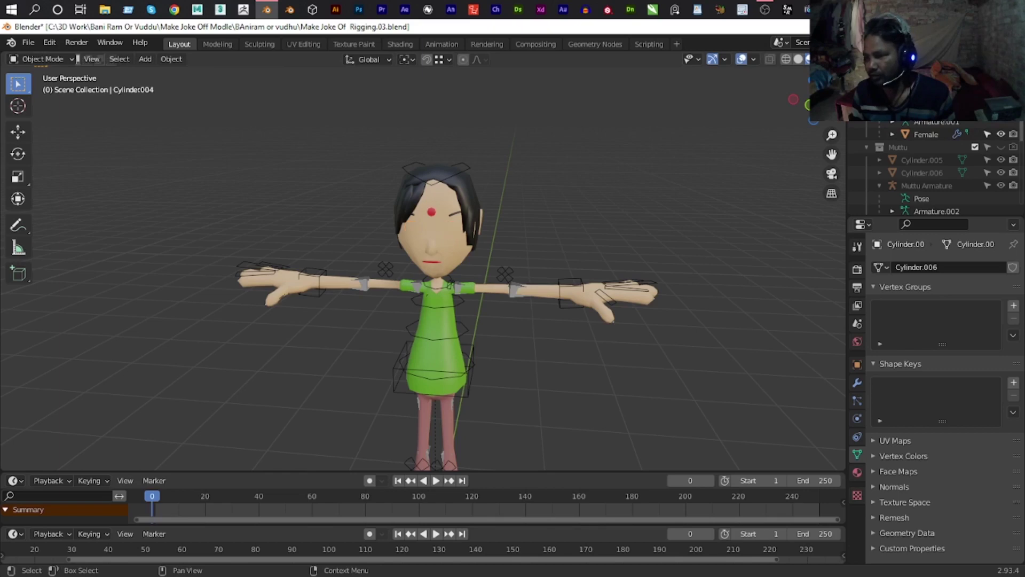
scroll(945, 134, "up", 3)
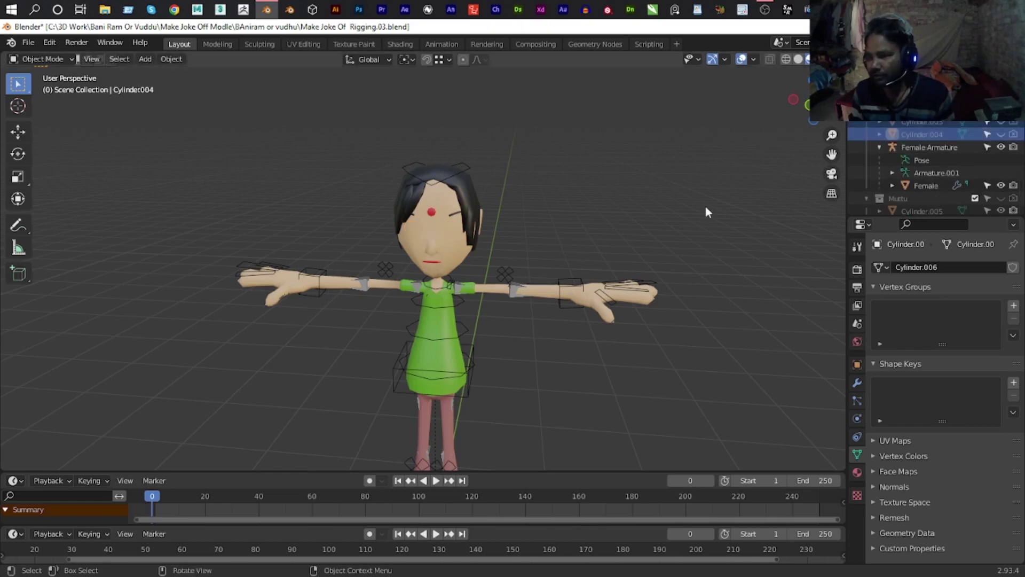
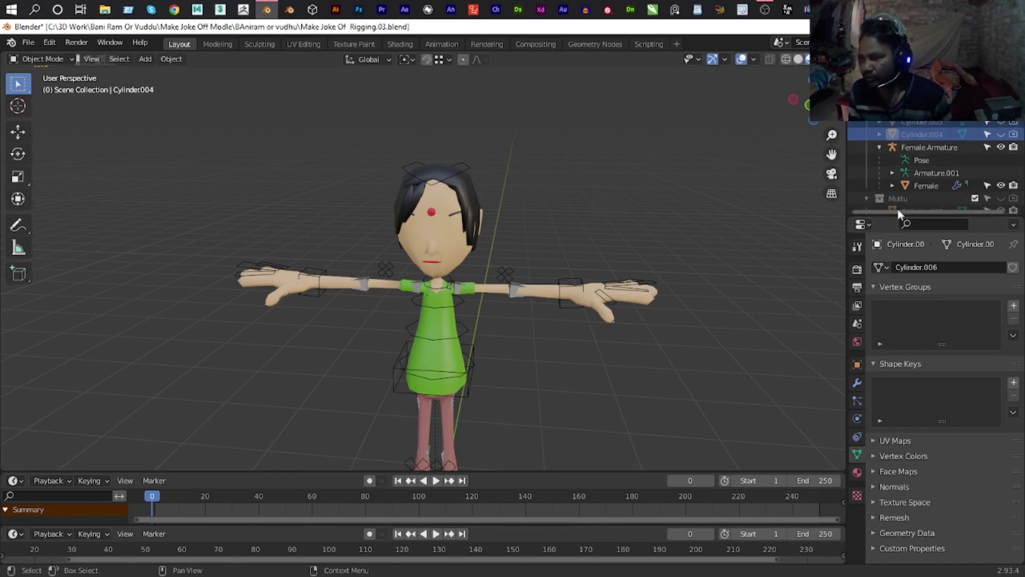
Add a Data Transfer modifier to the Female mesh, placed above the Armature modifier.
left_click(455, 237)
left_click(857, 383)
left_click(918, 267)
left_click(702, 308)
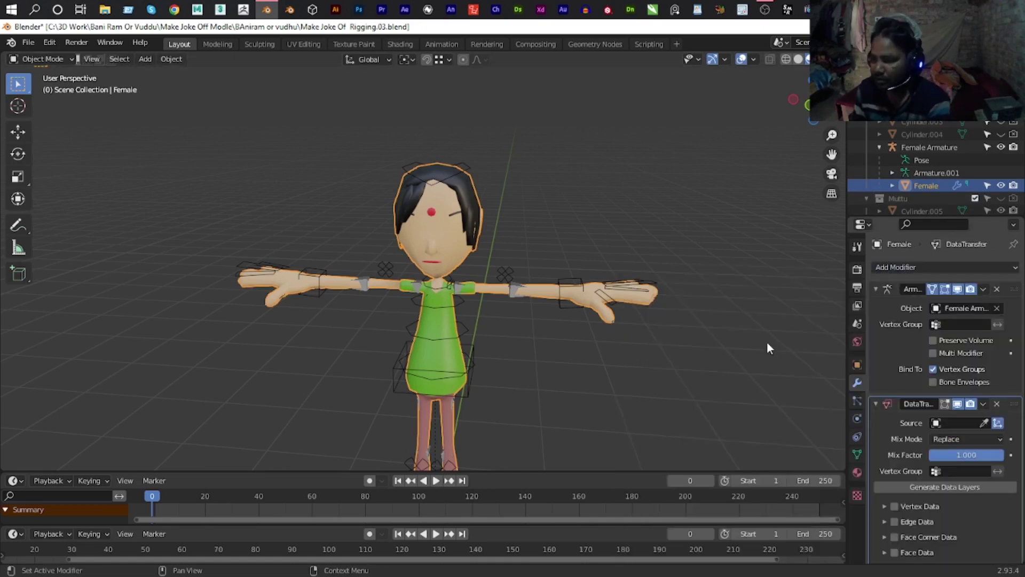
left_click_drag(1016, 409, 1014, 291)
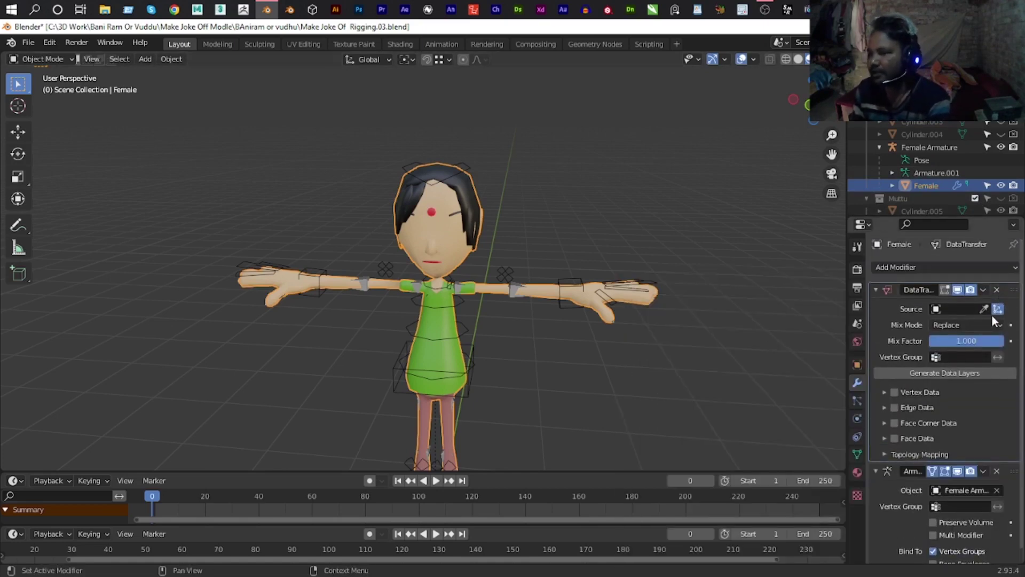
scroll(958, 182, "down", 3)
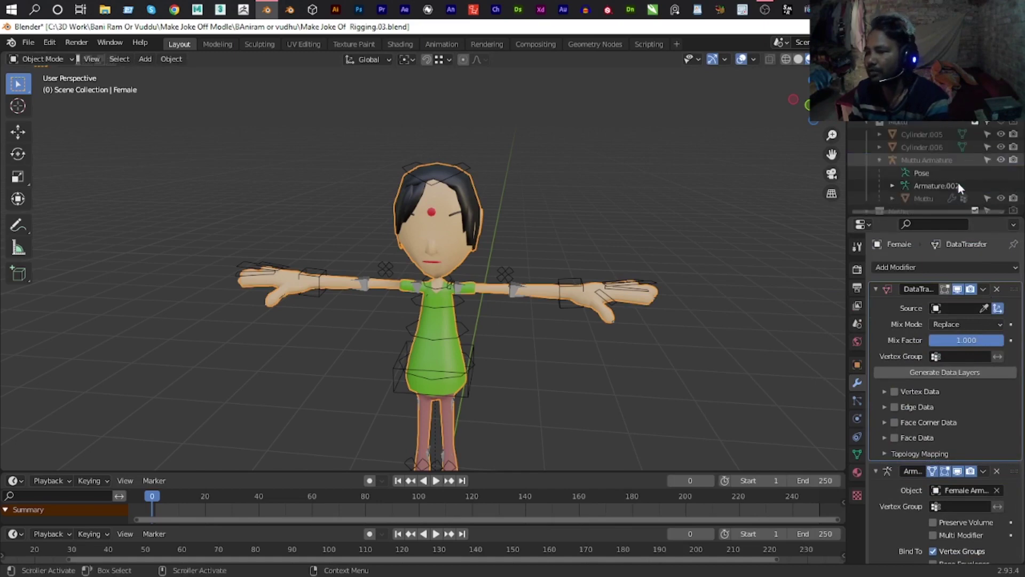
Set Muttu as the transfer source, enable Vertex Data > Vertex Groups, and apply the modifier.
left_click(983, 309)
left_click(936, 195)
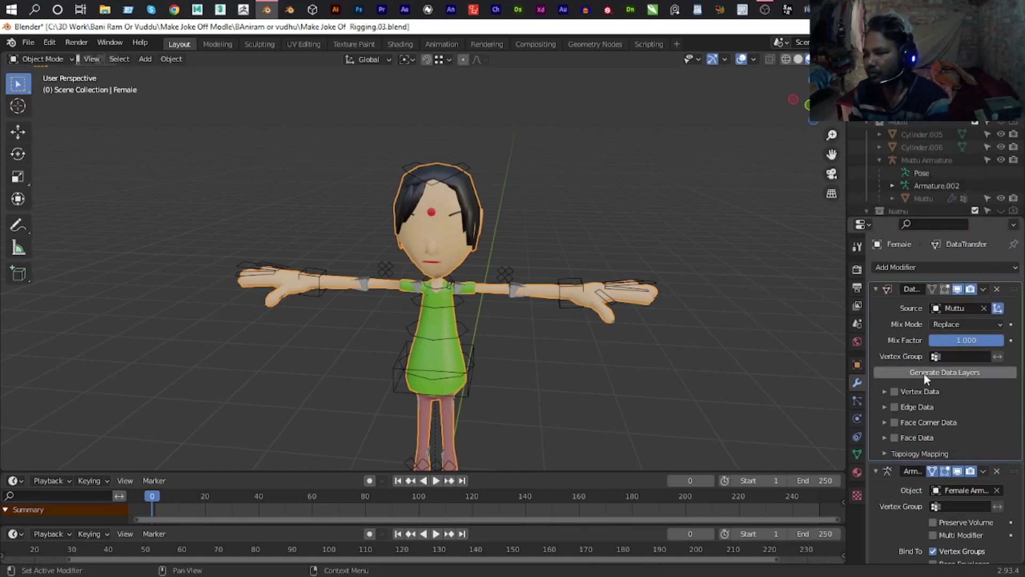
left_click(885, 392)
left_click(909, 410)
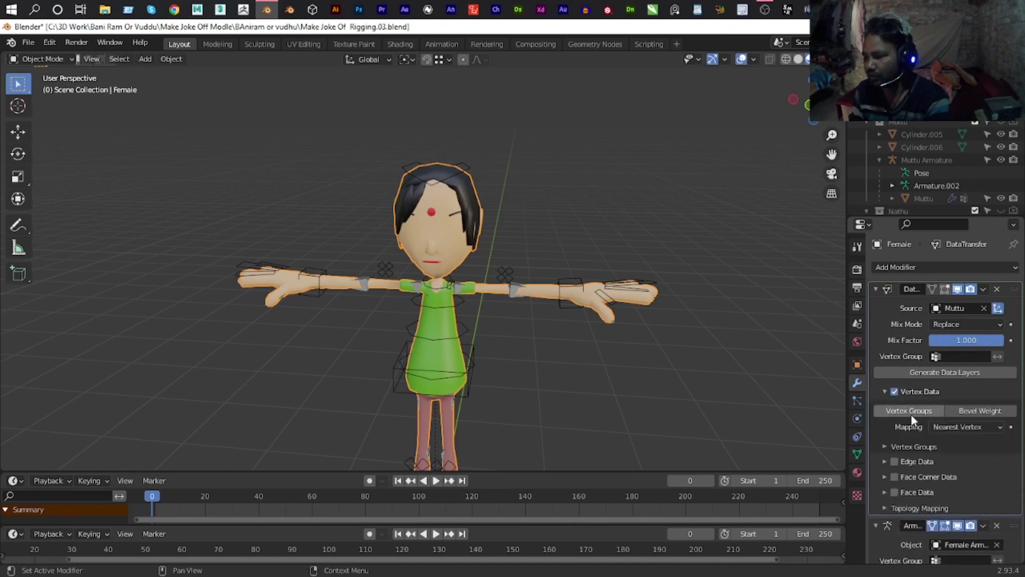
left_click(982, 289)
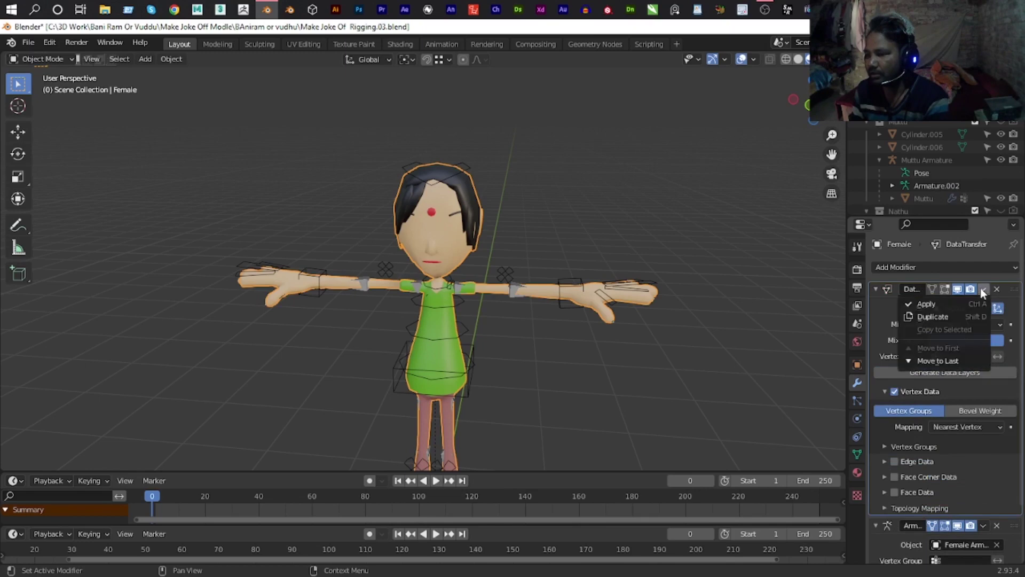
left_click(960, 301)
left_click(573, 286)
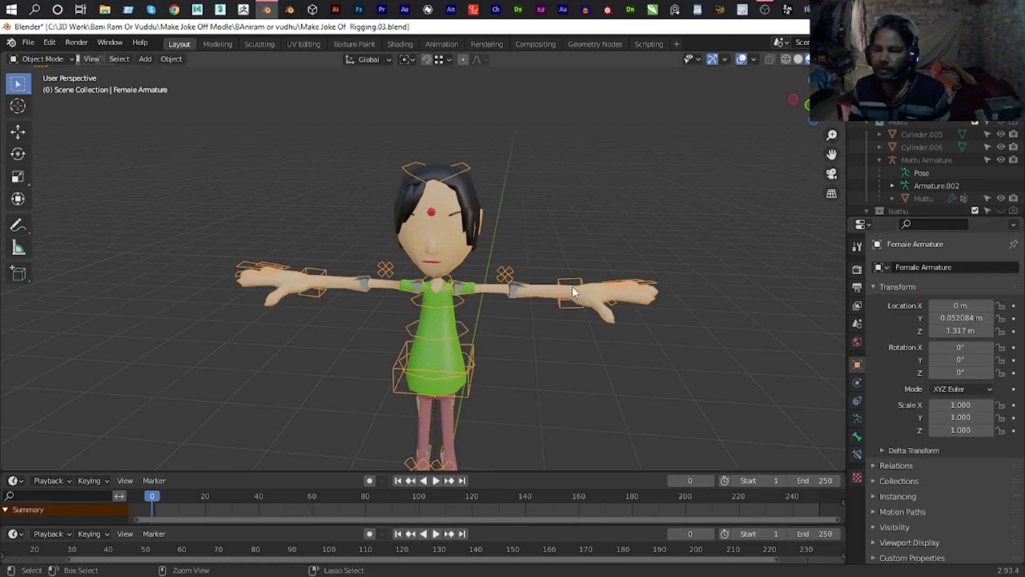
In Pose Mode, test-move the left hand IK bone and try rotating the Spine.4 bone.
key("ctrl+Tab")
left_click(566, 285)
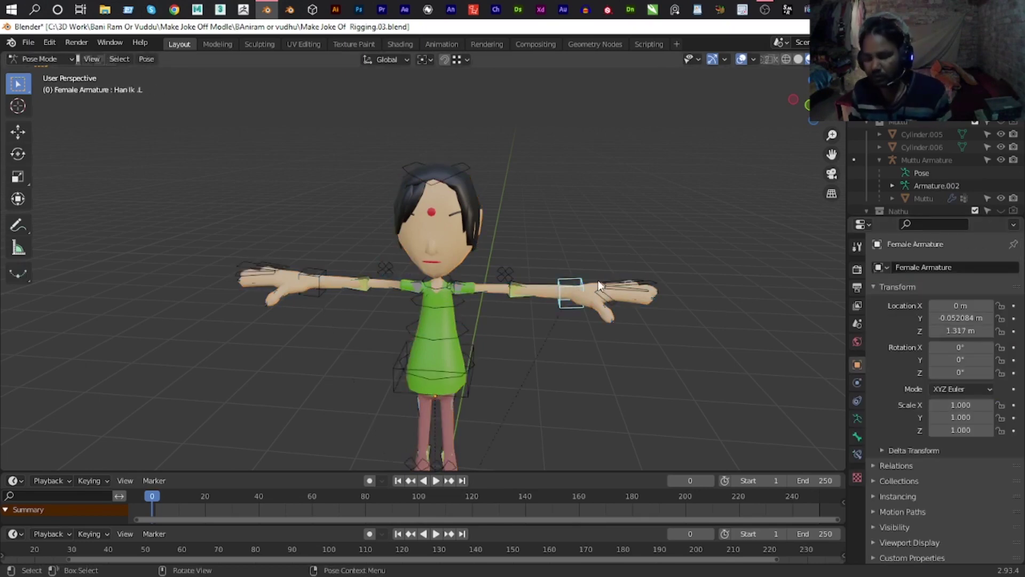
key("g")
left_click(565, 385)
mouse_move(565, 385)
middle_mouse_down()
mouse_move(445, 381)
mouse_move(508, 318)
mouse_move(473, 314)
middle_mouse_up()
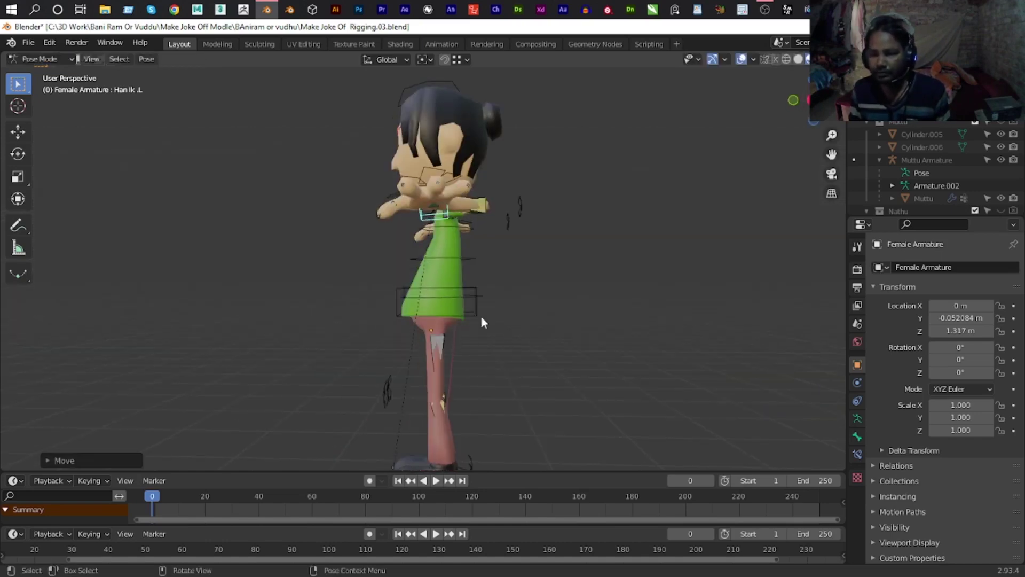
left_click(473, 312)
key("r")
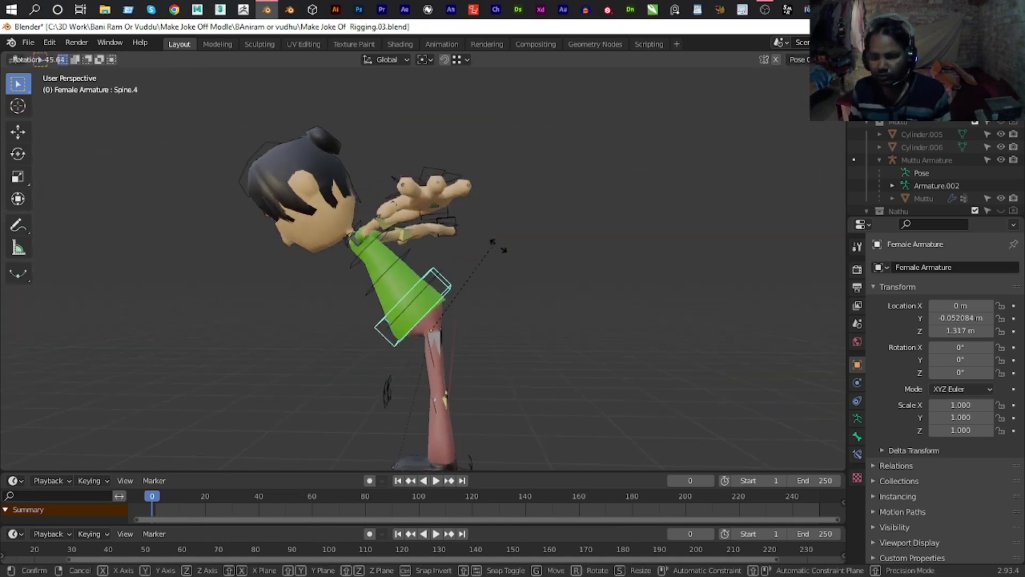
key("Escape")
Orbit and zoom the view, settling on a front orthographic view of the rig.
mouse_move(668, 370)
middle_mouse_down()
mouse_move(367, 316)
mouse_move(638, 389)
mouse_move(421, 376)
mouse_move(536, 246)
middle_mouse_up()
scroll(648, 132, "up", 2)
middle_click_drag(648, 133, 626, 138)
scroll(621, 153, "down", 1)
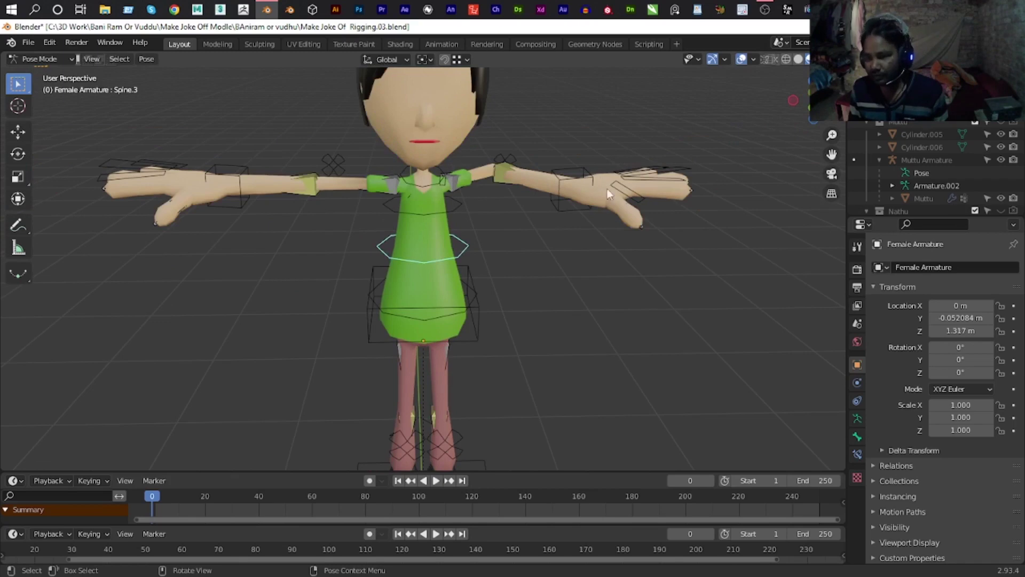
key("KP_1")
key("KP_3")
key("KP_1")
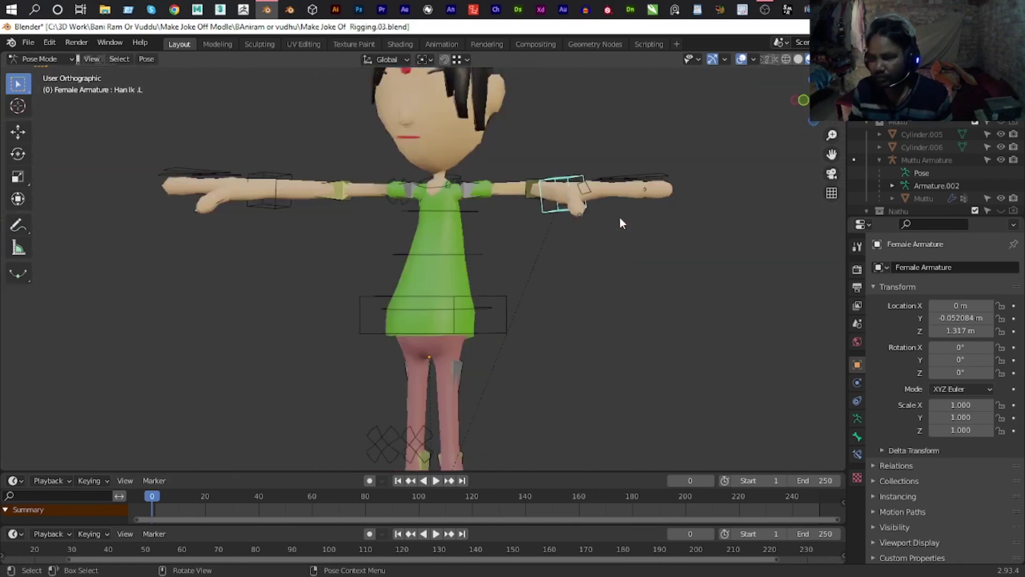
scroll(620, 227, "up", 2)
Rotate the hand bone to bend the forearm down, then undo it and cancel a scale test.
key("r")
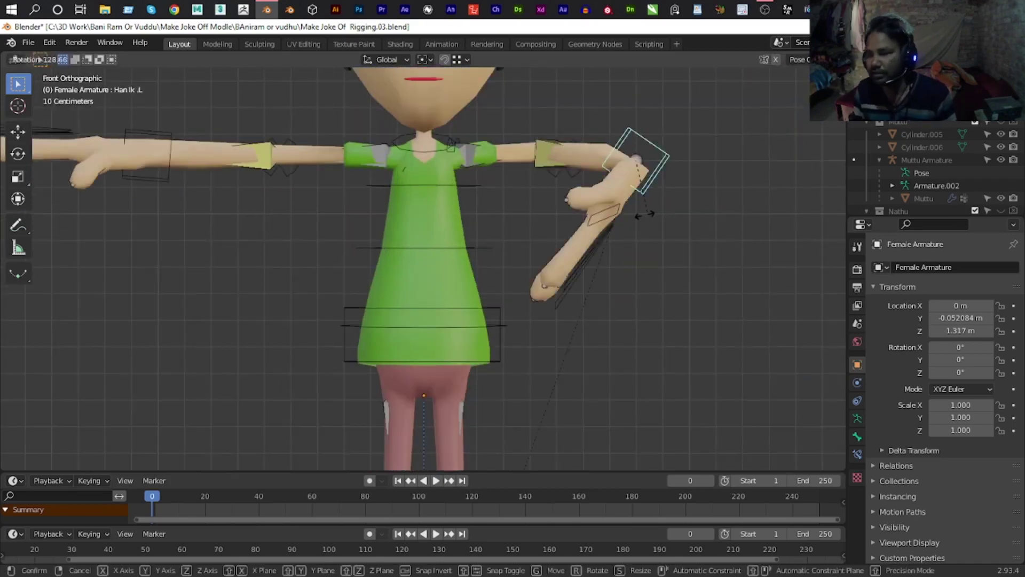
left_click(674, 187)
scroll(650, 145, "up", 4)
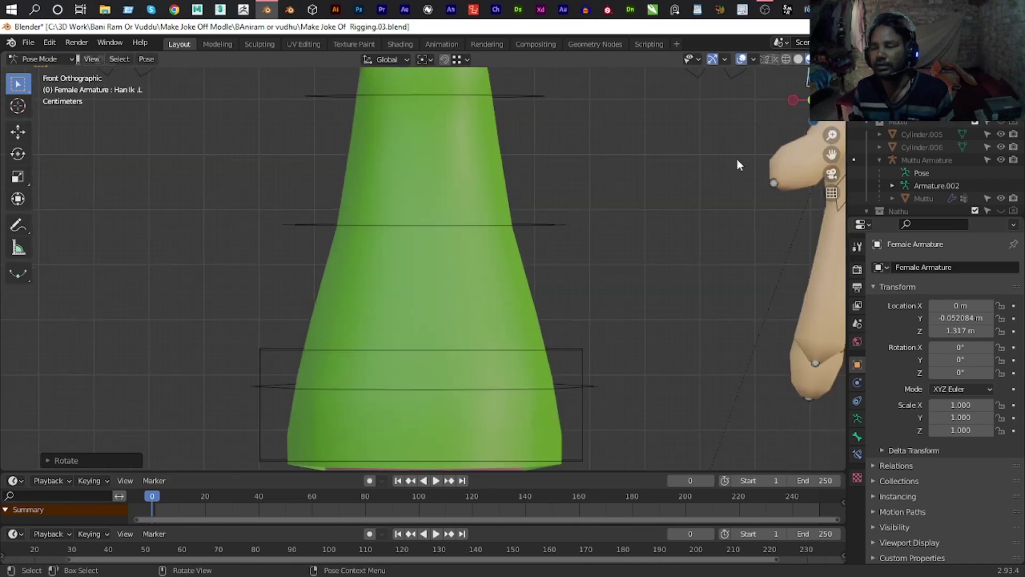
scroll(627, 184, "down", 5)
key("ctrl+z")
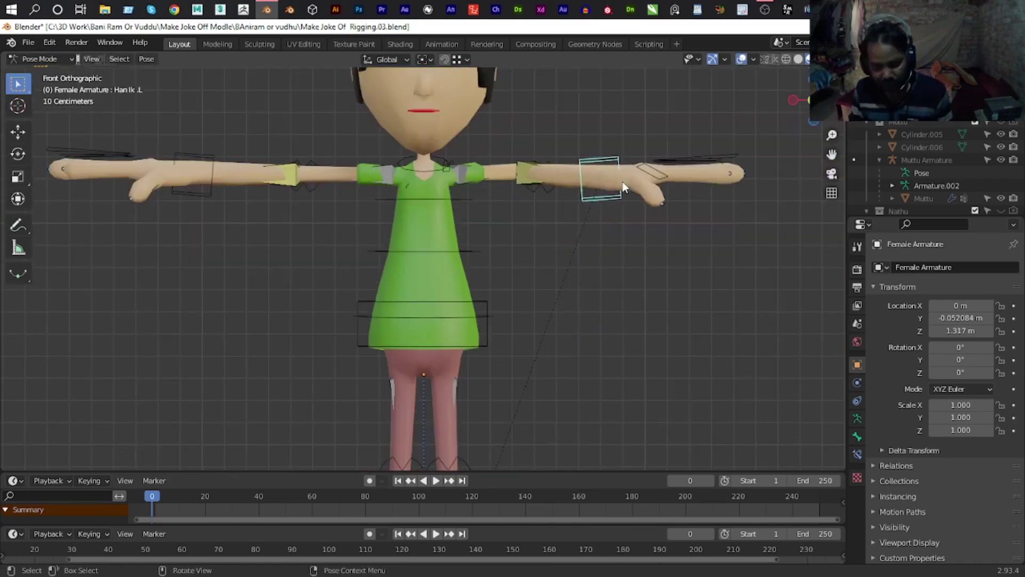
key("s")
key("Escape")
Select all bones and clear their transforms back to the rest T-pose.
key("a")
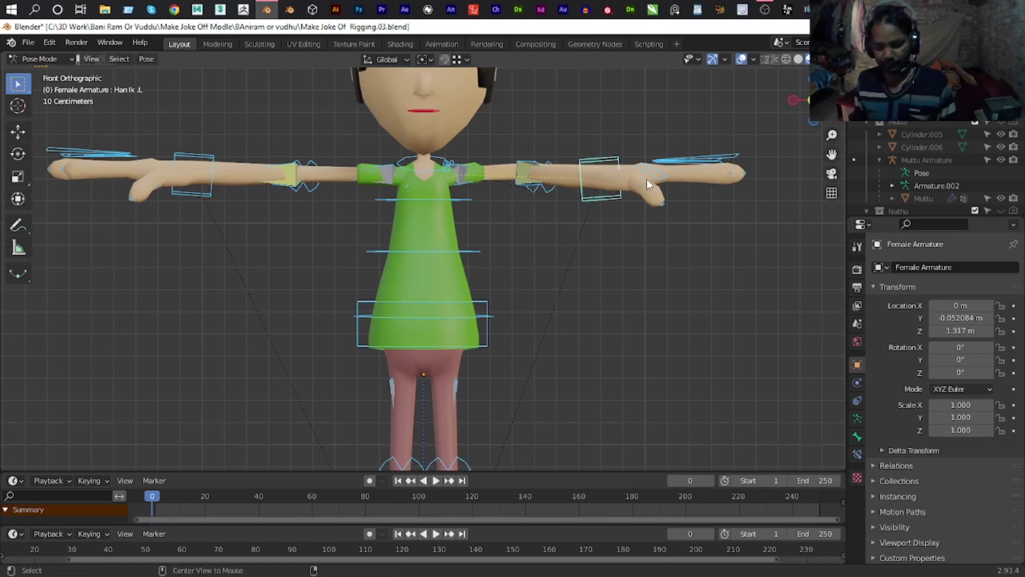
key("alt+g")
scroll(606, 204, "down", 1)
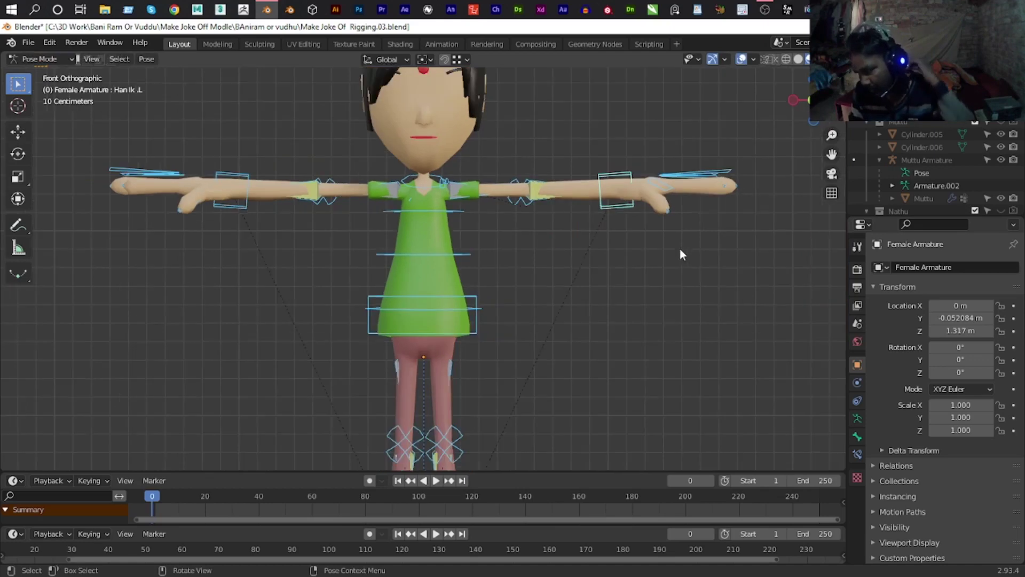
scroll(680, 251, "down", 2)
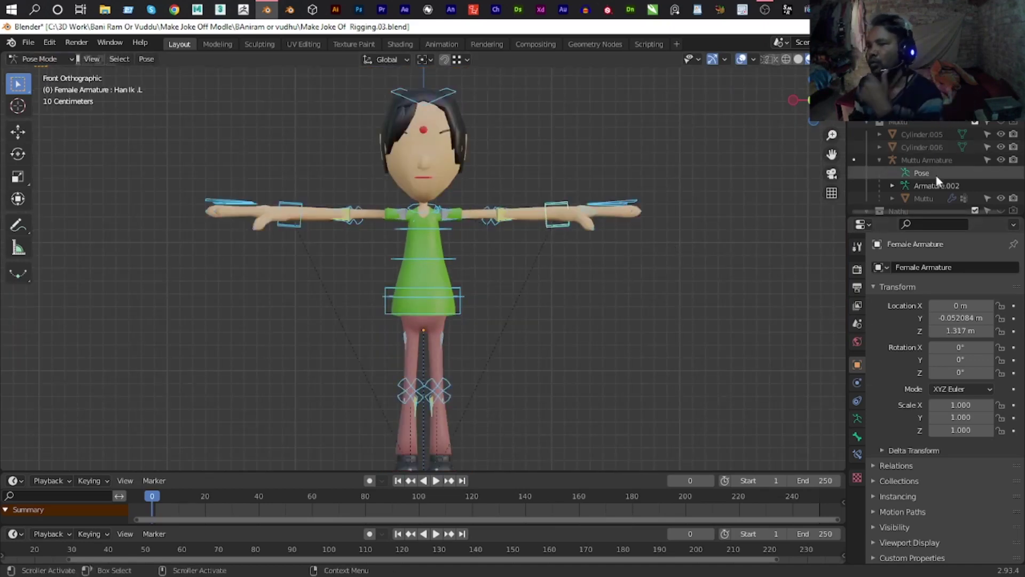
In the Outliner, hide the Female character and show Muttu again.
left_click(927, 199)
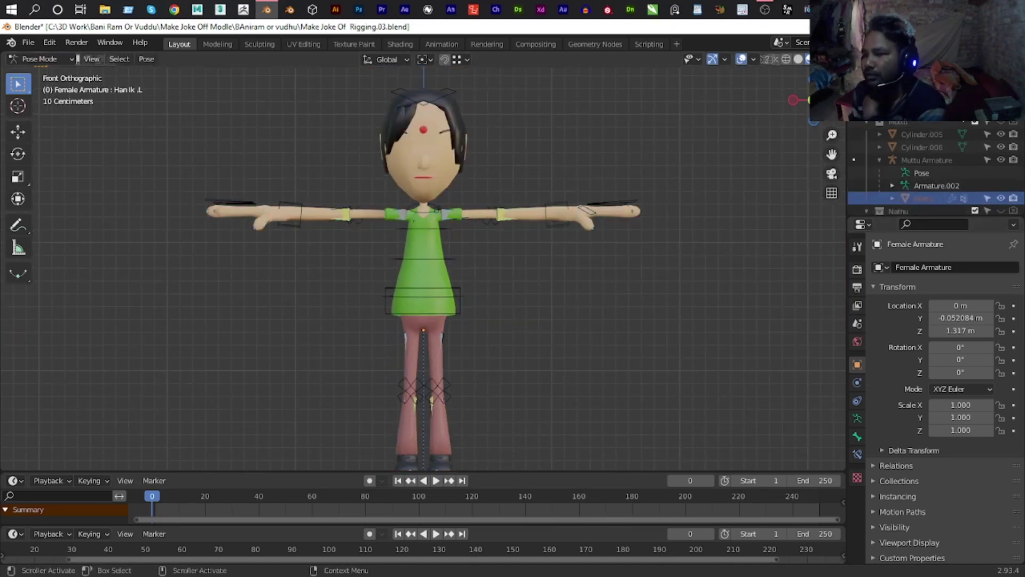
scroll(1006, 122, "up", 1)
scroll(1002, 124, "up", 2)
scroll(995, 127, "up", 1)
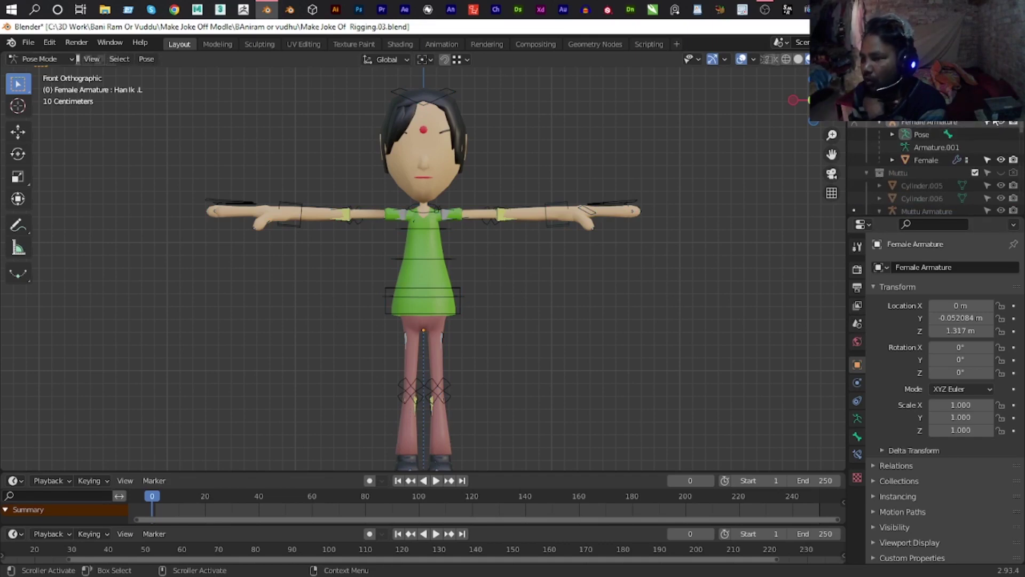
left_click(1001, 122)
scroll(907, 182, "down", 2)
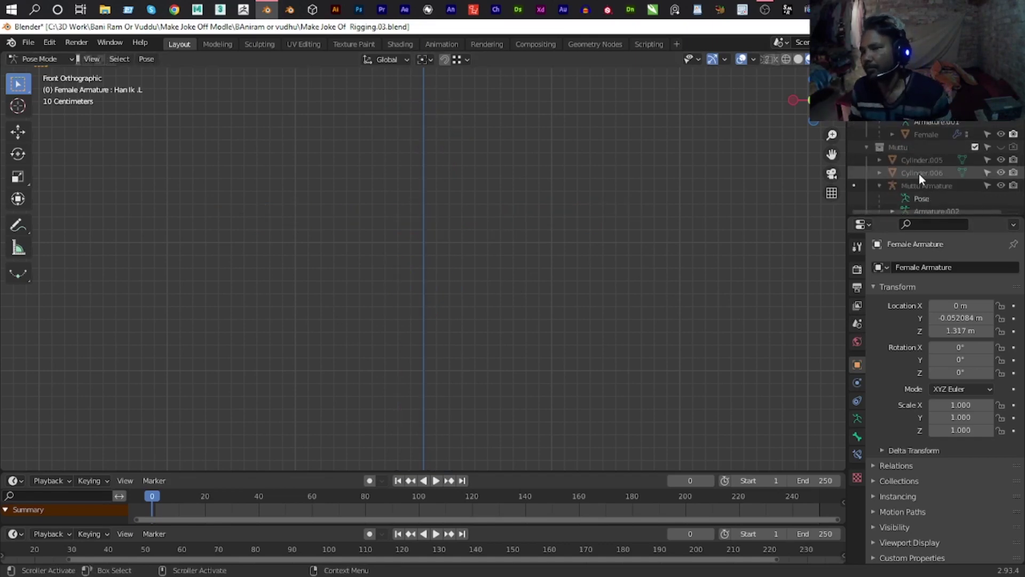
left_click(1001, 146)
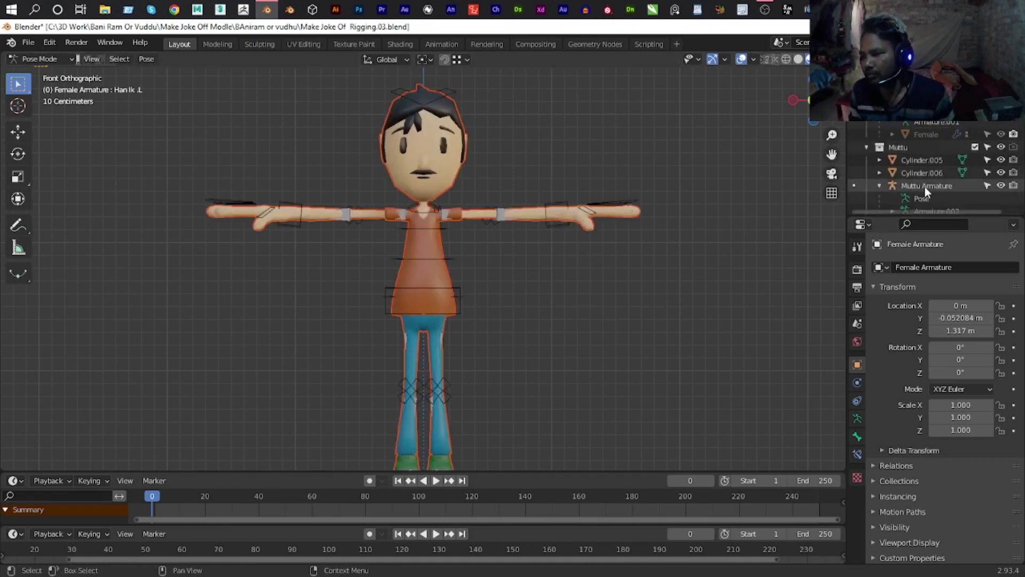
scroll(928, 189, "down", 5)
scroll(598, 229, "up", 2)
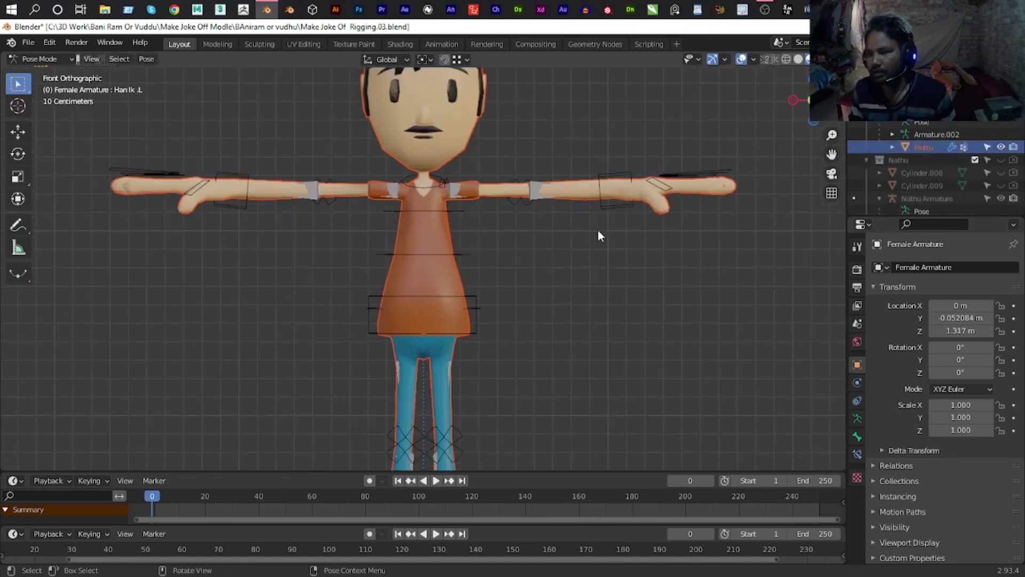
Rotate Muttu Armature's left hand IK bone about 90° downward, then put Muttu's mesh into Edit Mode.
key("ctrl+Tab")
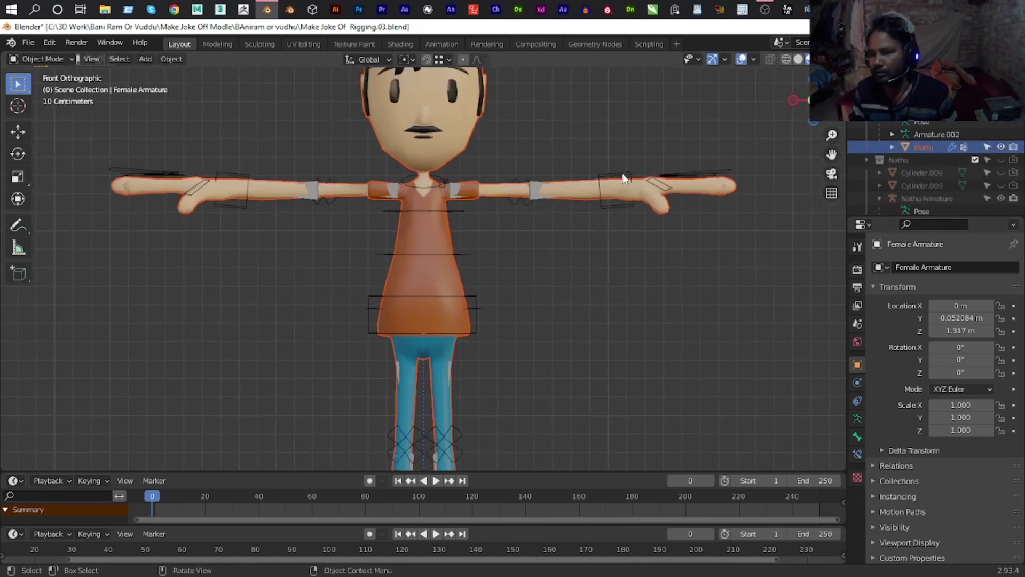
left_click(623, 177)
key("Tab")
key("Tab")
key("ctrl+Tab")
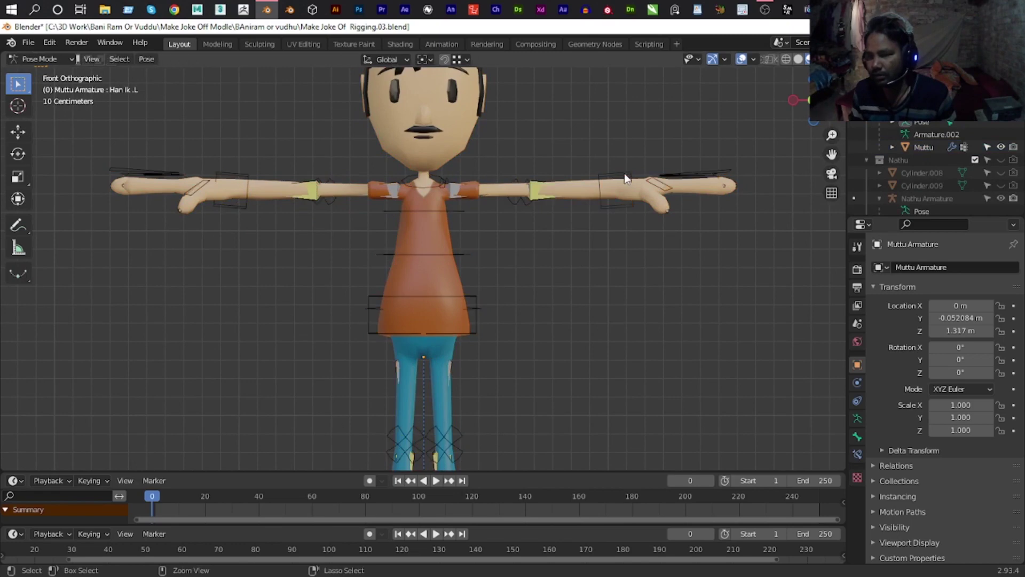
key("r")
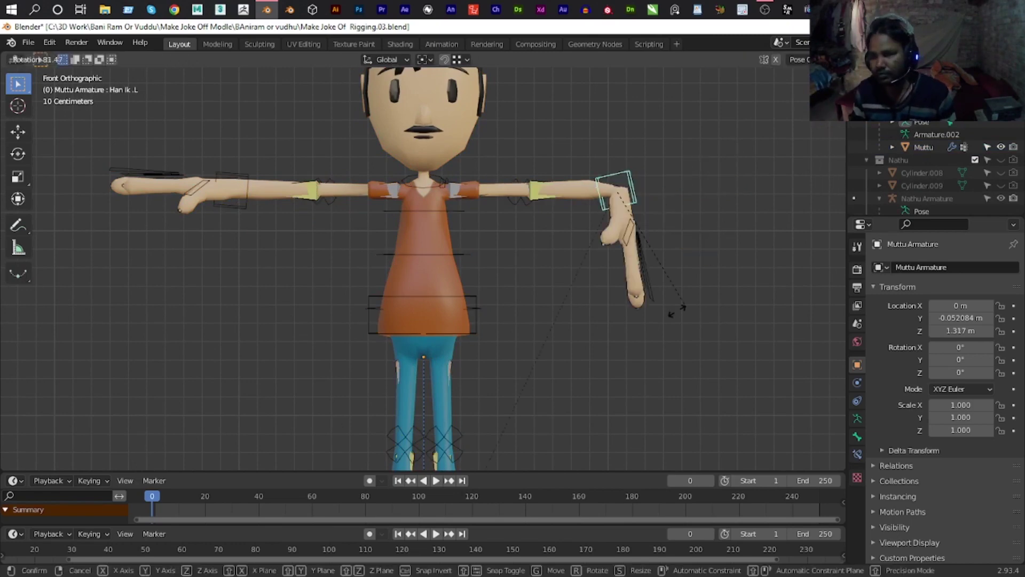
left_click(660, 324)
key("ctrl+Tab")
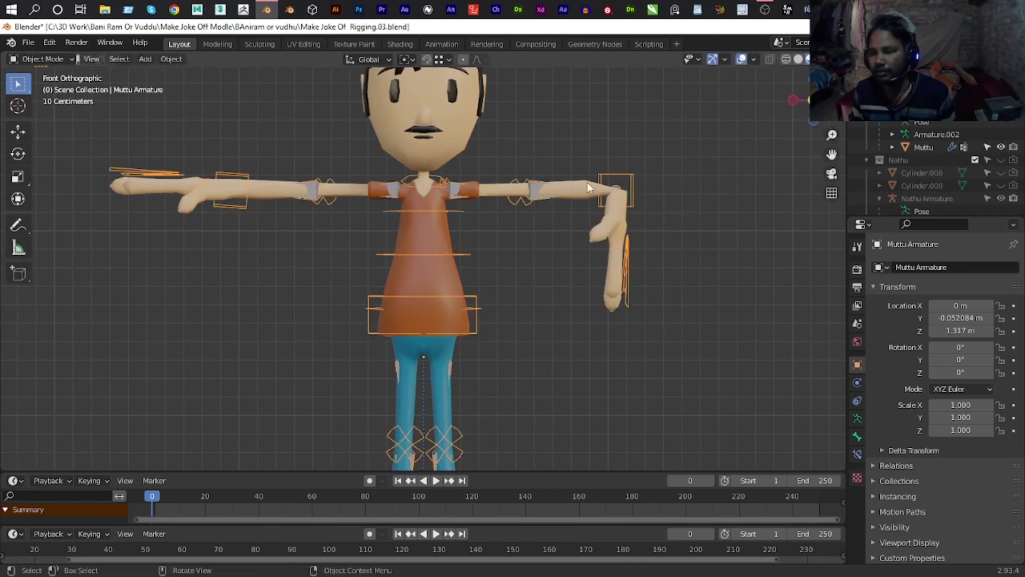
left_click(587, 181)
key("Tab")
Select an edge loop across Muttu's arm and assign it to an arm vertex group.
scroll(619, 191, "up", 2)
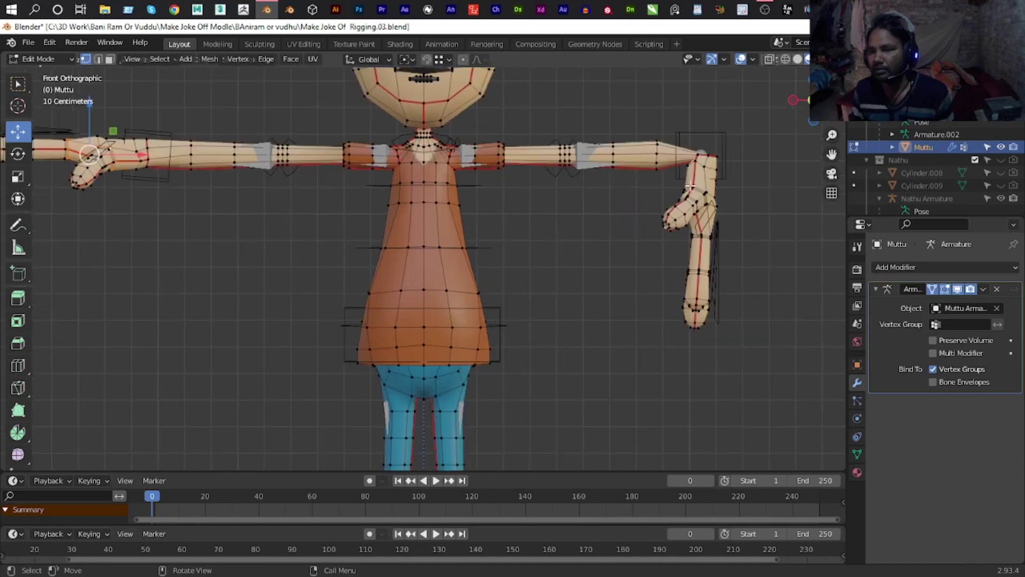
left_click(706, 154, "alt")
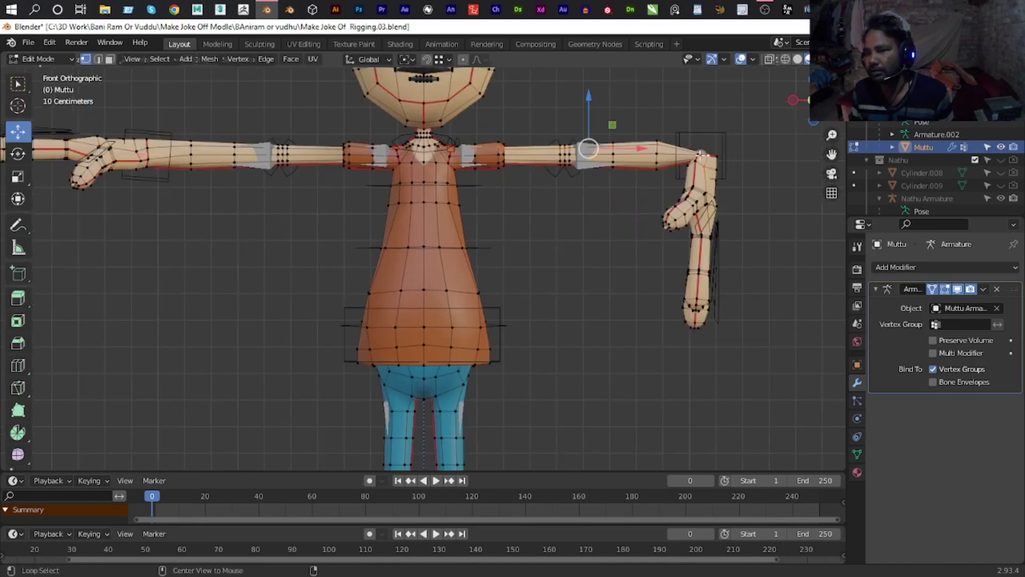
left_click(857, 455)
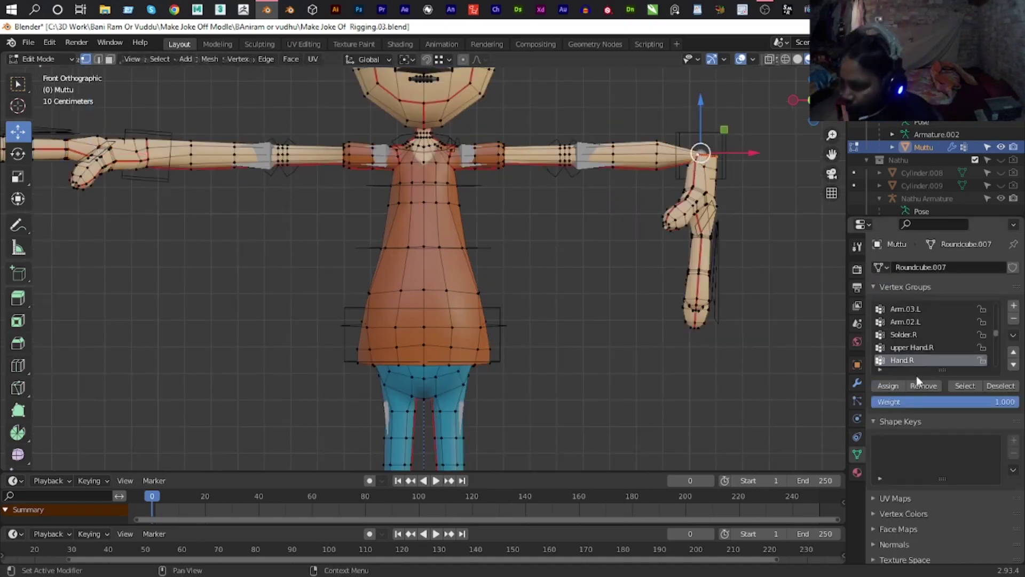
scroll(910, 333, "up", 2)
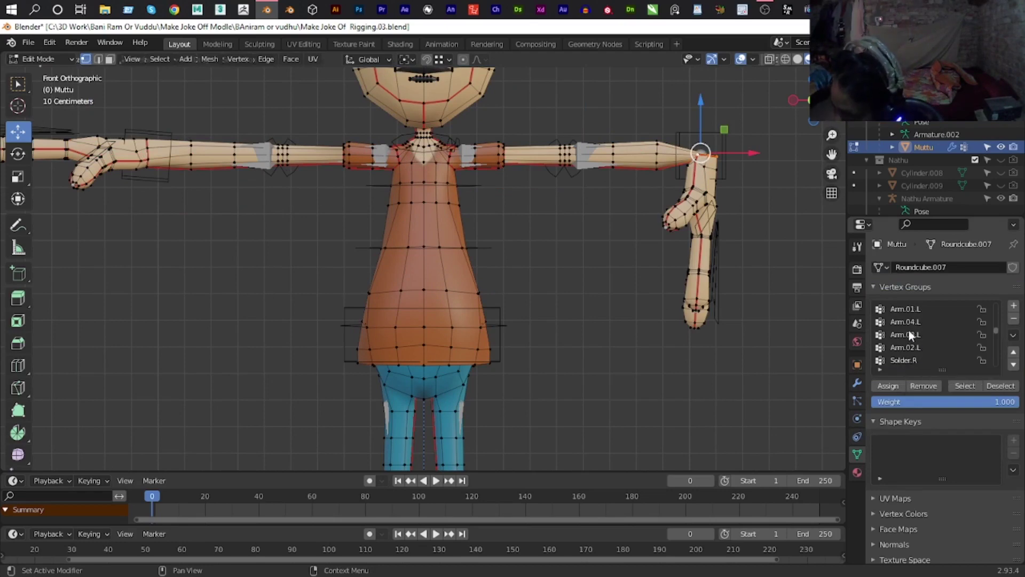
left_click(888, 386)
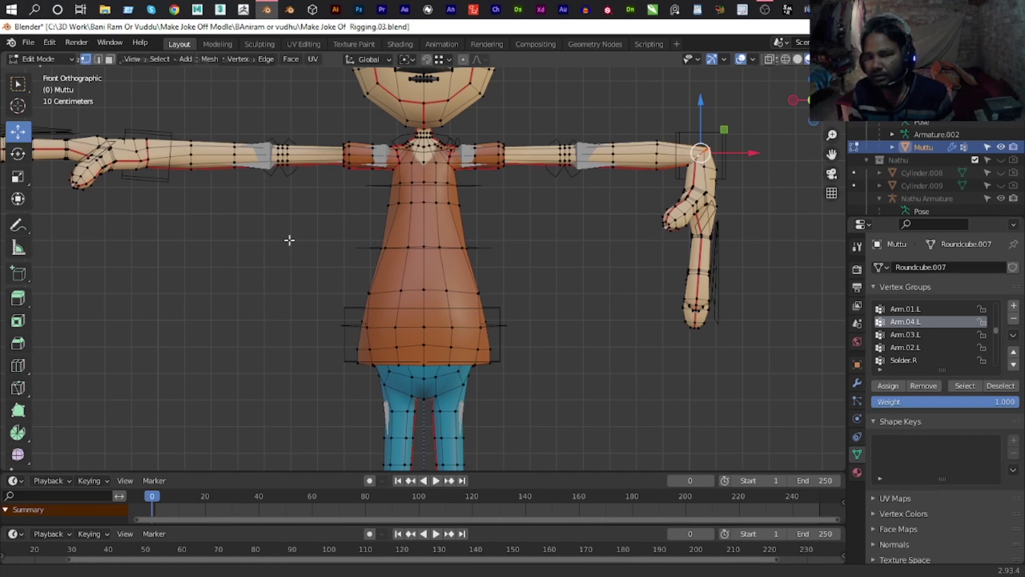
Center the view on the left arm and make Arm.04.R the active vertex group.
middle_click(235, 208, "alt")
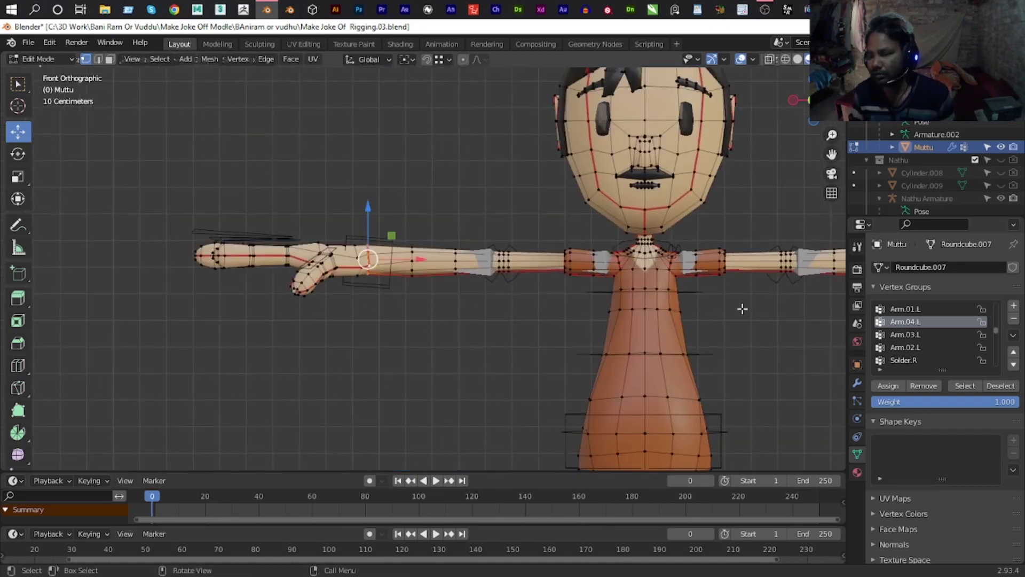
scroll(915, 337, "down", 4)
scroll(920, 334, "down", 3)
scroll(920, 336, "down", 3)
scroll(916, 342, "down", 2)
scroll(915, 341, "up", 5)
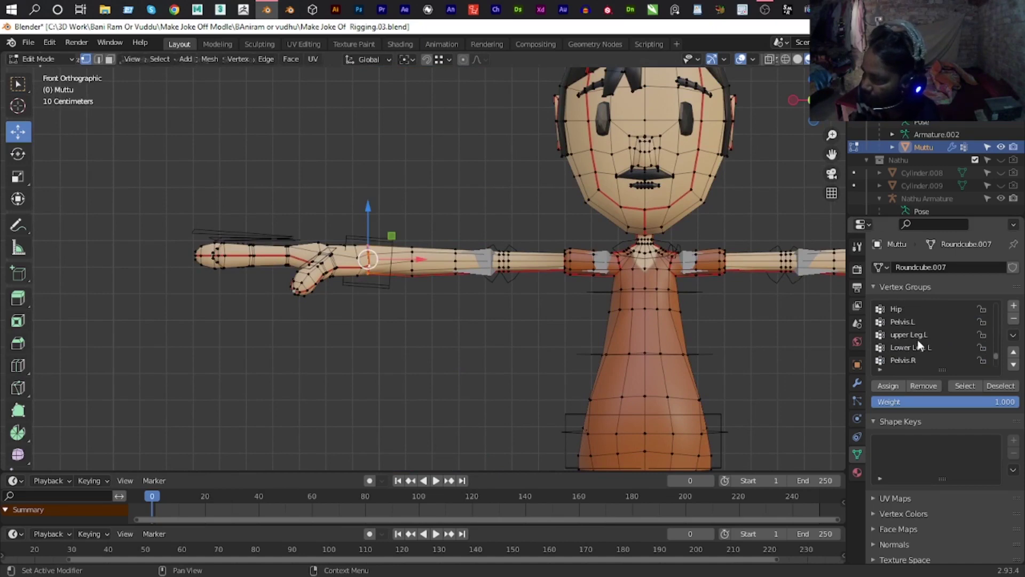
scroll(918, 342, "down", 3)
left_click(910, 351)
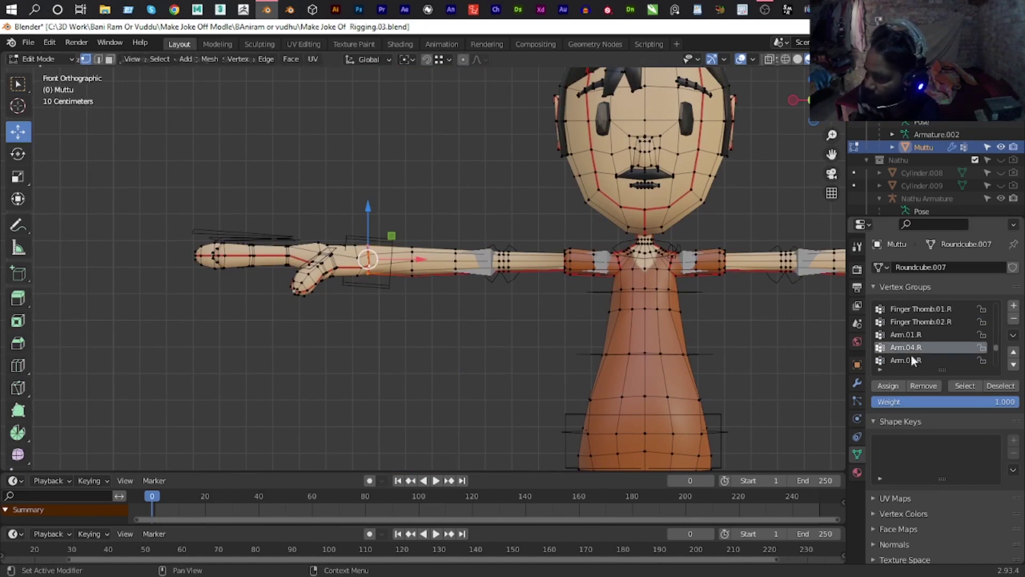
left_click(890, 386)
scroll(577, 278, "down", 2)
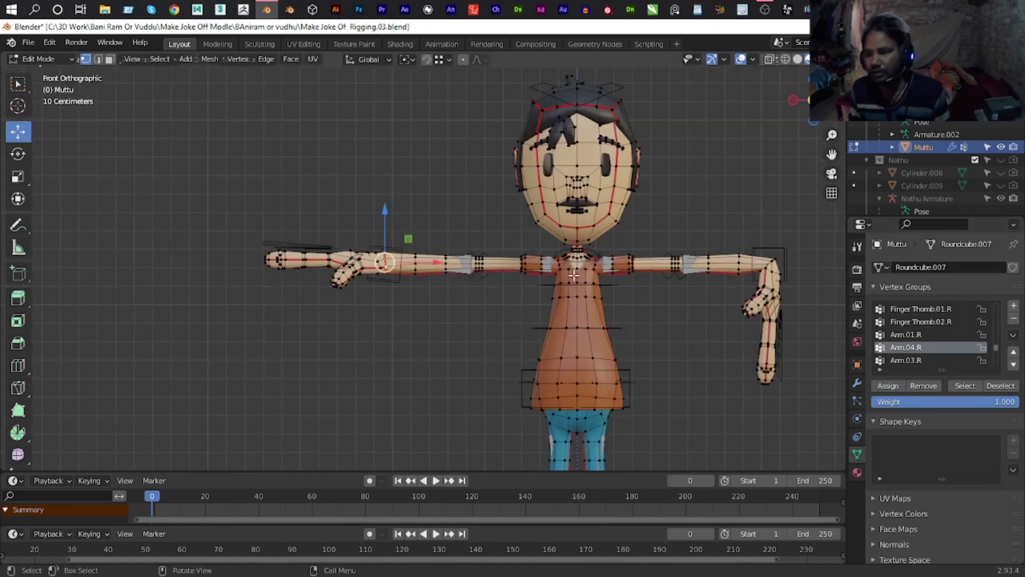
Return to Object Mode and switch Muttu Armature into Pose Mode.
key("Tab")
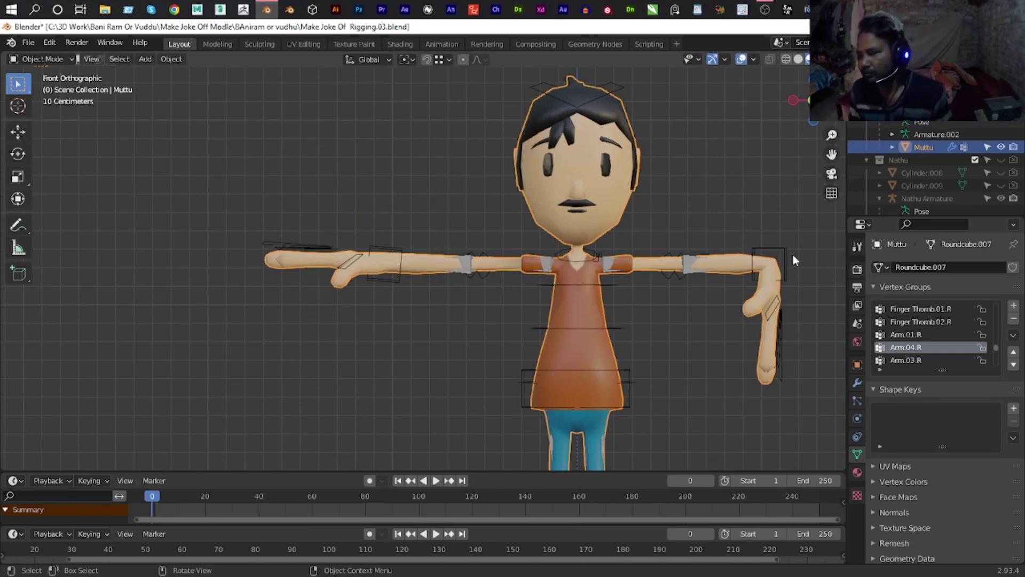
left_click(957, 136)
key("ctrl+Tab")
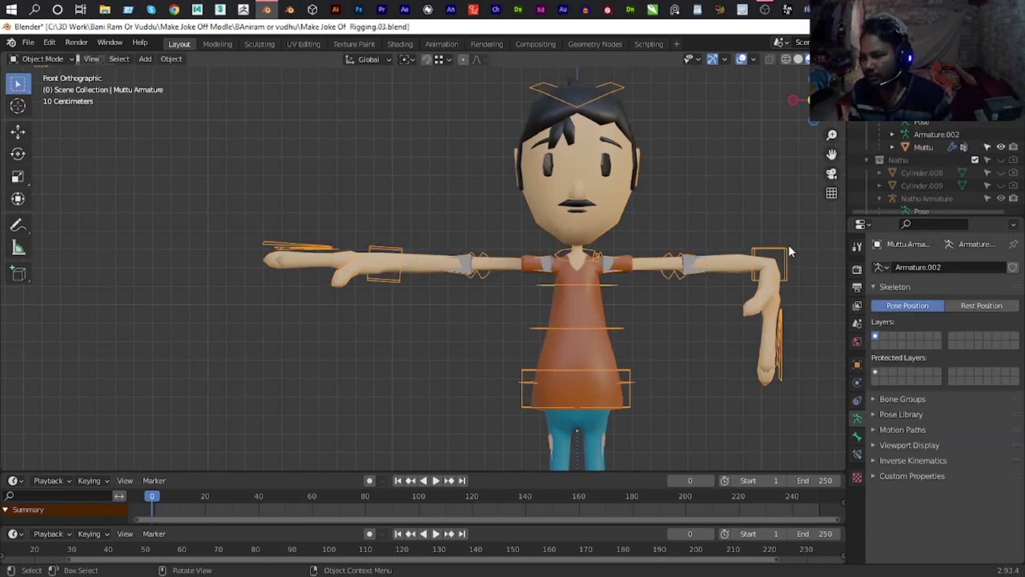
Clear all of Muttu's bone rotations back to T-pose and hide the Muttu collection.
left_click(786, 246)
key("a")
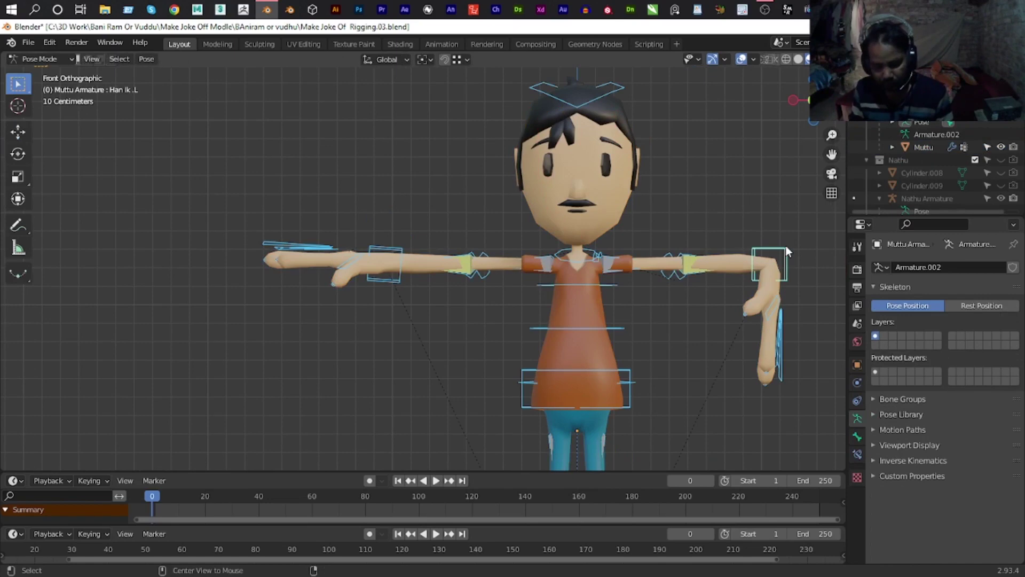
key("alt+r")
key("alt+a")
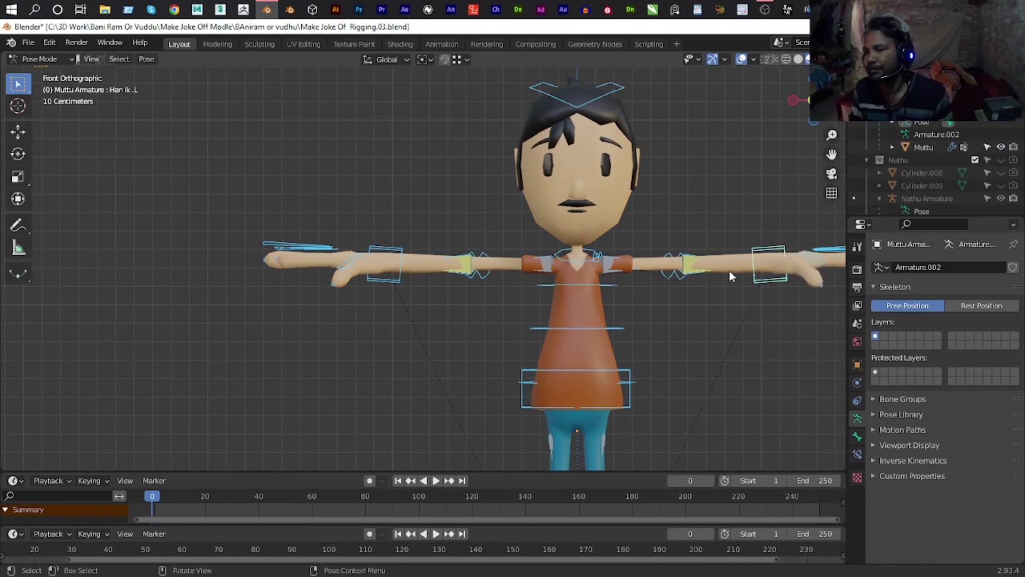
scroll(935, 160, "up", 5)
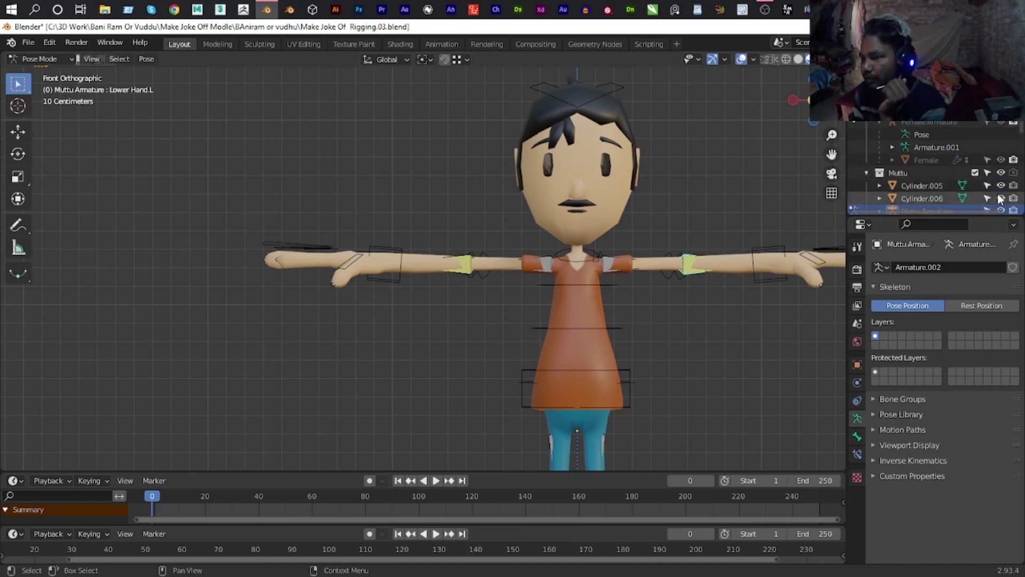
left_click(1001, 173)
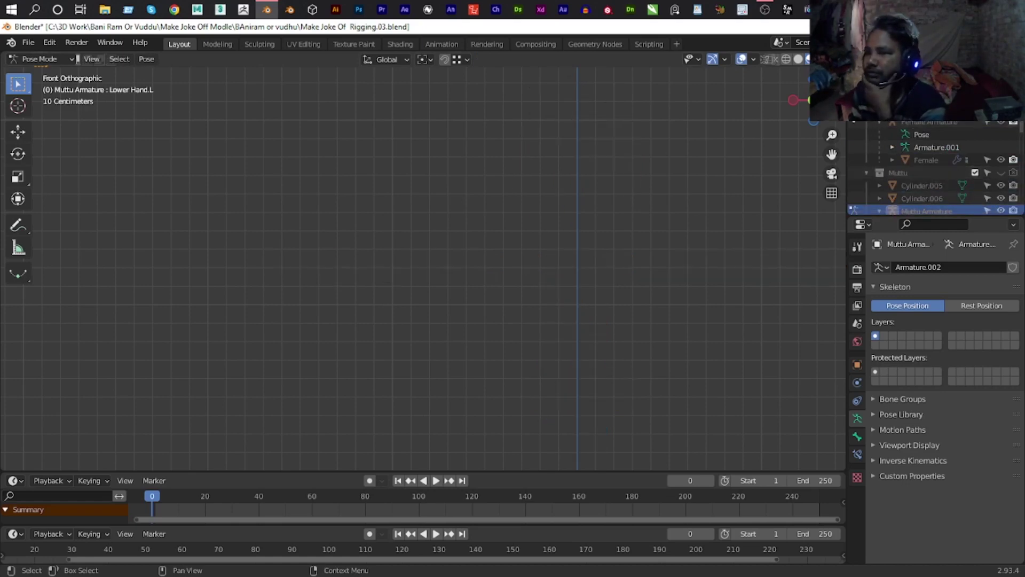
Add a Data Transfer modifier to the Female mesh and move it above the Armature modifier.
key("ctrl+z")
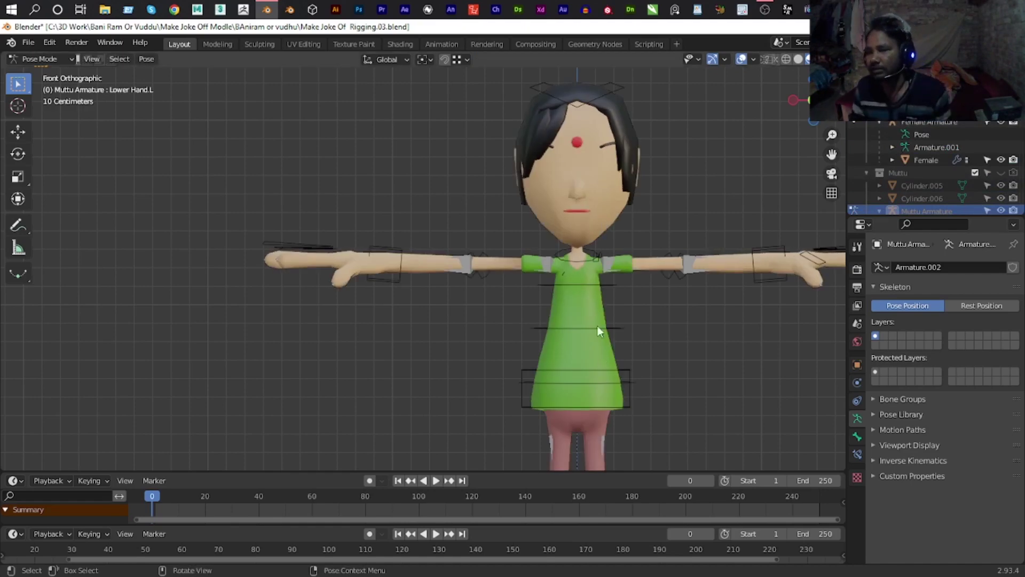
key("ctrl+Tab")
left_click(598, 220)
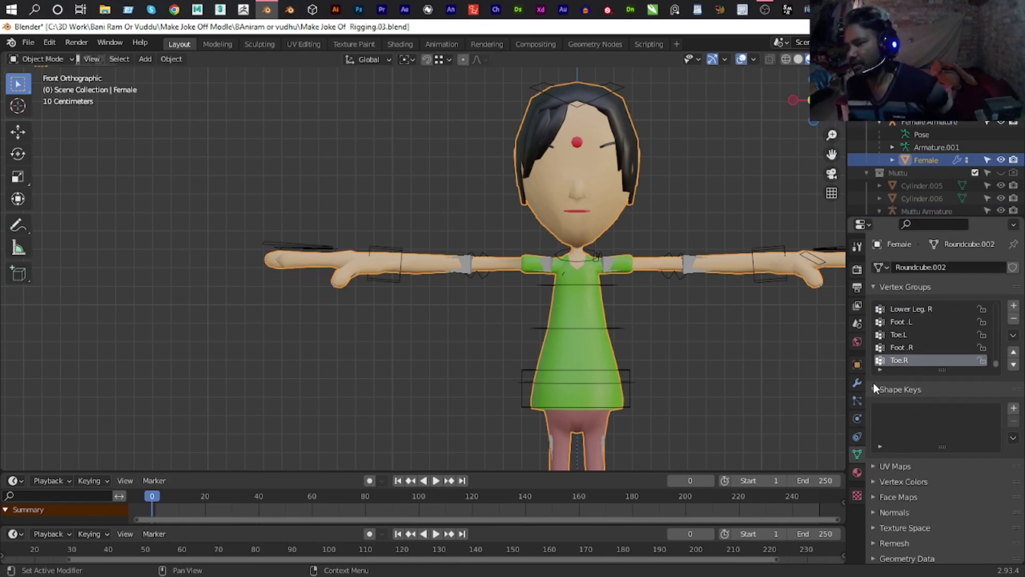
left_click(857, 383)
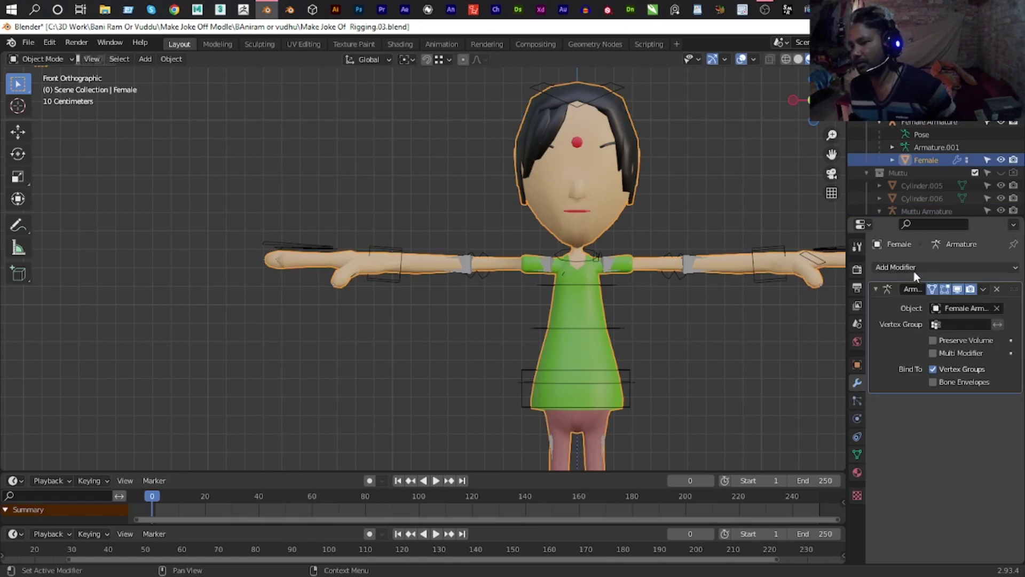
left_click(914, 271)
left_click(662, 300)
left_click_drag(989, 406, 1004, 290)
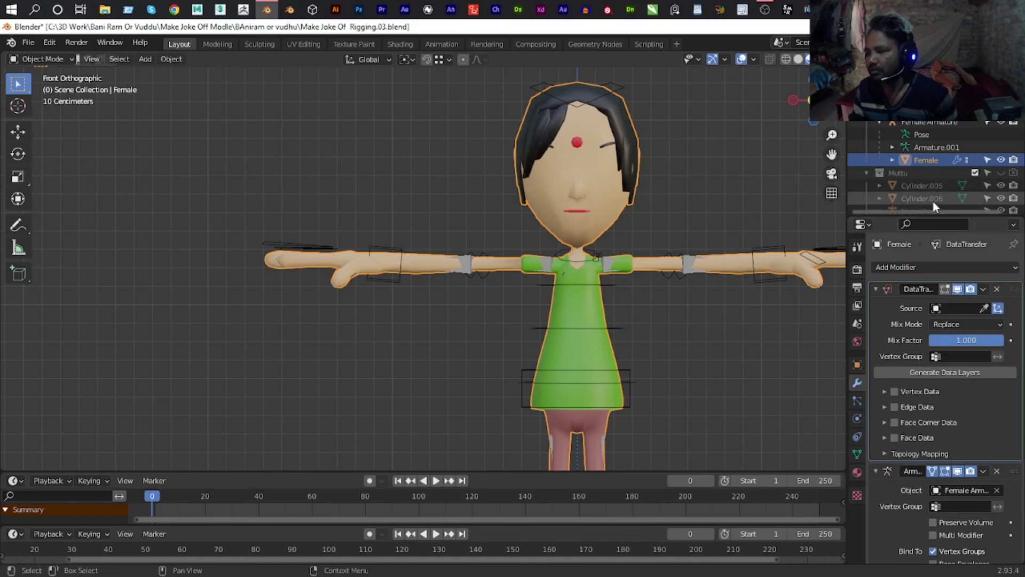
Set Muttu as the source, transfer vertex groups, and apply the Data Transfer modifier.
scroll(933, 201, "down", 2)
scroll(936, 207, "down", 1)
scroll(926, 183, "down", 1)
scroll(924, 171, "down", 1)
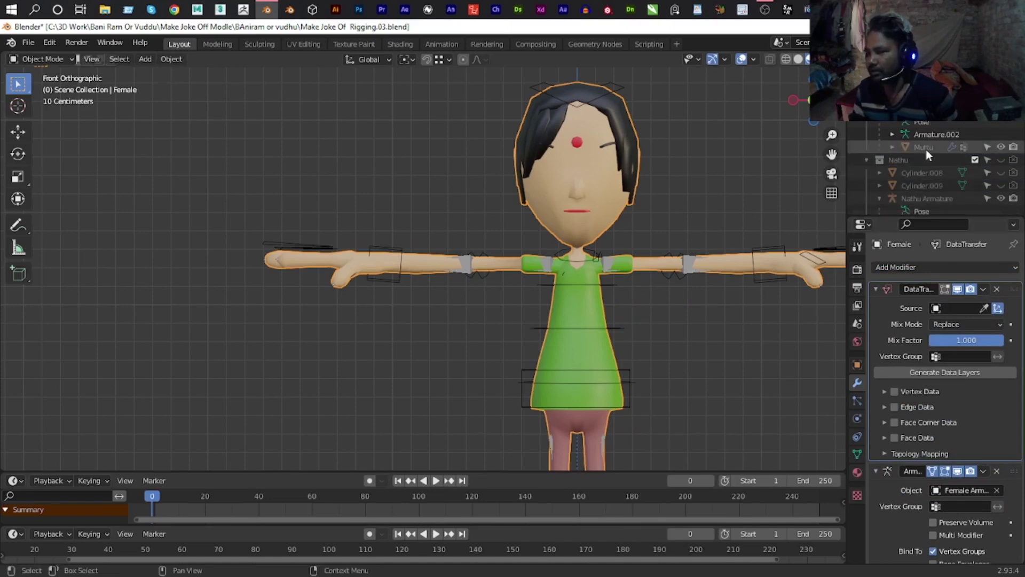
left_click(984, 308)
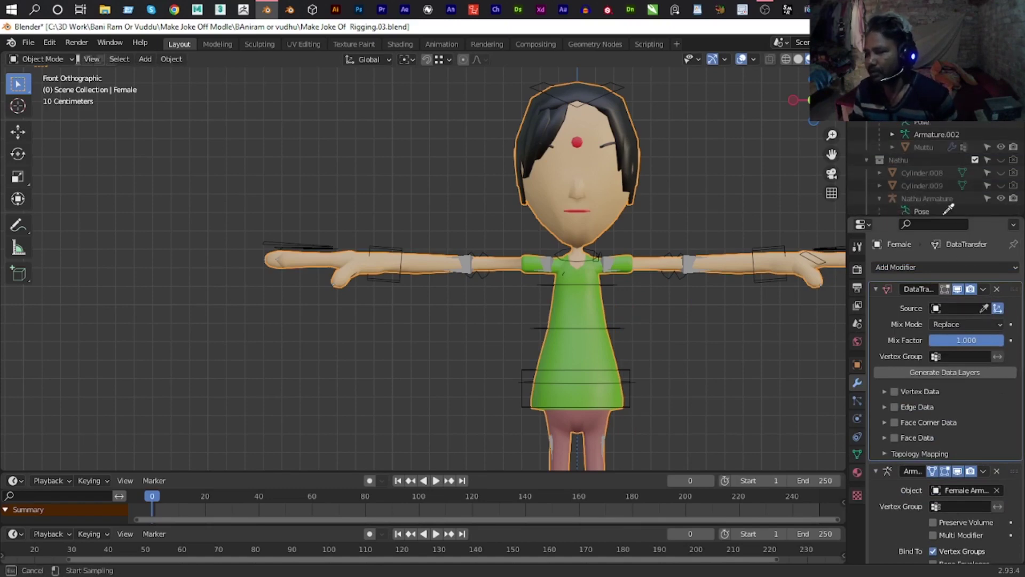
left_click(926, 146)
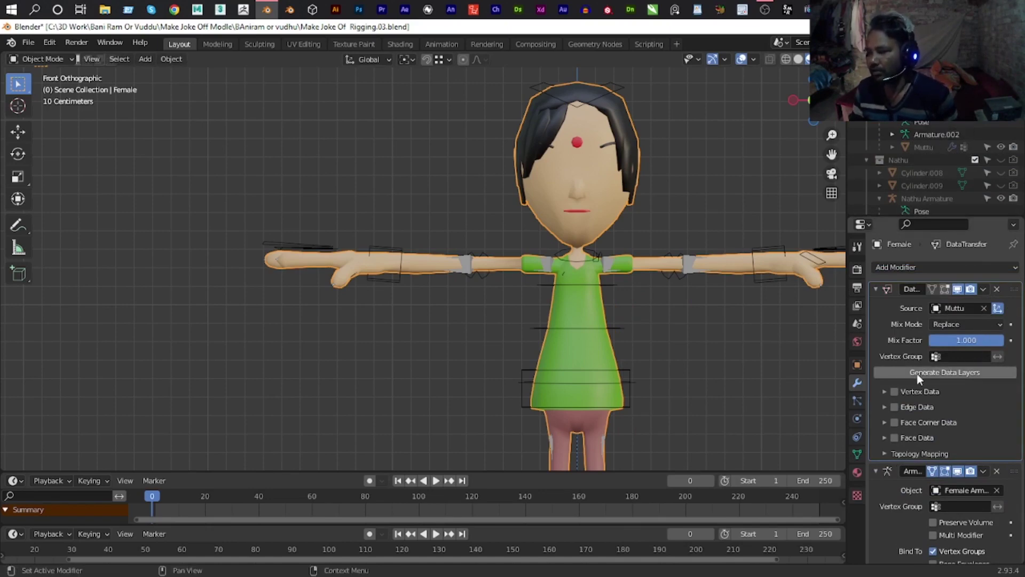
left_click(893, 392)
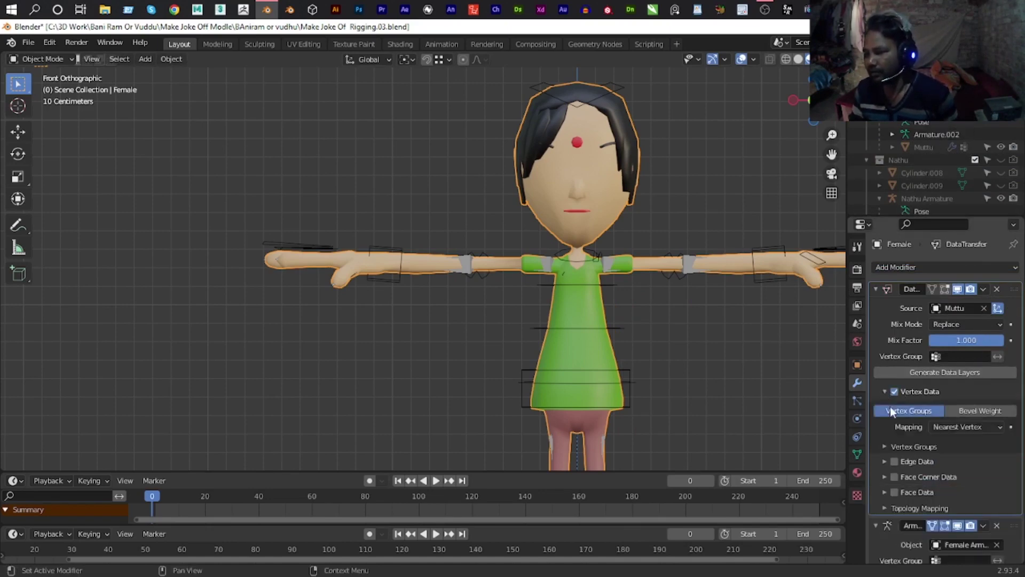
left_click(884, 446)
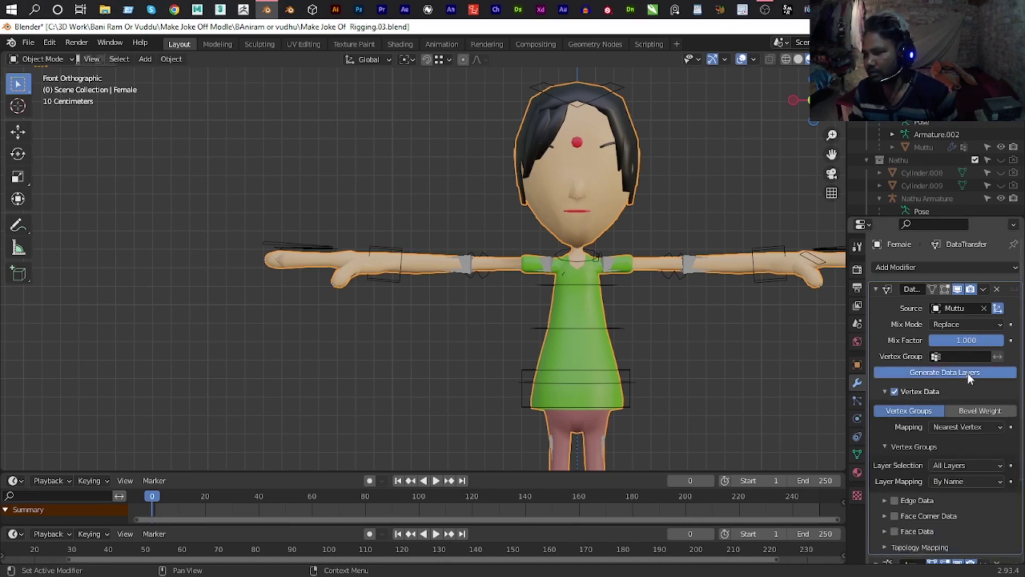
left_click(983, 288)
left_click(963, 306)
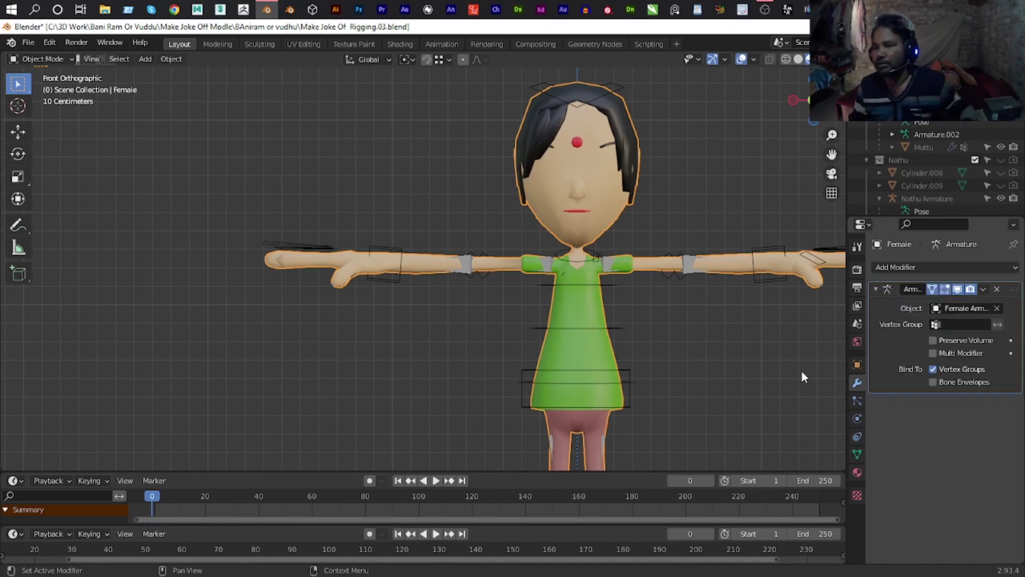
Pose the Female Armature and start rotating a hand bone to test deformation.
left_click(775, 245)
key("ctrl+Tab")
left_click(774, 264)
scroll(803, 219, "down", 2)
key("r")
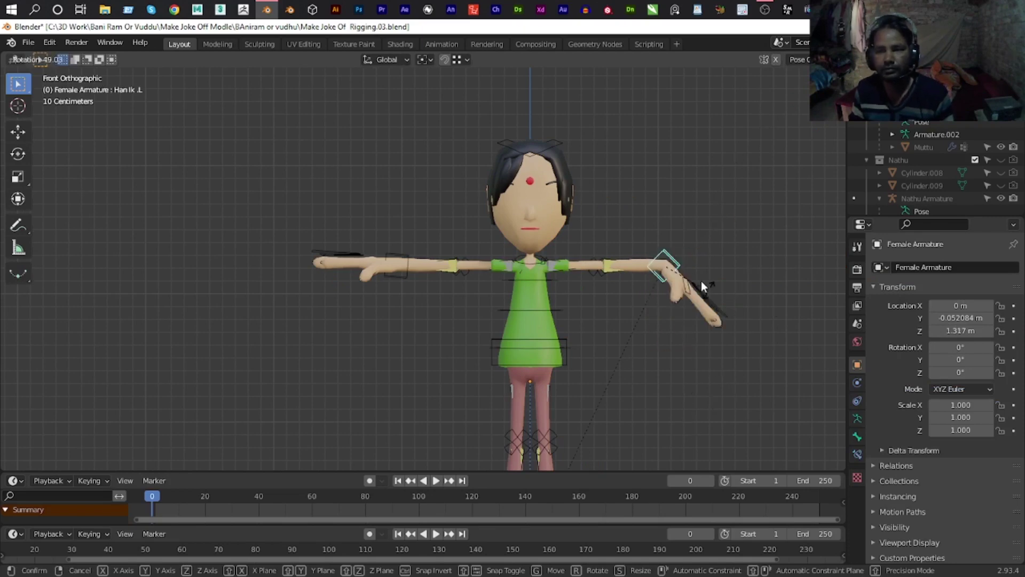
Cancel the hand test rotation, save the blend file, and return to Object Mode with nothing selected.
right_click(700, 281)
scroll(571, 321, "up", 1)
left_click(567, 319)
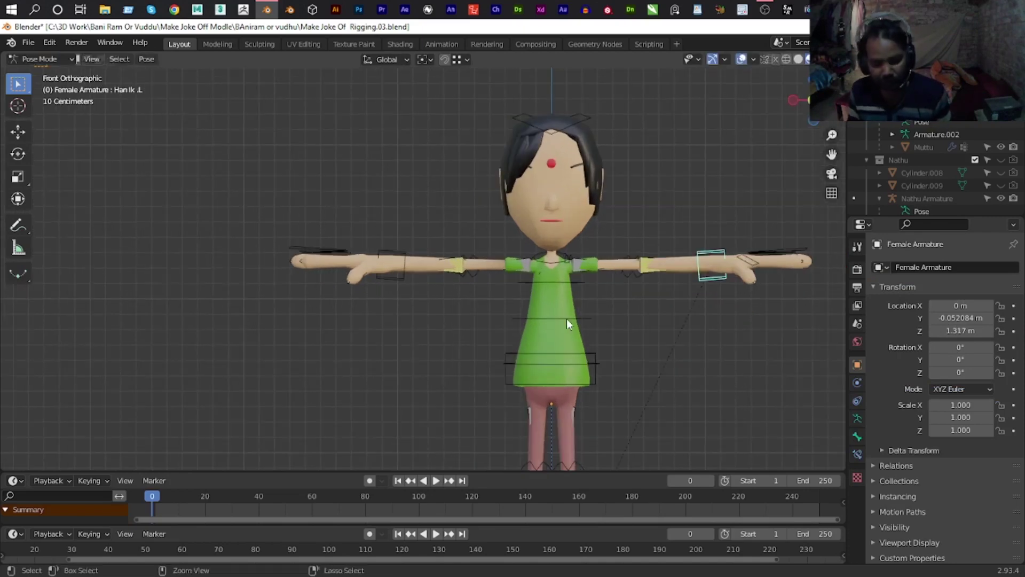
key("ctrl+s")
key("a")
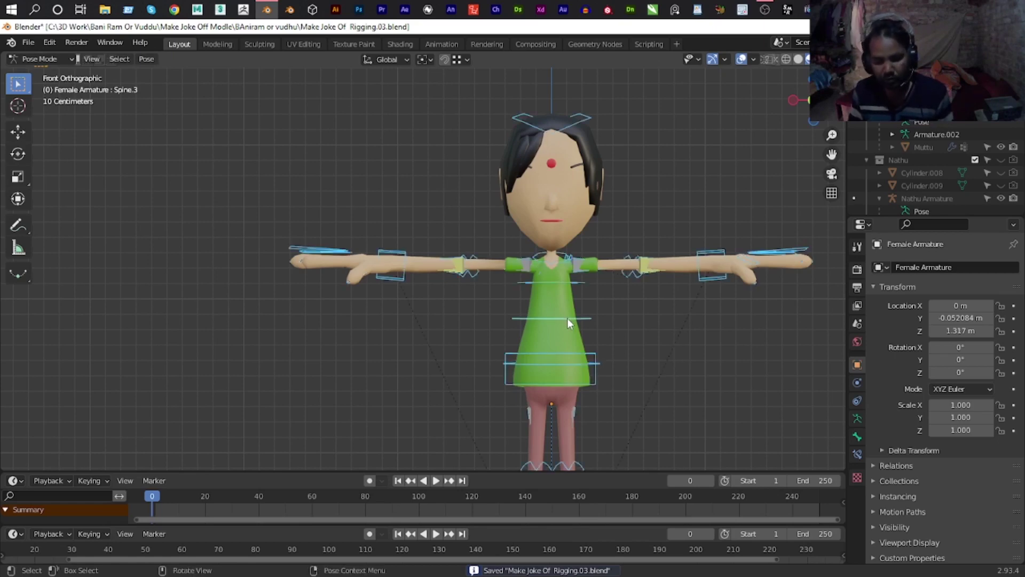
key("ctrl+Tab")
left_click(628, 178)
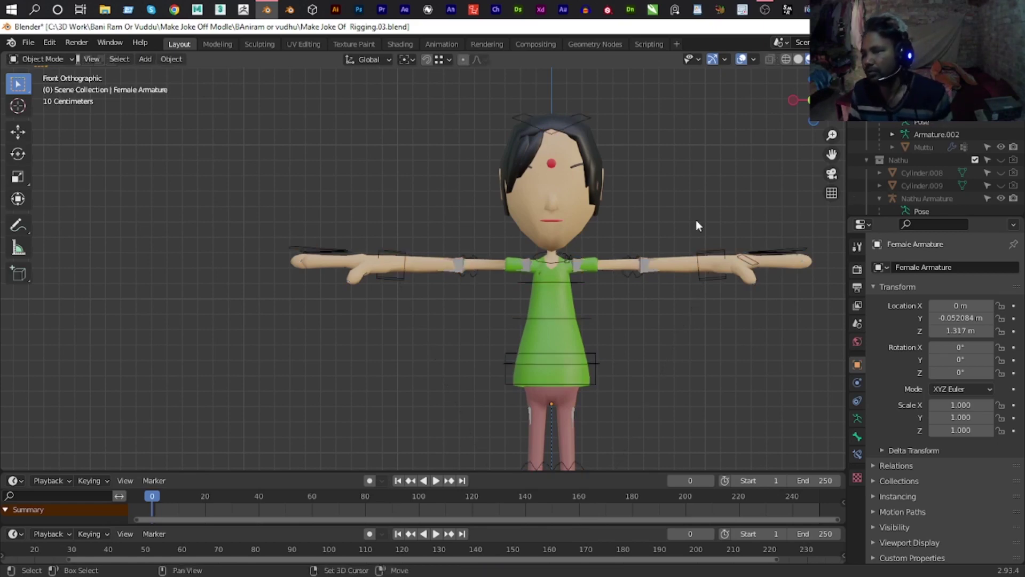
Hide the Female character, then undo to bring the cartoon character back into view.
middle_click_drag(699, 220, 619, 289, "shift")
scroll(935, 171, "up", 3)
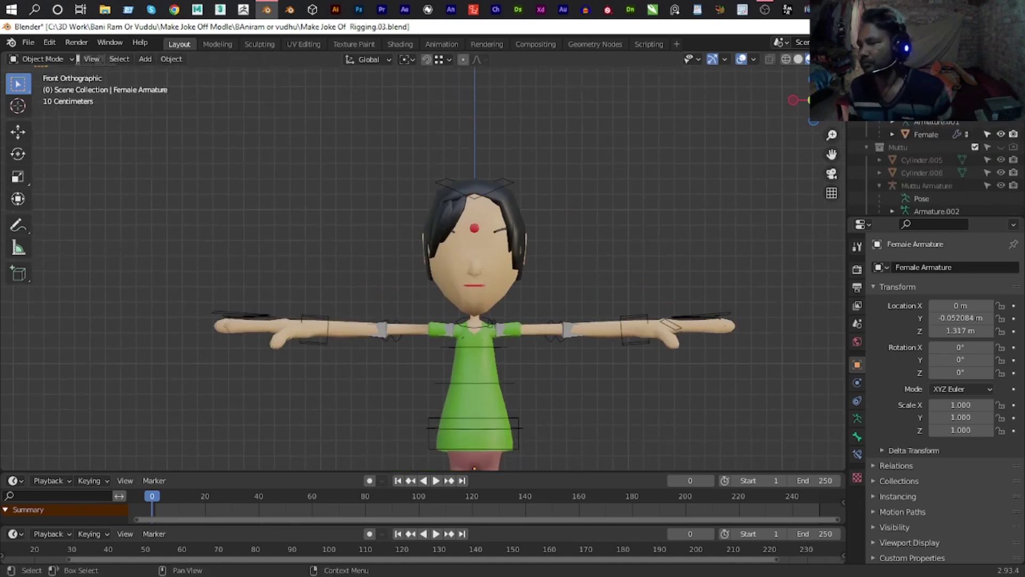
scroll(884, 136, "up", 2)
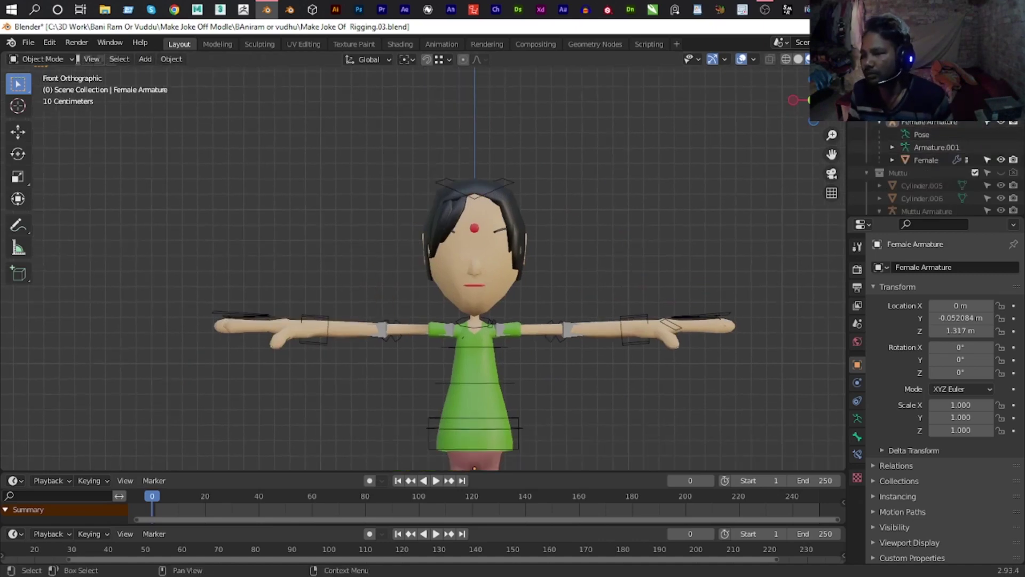
scroll(935, 171, "down", 3)
key("h")
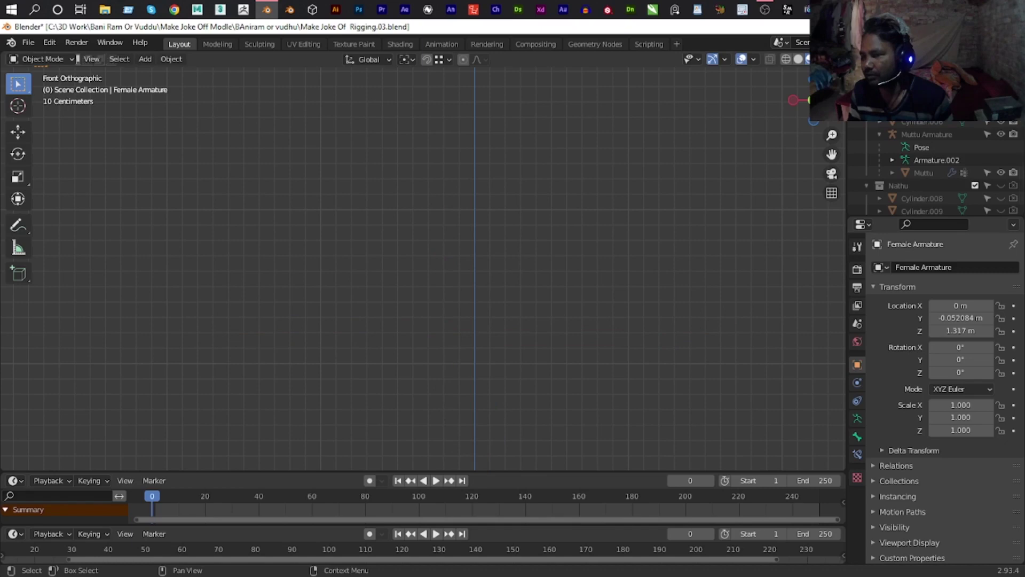
scroll(940, 169, "up", 3)
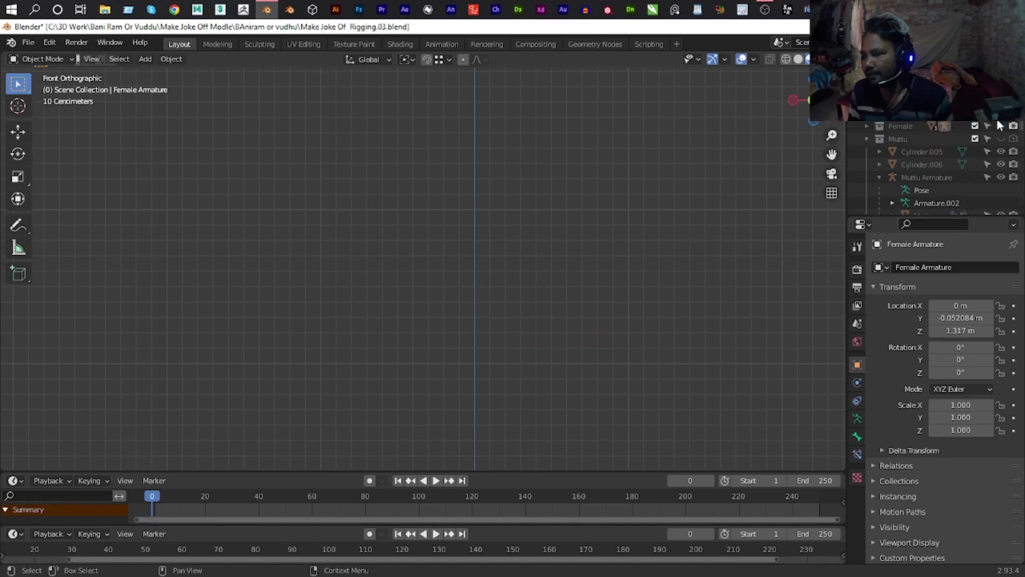
key("ctrl+z")
Inspect the body and hair meshes in Edit Mode and test-move the hair without committing.
left_click(493, 258)
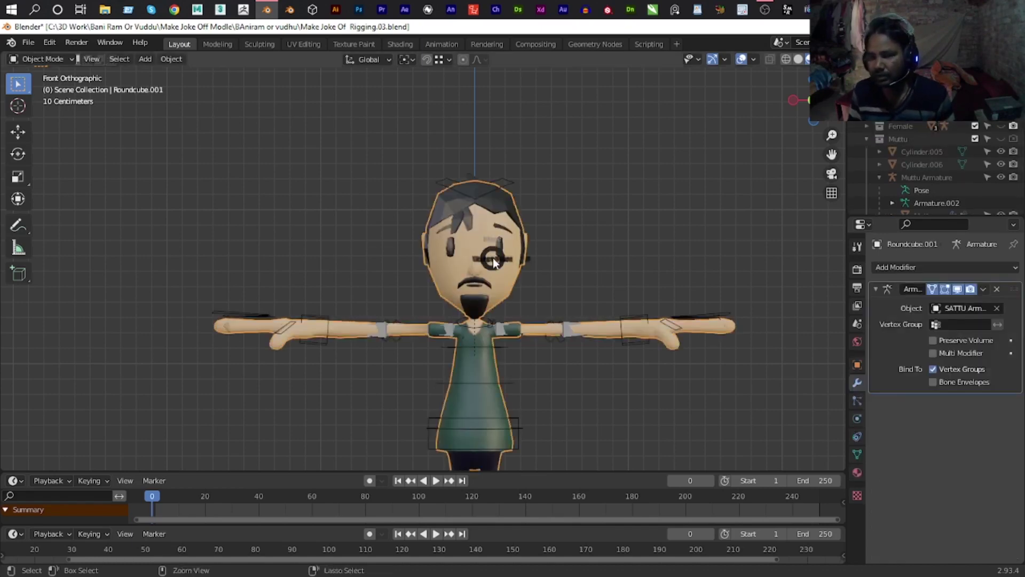
key("Tab")
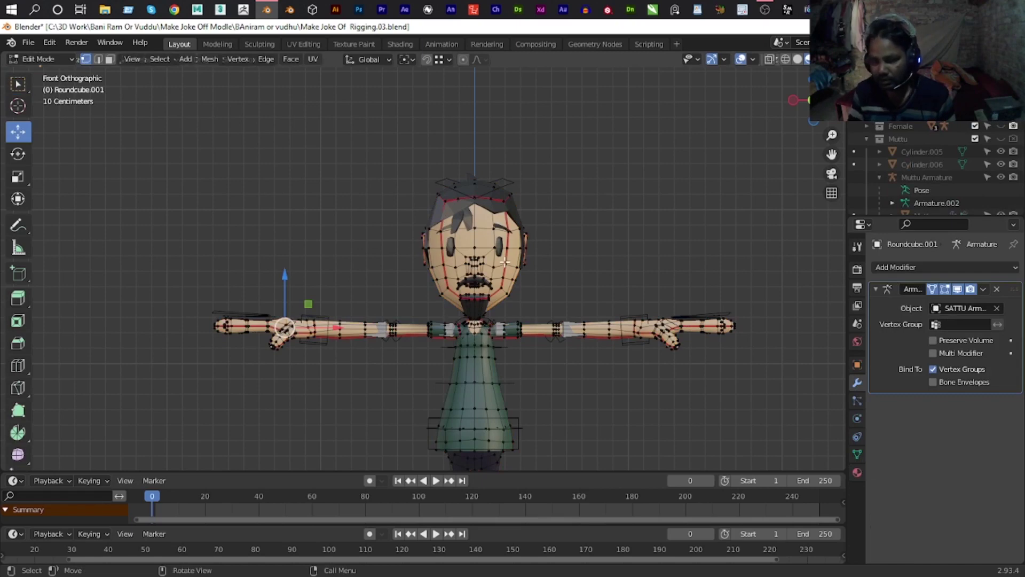
key("Tab")
left_click(512, 200)
key("Tab")
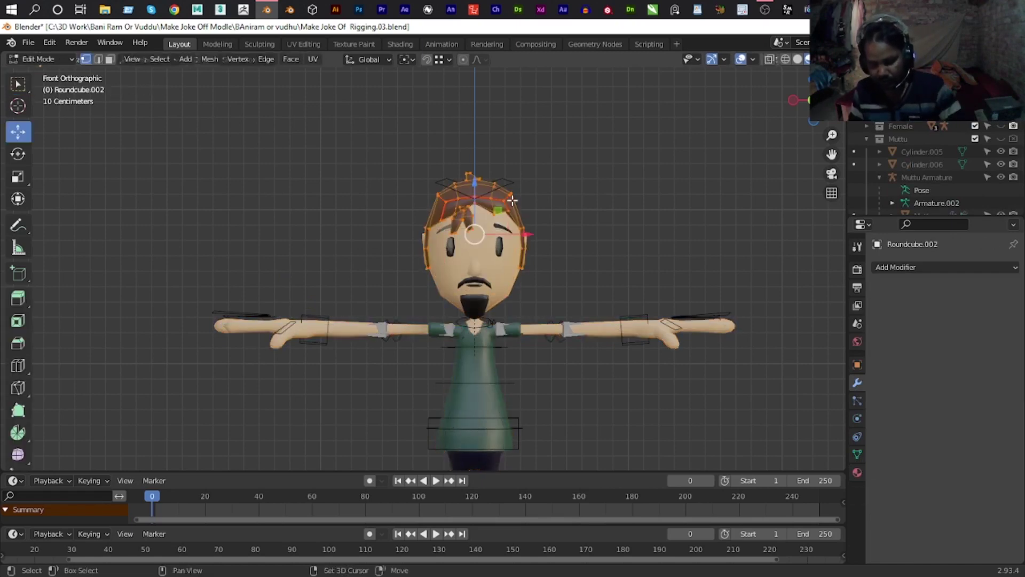
key("Tab")
left_click(475, 238)
left_click(497, 210)
key("g")
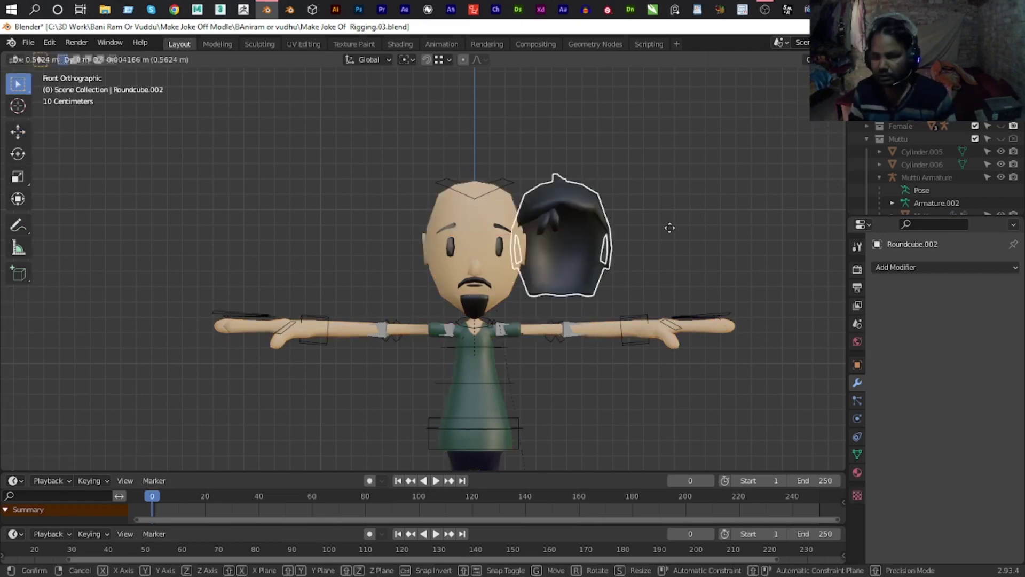
key("Escape")
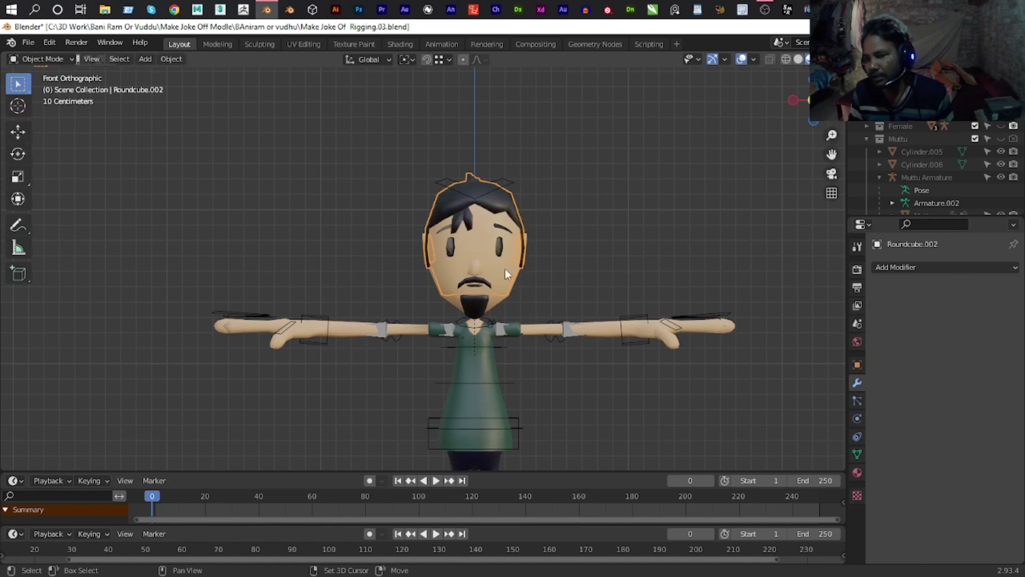
Test-move the body mesh twice, cancelling each time, then select one of the eyes.
left_click(506, 268)
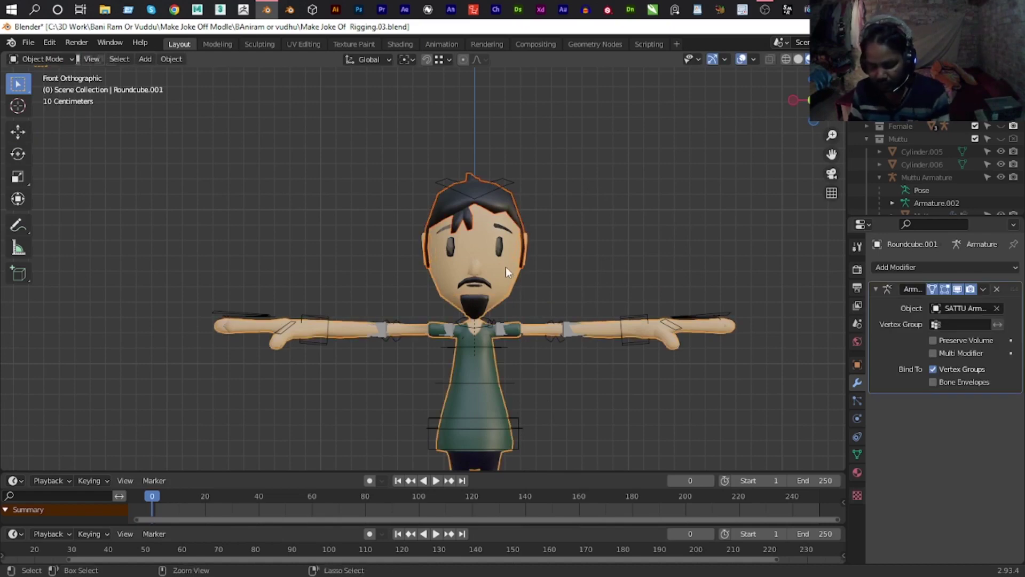
left_click(561, 234)
left_click(506, 257)
key("g")
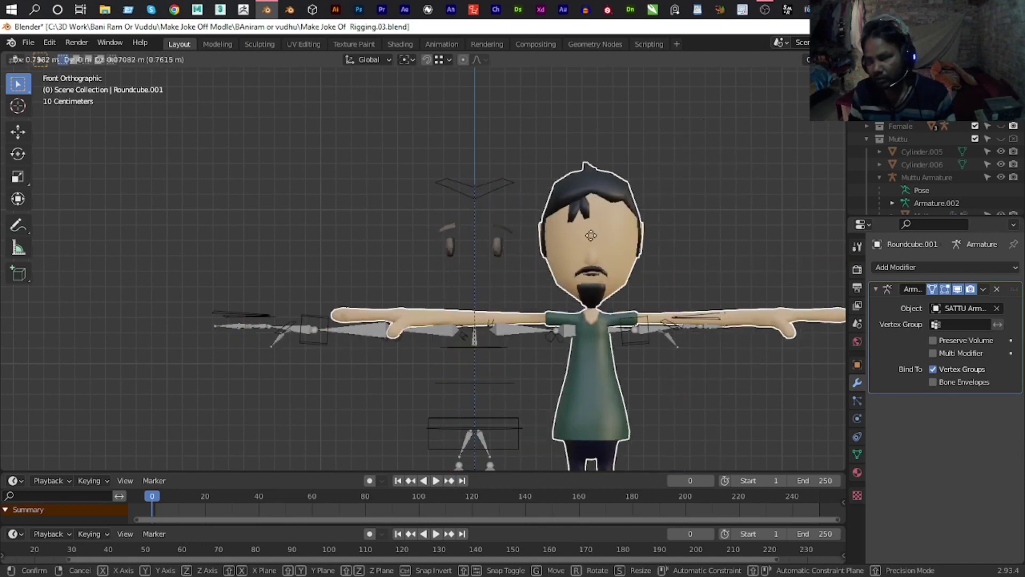
key("Escape")
left_click(518, 265)
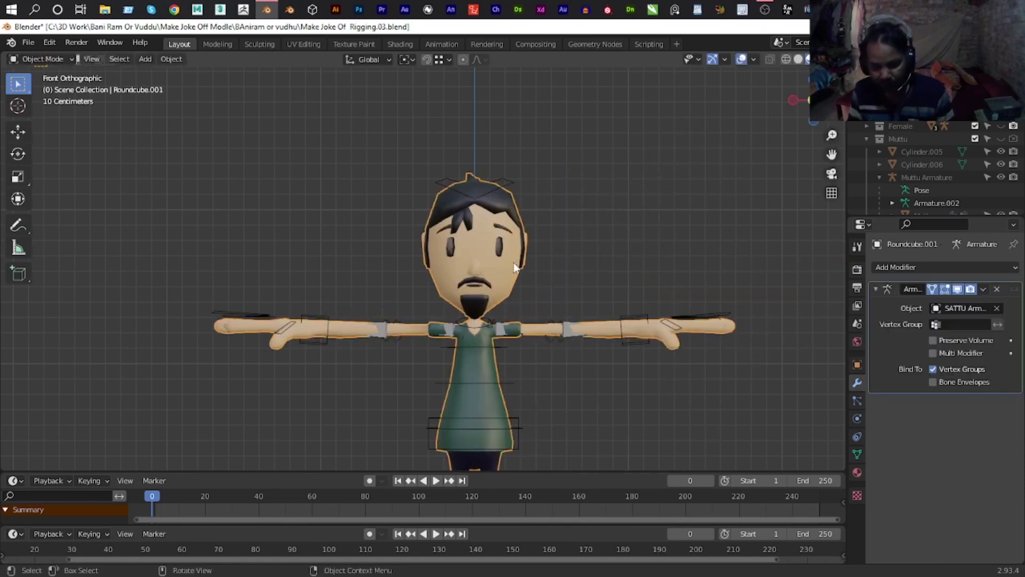
key("g")
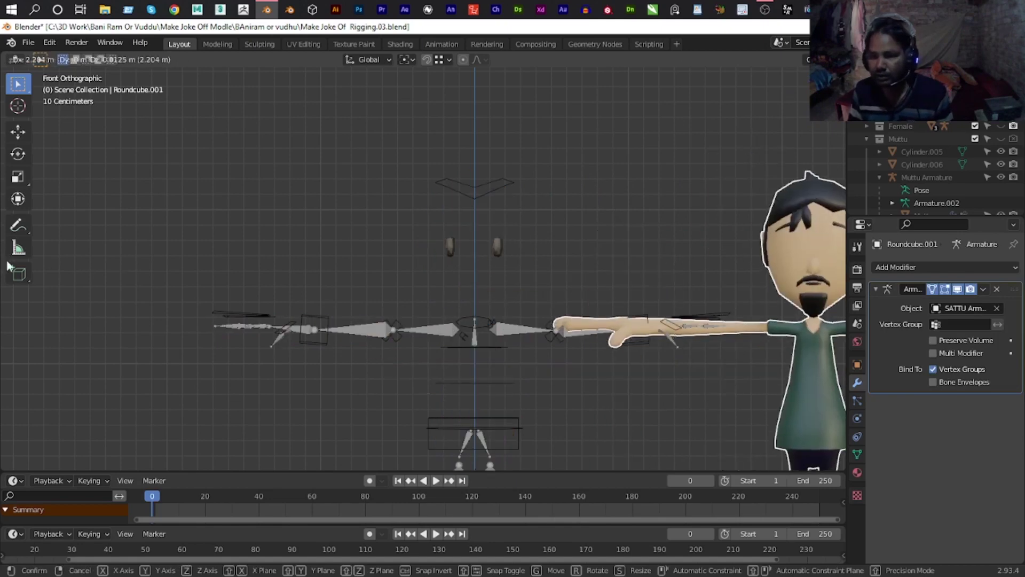
key("Escape")
left_click(439, 252)
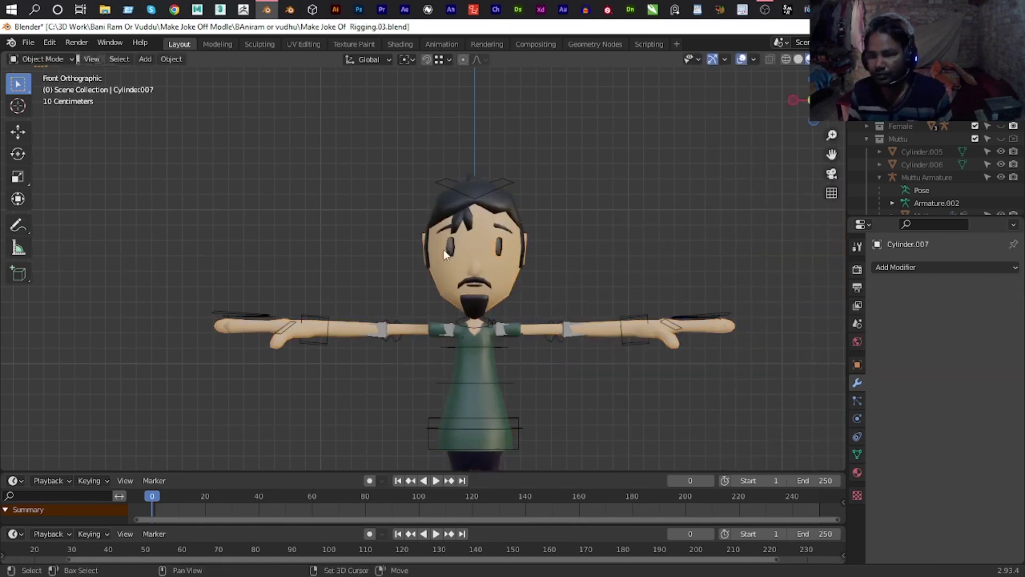
Rename the two eye cylinders in the Outliner to Eye.L and Eye.R.
scroll(934, 160, "up", 4)
left_click(922, 138, "ctrl")
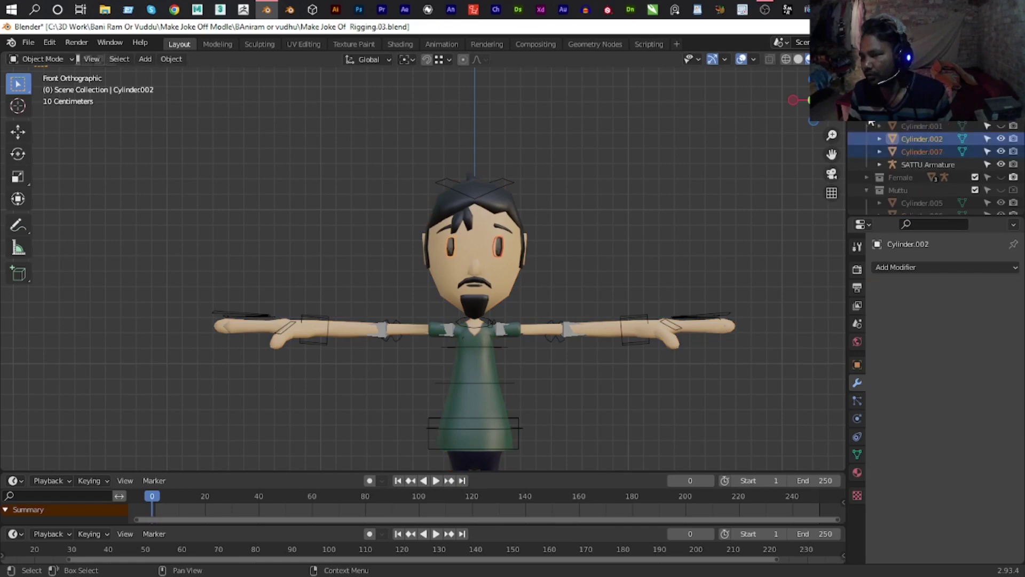
double_click(919, 138)
type("Eye")
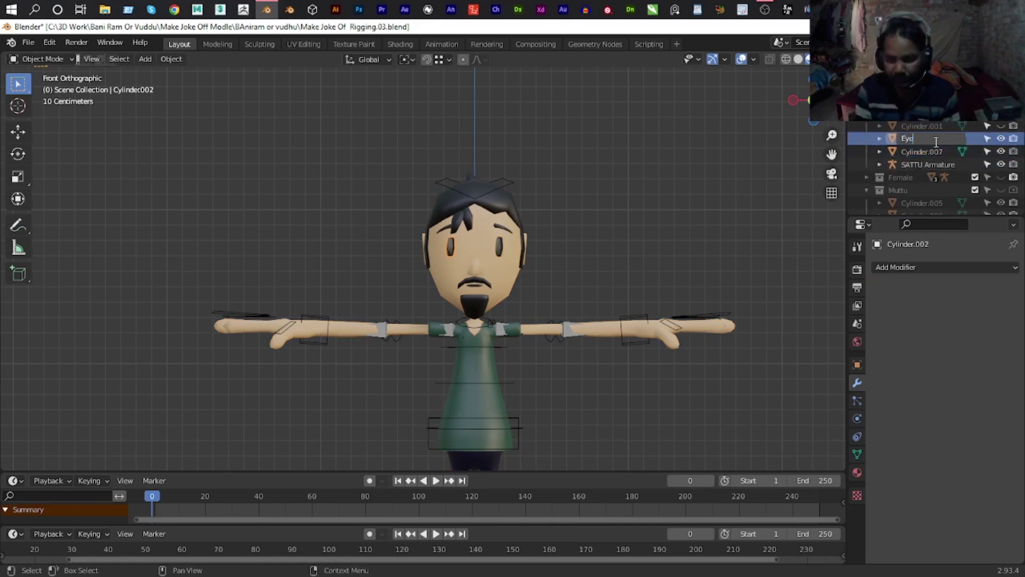
key("Return")
double_click(927, 138)
type("Eye.L")
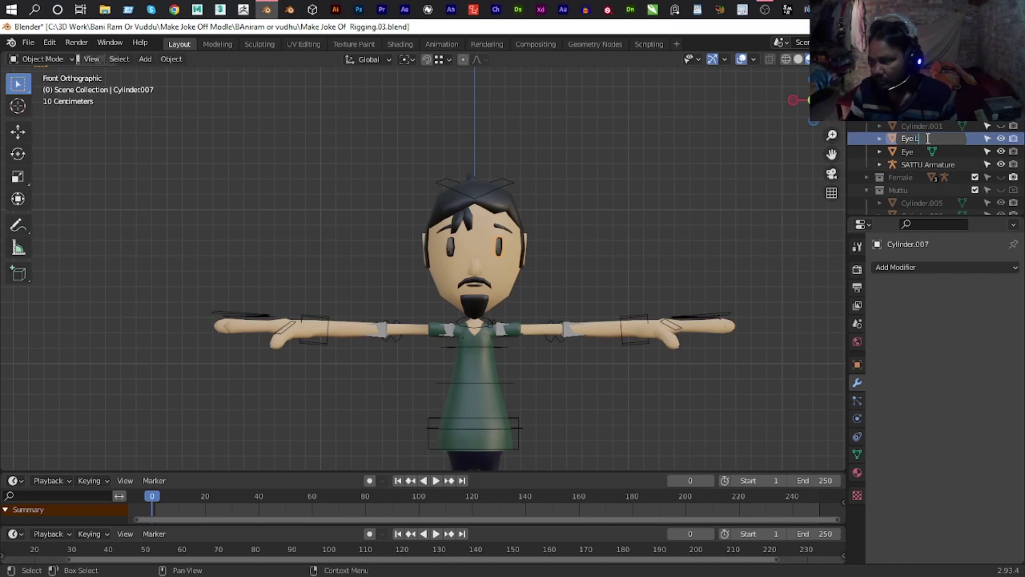
key("Return")
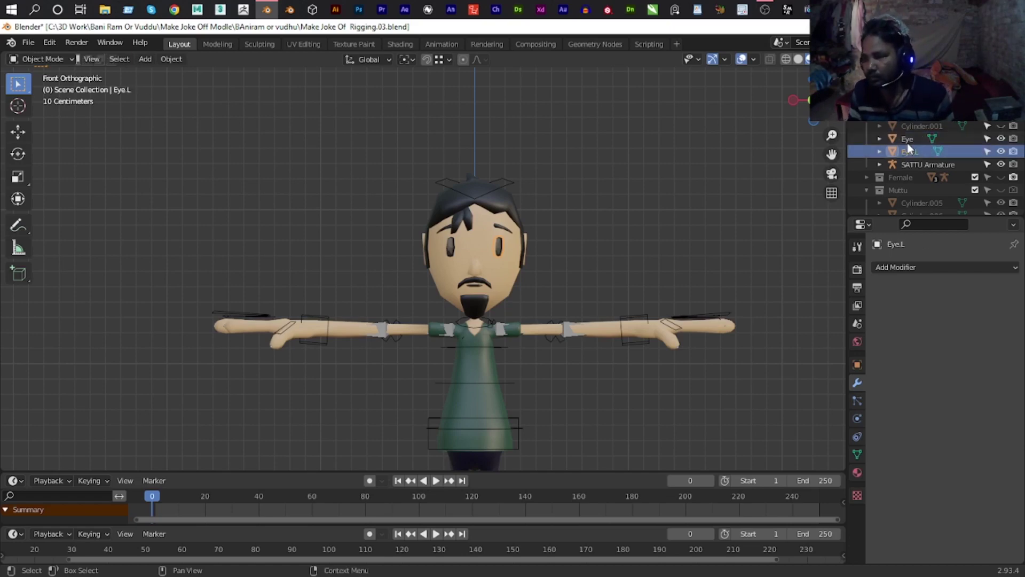
double_click(917, 138)
type(".R")
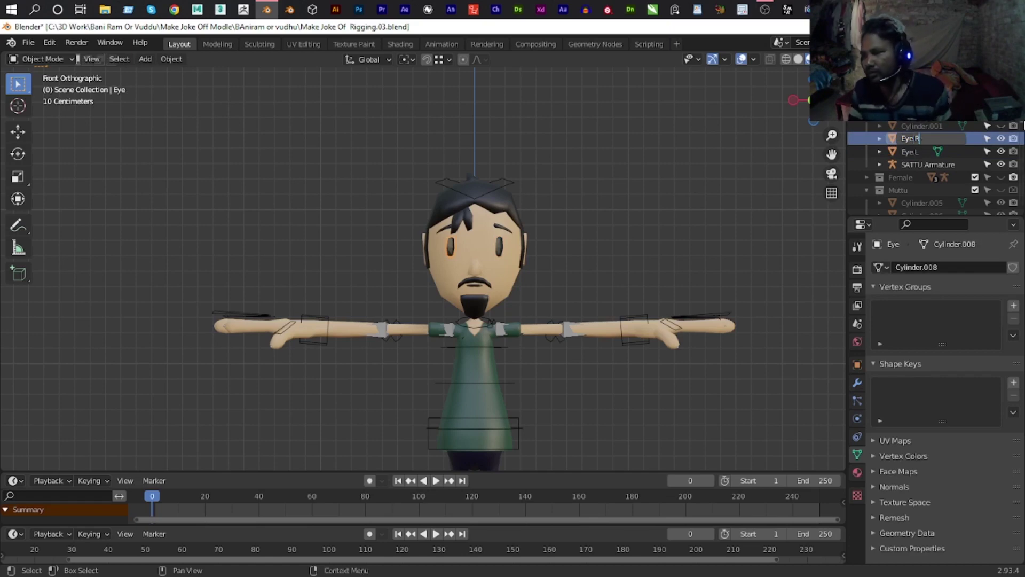
key("Return")
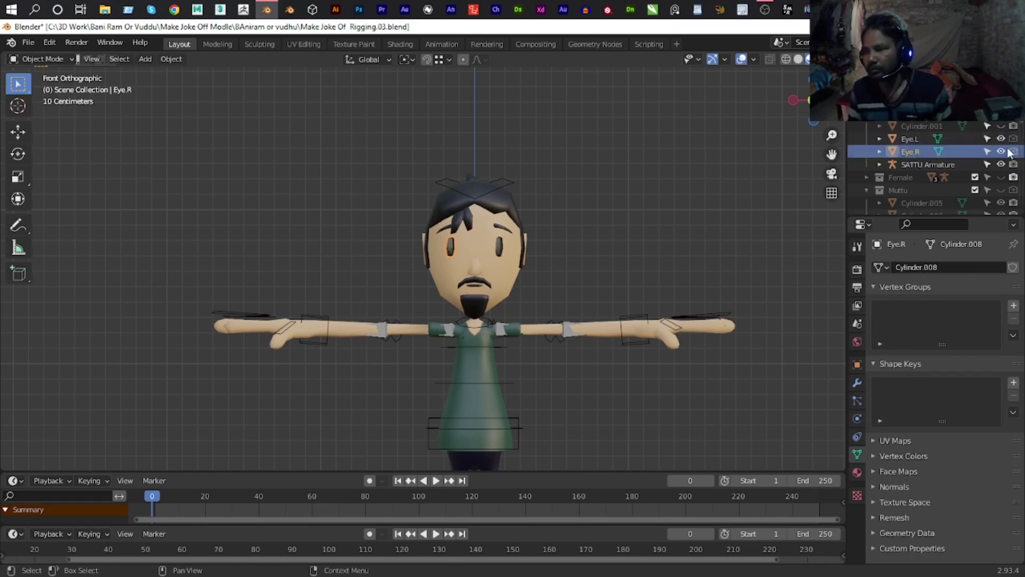
Hide both eyes in the viewport and reselect the Roundcube.001 body.
left_click(1001, 139)
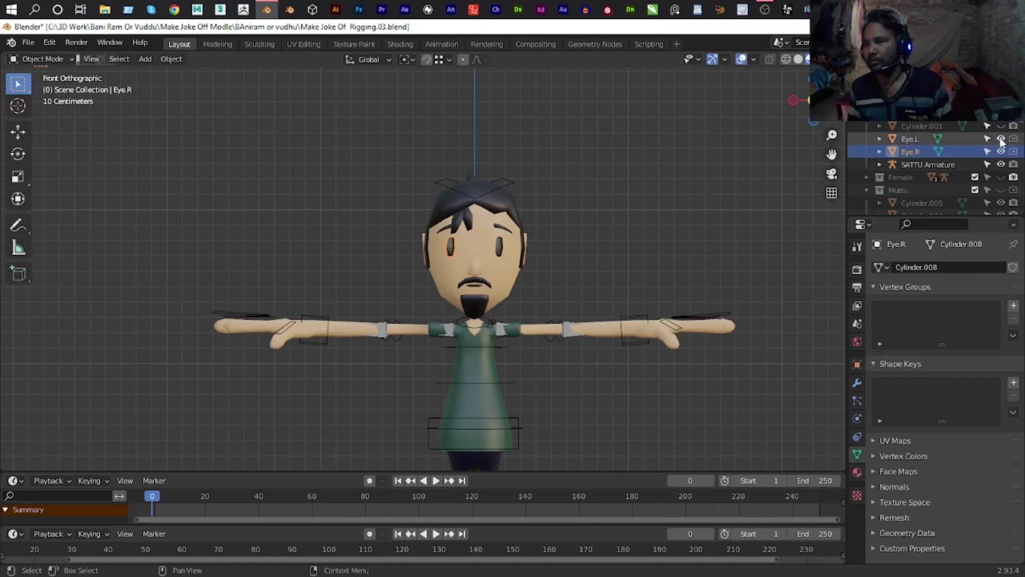
left_click(1001, 165)
left_click(1001, 164)
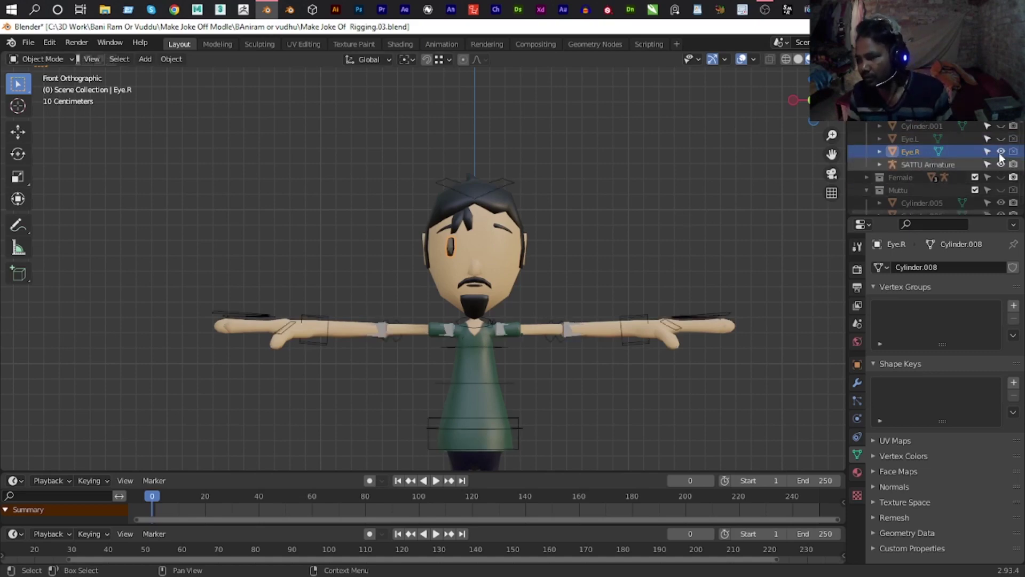
scroll(402, 237, "down", 2)
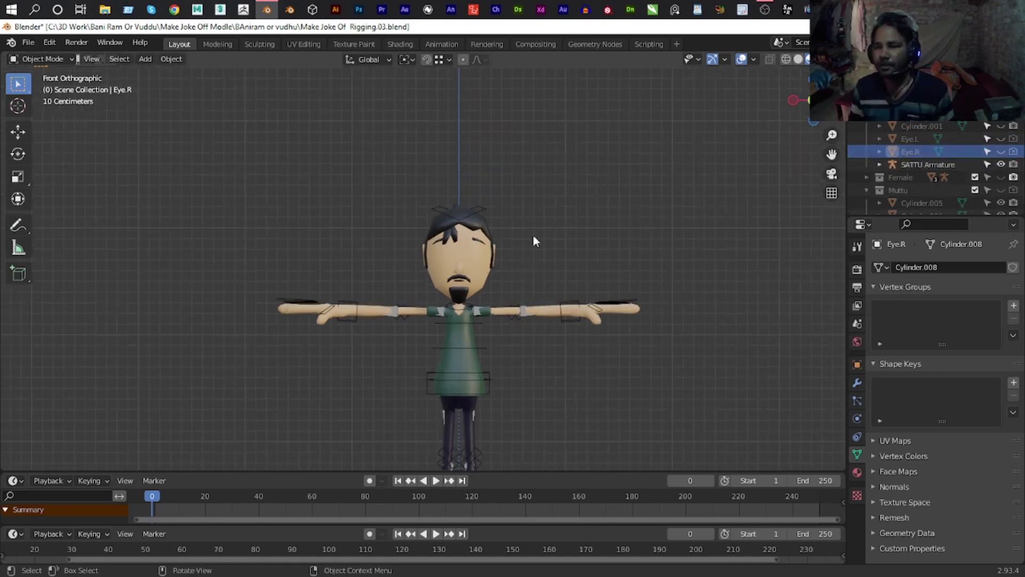
left_click(479, 238)
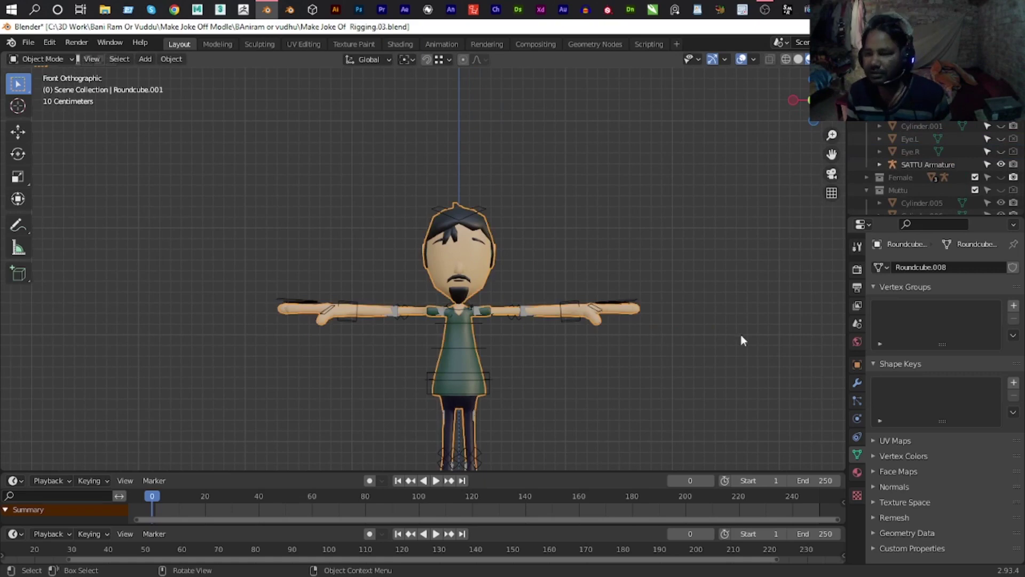
Add a Data Transfer modifier to the body with Muttu as the source object.
left_click(857, 382)
left_click(897, 267)
left_click(662, 303)
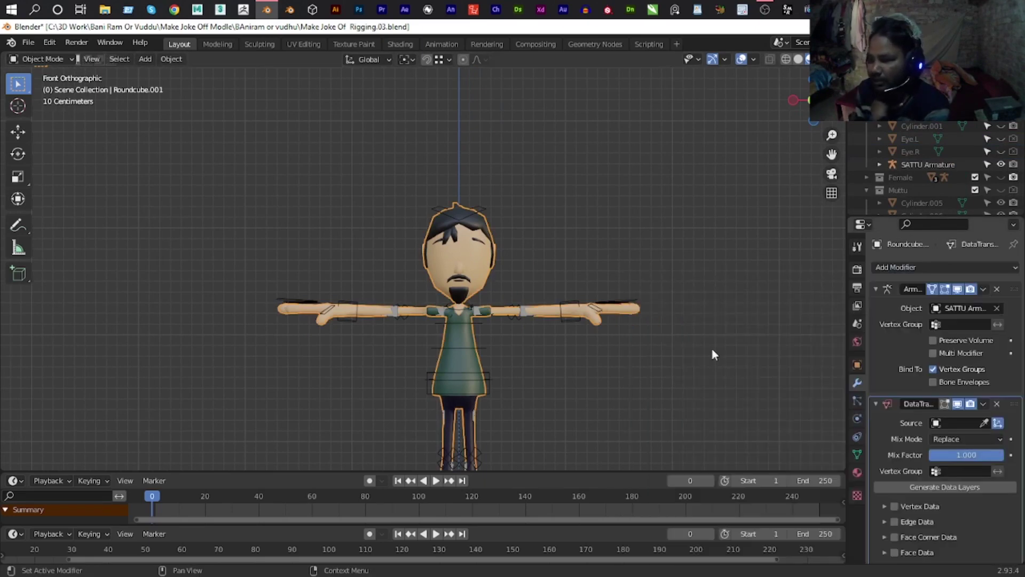
scroll(913, 150, "down", 2)
scroll(993, 184, "down", 2)
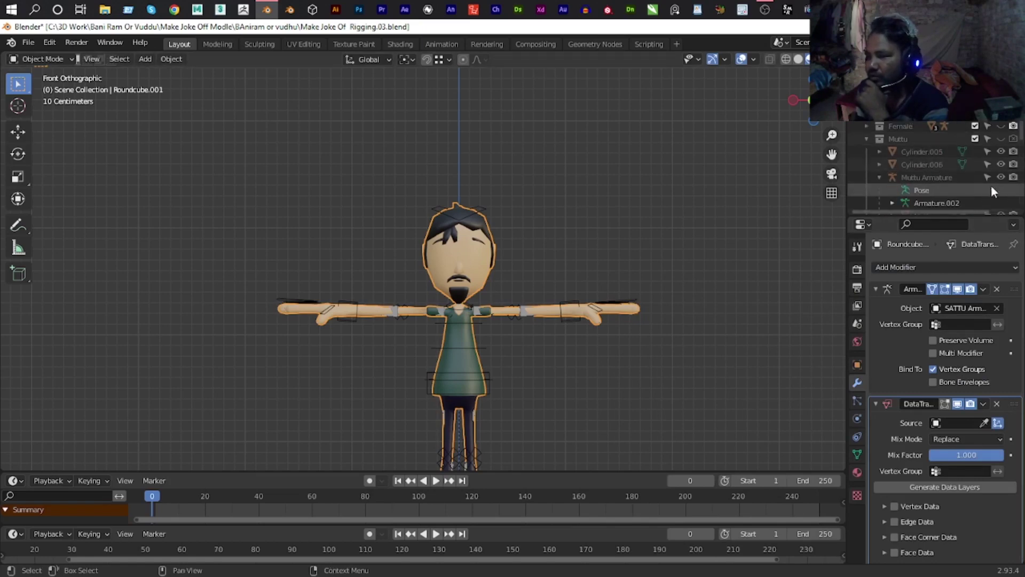
scroll(965, 174, "down", 2)
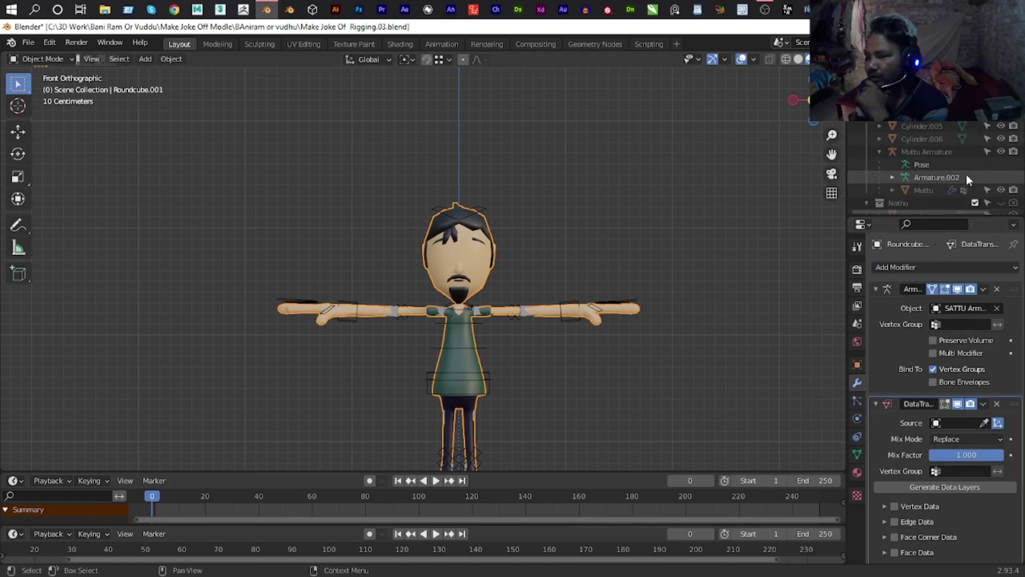
left_click(984, 422)
left_click(926, 192)
Enable Vertex Data vertex-group transfer, apply the modifier, and select Sattu's armature.
scroll(926, 476, "down", 1)
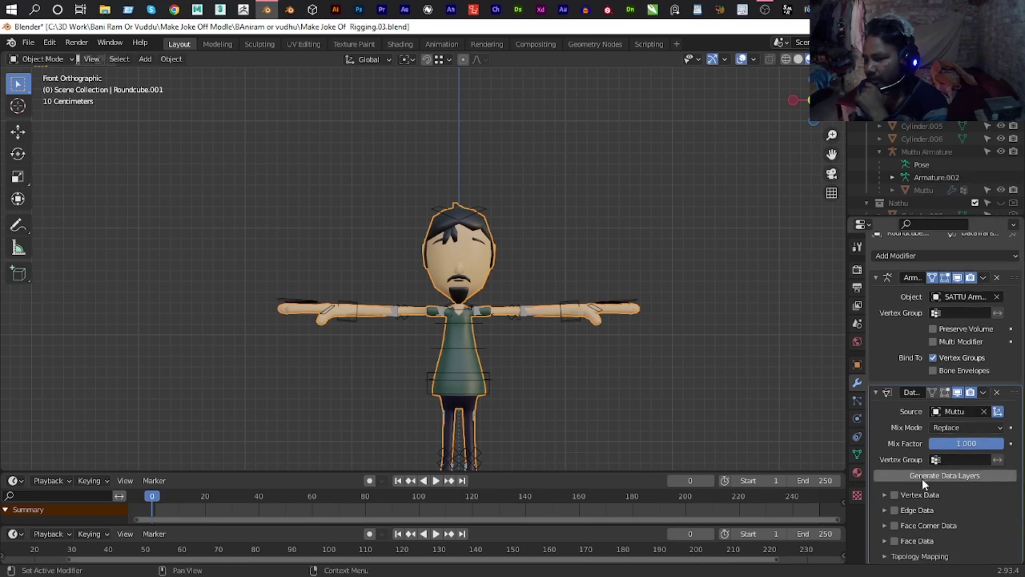
left_click(894, 495)
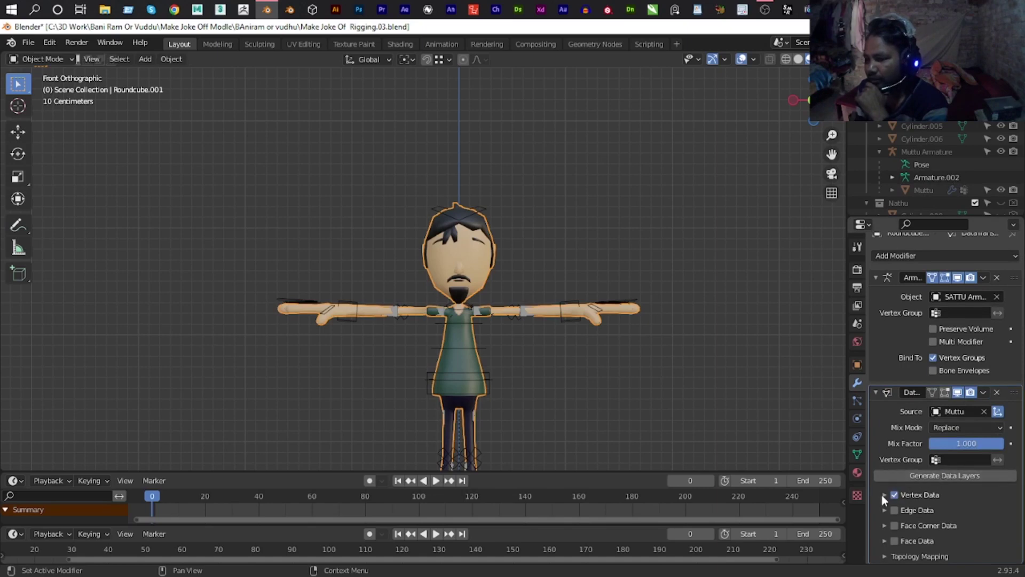
left_click(883, 495)
scroll(887, 488, "down", 4)
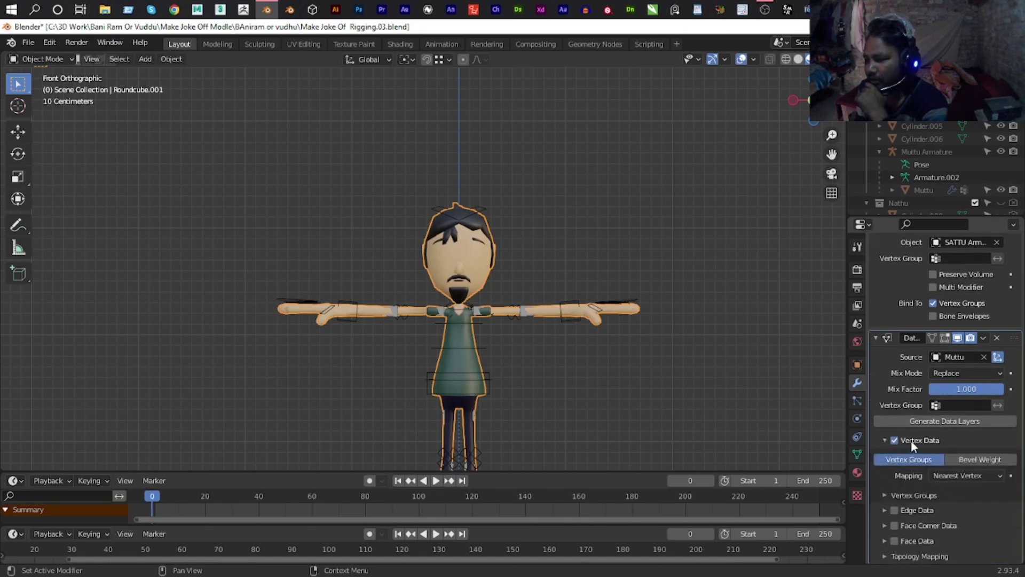
left_click(886, 495)
scroll(998, 428, "down", 2)
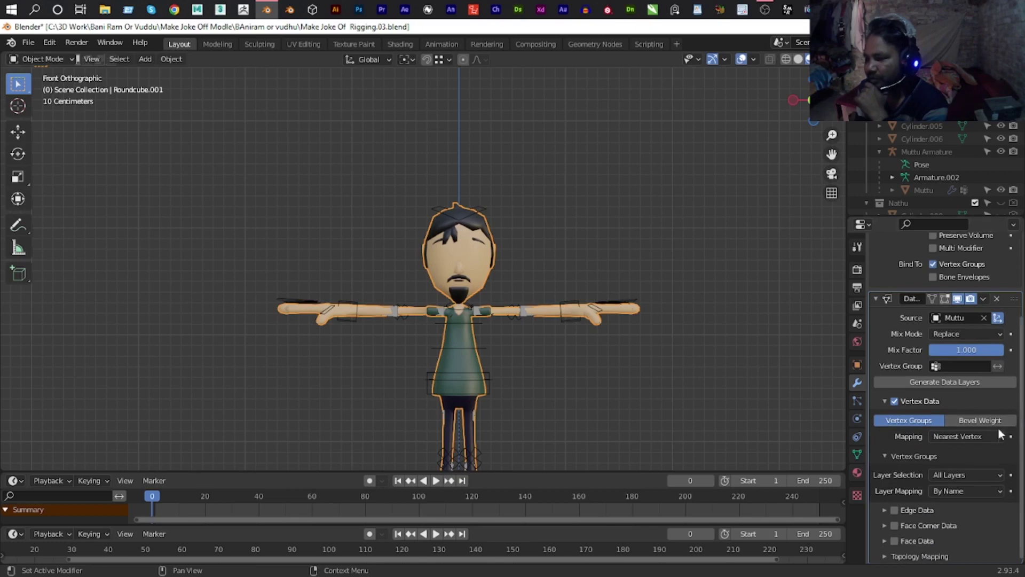
scroll(988, 343, "up", 6)
left_click(983, 401)
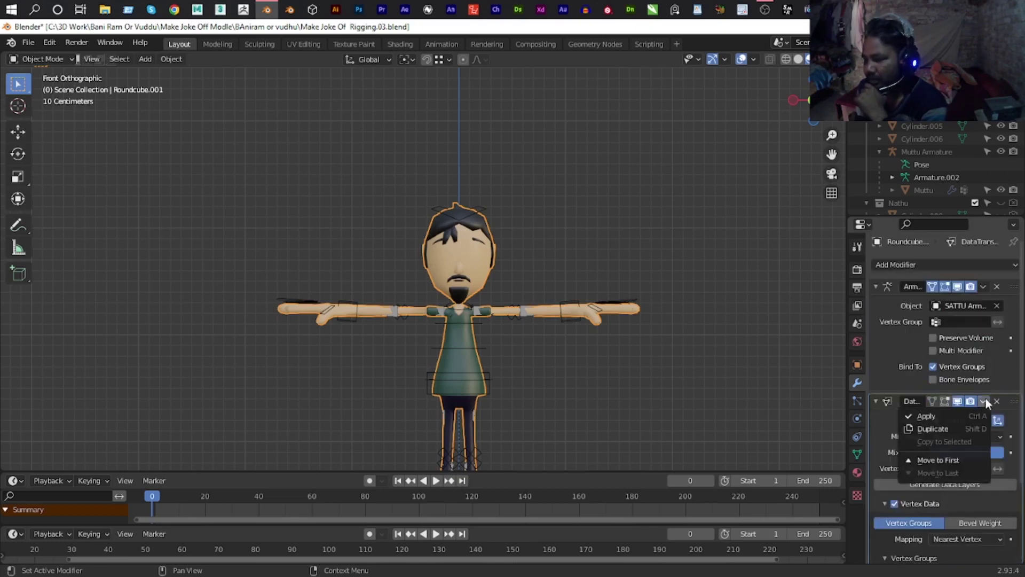
left_click(946, 416)
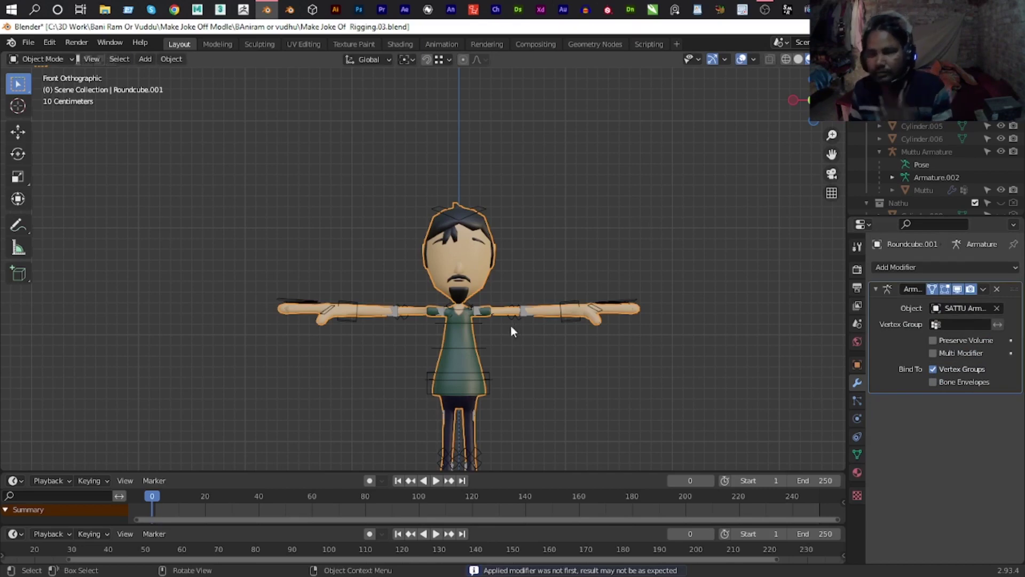
left_click(565, 299)
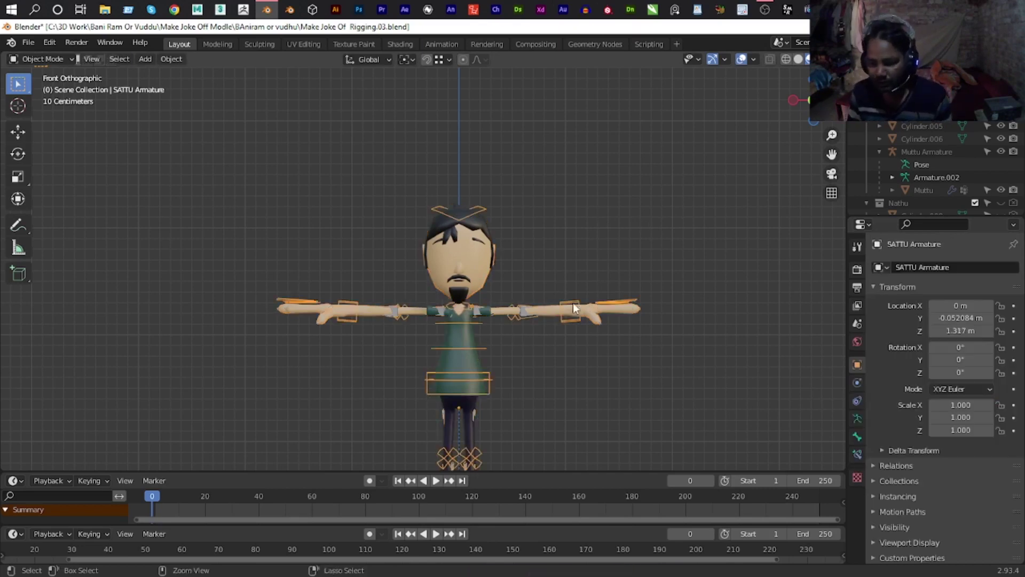
Move the body's Data Transfer modifier above its Armature modifier.
key("ctrl+Tab")
left_click(604, 303)
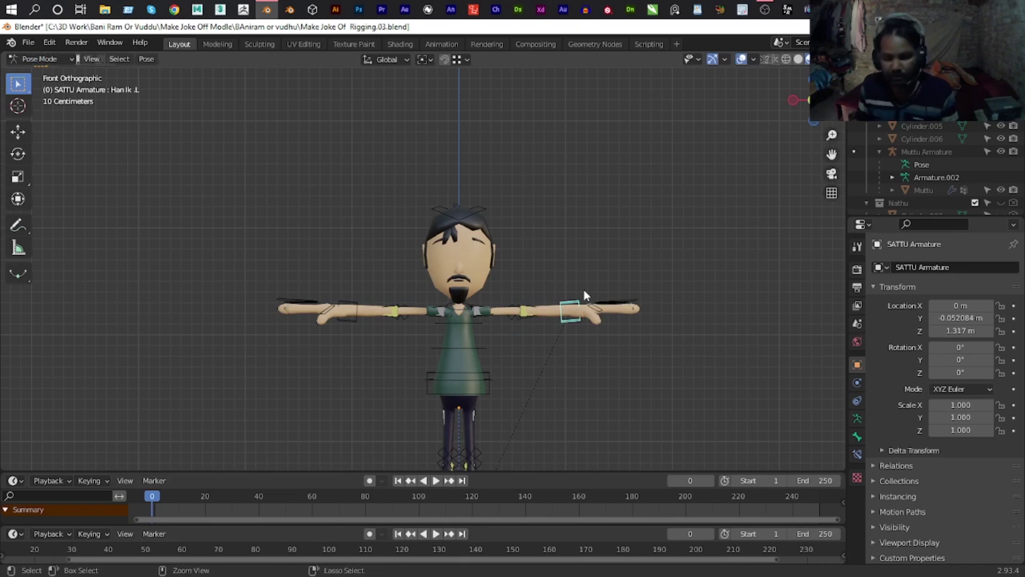
key("ctrl+Tab")
left_click(607, 313)
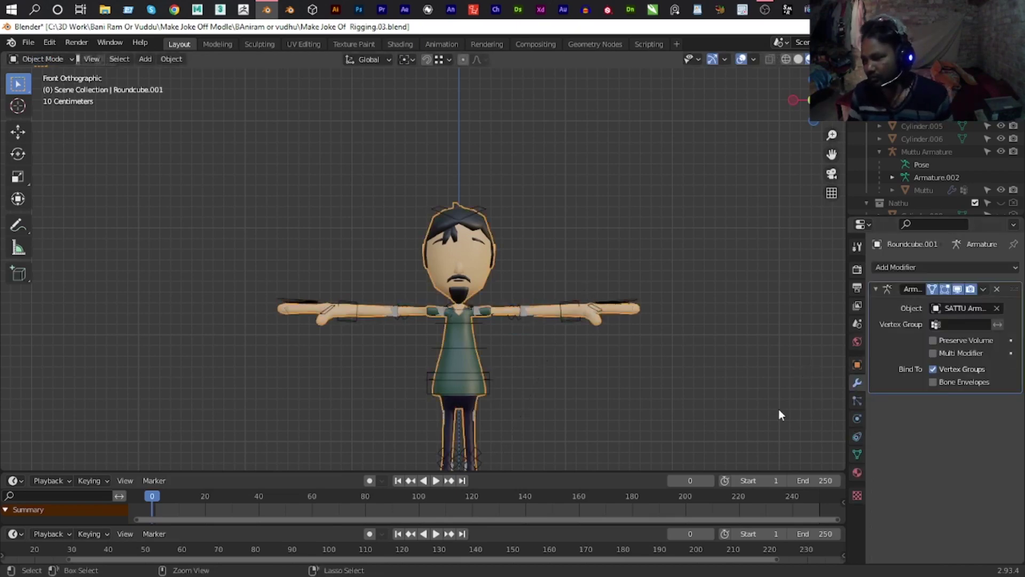
left_click_drag(1014, 406, 1004, 308)
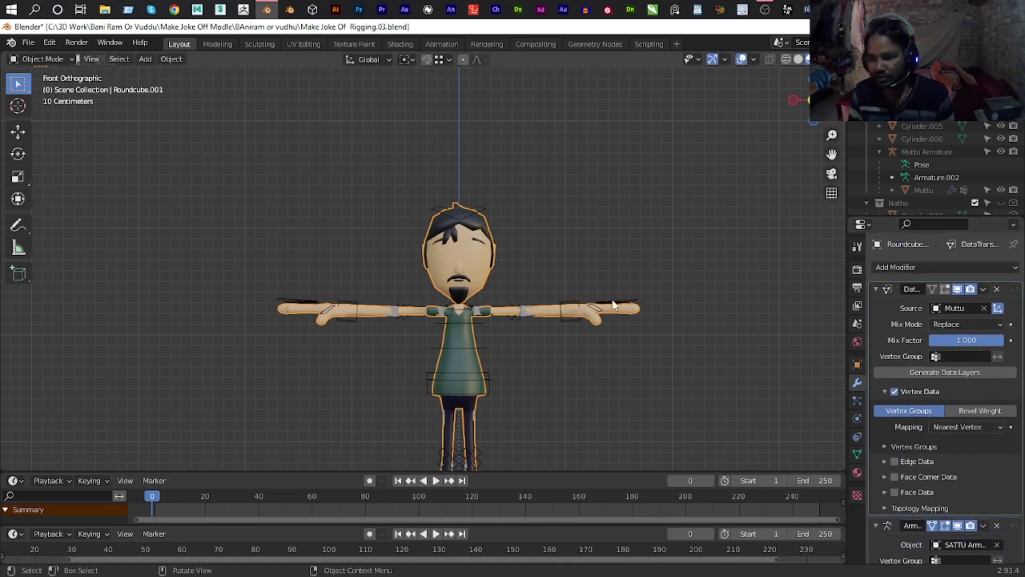
Test-move the hand IK bone in Pose Mode, then cancel the move.
left_click(568, 305)
key("ctrl+Tab")
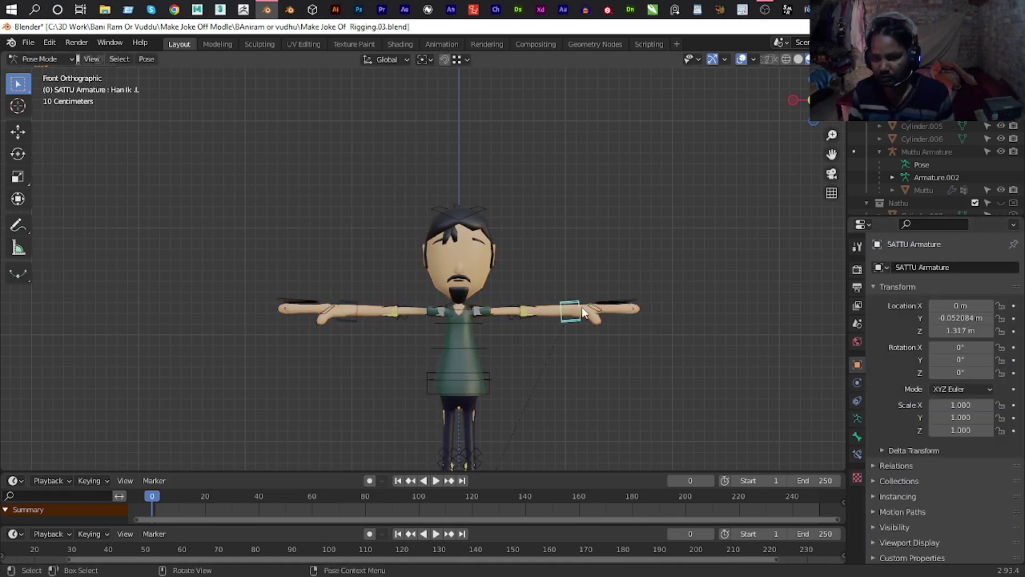
key("g")
key("Escape")
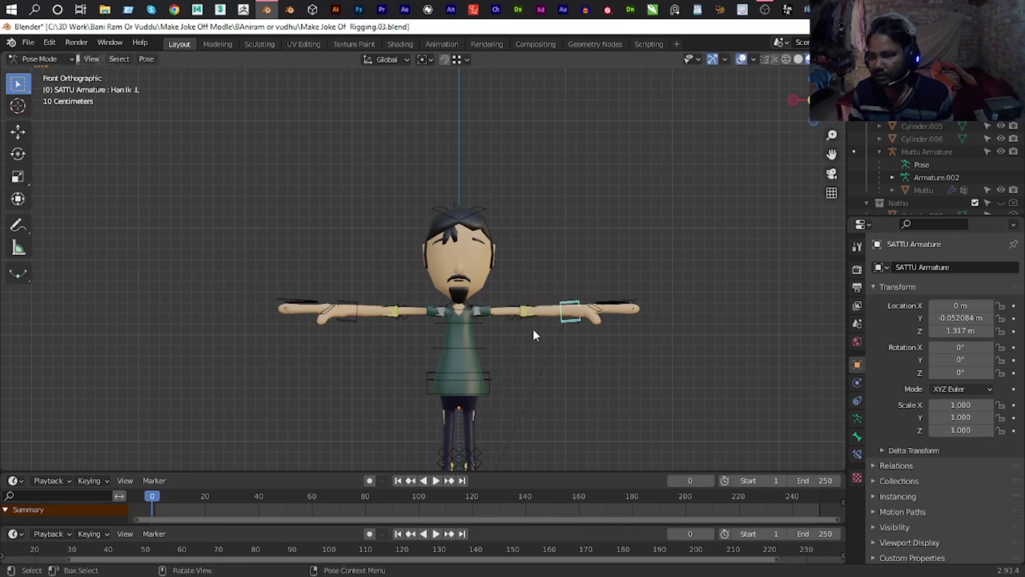
key("ctrl+Tab")
Apply the Data Transfer on Roundcube.001, leaving only Armature, and recheck the pose.
left_click(543, 313)
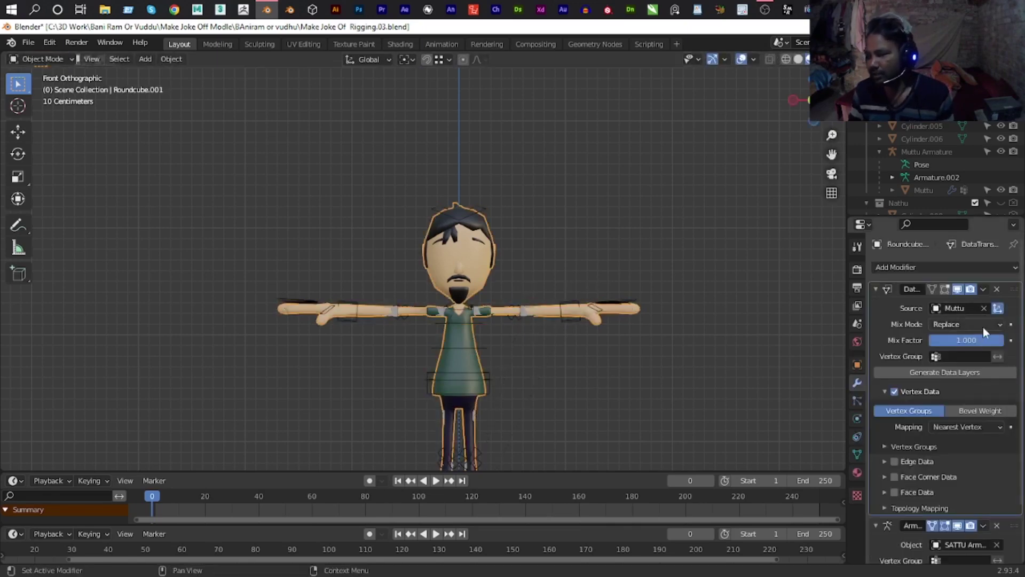
left_click(981, 291)
left_click(911, 303)
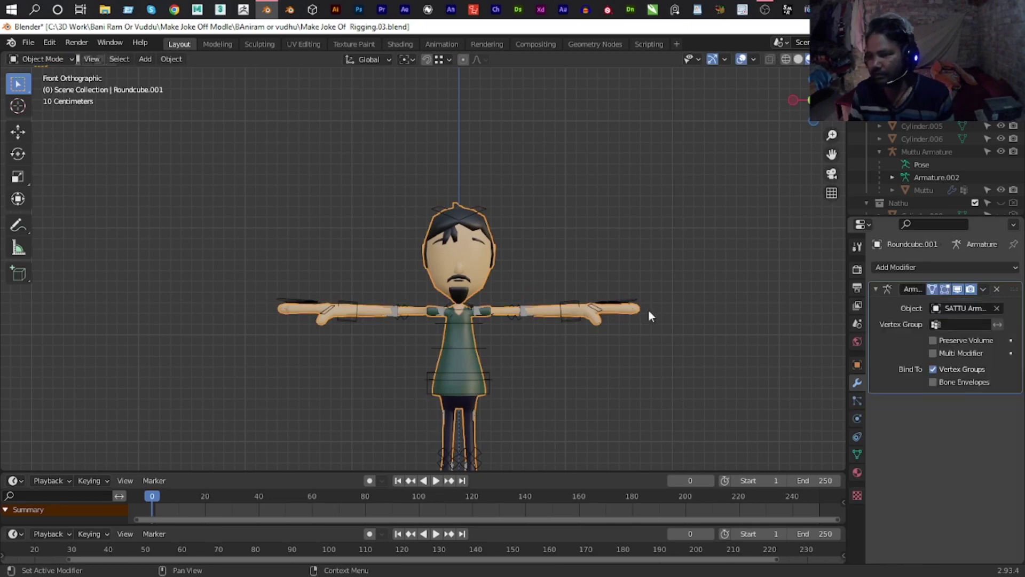
left_click(583, 303)
key("ctrl+Tab")
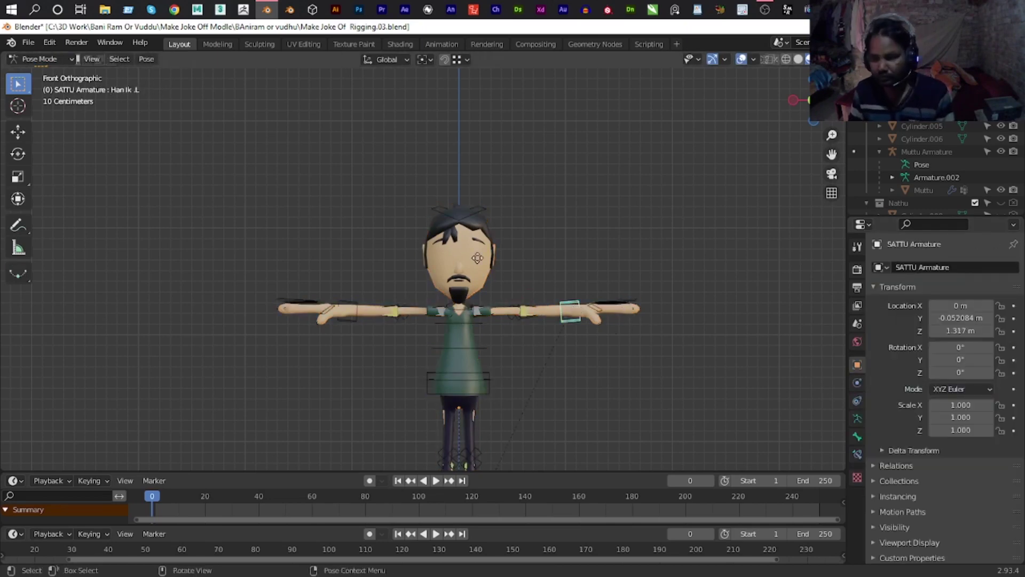
scroll(585, 337, "up", 3)
scroll(623, 389, "down", 2)
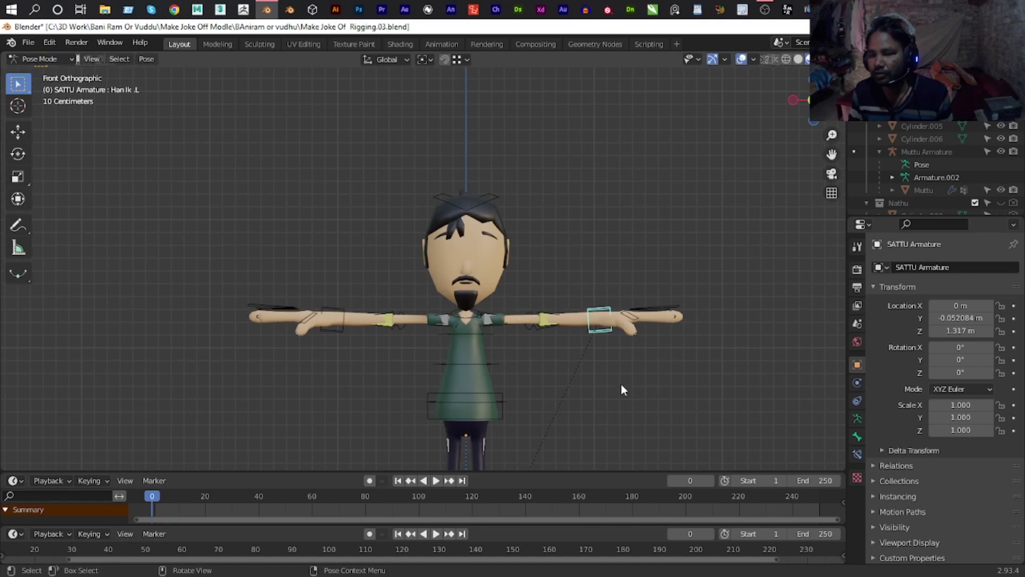
key("ctrl+Tab")
left_click(576, 325)
left_click(857, 383)
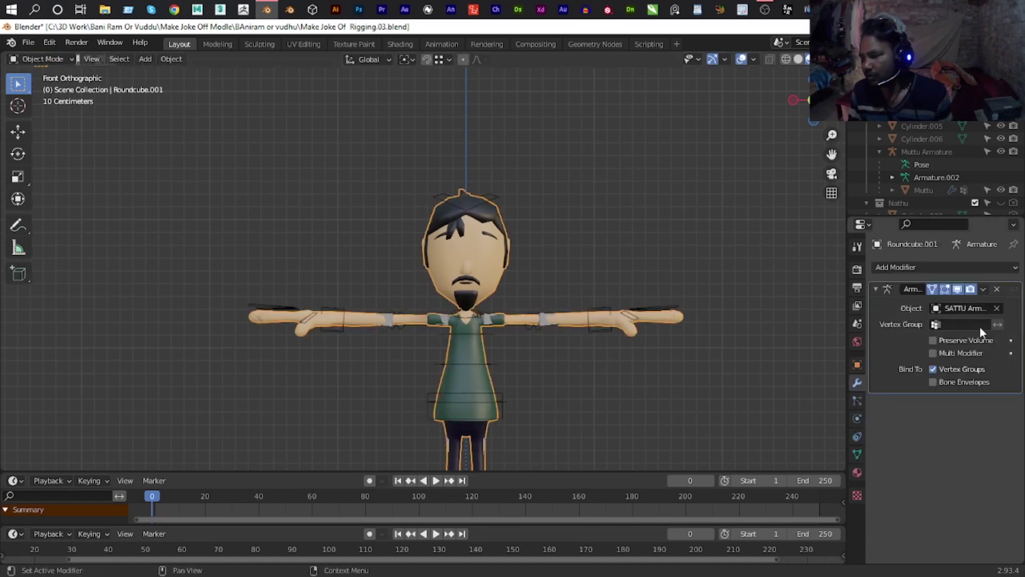
Add a Data Transfer modifier above Armature with Muttu as the source.
left_click(906, 269)
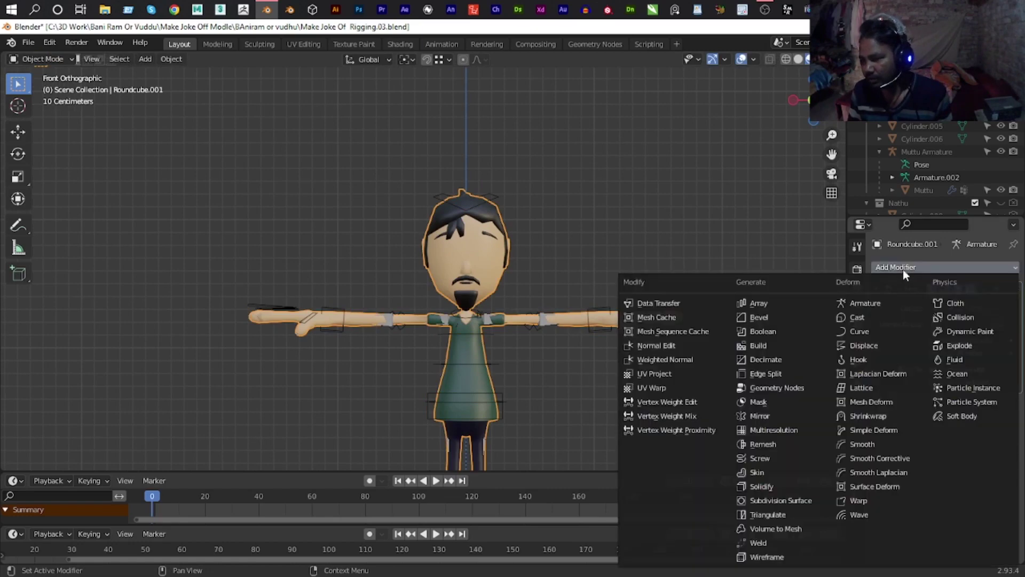
left_click(681, 300)
left_click_drag(985, 405, 999, 285)
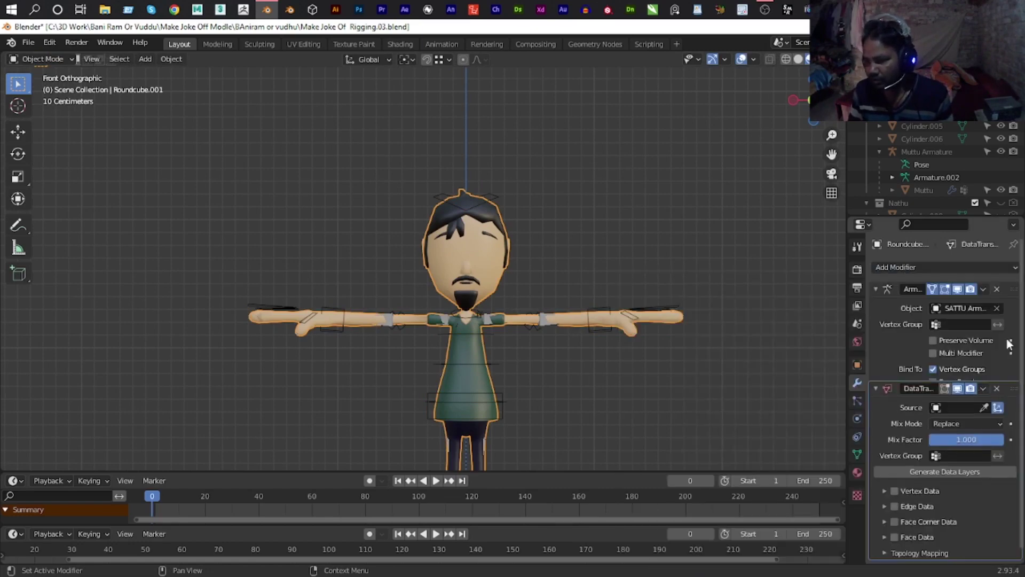
left_click(985, 307)
left_click(926, 188)
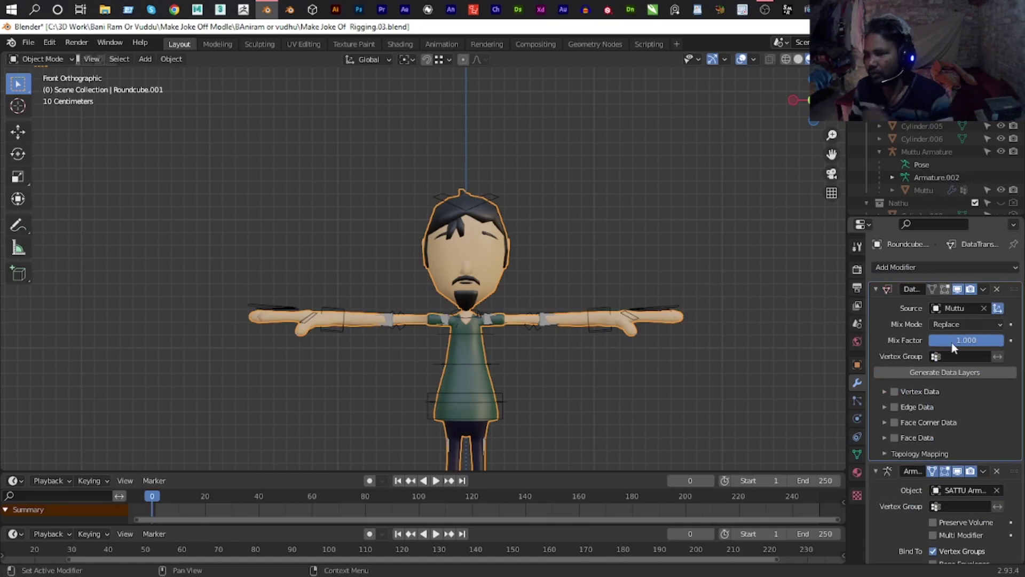
Enable vertex-group transfer, apply the modifier, and put SATTU Armature in Pose Mode.
left_click(893, 392)
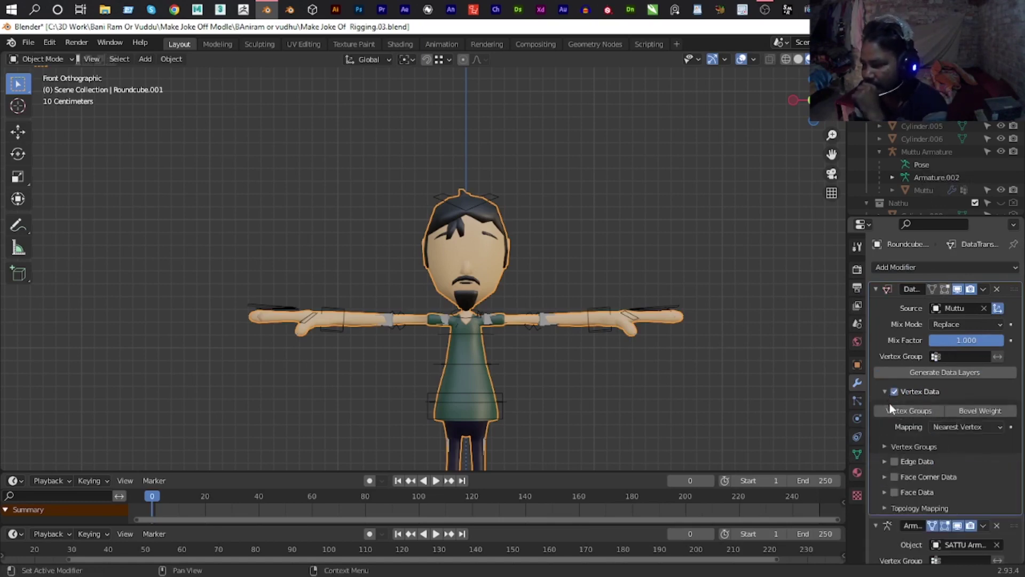
left_click(886, 447)
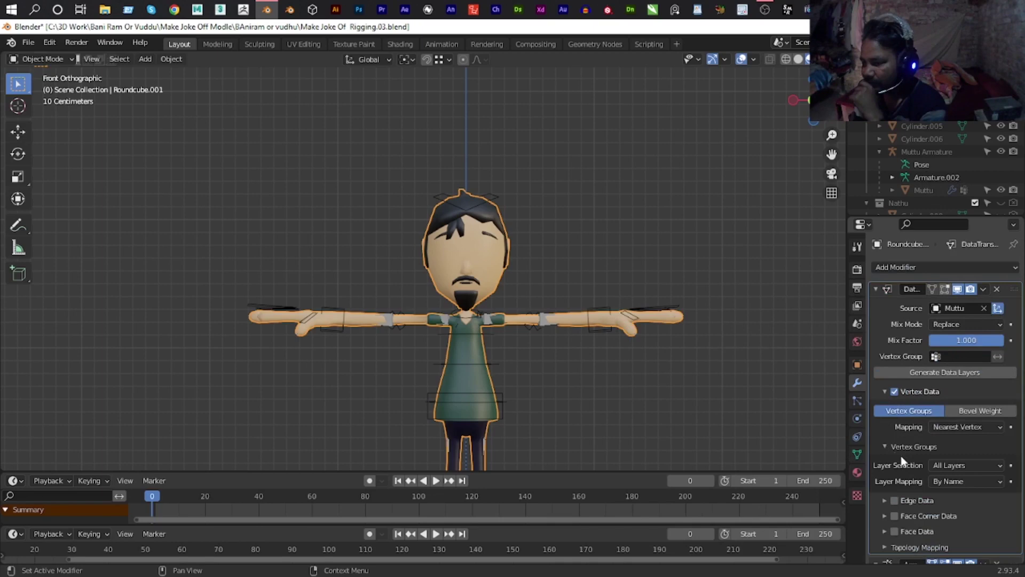
left_click(883, 391)
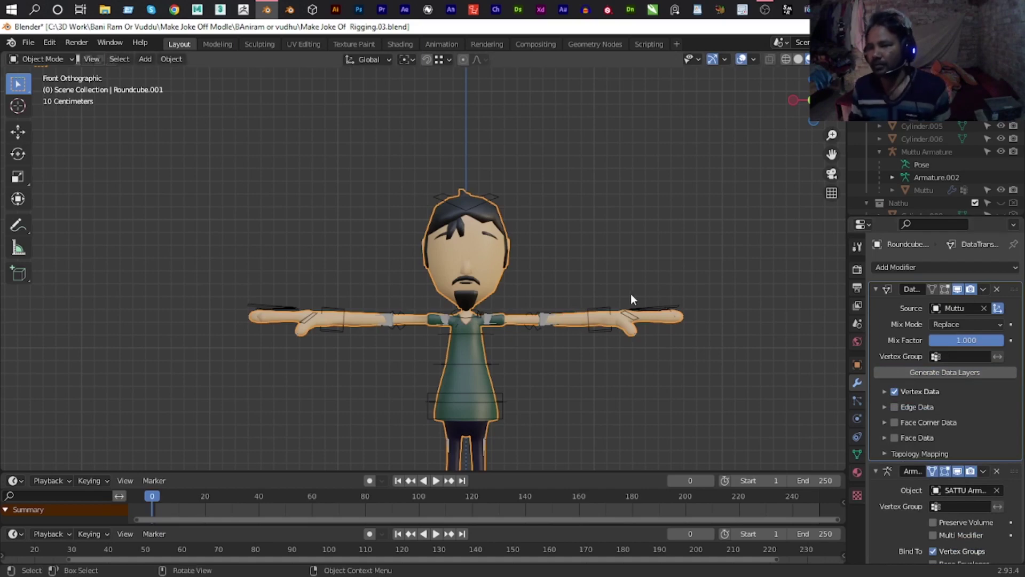
left_click(985, 291)
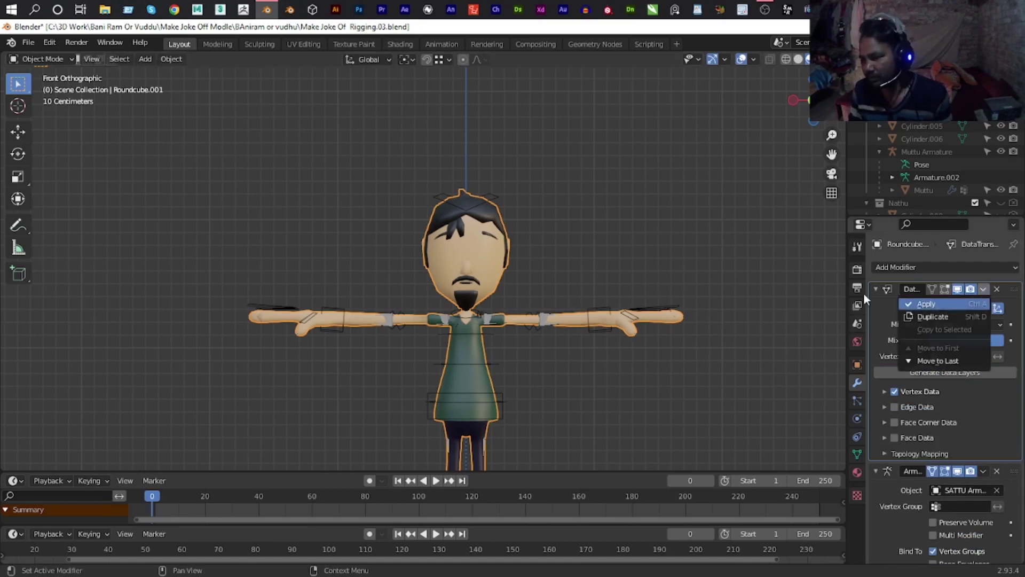
left_click(918, 300)
left_click(613, 313)
key("ctrl+Tab")
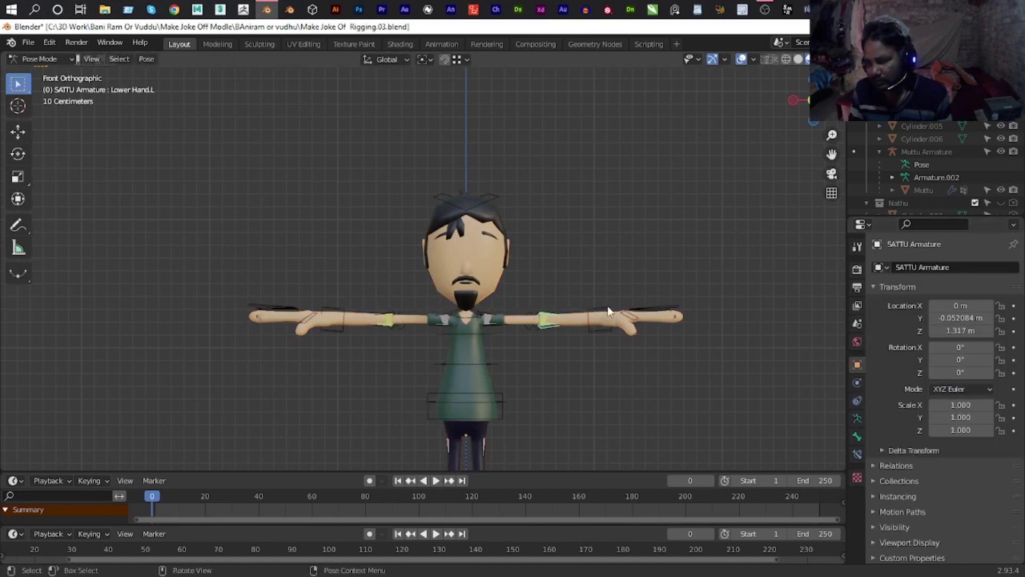
Test-move the hand IK bone, cancel it, and orbit around Sattu.
key("g")
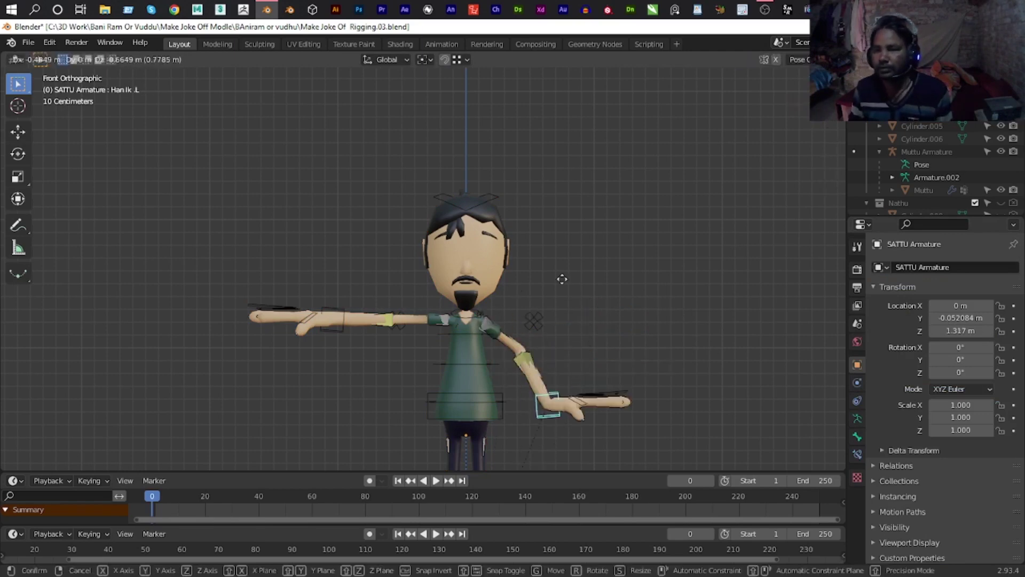
right_click(545, 350)
scroll(537, 363, "down", 4)
scroll(526, 341, "up", 3)
mouse_move(575, 337)
middle_mouse_down()
mouse_move(502, 359)
mouse_move(473, 414)
middle_mouse_up()
Rotate the Spine.4 bone from the right-side view and inspect the bend.
left_click(478, 392)
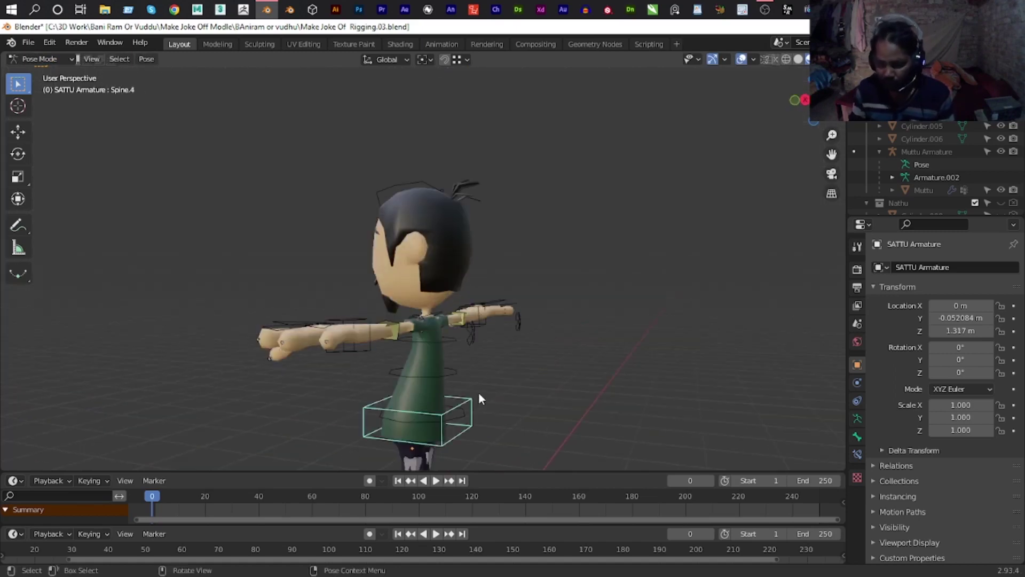
key("KP_3")
key("r")
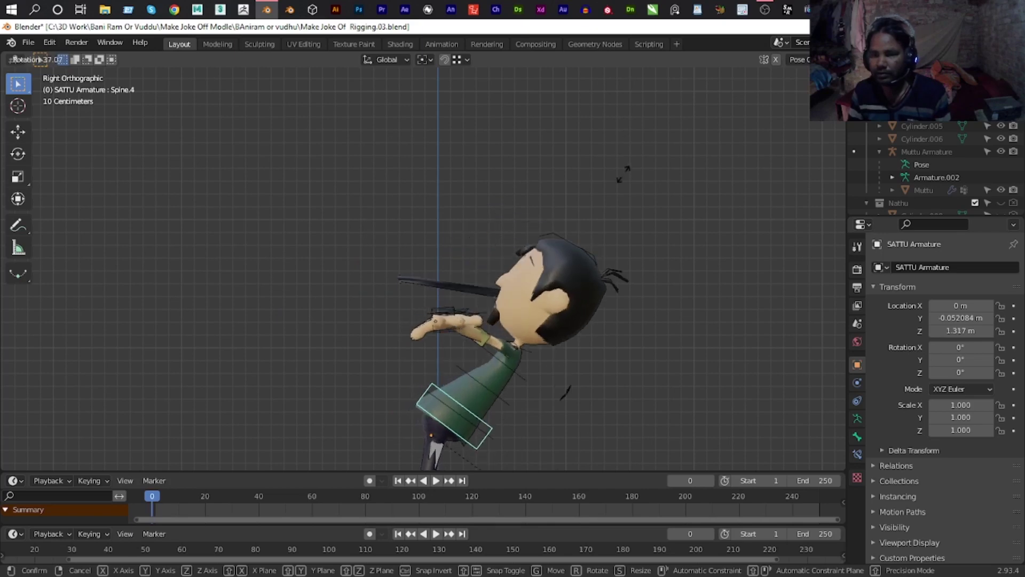
left_click(381, 220)
mouse_move(381, 219)
middle_mouse_down()
mouse_move(706, 261)
mouse_move(447, 236)
middle_mouse_up()
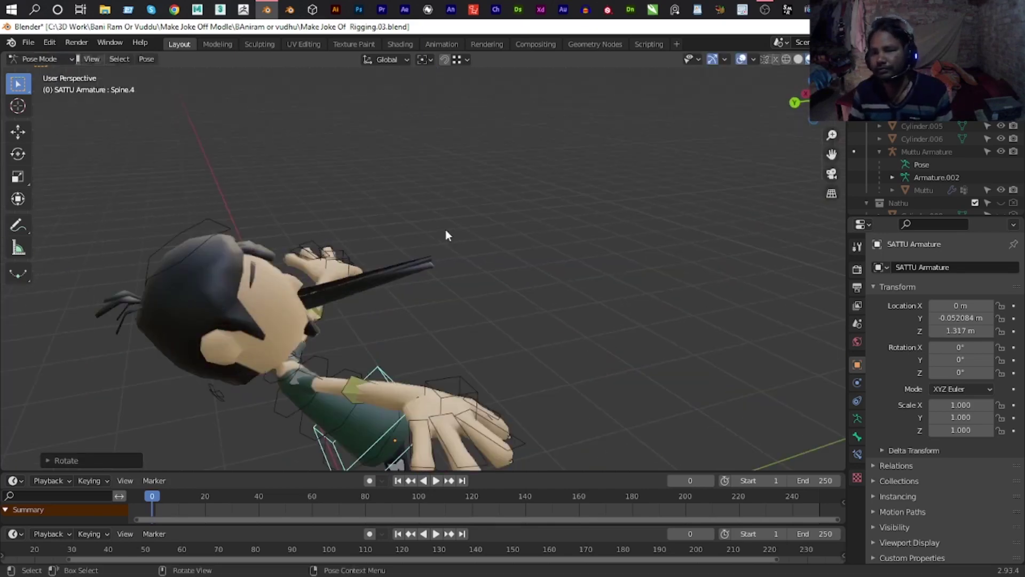
scroll(471, 208, "up", 3)
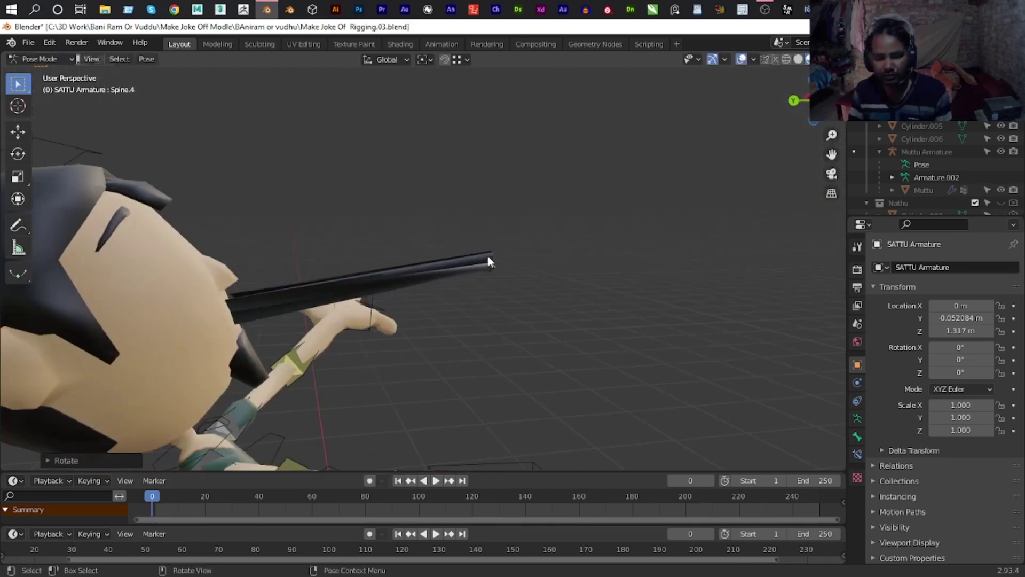
Leave Pose Mode and put the Roundcube.001 body mesh into Edit Mode.
key("z")
left_click(491, 254)
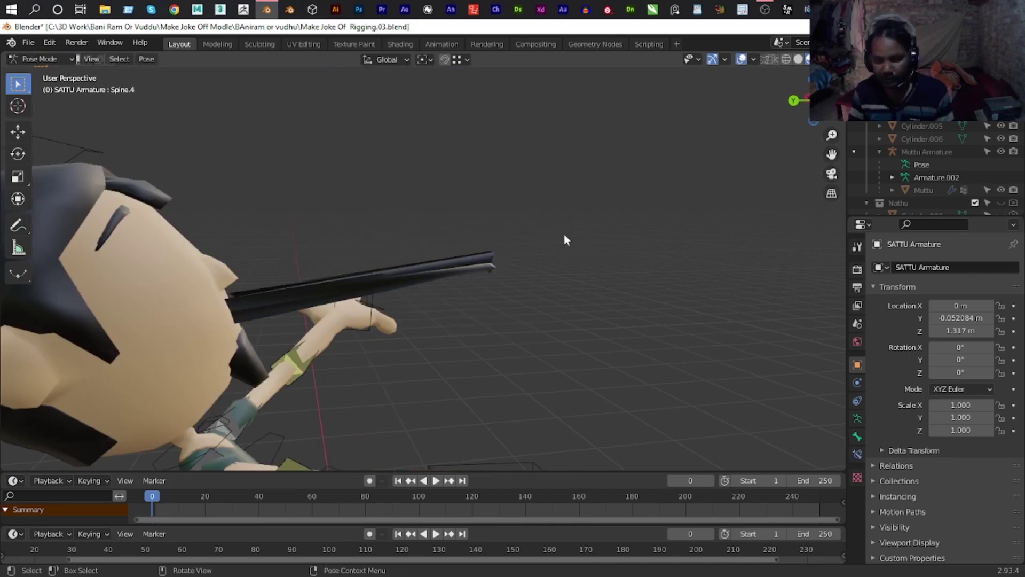
key("ctrl+Tab")
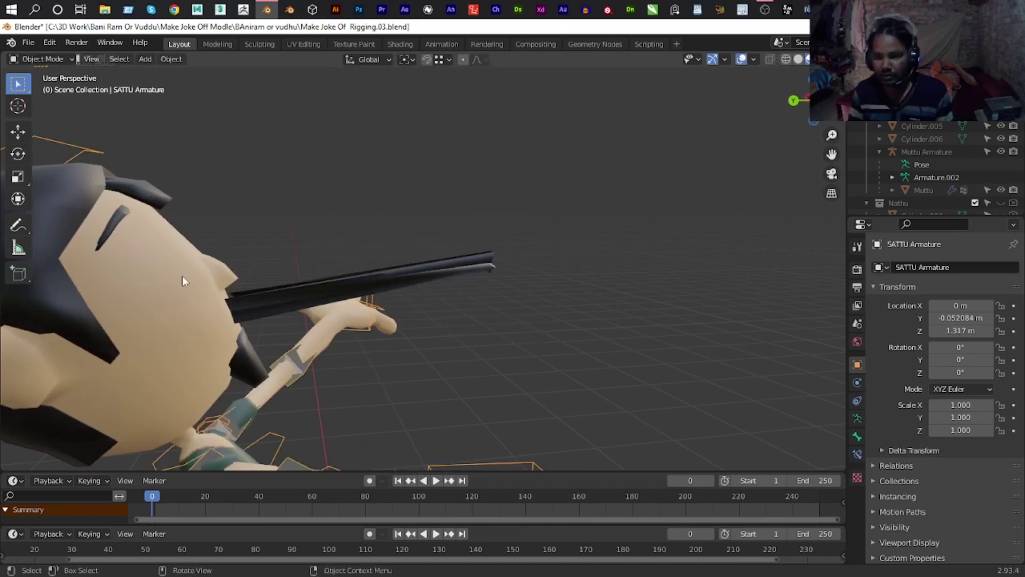
left_click(200, 281)
key("ctrl+Tab")
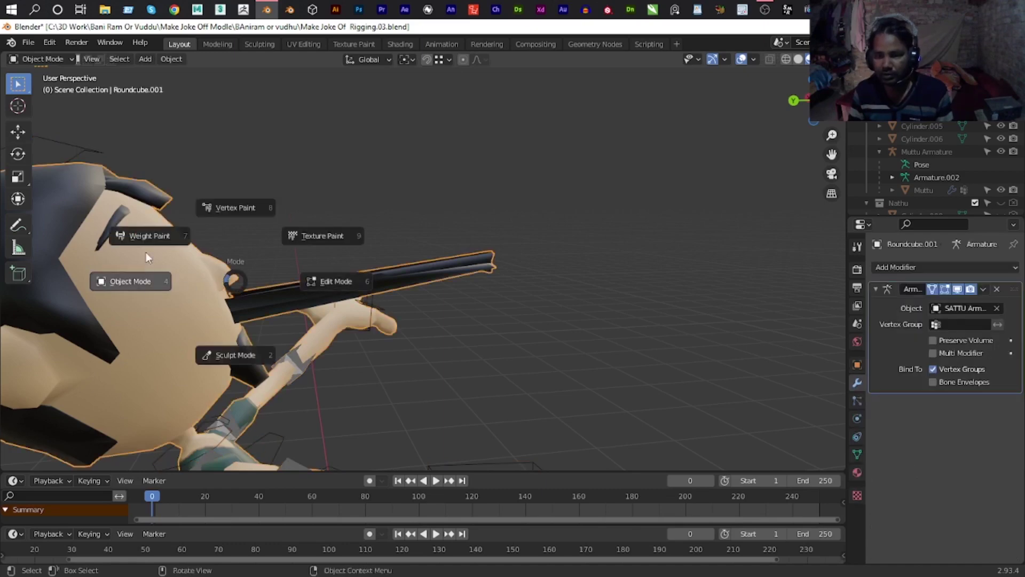
left_click(420, 266)
Select the whole stick prop in see-through view and set Head as its vertex group.
key("shift+z")
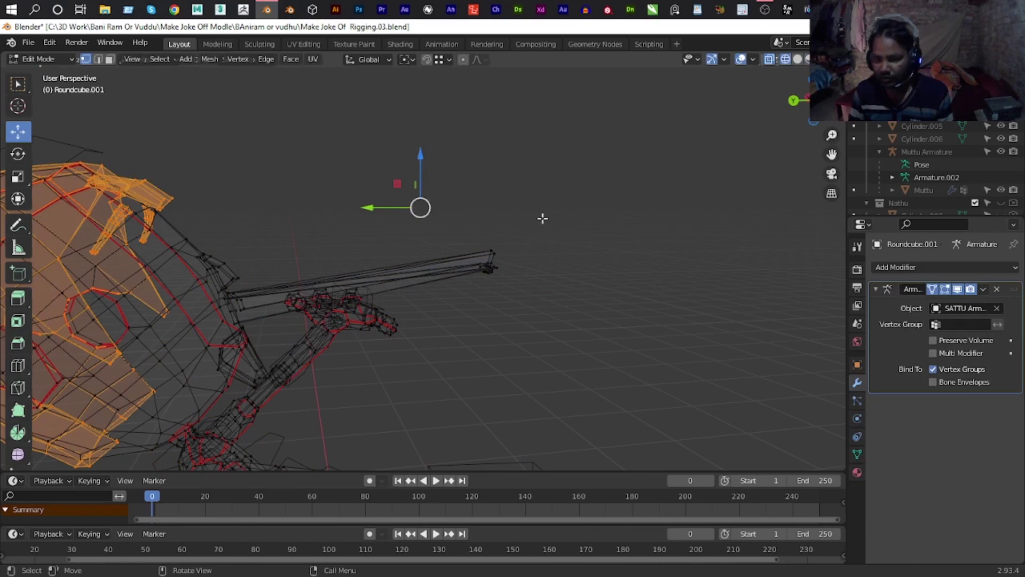
left_click_drag(539, 222, 470, 293)
key("ctrl+l")
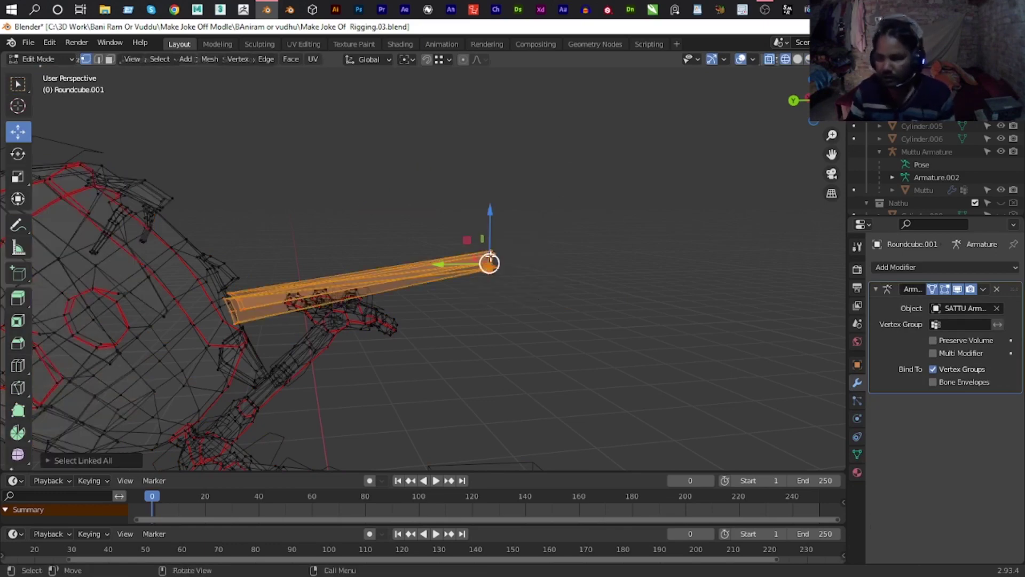
left_click(857, 454)
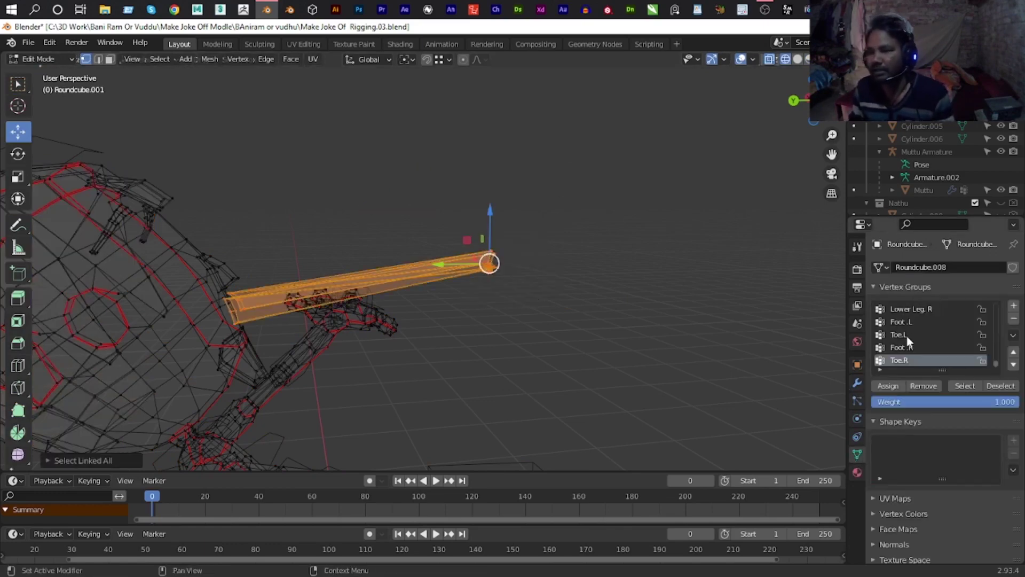
scroll(907, 336, "up", 3)
scroll(909, 332, "up", 3)
scroll(912, 332, "up", 3)
scroll(912, 333, "up", 3)
scroll(914, 331, "up", 3)
scroll(915, 328, "up", 3)
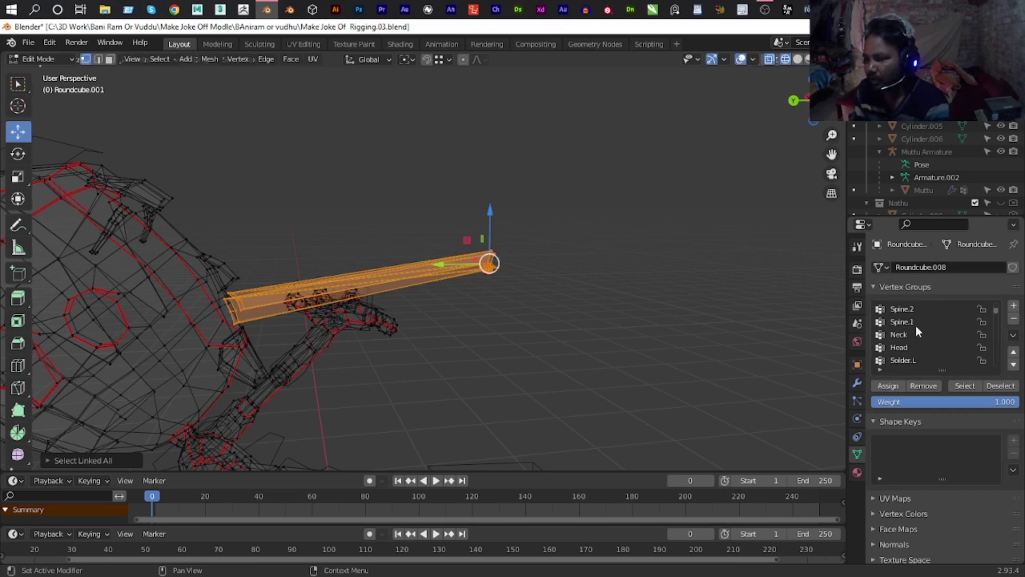
left_click(903, 347)
left_click(881, 385)
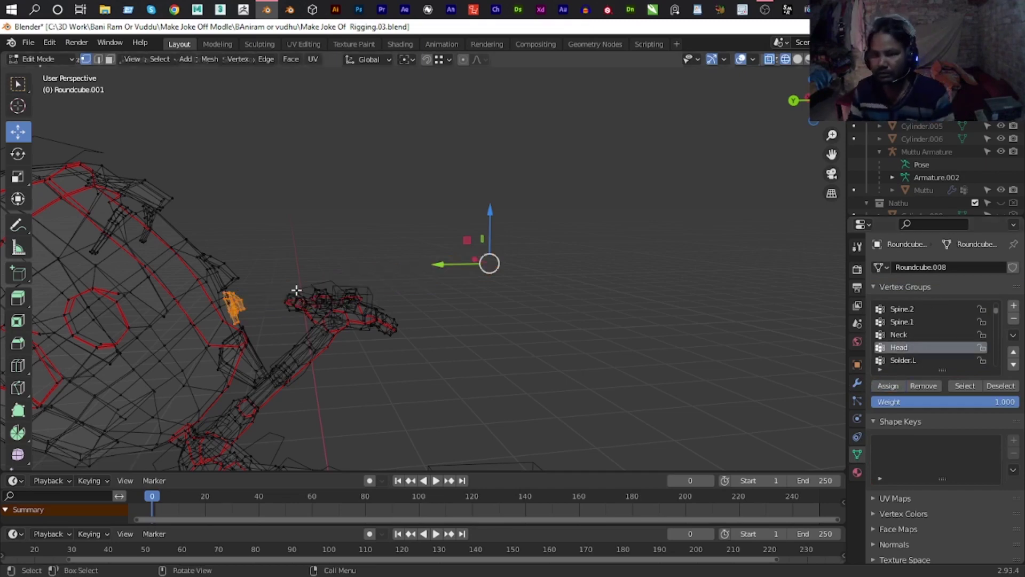
Return to Object Mode and view the character in Solid, then Material Preview shading.
middle_click_drag(298, 291, 472, 291)
key("Tab")
key("z")
left_click(749, 203)
mouse_move(514, 221)
middle_mouse_down()
mouse_move(342, 221)
mouse_move(579, 226)
middle_mouse_up()
key("z")
left_click(607, 351)
mouse_move(645, 203)
middle_mouse_down()
mouse_move(575, 245)
mouse_move(639, 201)
mouse_move(612, 251)
middle_mouse_up()
scroll(613, 251, "down", 2)
left_click(531, 222)
Select all of Sattu's bones in Pose Mode and save the blend file.
key("ctrl+Tab")
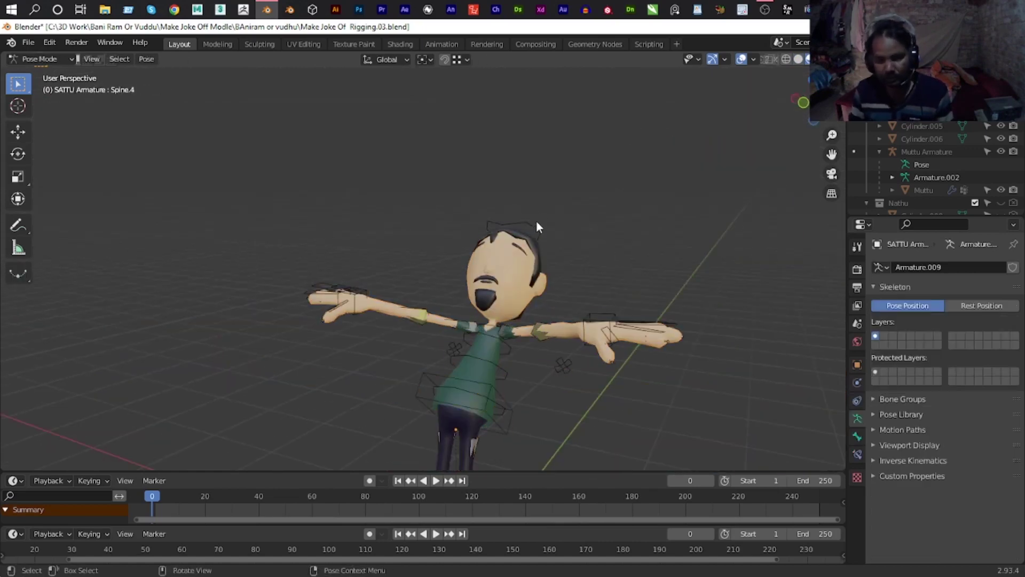
key("a")
middle_click_drag(538, 220, 548, 220)
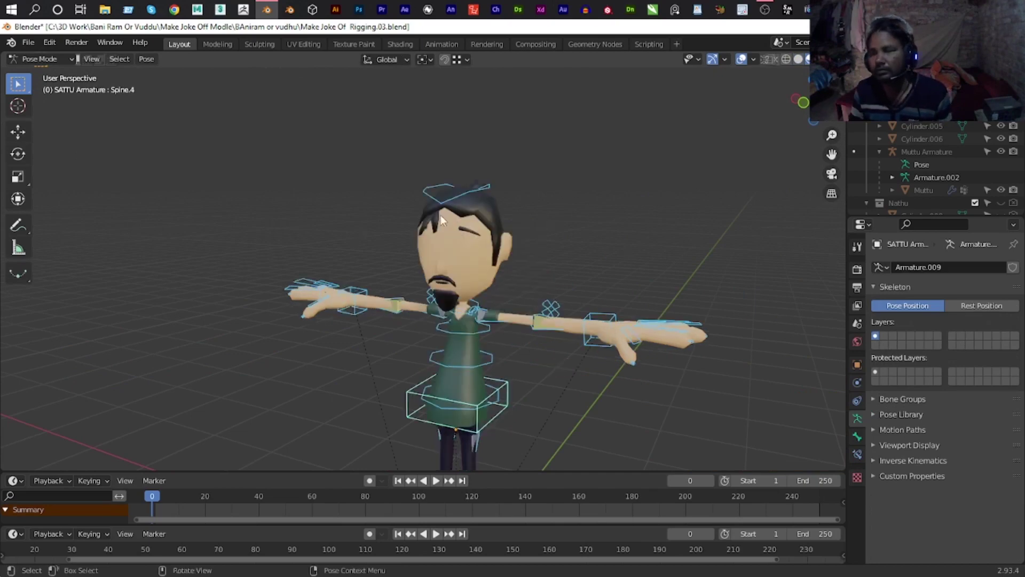
scroll(542, 211, "down", 3)
key("ctrl+s")
scroll(614, 263, "up", 3)
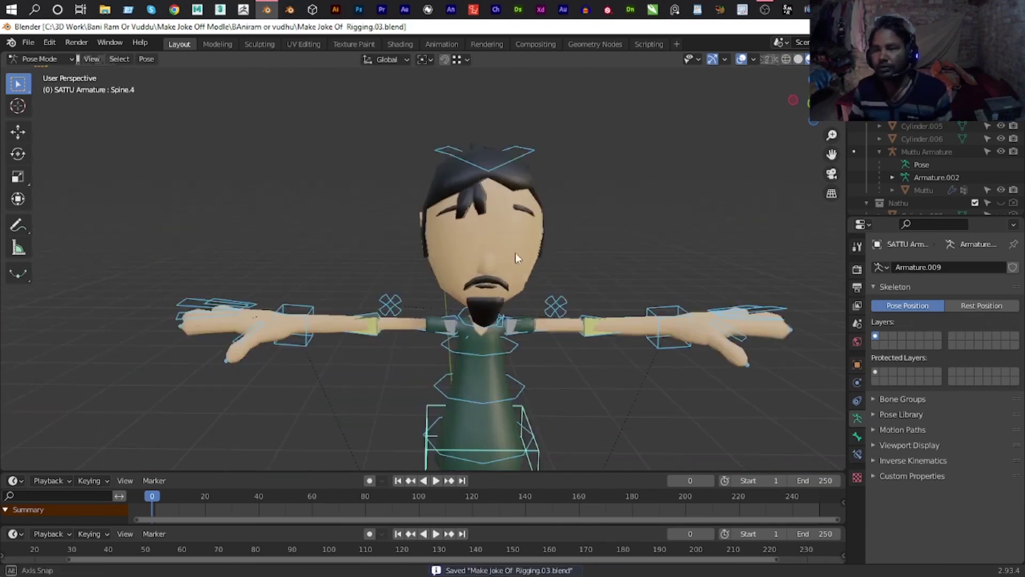
middle_click_drag(614, 264, 517, 268)
scroll(517, 267, "down", 3)
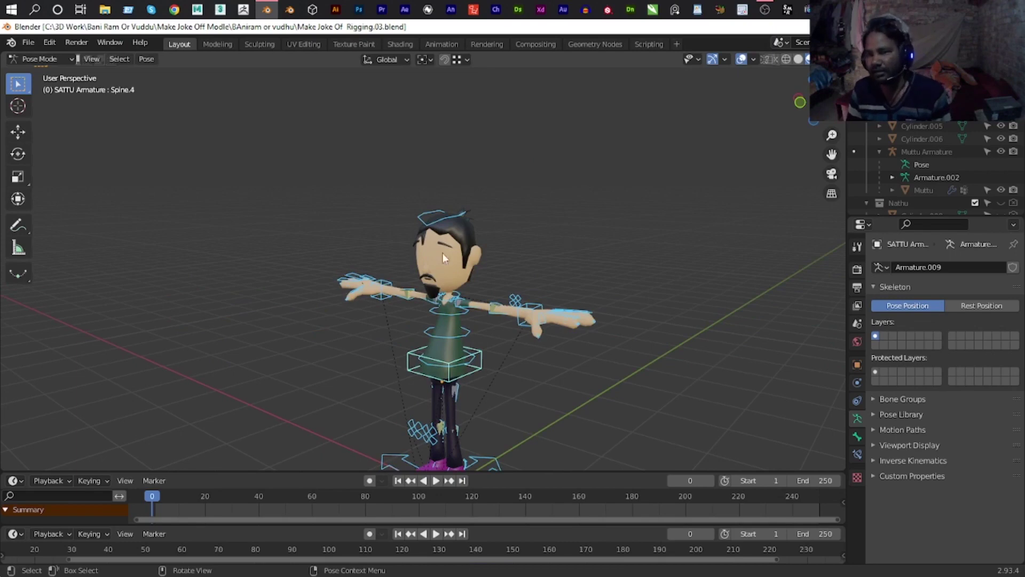
Collapse Muttu in the Outliner, unhide Baba ji.5, and enlarge the timeline.
scroll(934, 160, "up", 2)
scroll(865, 133, "up", 2)
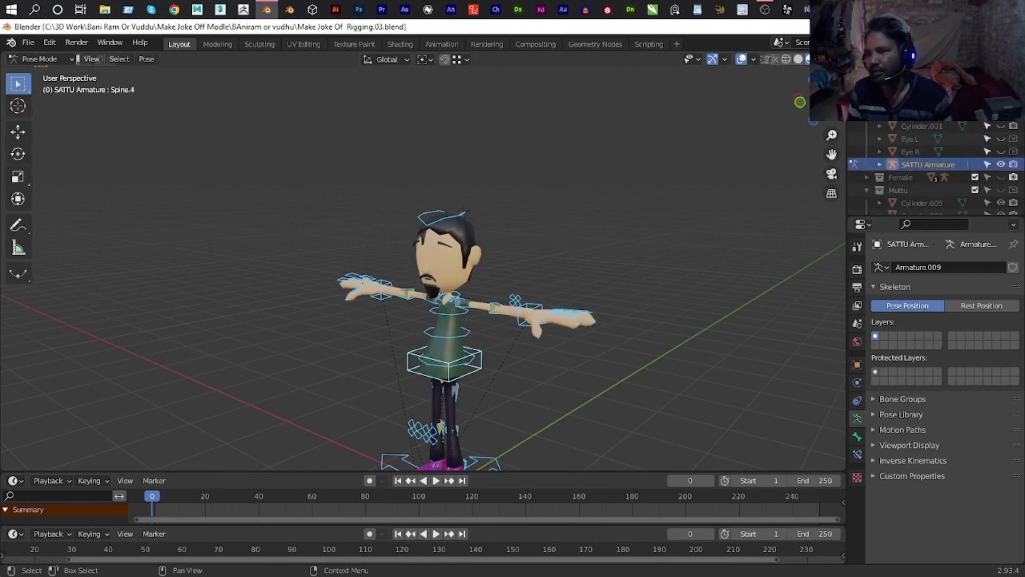
scroll(865, 134, "down", 4)
left_click(867, 138)
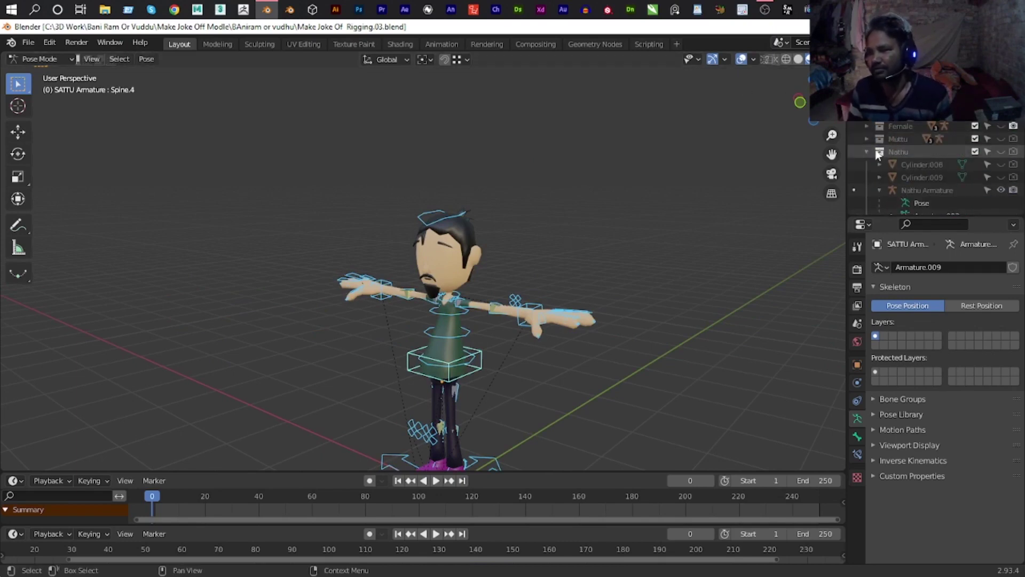
scroll(950, 186, "down", 2)
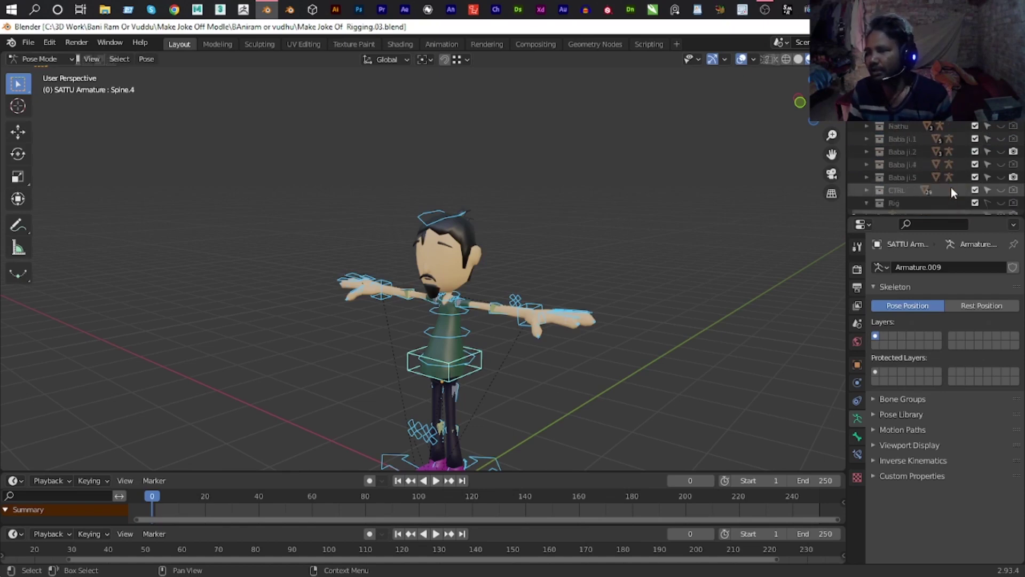
left_click(1001, 165)
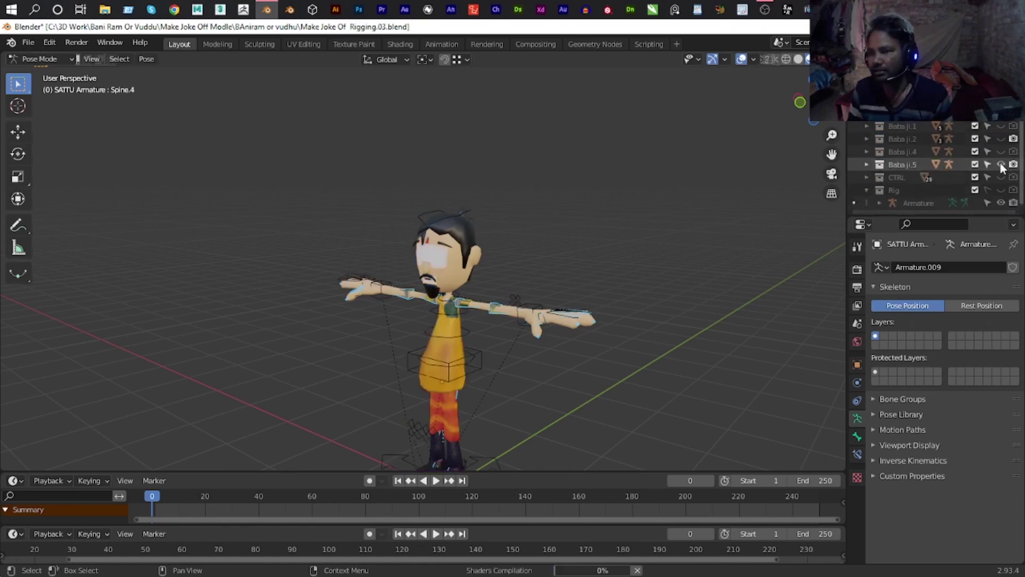
scroll(1002, 134, "up", 2)
scroll(1003, 132, "up", 1)
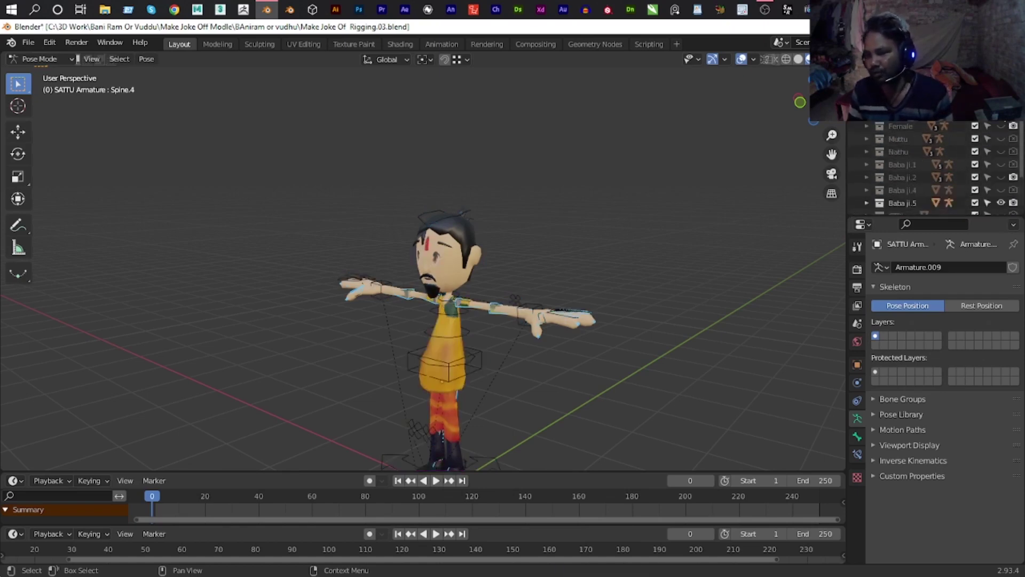
scroll(571, 188, "up", 2)
scroll(566, 184, "up", 2)
scroll(508, 161, "down", 3)
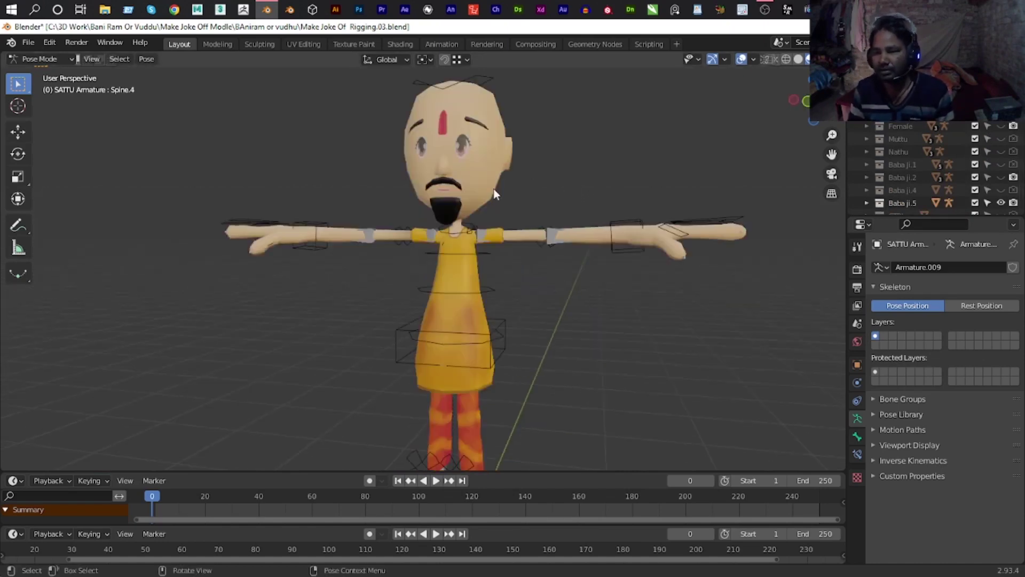
scroll(381, 334, "down", 2)
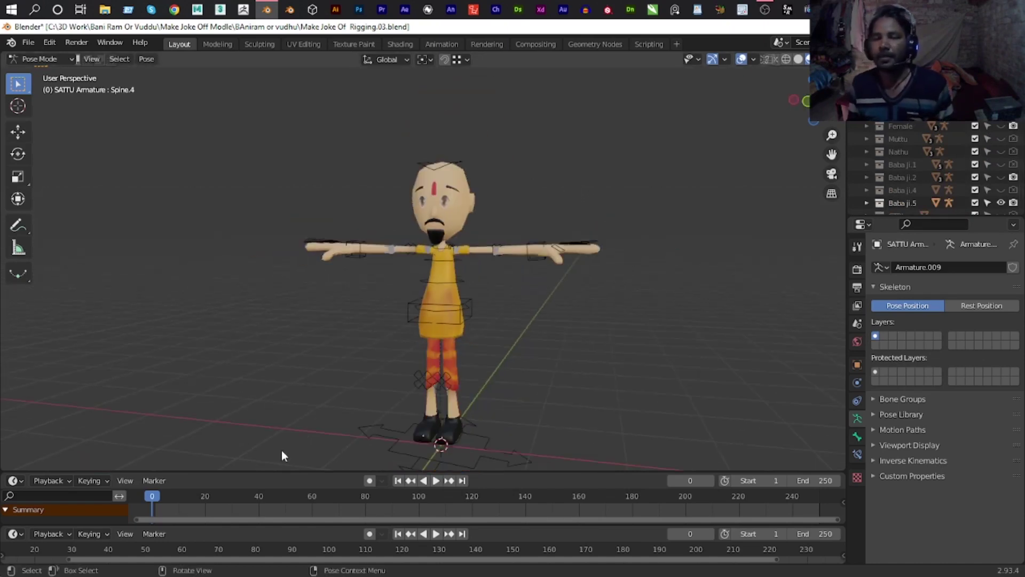
left_click_drag(281, 471, 283, 361)
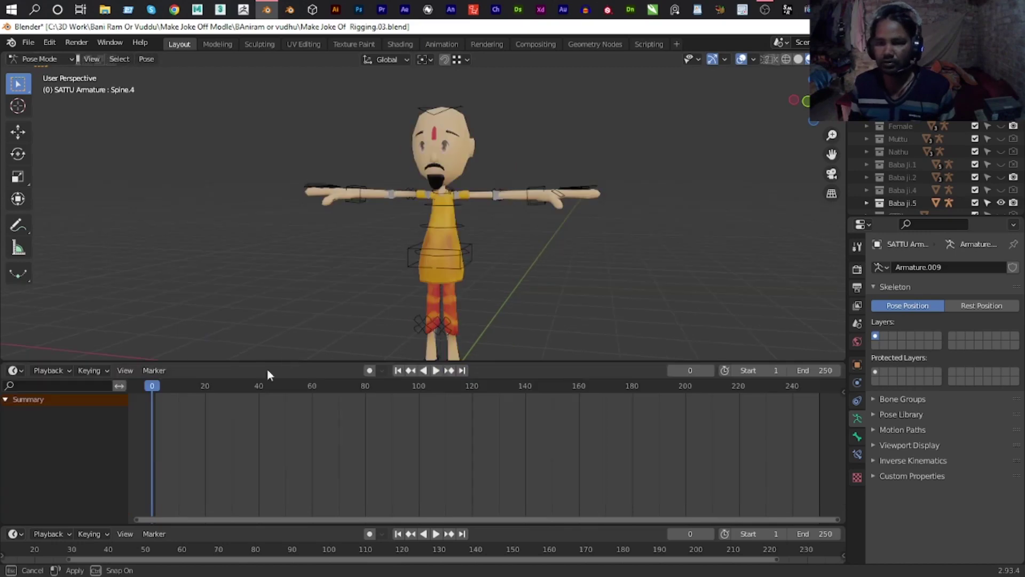
Turn the timeline into a Shader Editor and select Baba ji.5's head mesh in Object Mode.
left_click(16, 368)
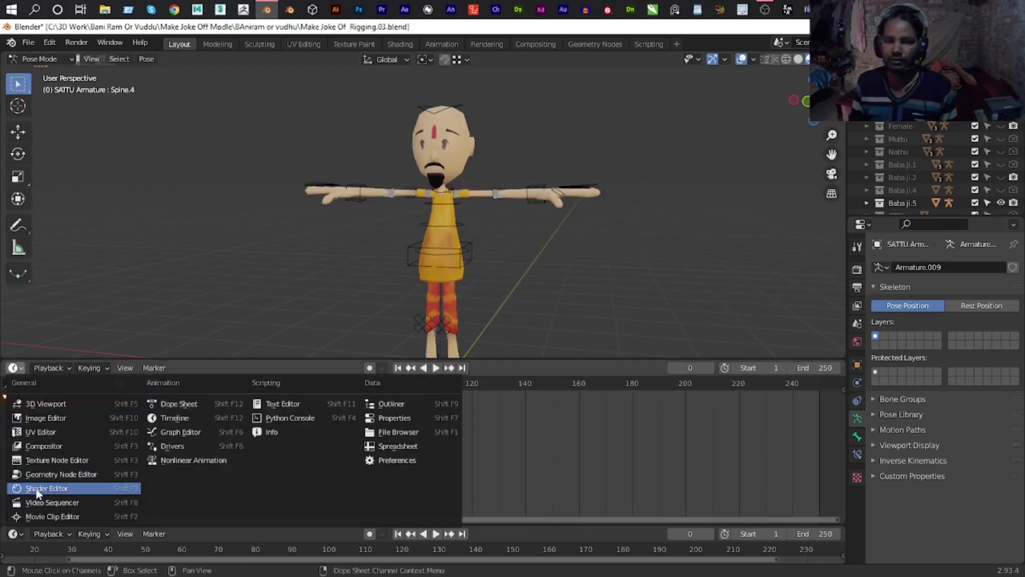
left_click(47, 488)
key("ctrl+Tab")
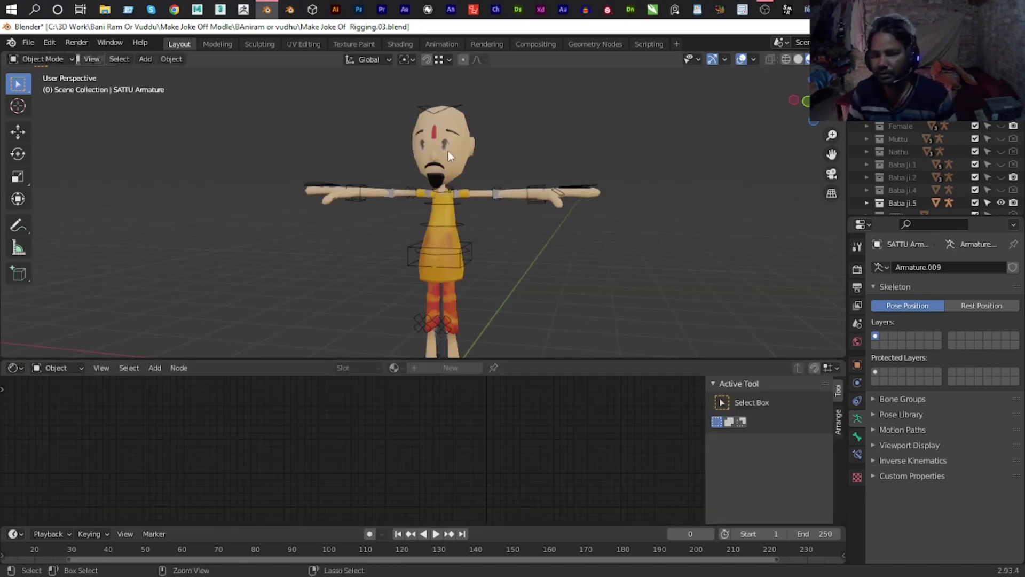
left_click(448, 150)
Drag the Eye material's Value node down to -1.100 so the eyes appear open.
middle_click_drag(214, 453, 443, 427)
scroll(444, 427, "down", 2)
scroll(441, 195, "up", 1)
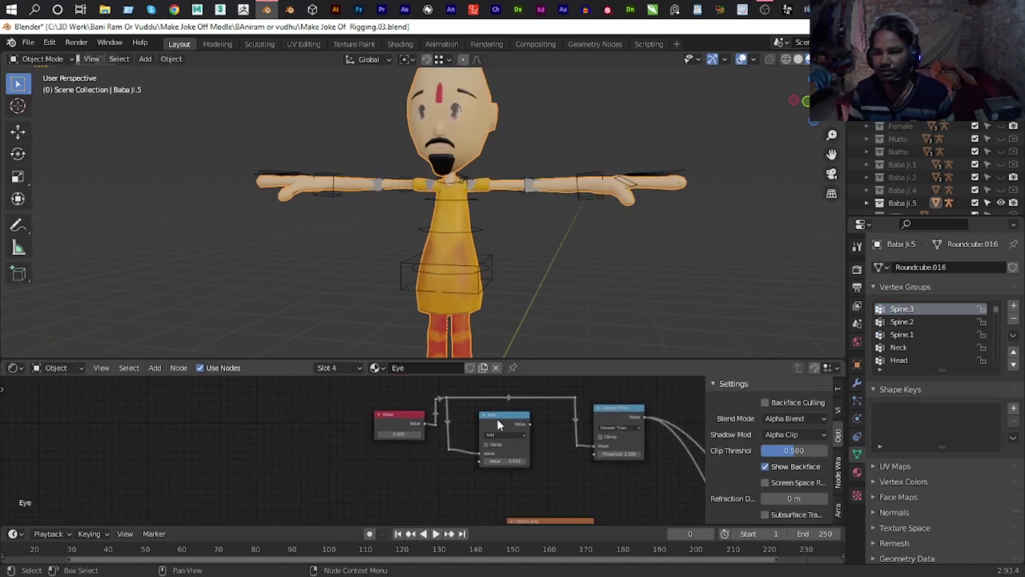
scroll(416, 194, "up", 3)
scroll(417, 193, "up", 1)
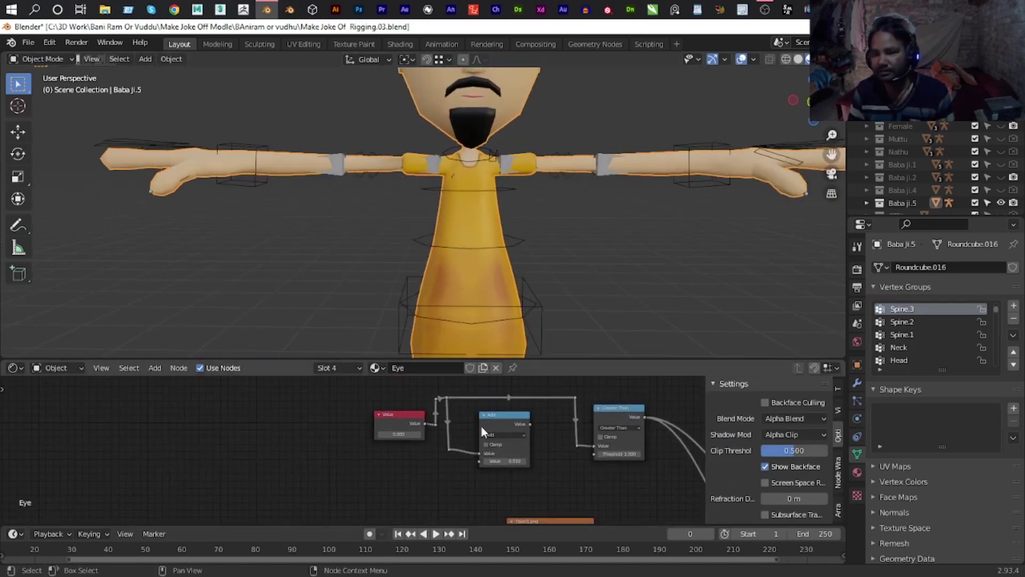
scroll(481, 425, "up", 1)
middle_click_drag(480, 425, 341, 444)
left_click_drag(239, 453, 230, 451)
scroll(444, 214, "down", 3)
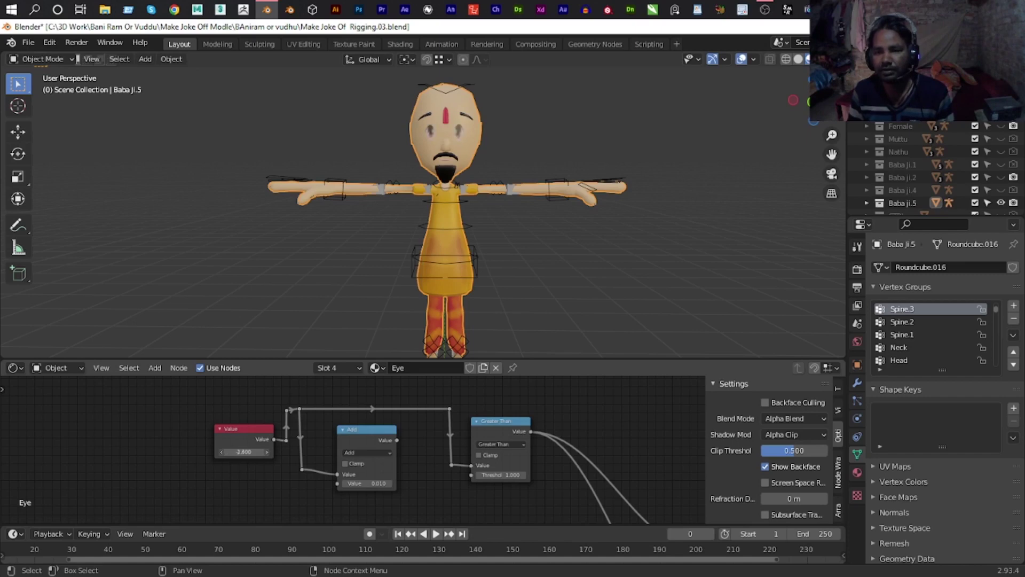
mouse_move(242, 451)
left_mouse_down()
mouse_move(256, 451)
mouse_move(230, 451)
left_mouse_up()
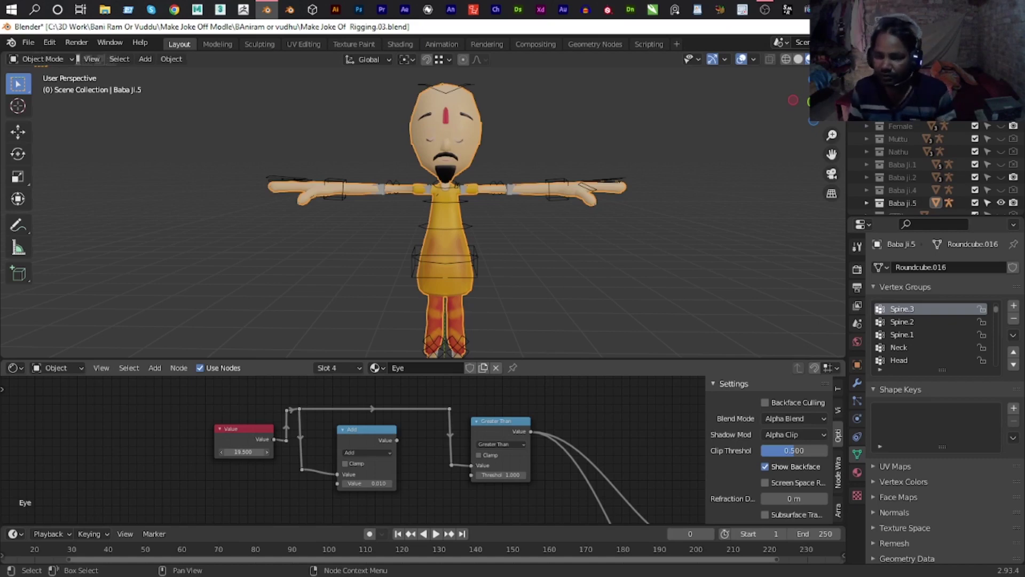
left_click_drag(243, 451, 230, 451)
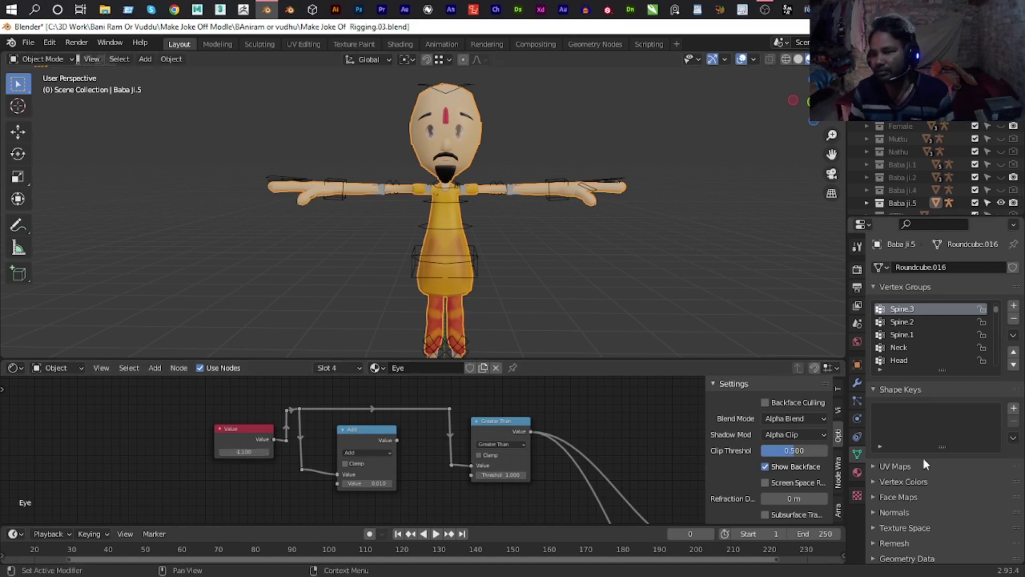
left_click(857, 472)
Show the Lips material's nodes and enter 0.1 in its Value node.
left_click(897, 321)
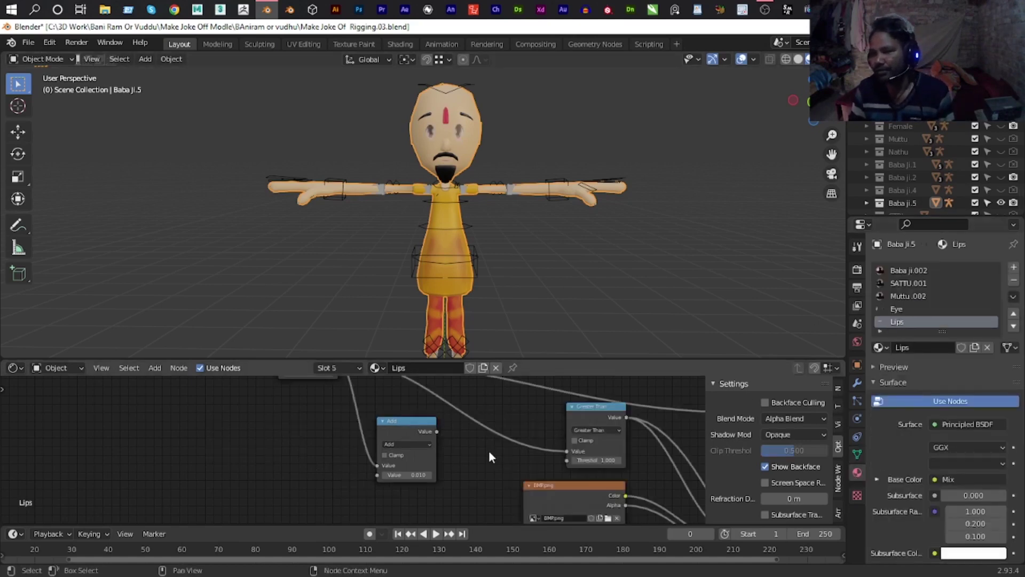
scroll(449, 392, "up", 2)
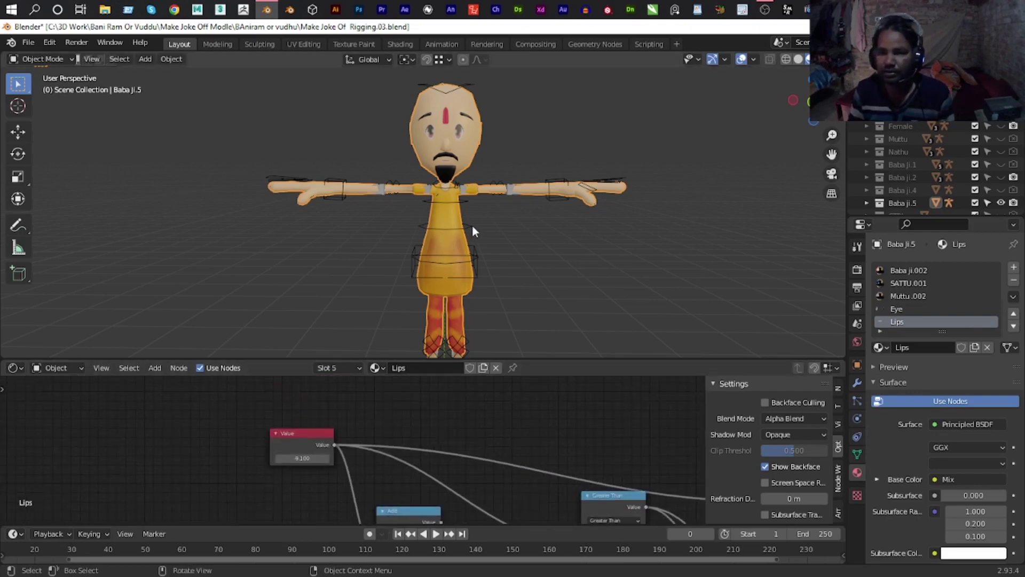
scroll(472, 225, "up", 3)
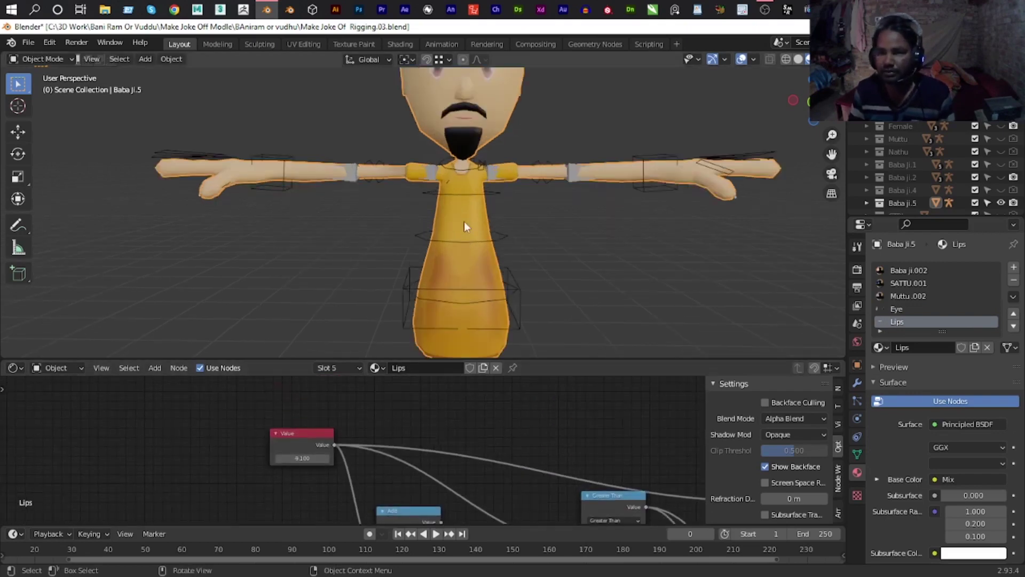
left_click(313, 459)
type(".1")
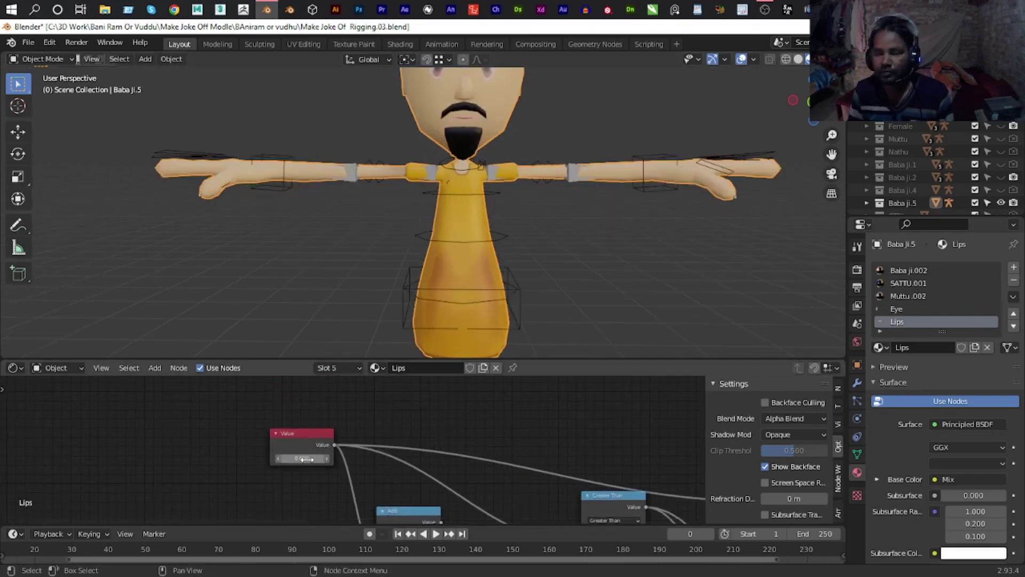
key("Return")
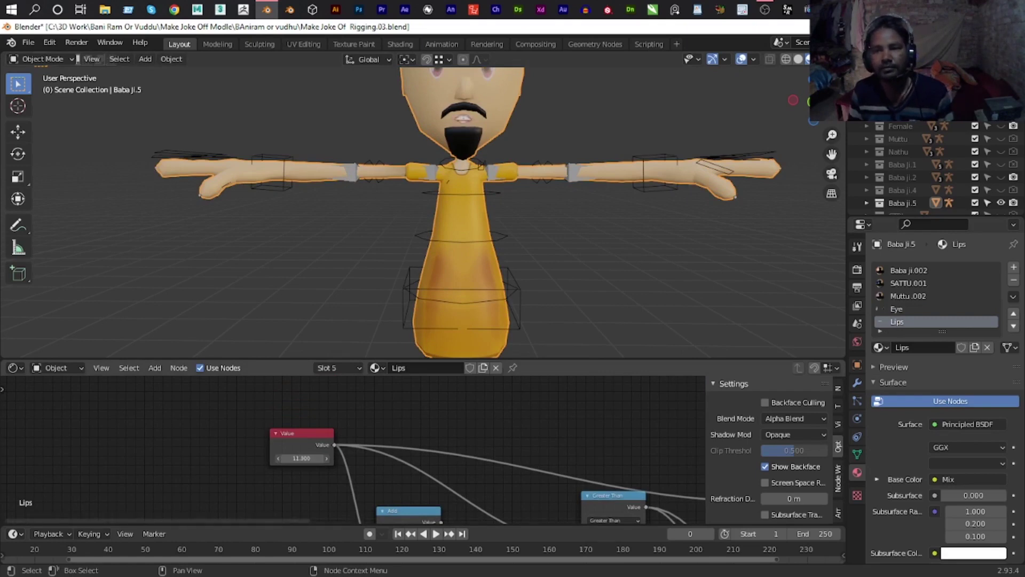
Drag the Lips Value node to -126.900, then switch to OBS Studio.
mouse_move(302, 459)
left_mouse_down()
mouse_move(321, 458)
mouse_move(278, 458)
left_mouse_up()
left_click_drag(301, 458, 292, 458)
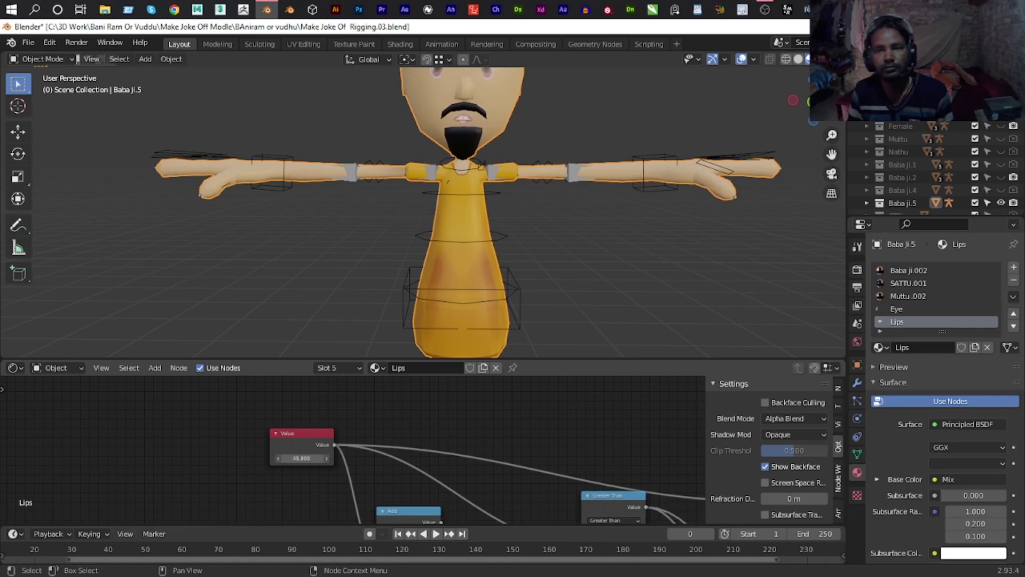
left_click_drag(302, 458, 283, 458)
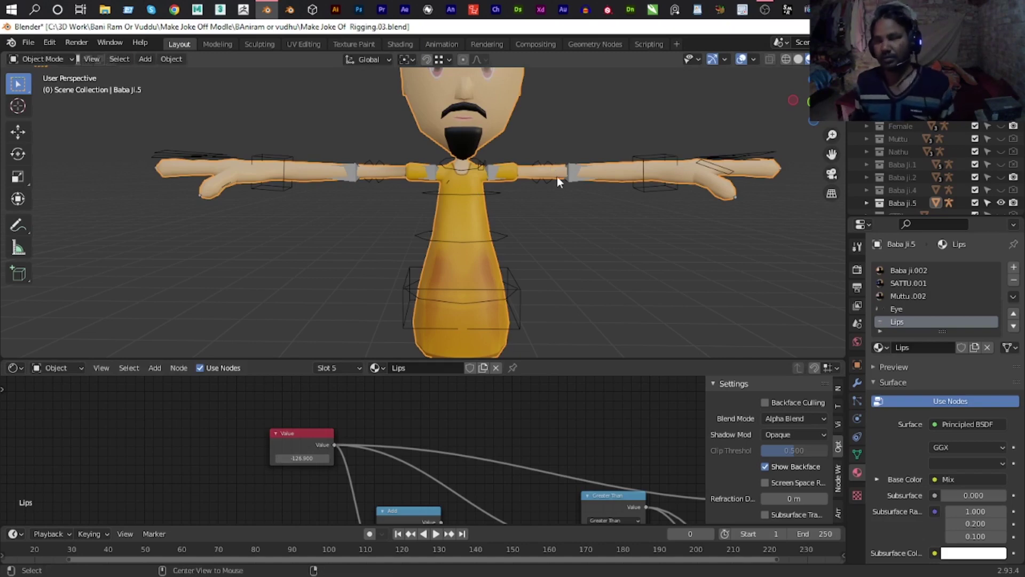
key("alt+Tab")
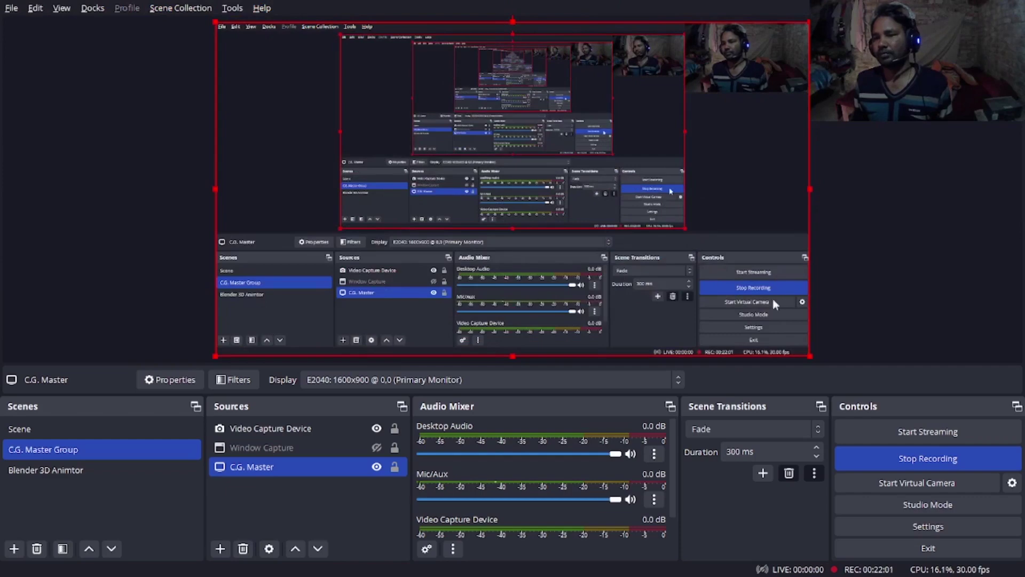